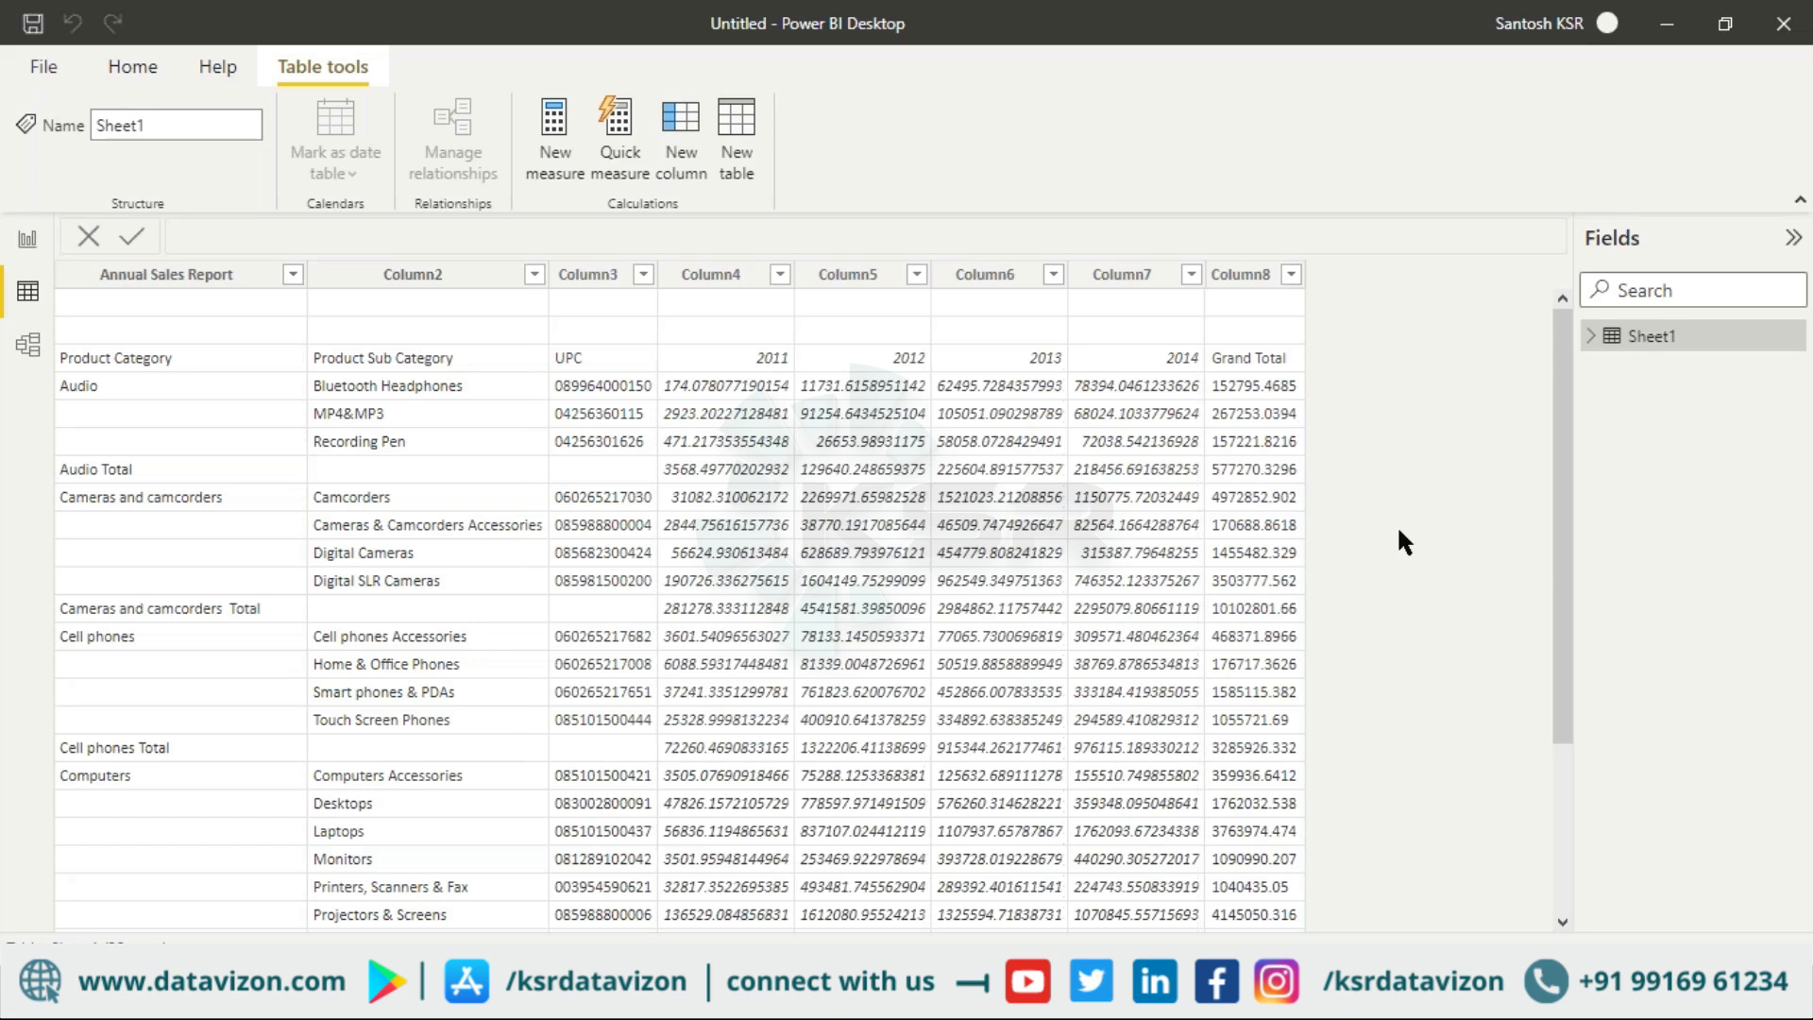
Step: Add a stacked column chart to the report page, enlarge it in the canvas area, and expand the Sheet1 fields
click(27, 238)
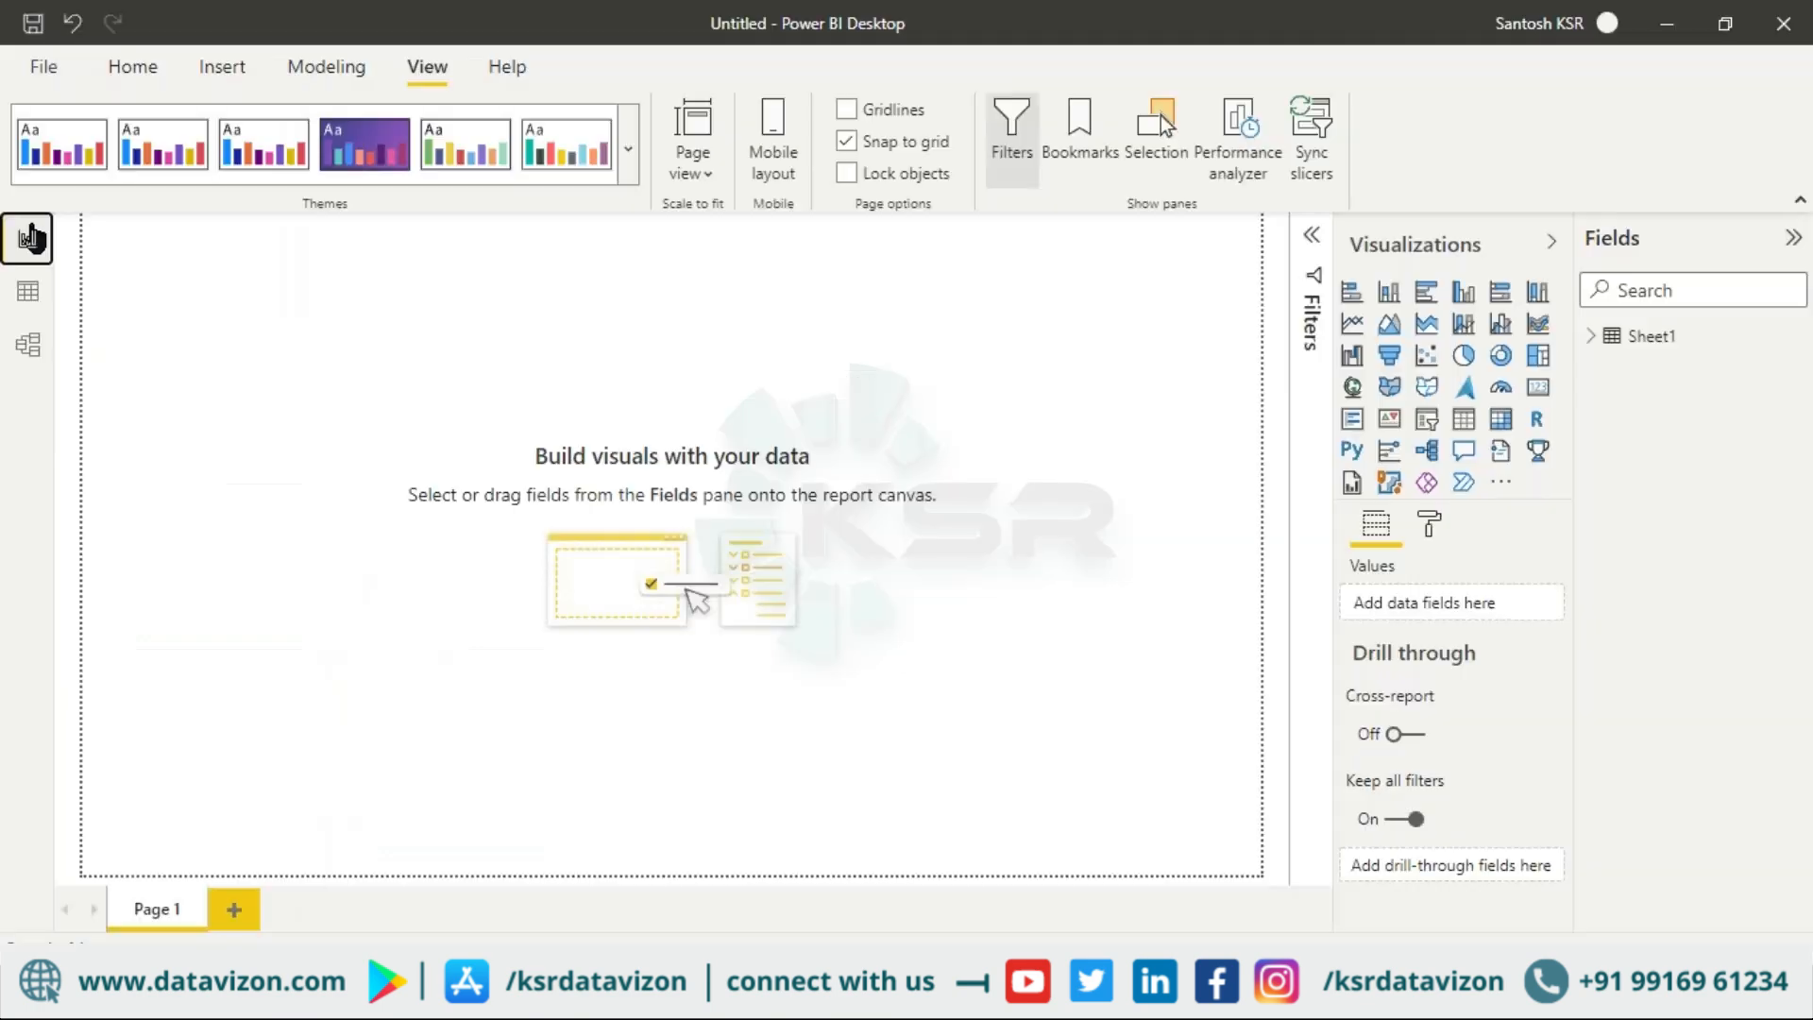
click(1389, 291)
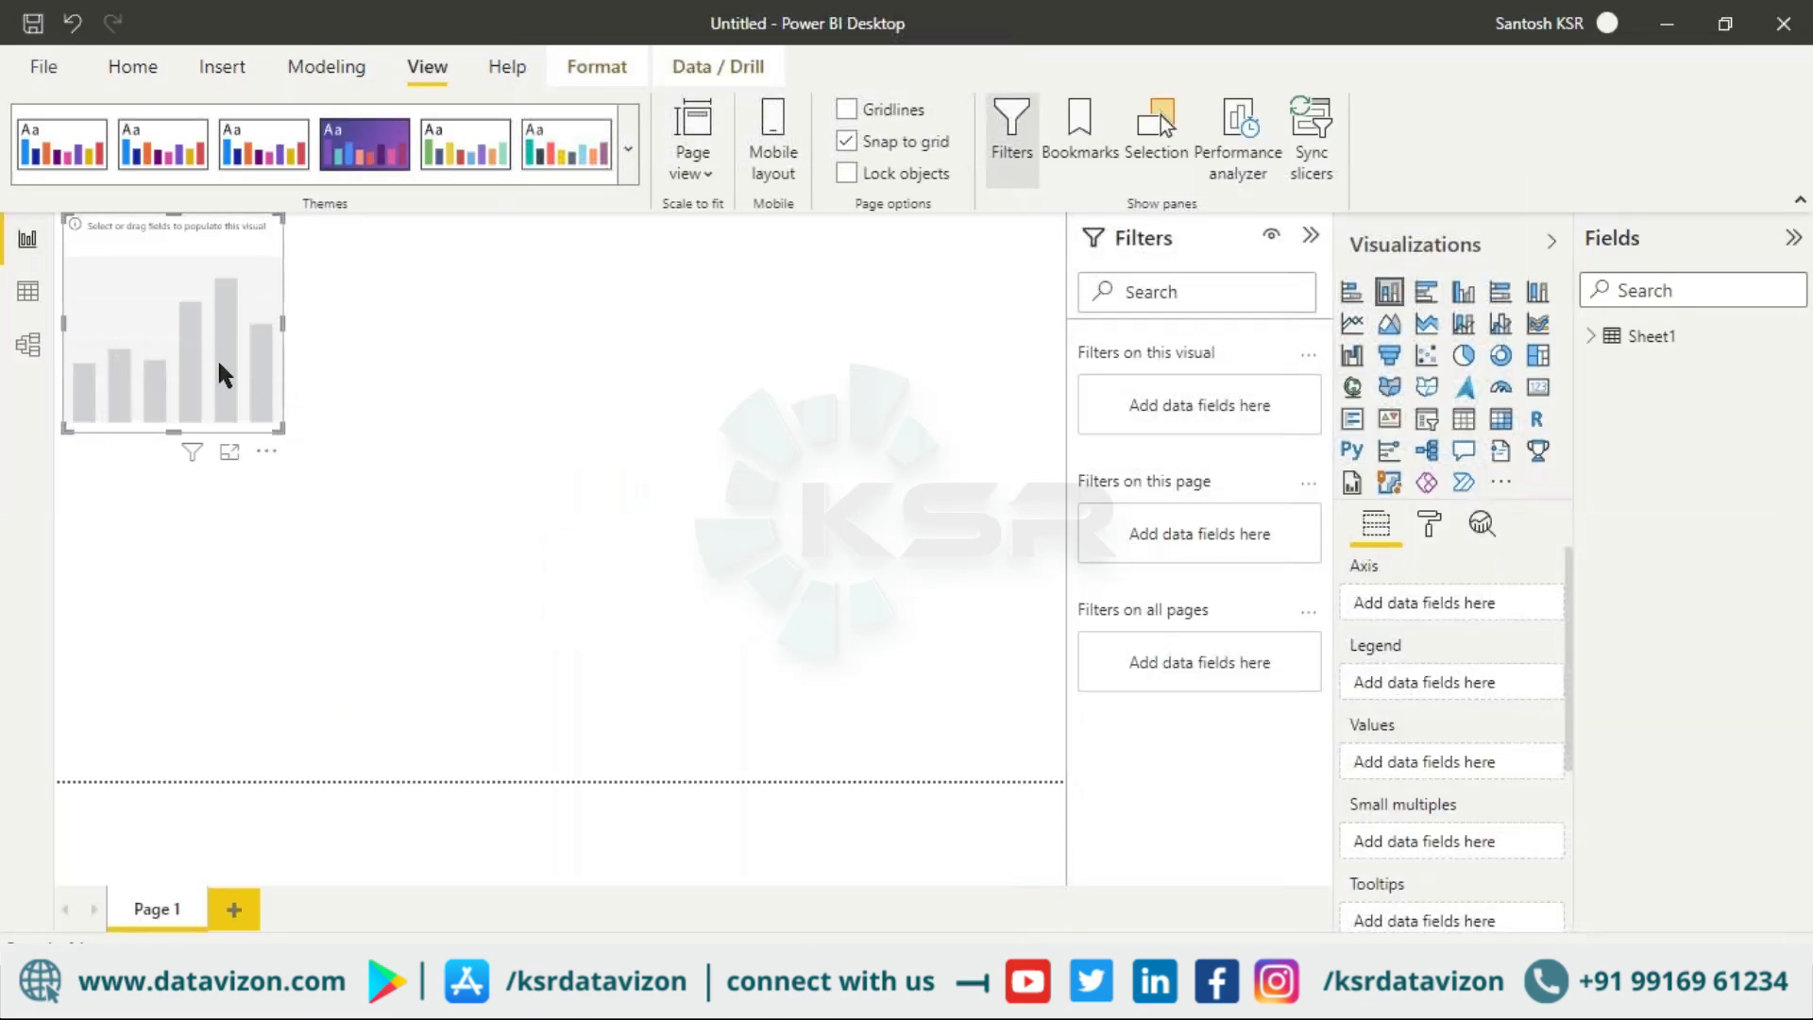
drag(243, 384, 269, 406)
drag(375, 497, 837, 727)
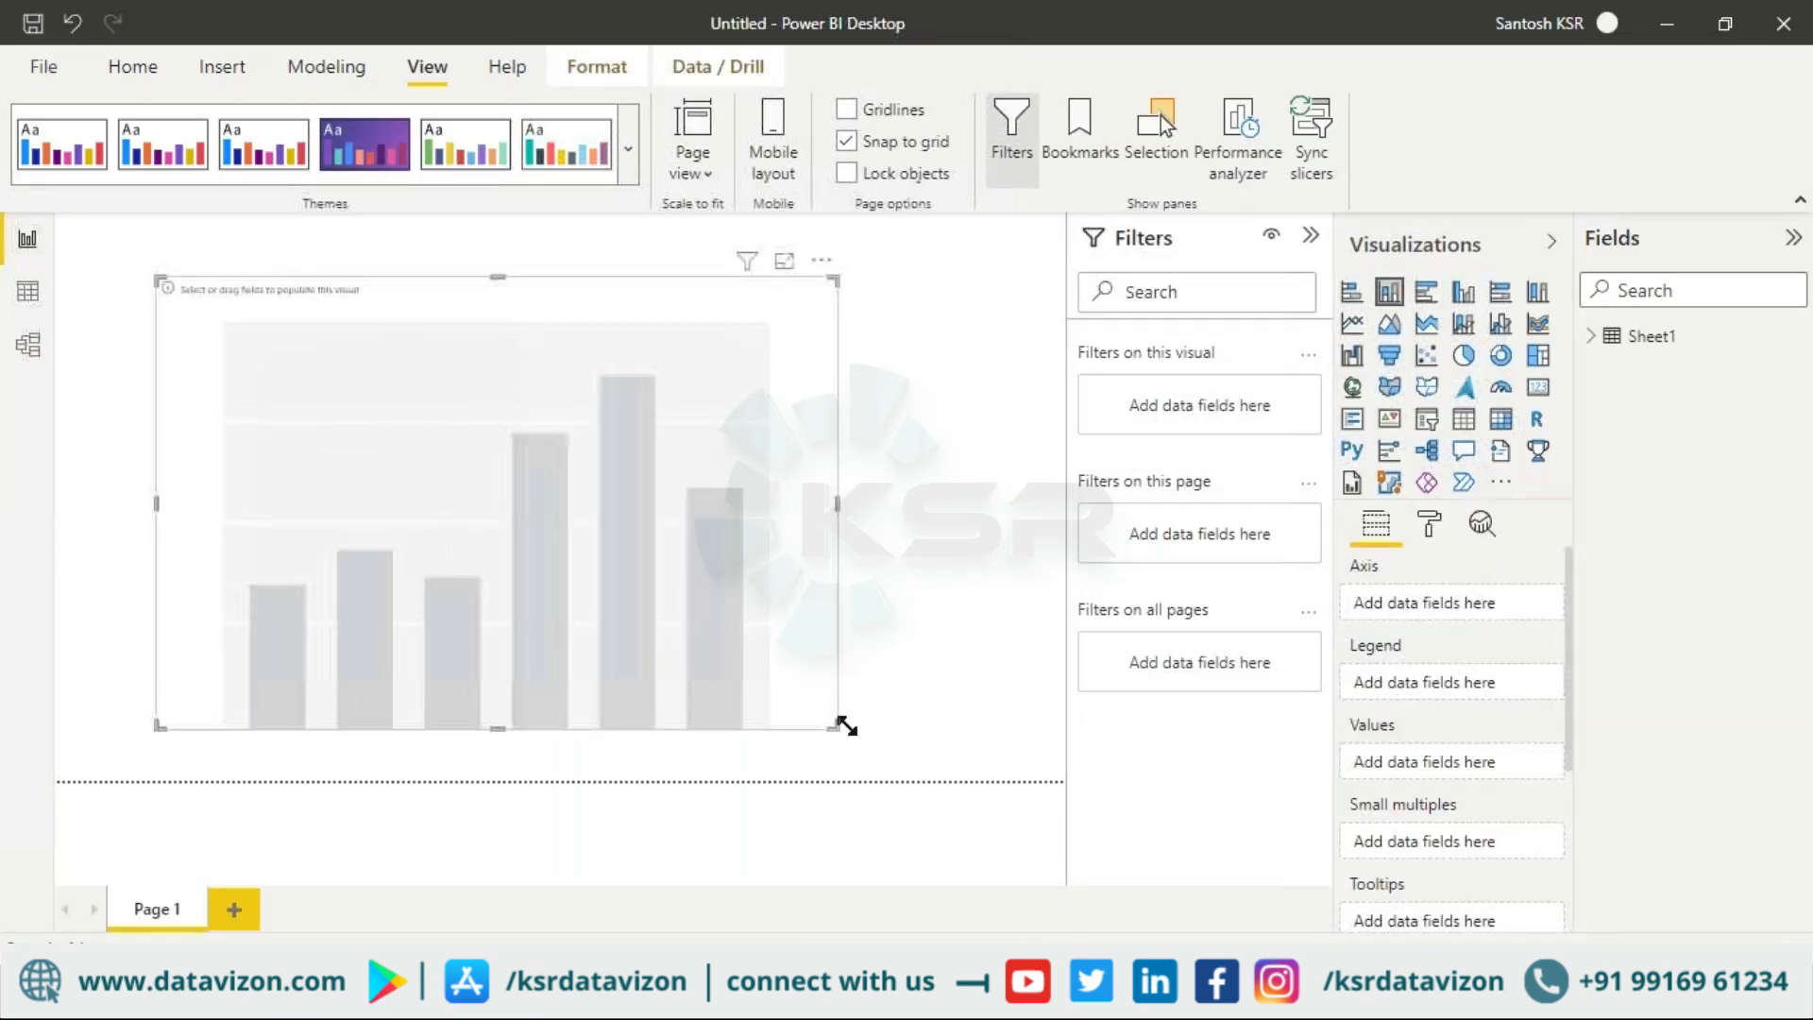
click(1593, 337)
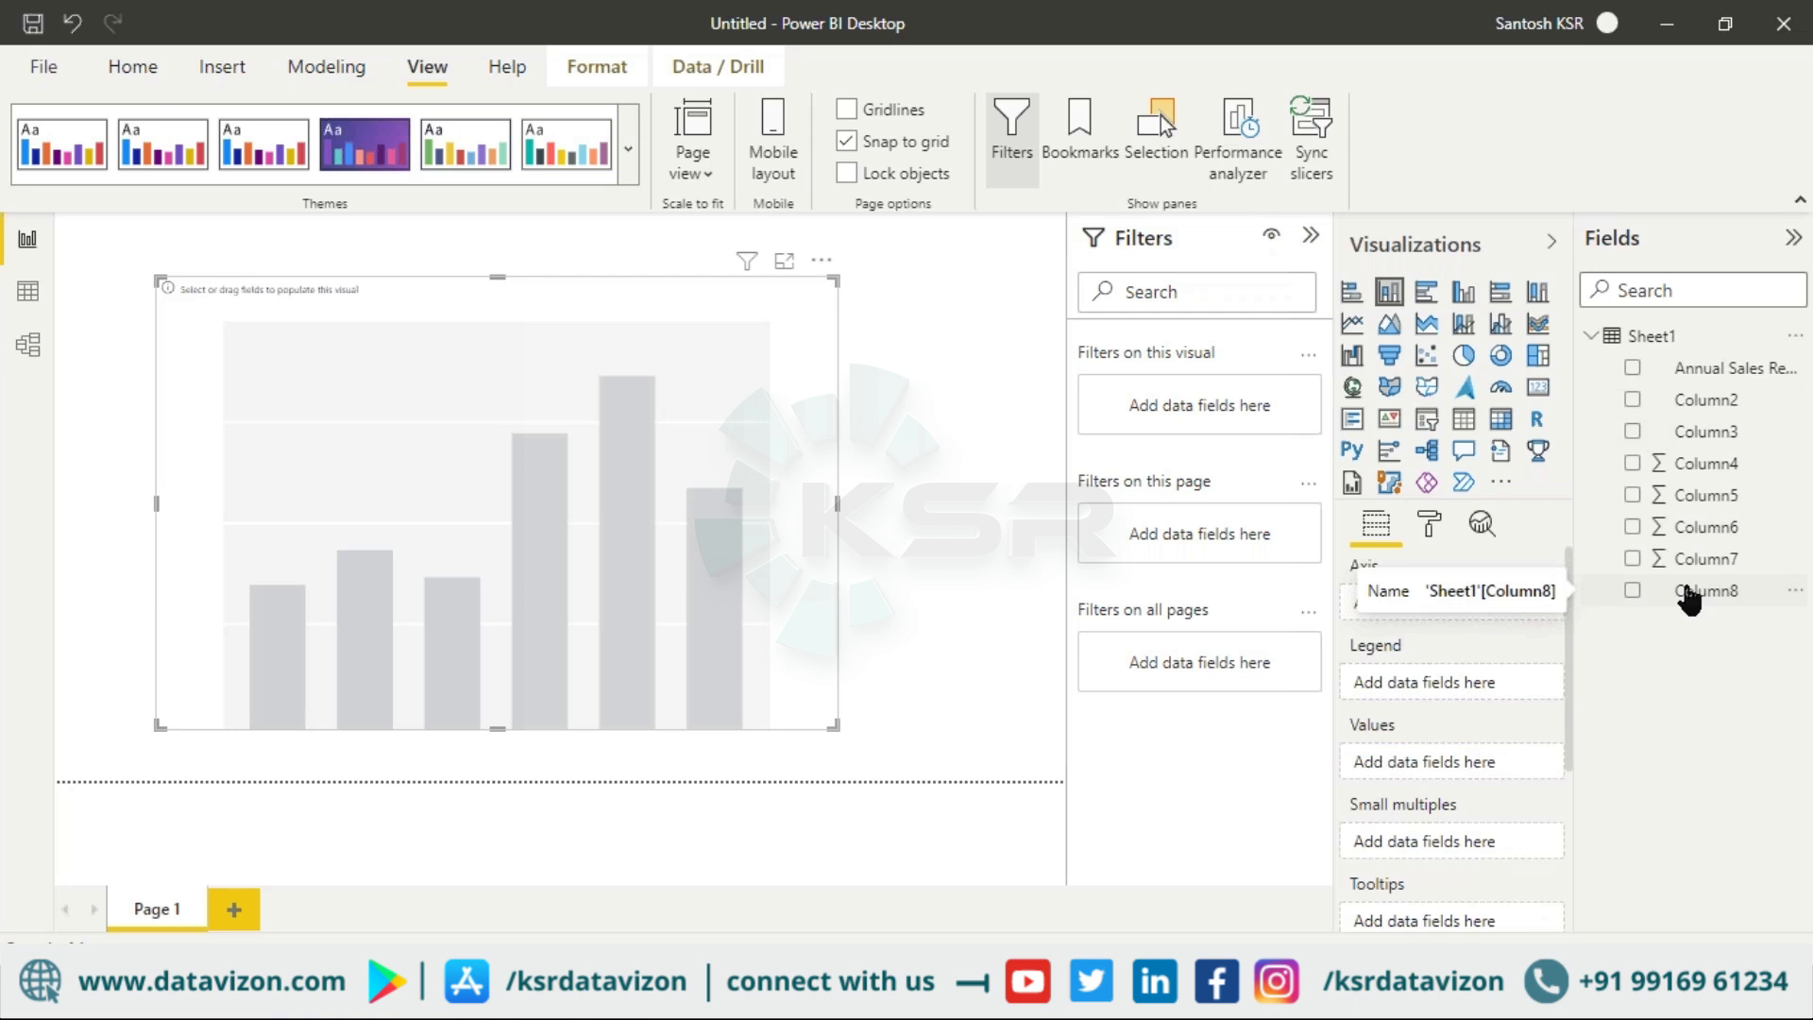
Step: Show the table data in both open Power BI Desktop windows and compare their Sheet1 contents
click(21, 291)
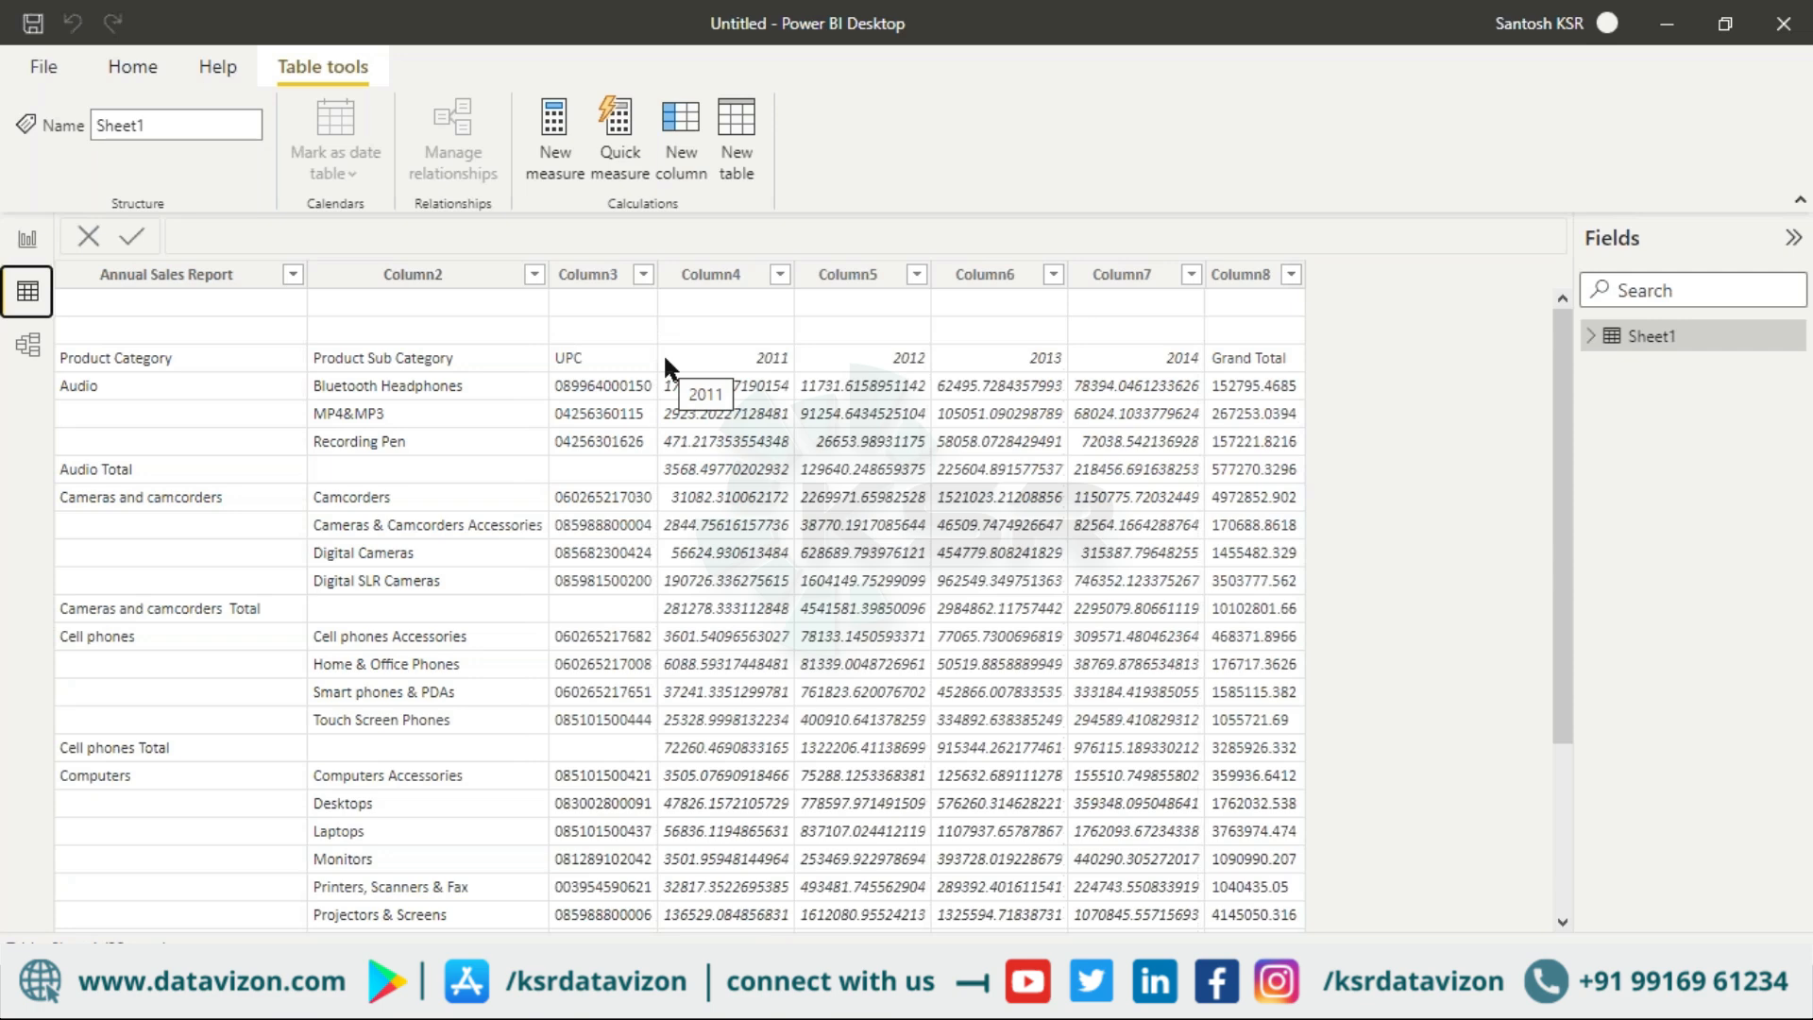
click(680, 991)
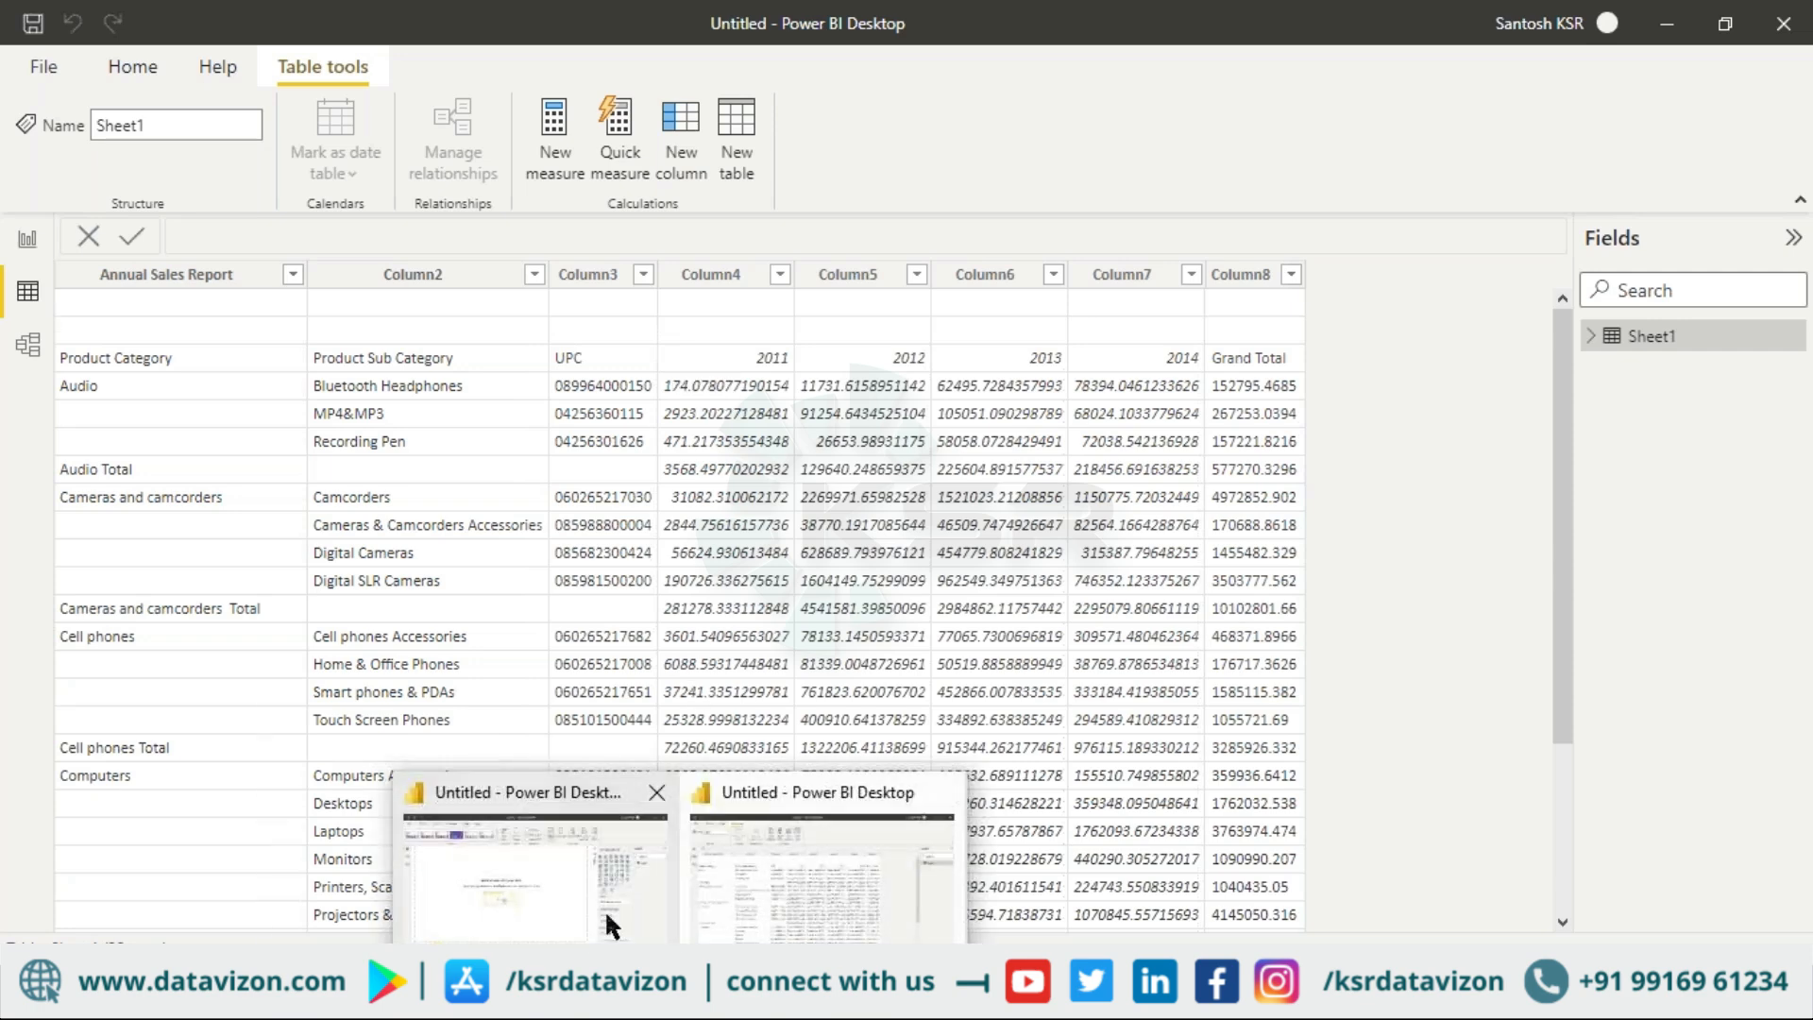
click(598, 908)
click(28, 293)
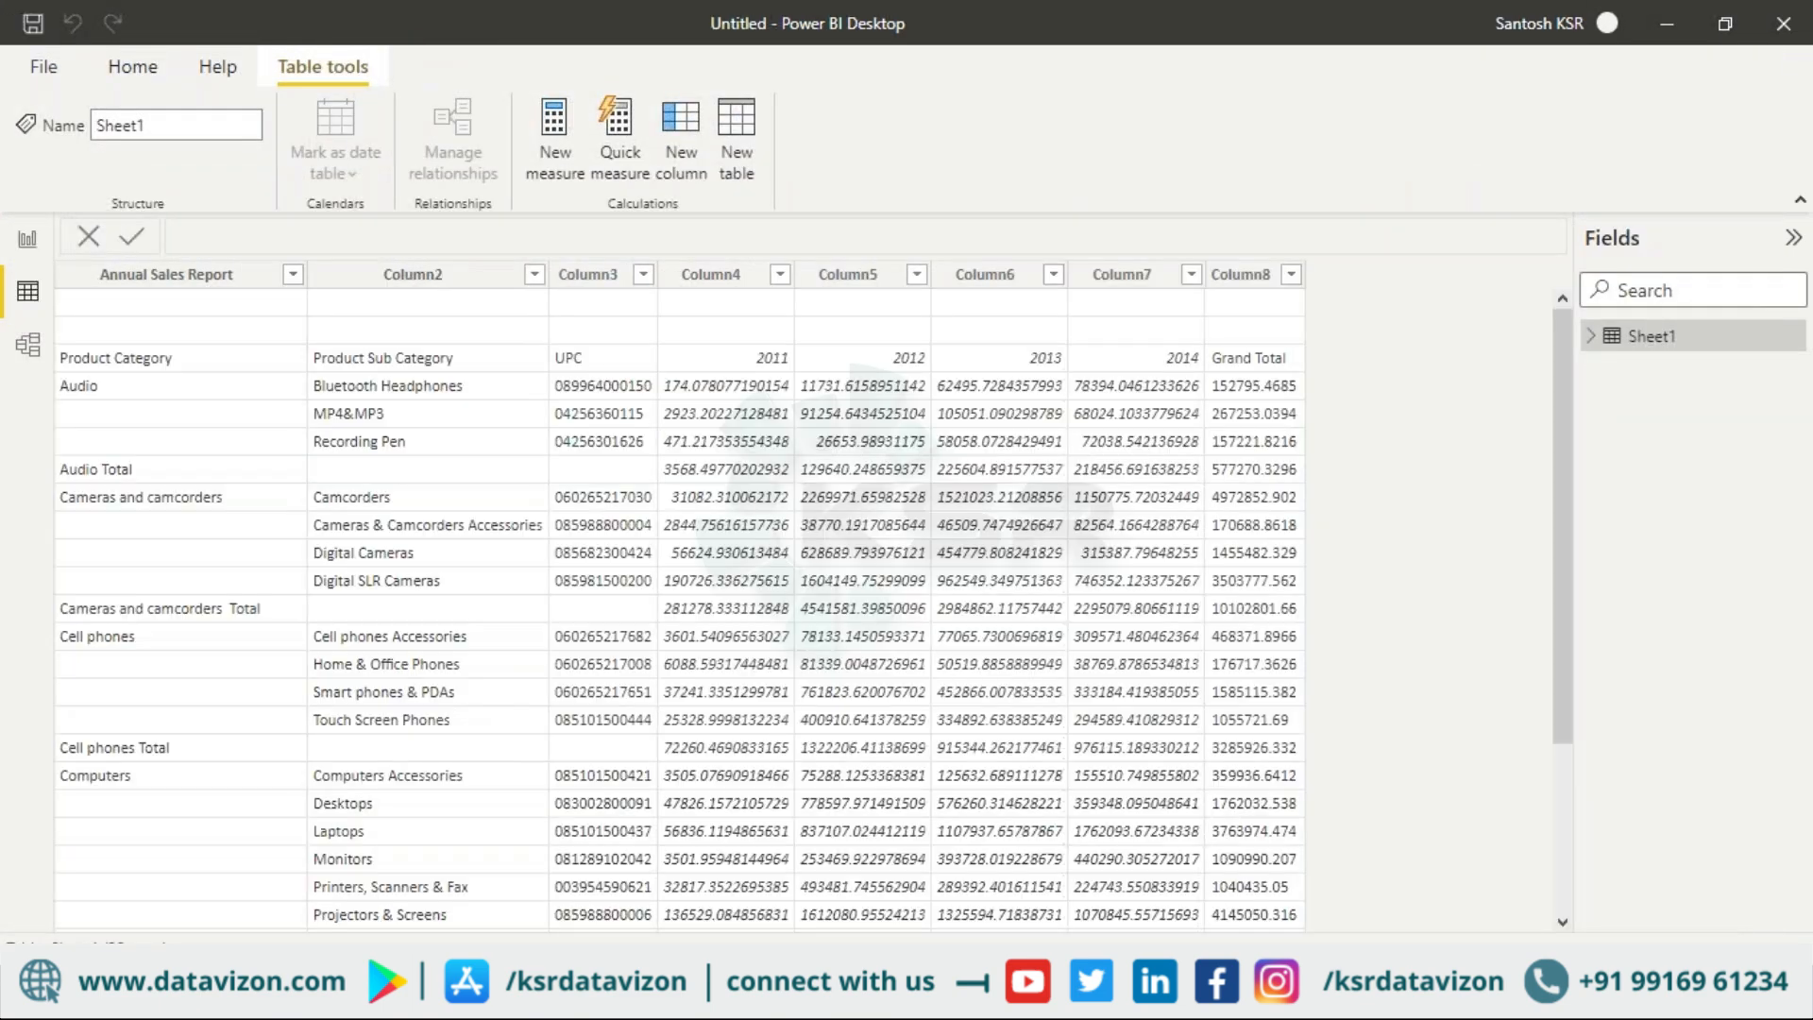
click(679, 992)
click(837, 927)
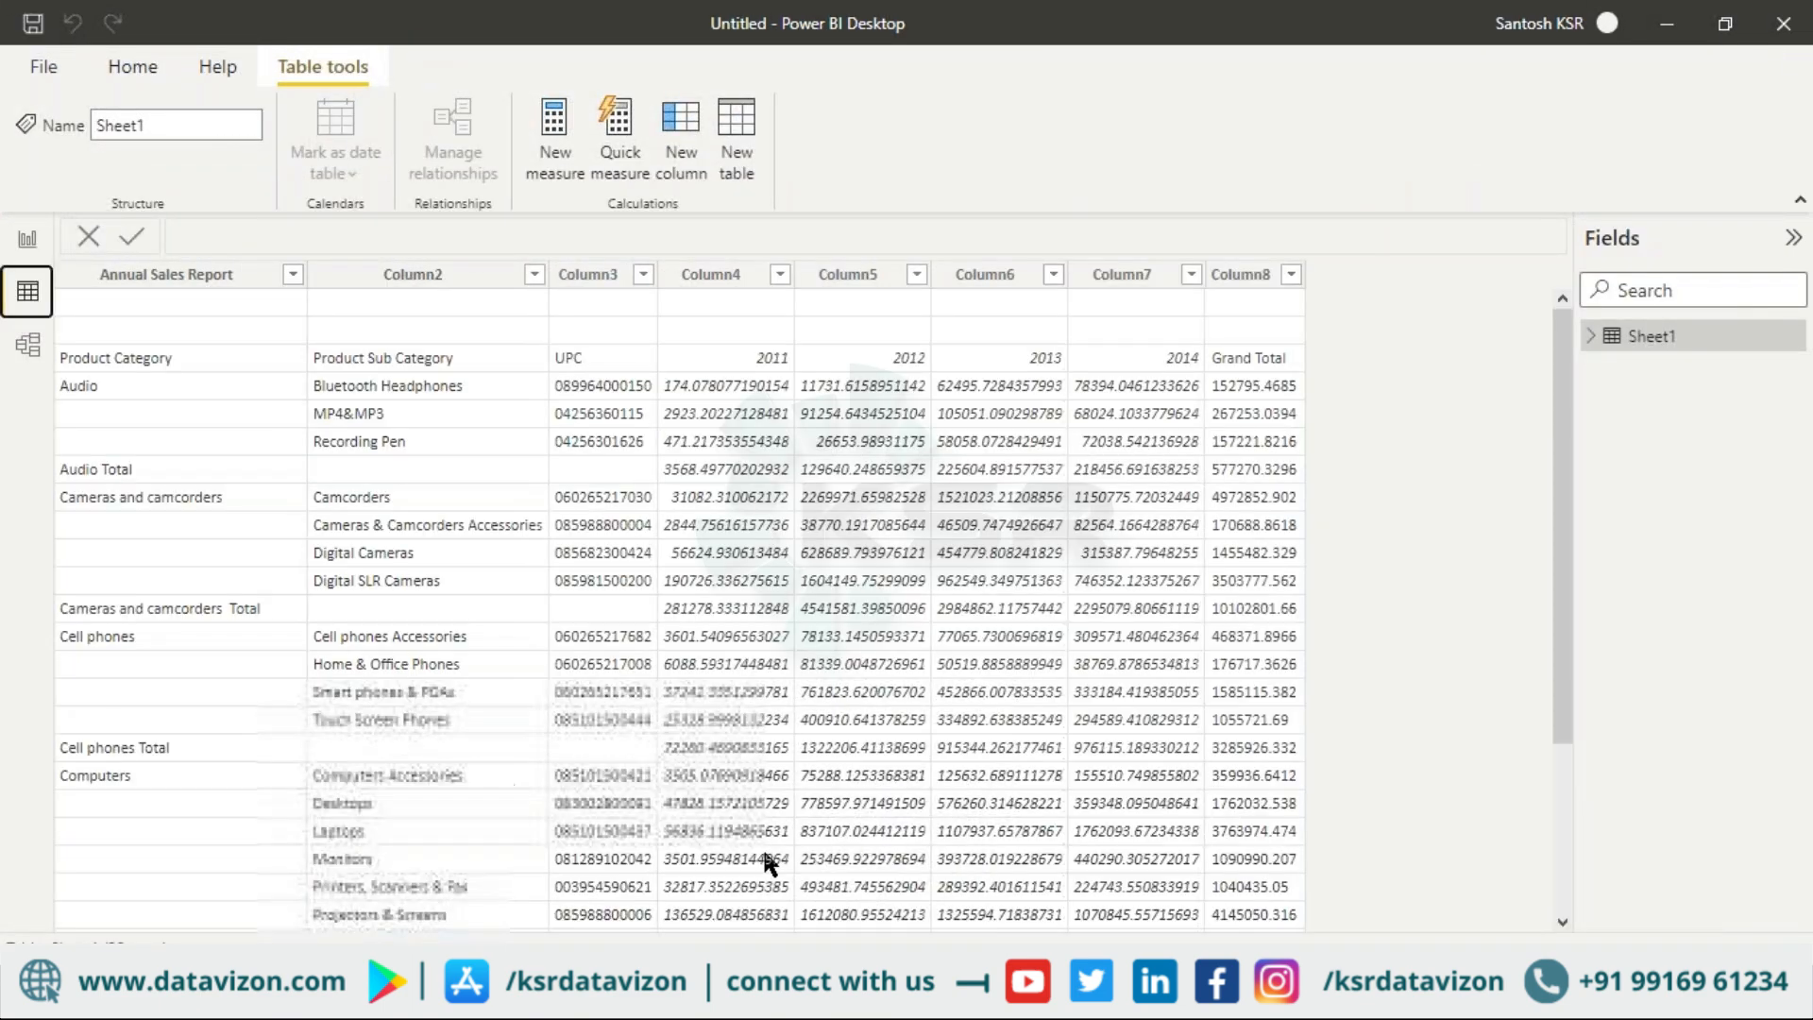
click(680, 991)
click(632, 941)
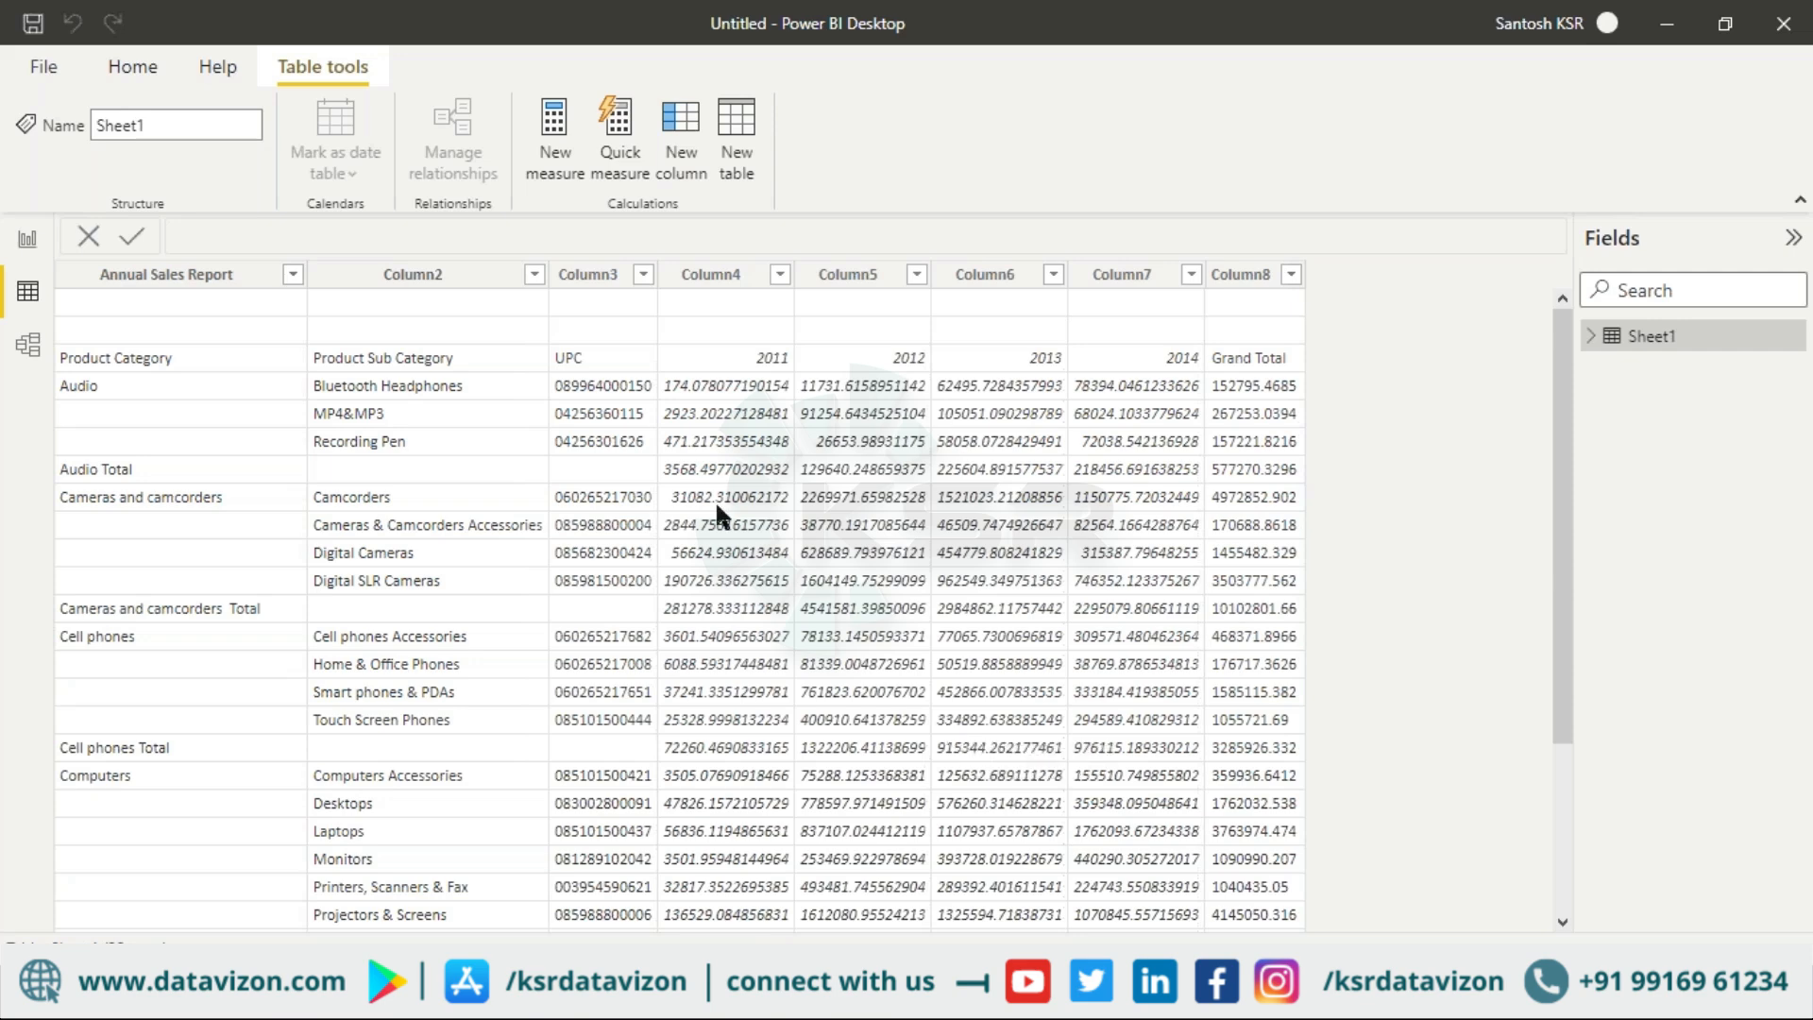
Step: Open Sheet1 in the Power Query Editor for data transformation
click(132, 68)
click(674, 175)
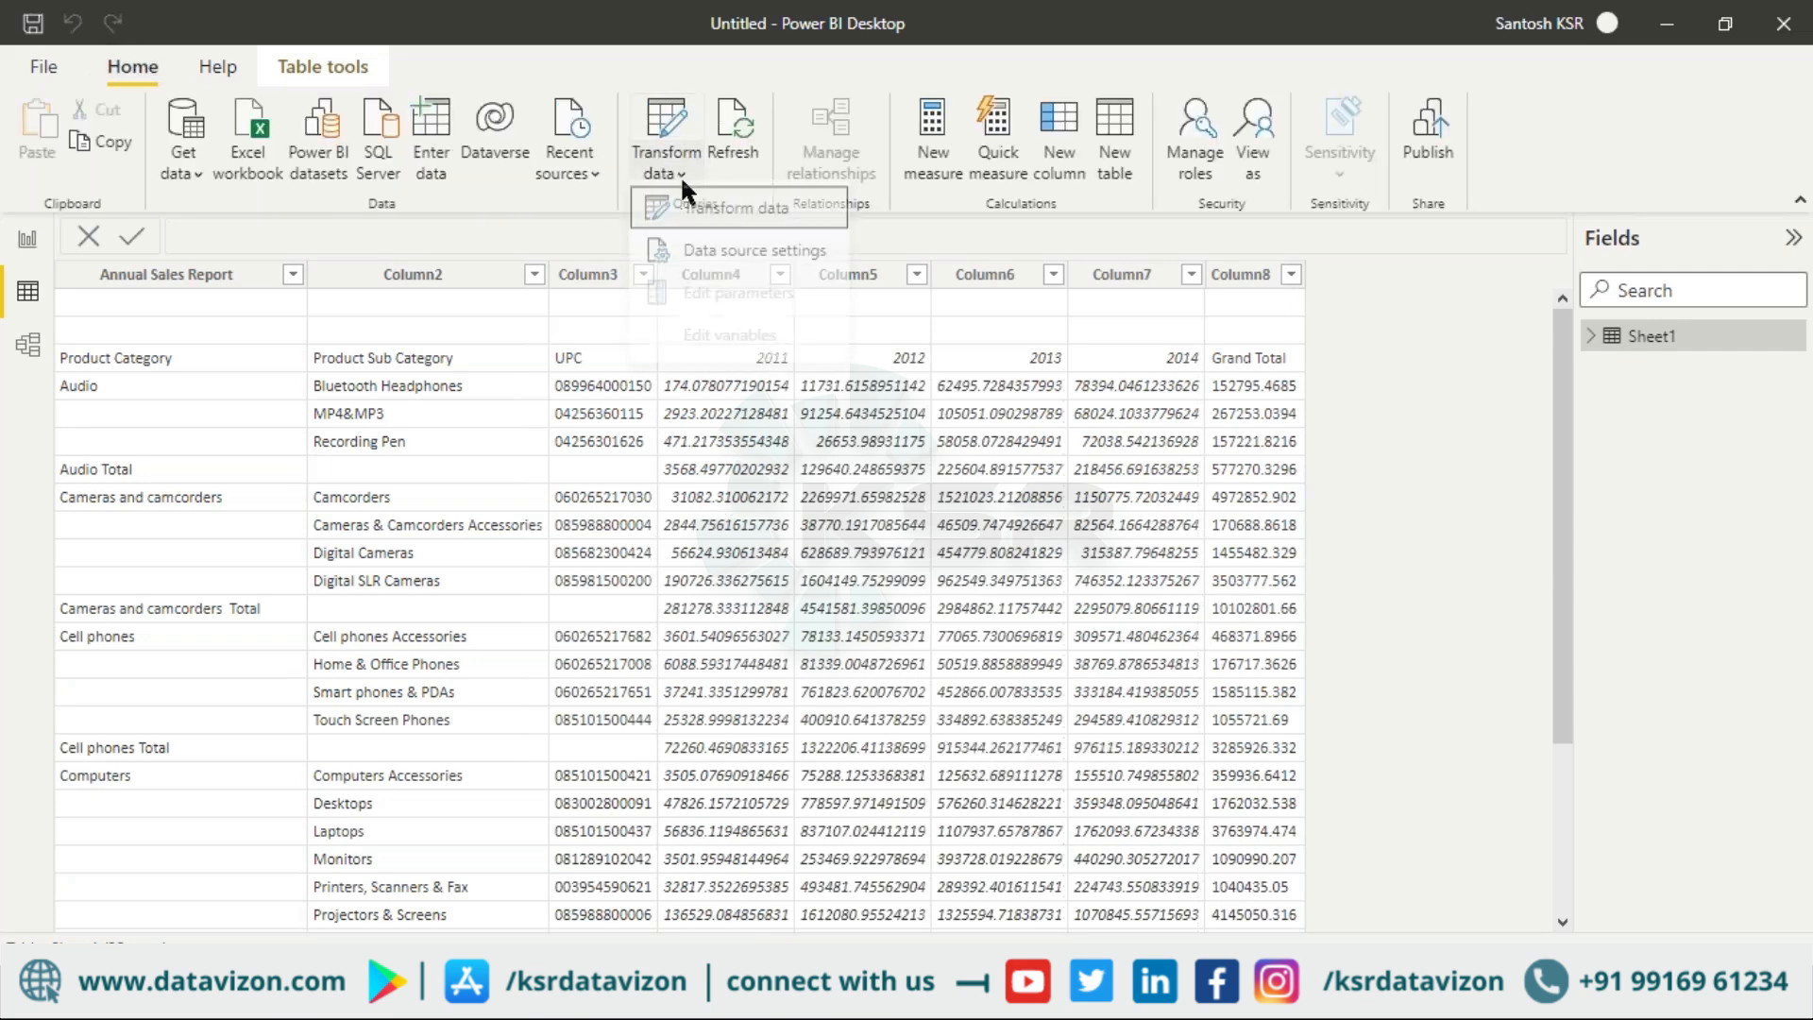
click(693, 211)
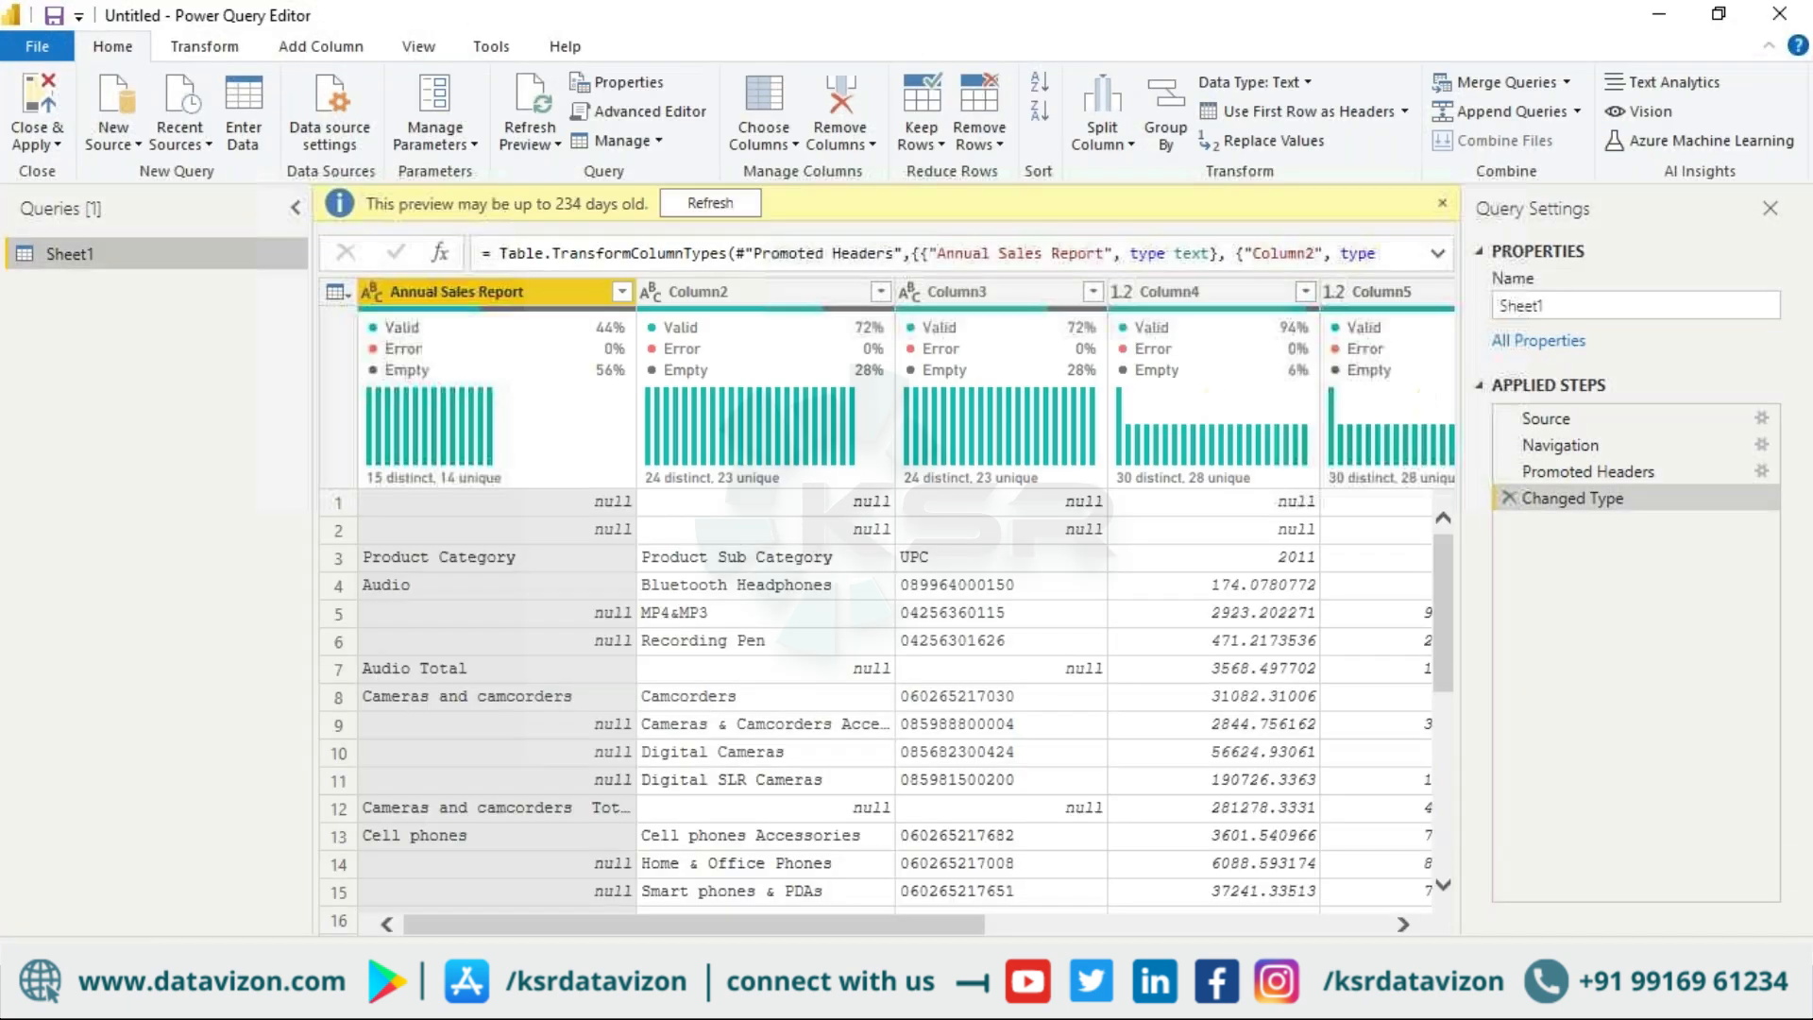
mouse_move(469, 363)
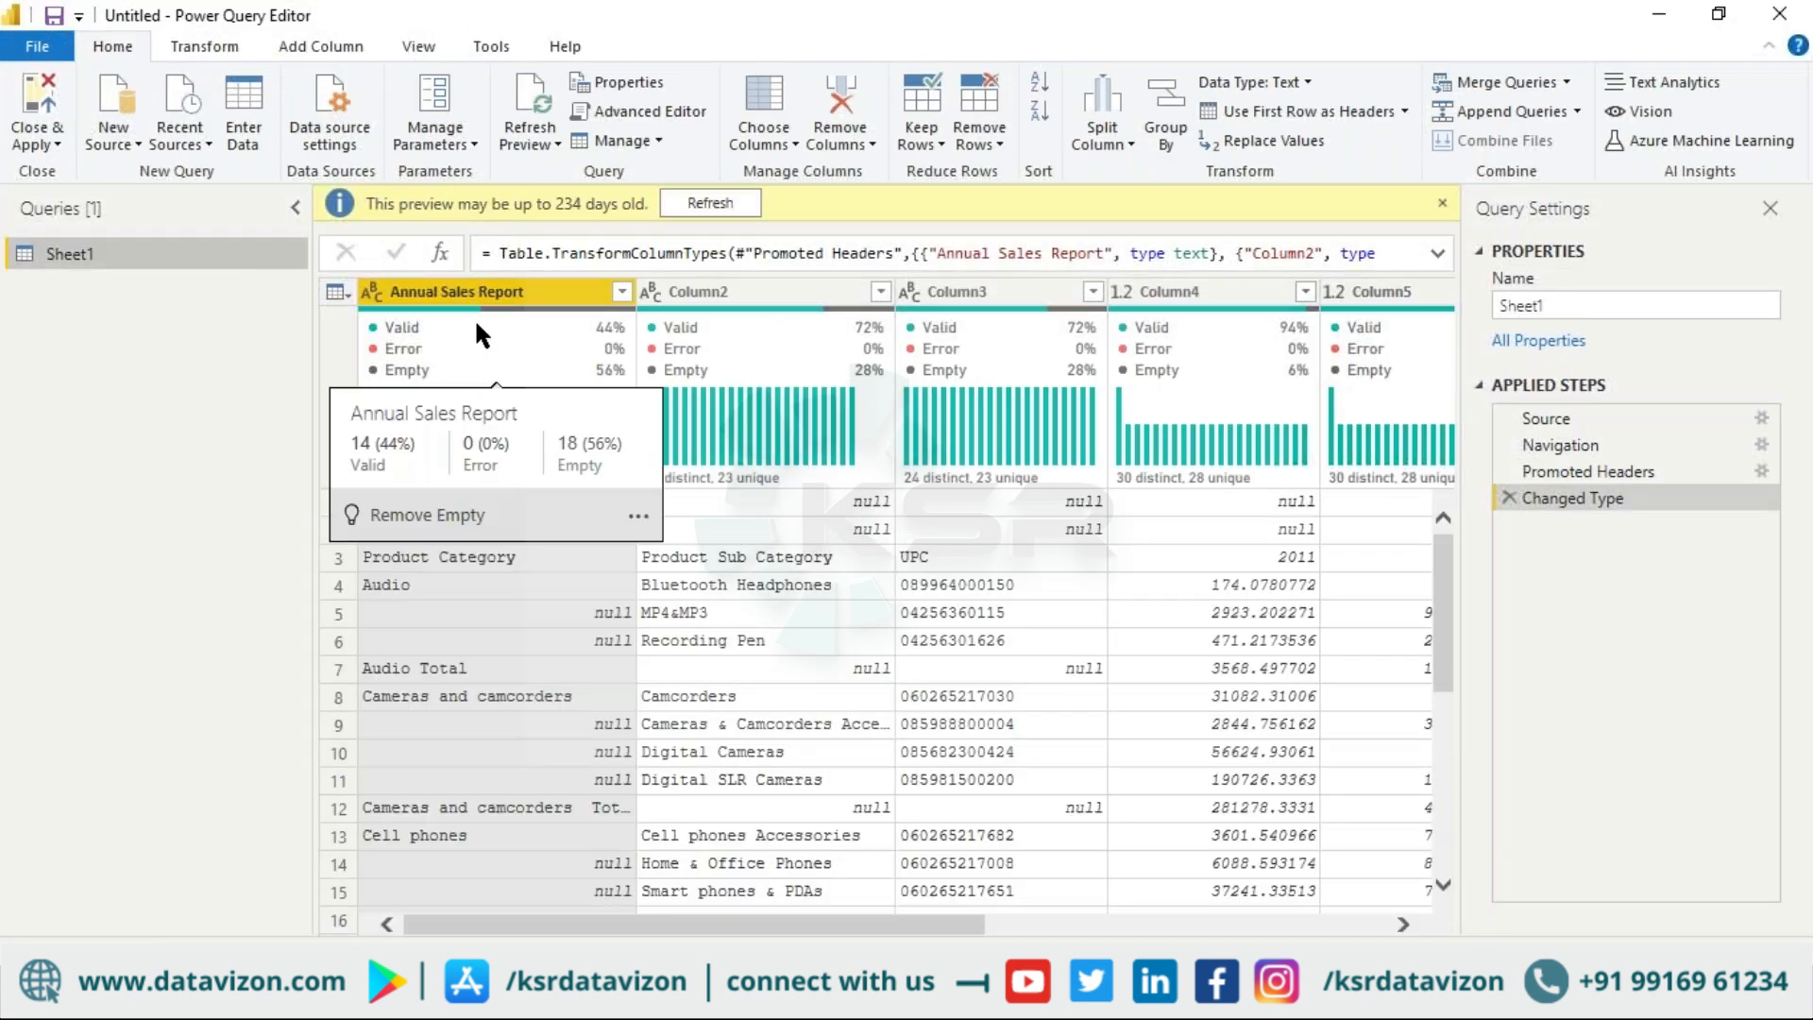
Step: Turn off the monospaced, whitespace, column quality, column distribution and column profile preview options
click(431, 42)
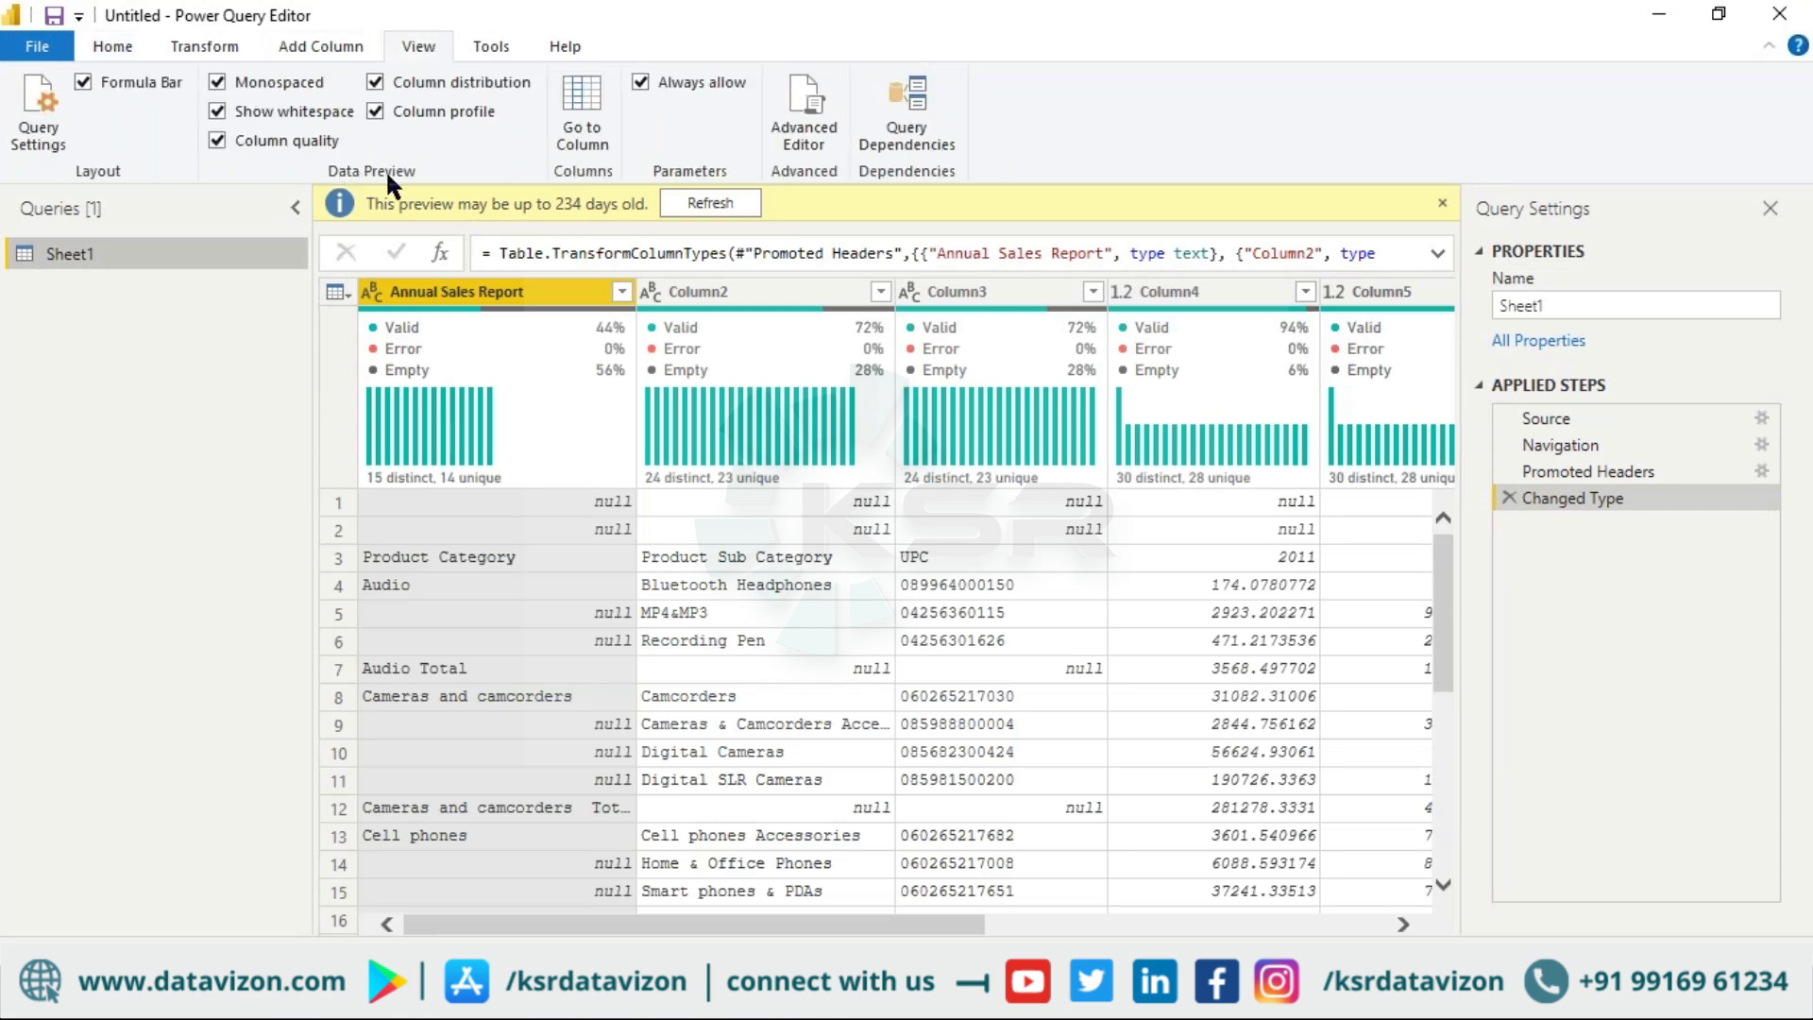
click(374, 82)
click(217, 83)
click(217, 112)
click(217, 140)
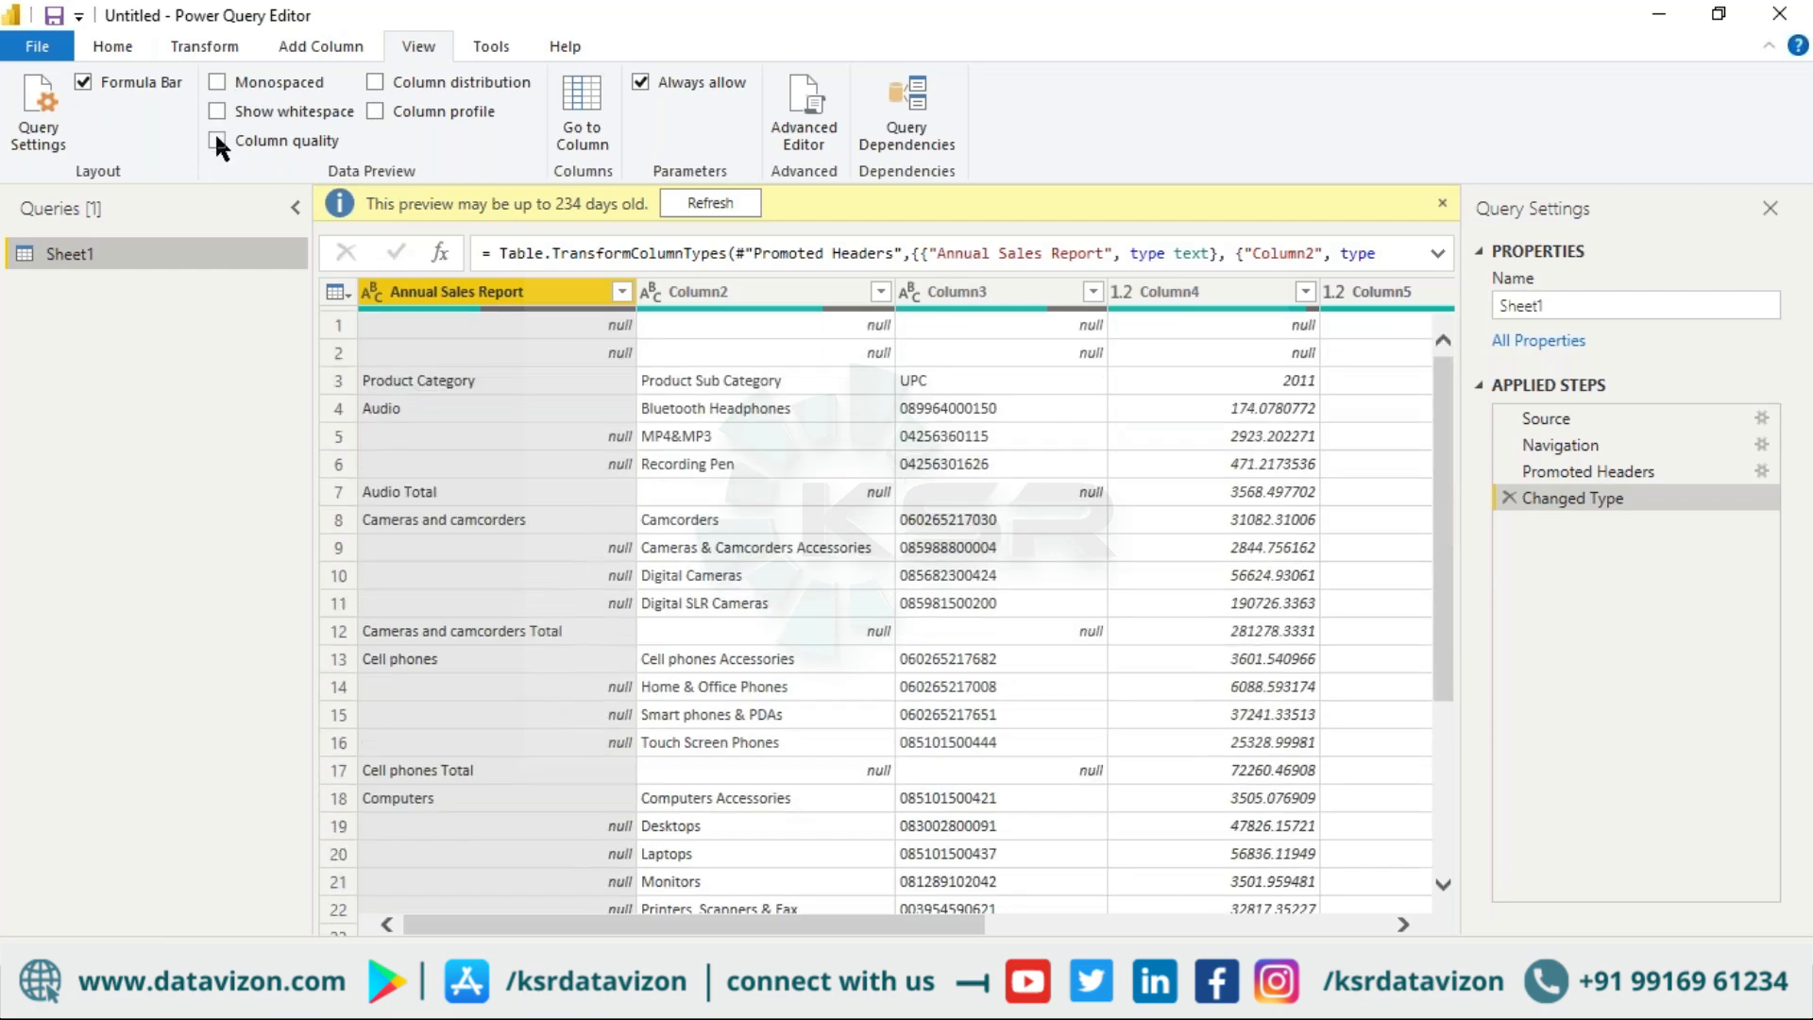
Step: Turn the monospaced, whitespace, column quality, column distribution and column profile preview options back on
click(217, 111)
click(217, 140)
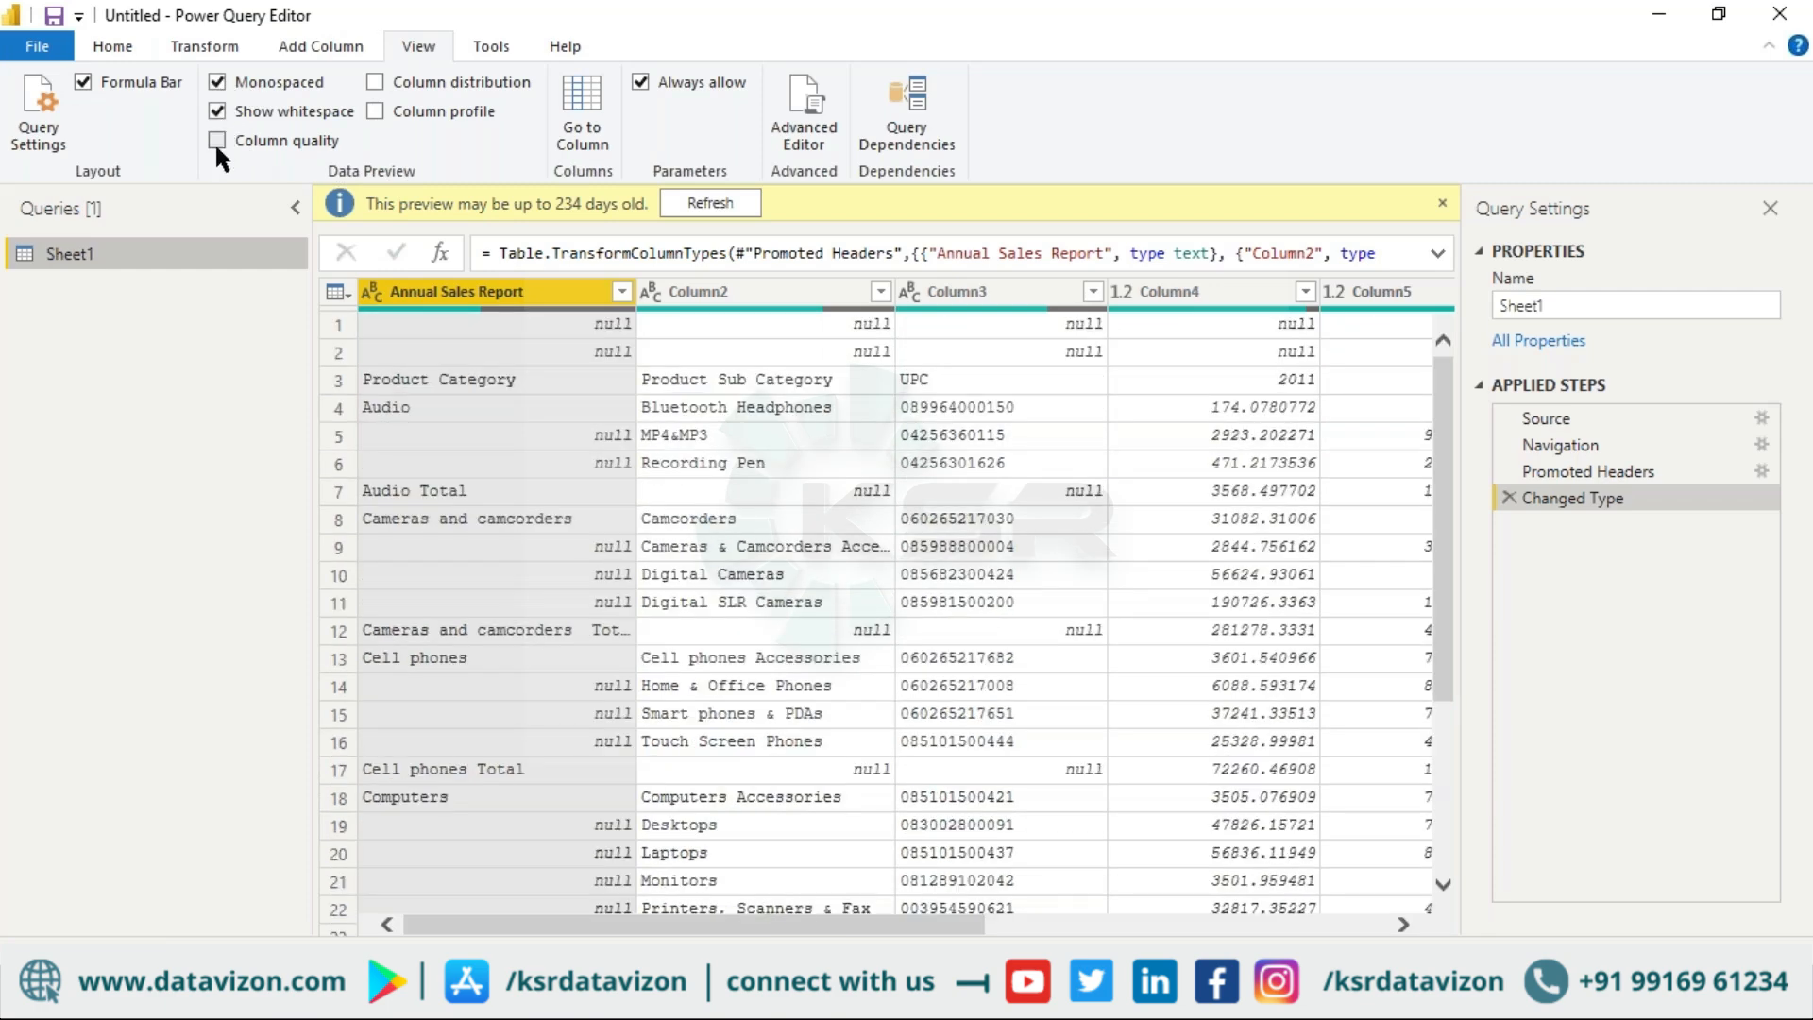
click(374, 82)
click(375, 113)
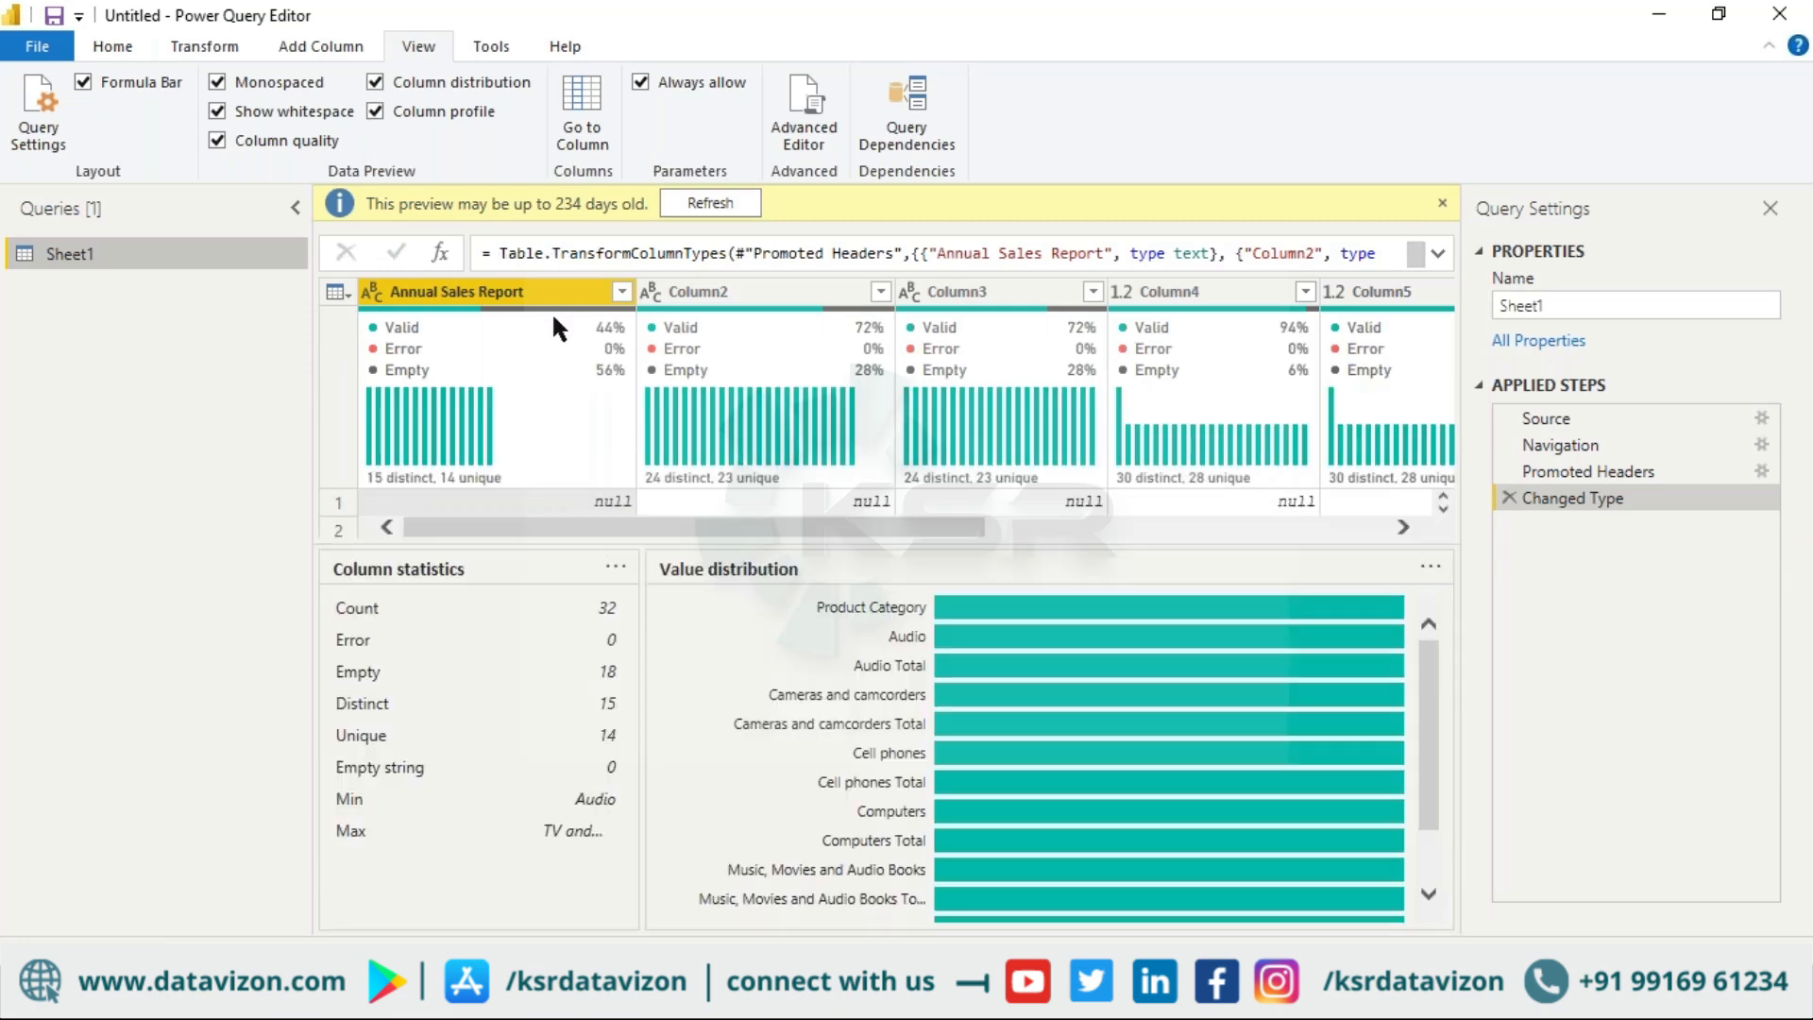
Step: Shrink the column profile area and examine the valid, error and empty percentages of Annual Sales Report and its neighbouring columns
mouse_move(569, 321)
drag(912, 544, 876, 835)
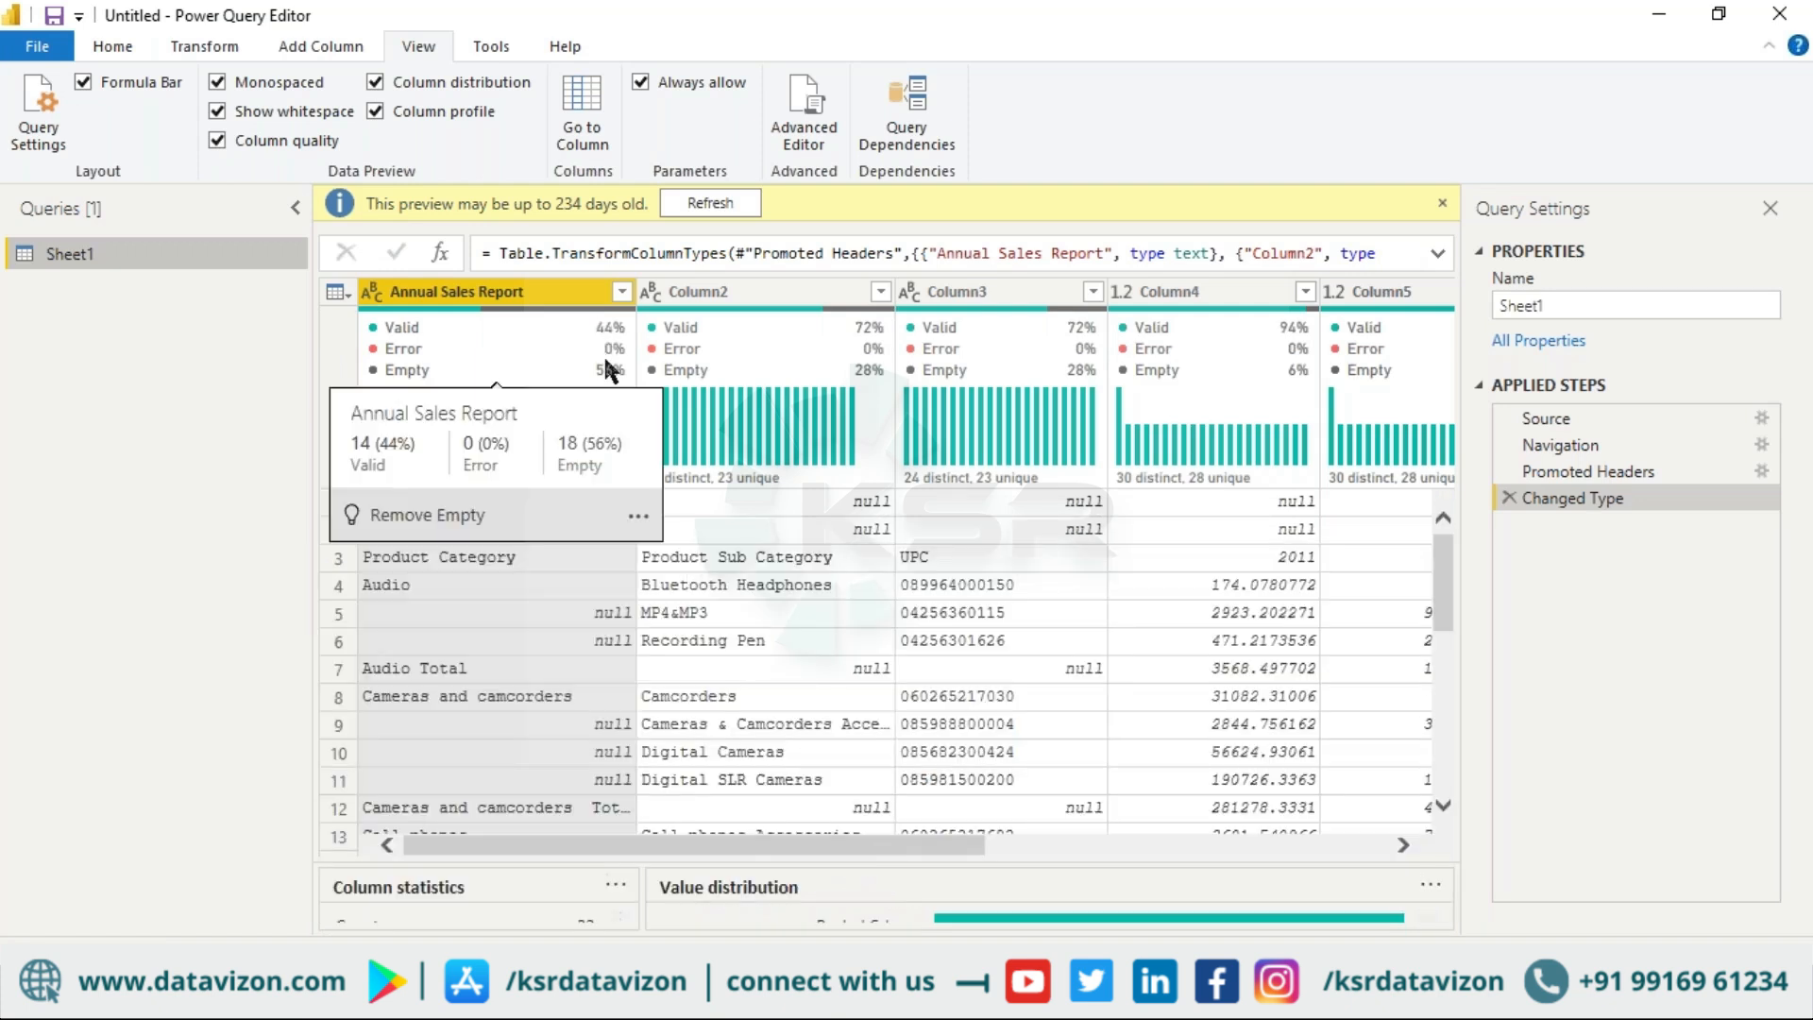
mouse_move(409, 331)
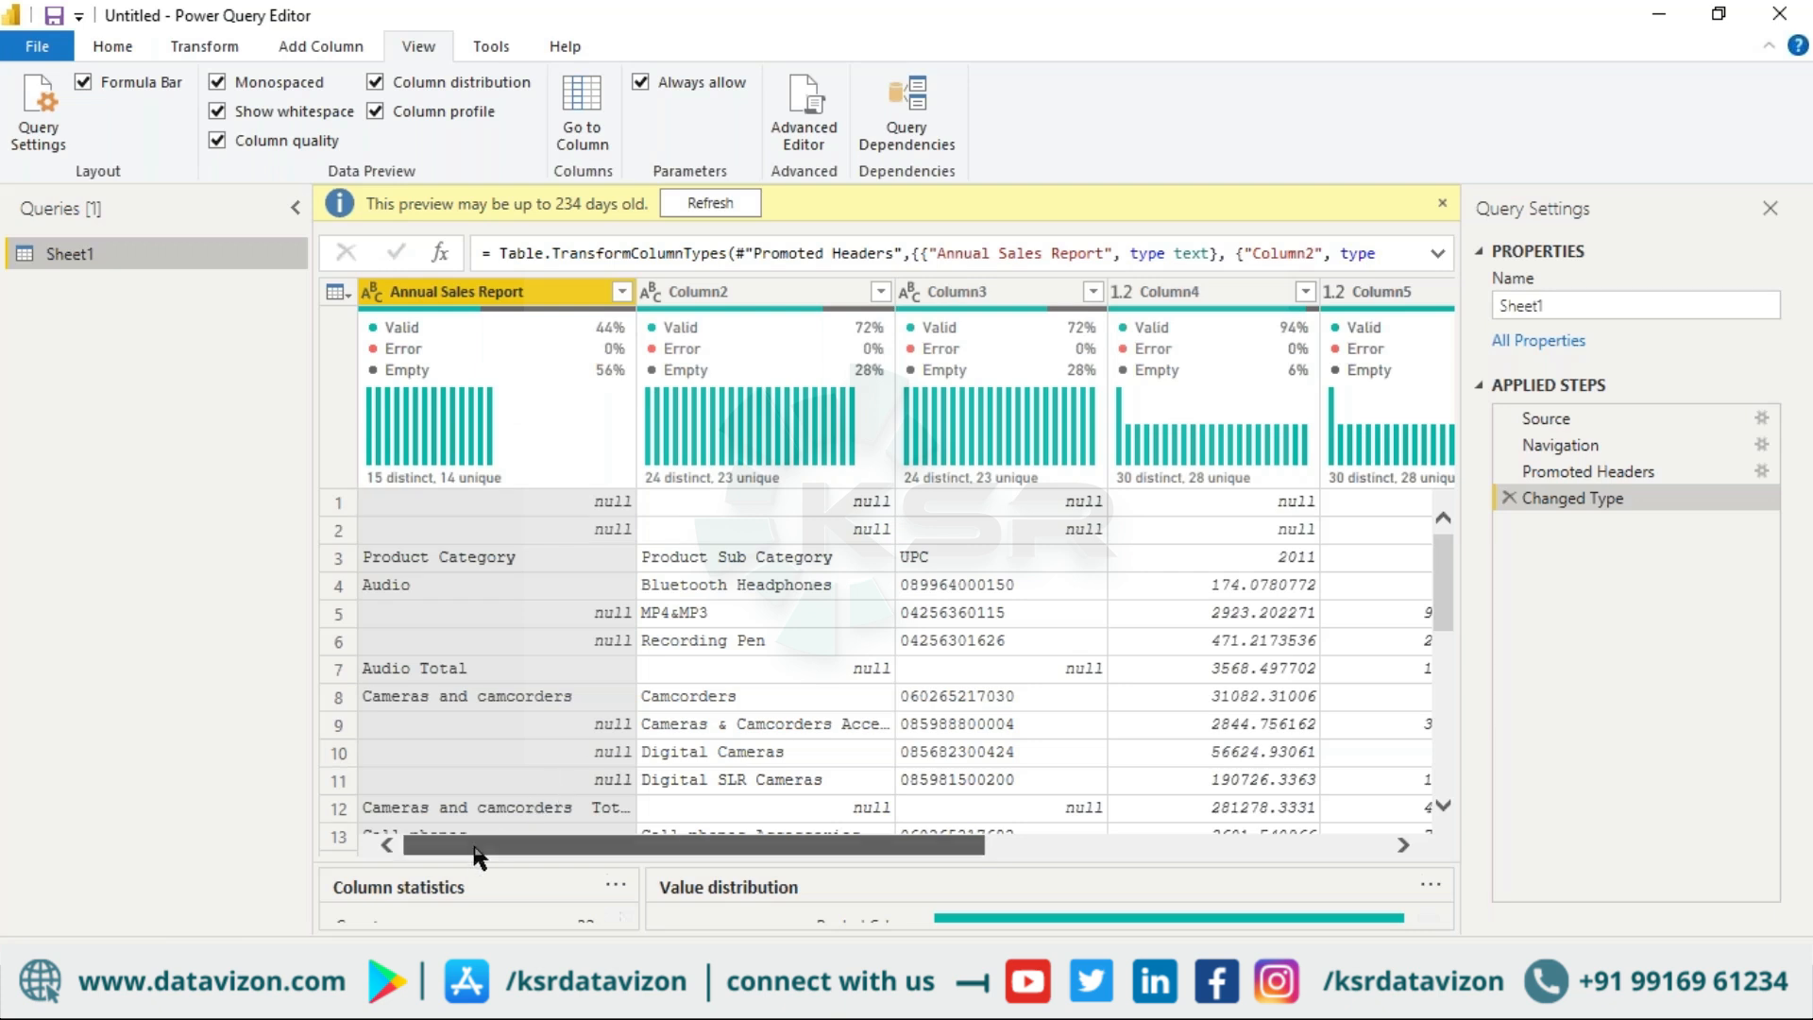
drag(496, 844, 536, 844)
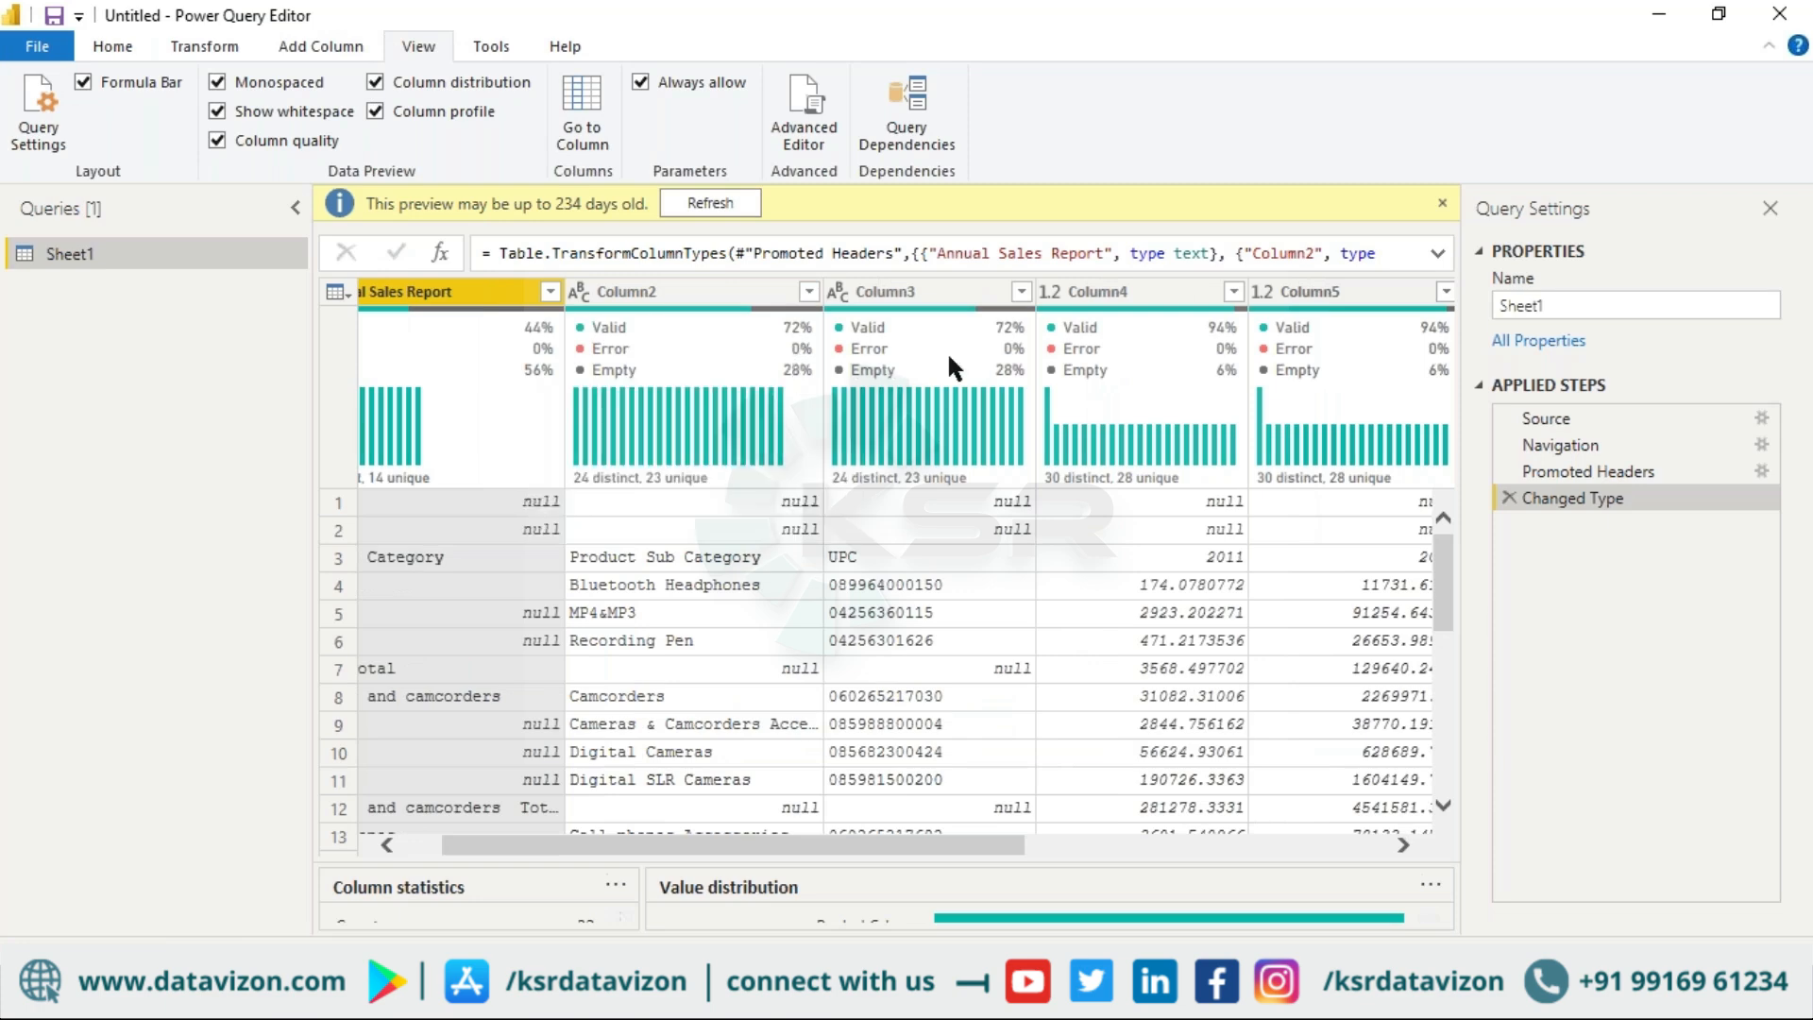
mouse_move(1003, 348)
mouse_move(1198, 327)
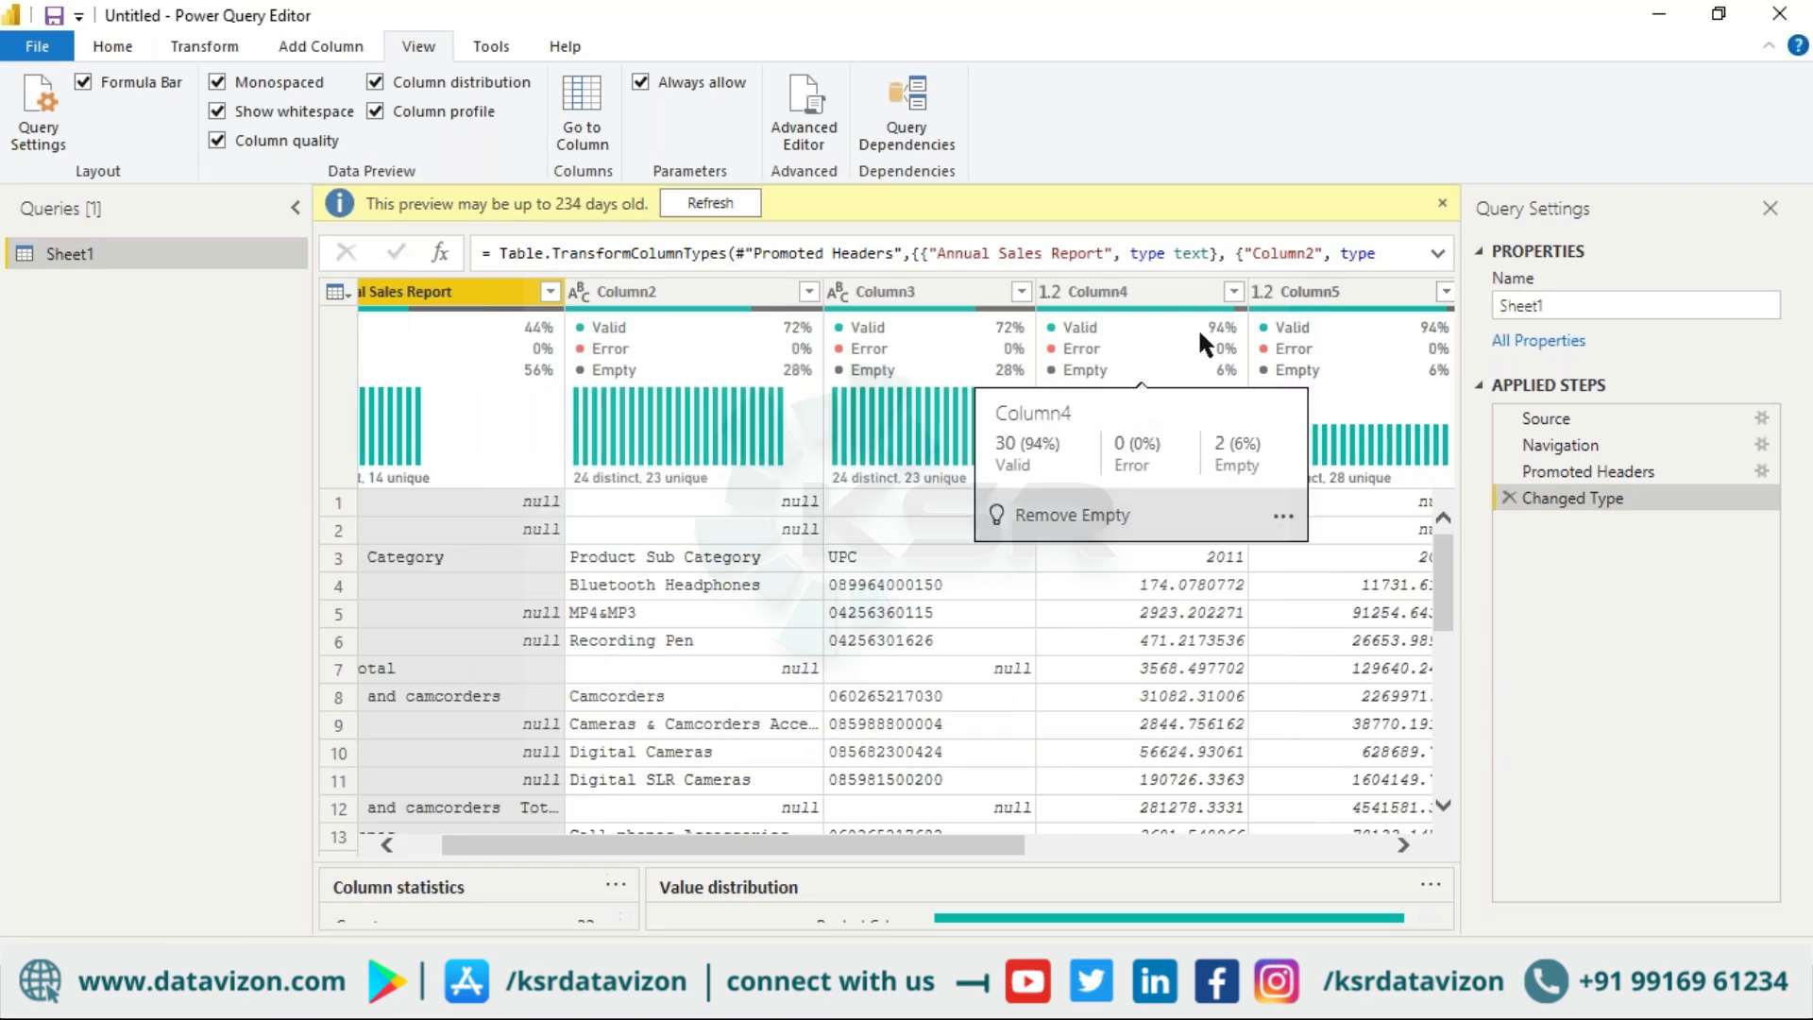
drag(922, 843, 680, 826)
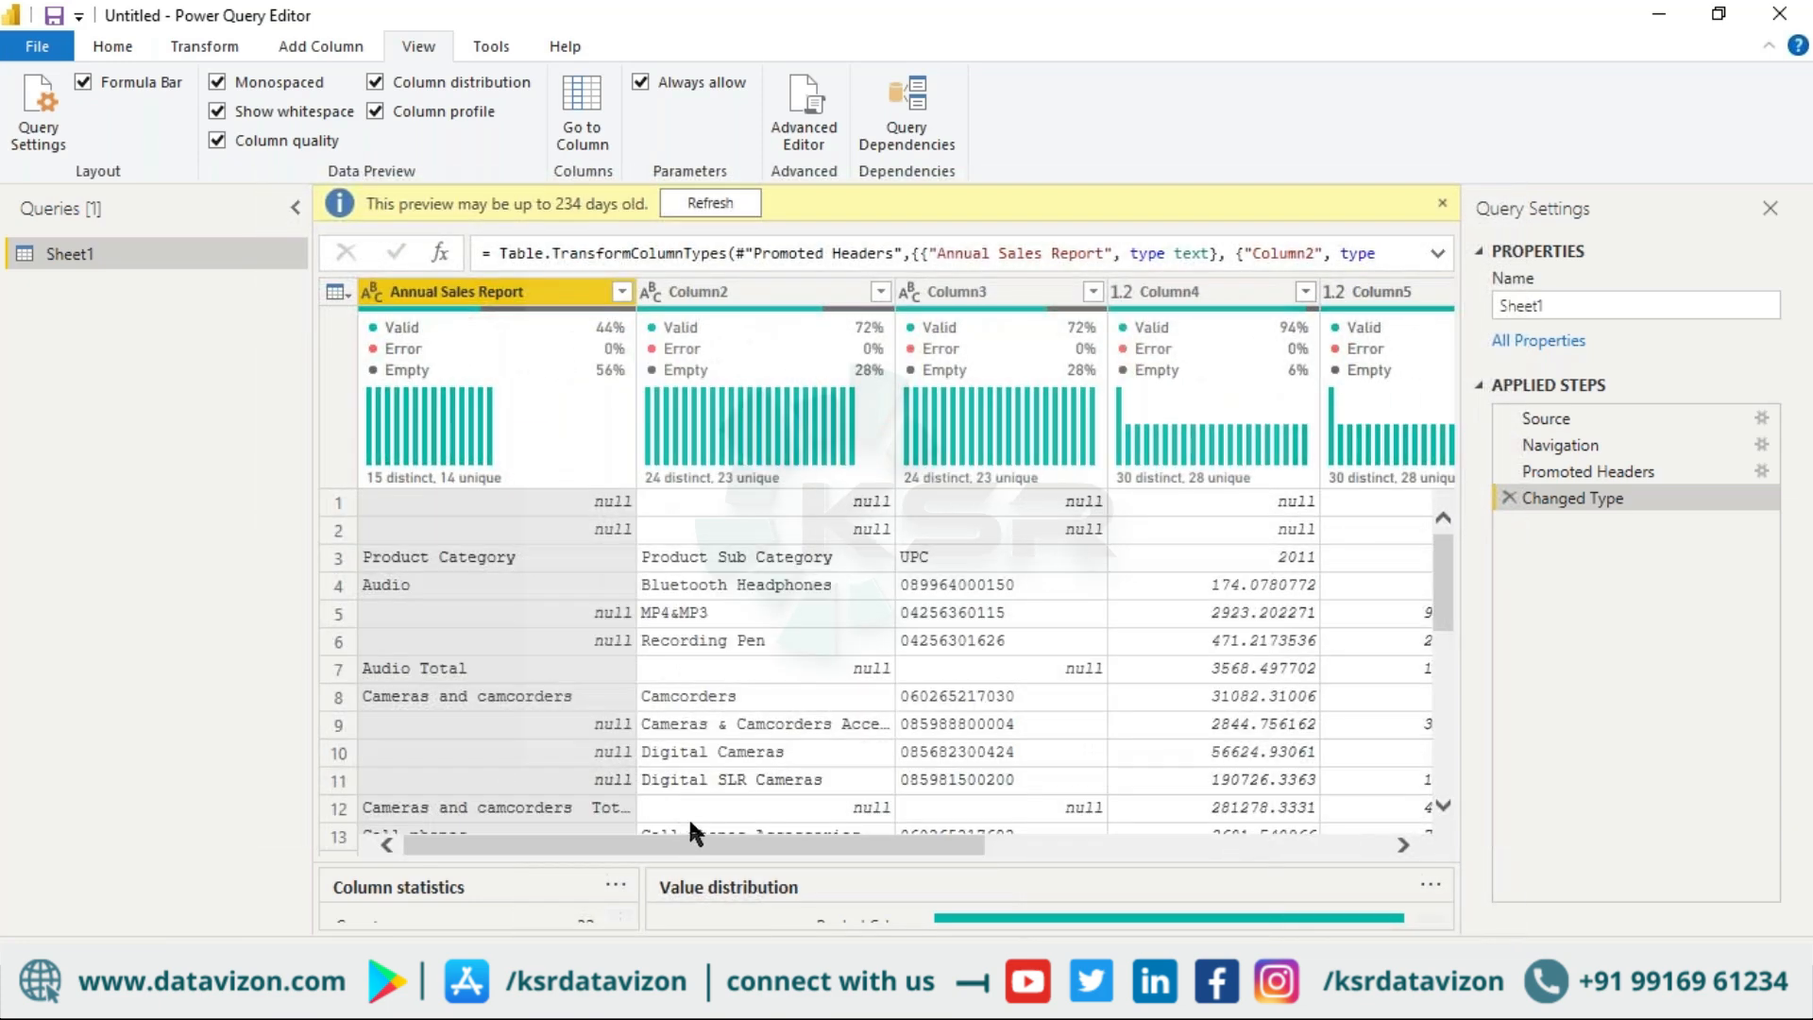
Step: Dismiss the preview-age notice and disable the monospaced, whitespace, column quality, column distribution and column profile previews
click(1442, 201)
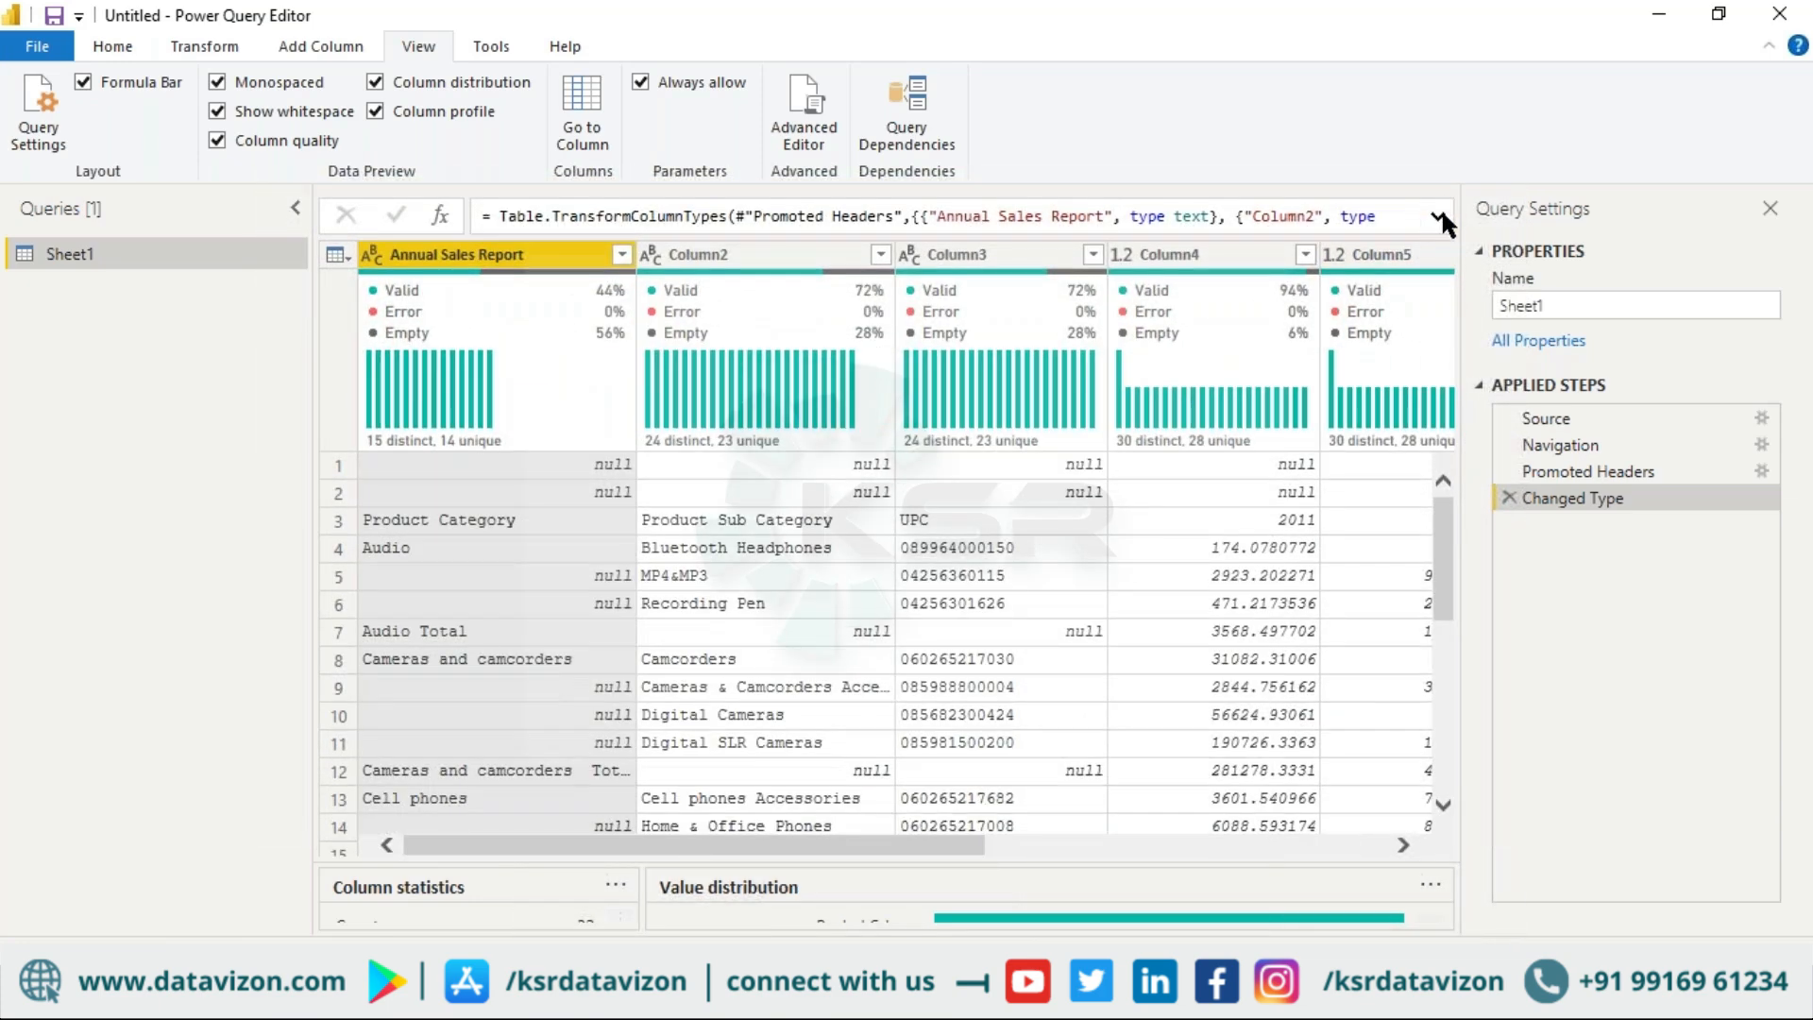
click(194, 43)
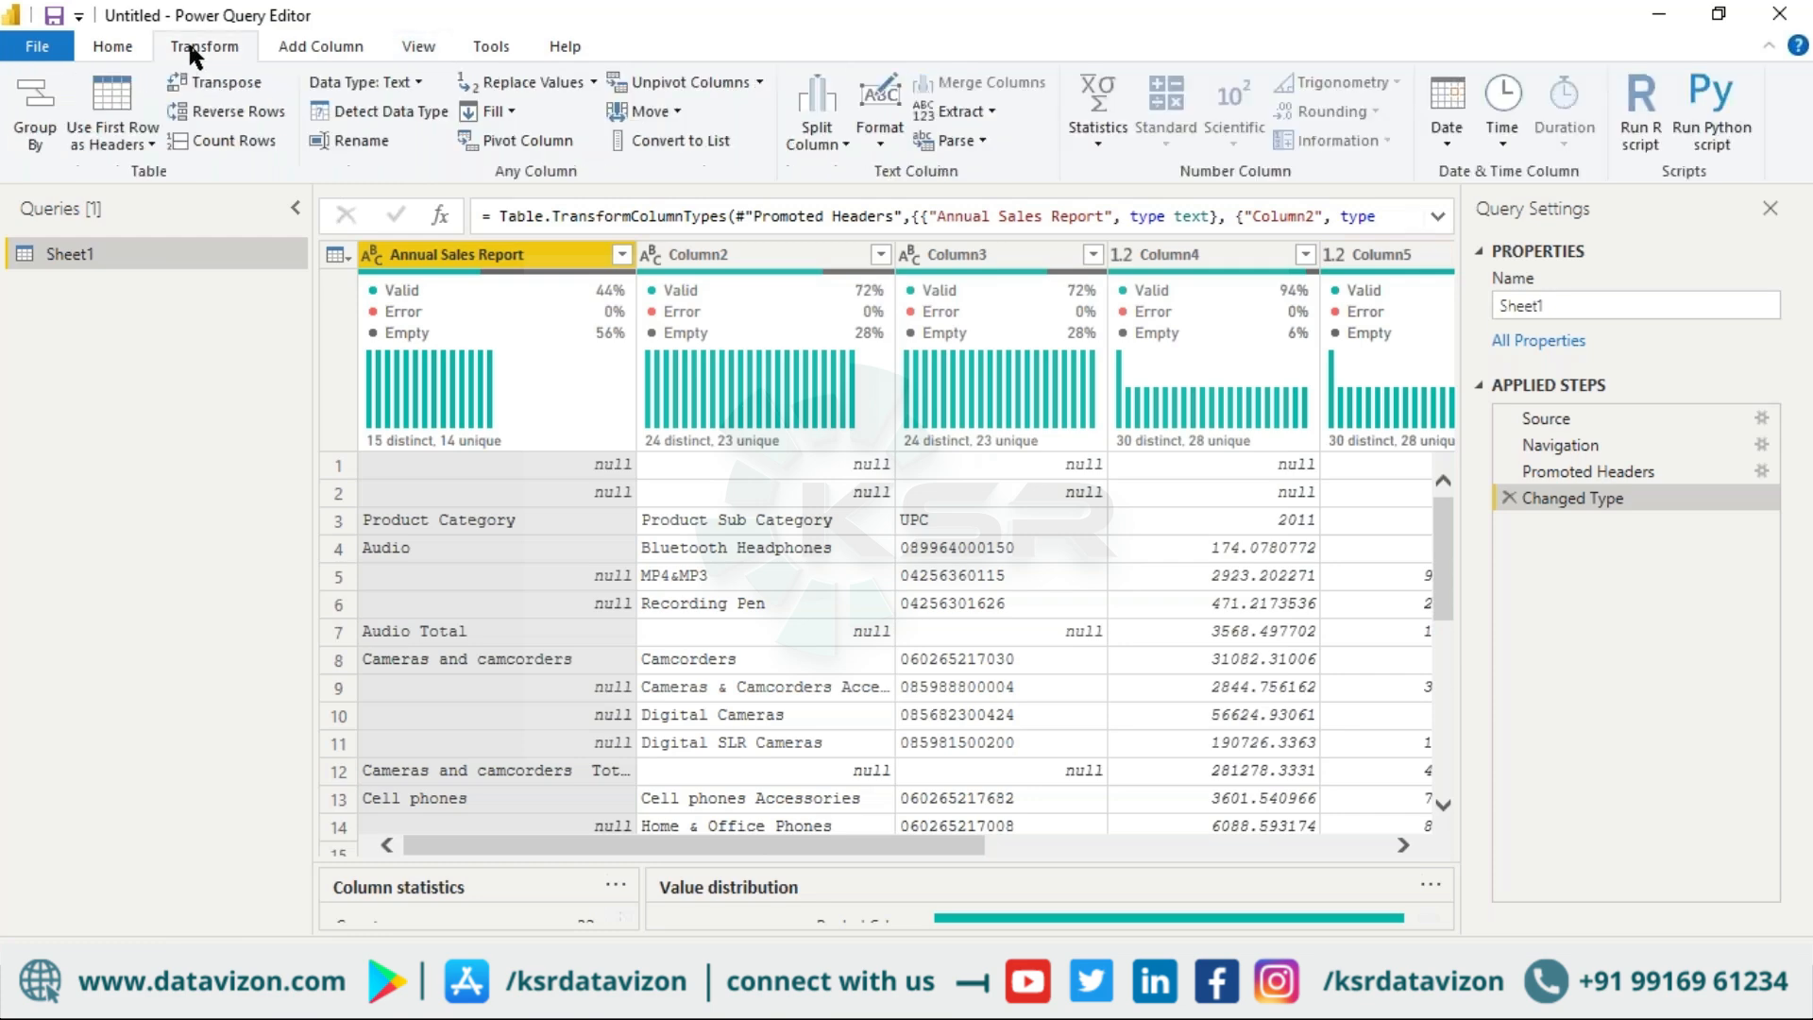
click(122, 43)
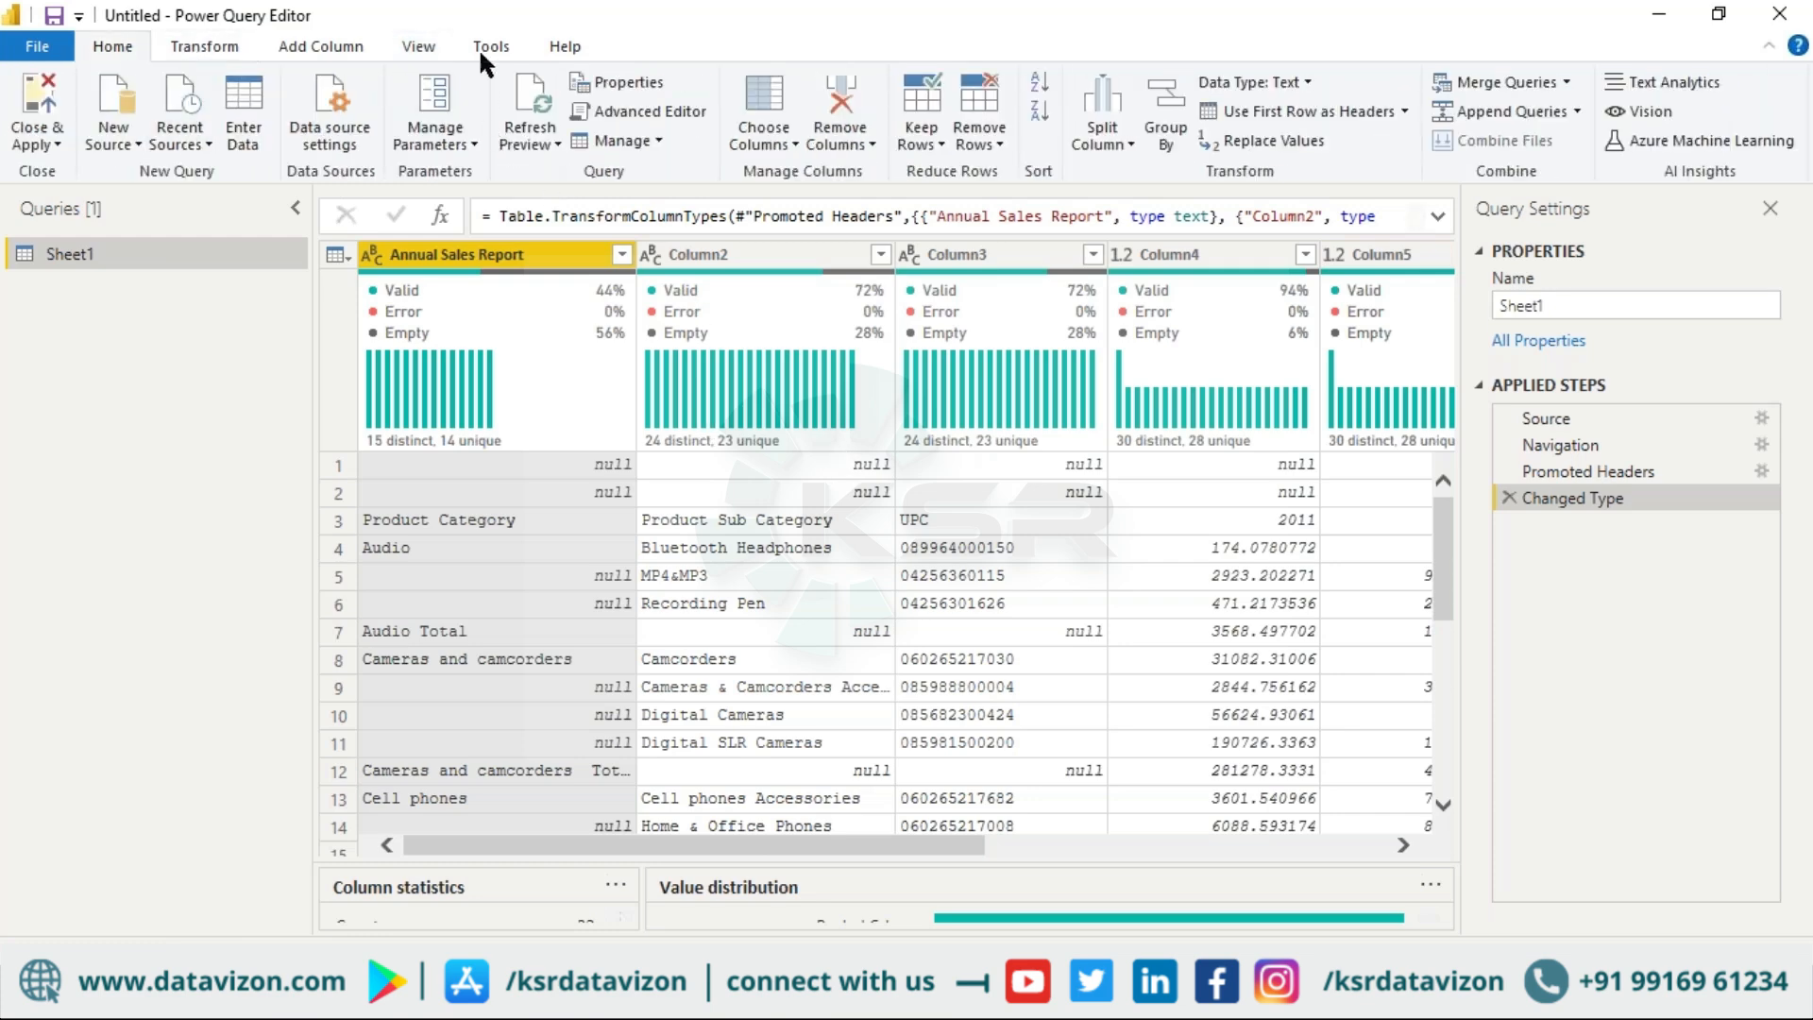
click(424, 44)
click(375, 112)
click(376, 82)
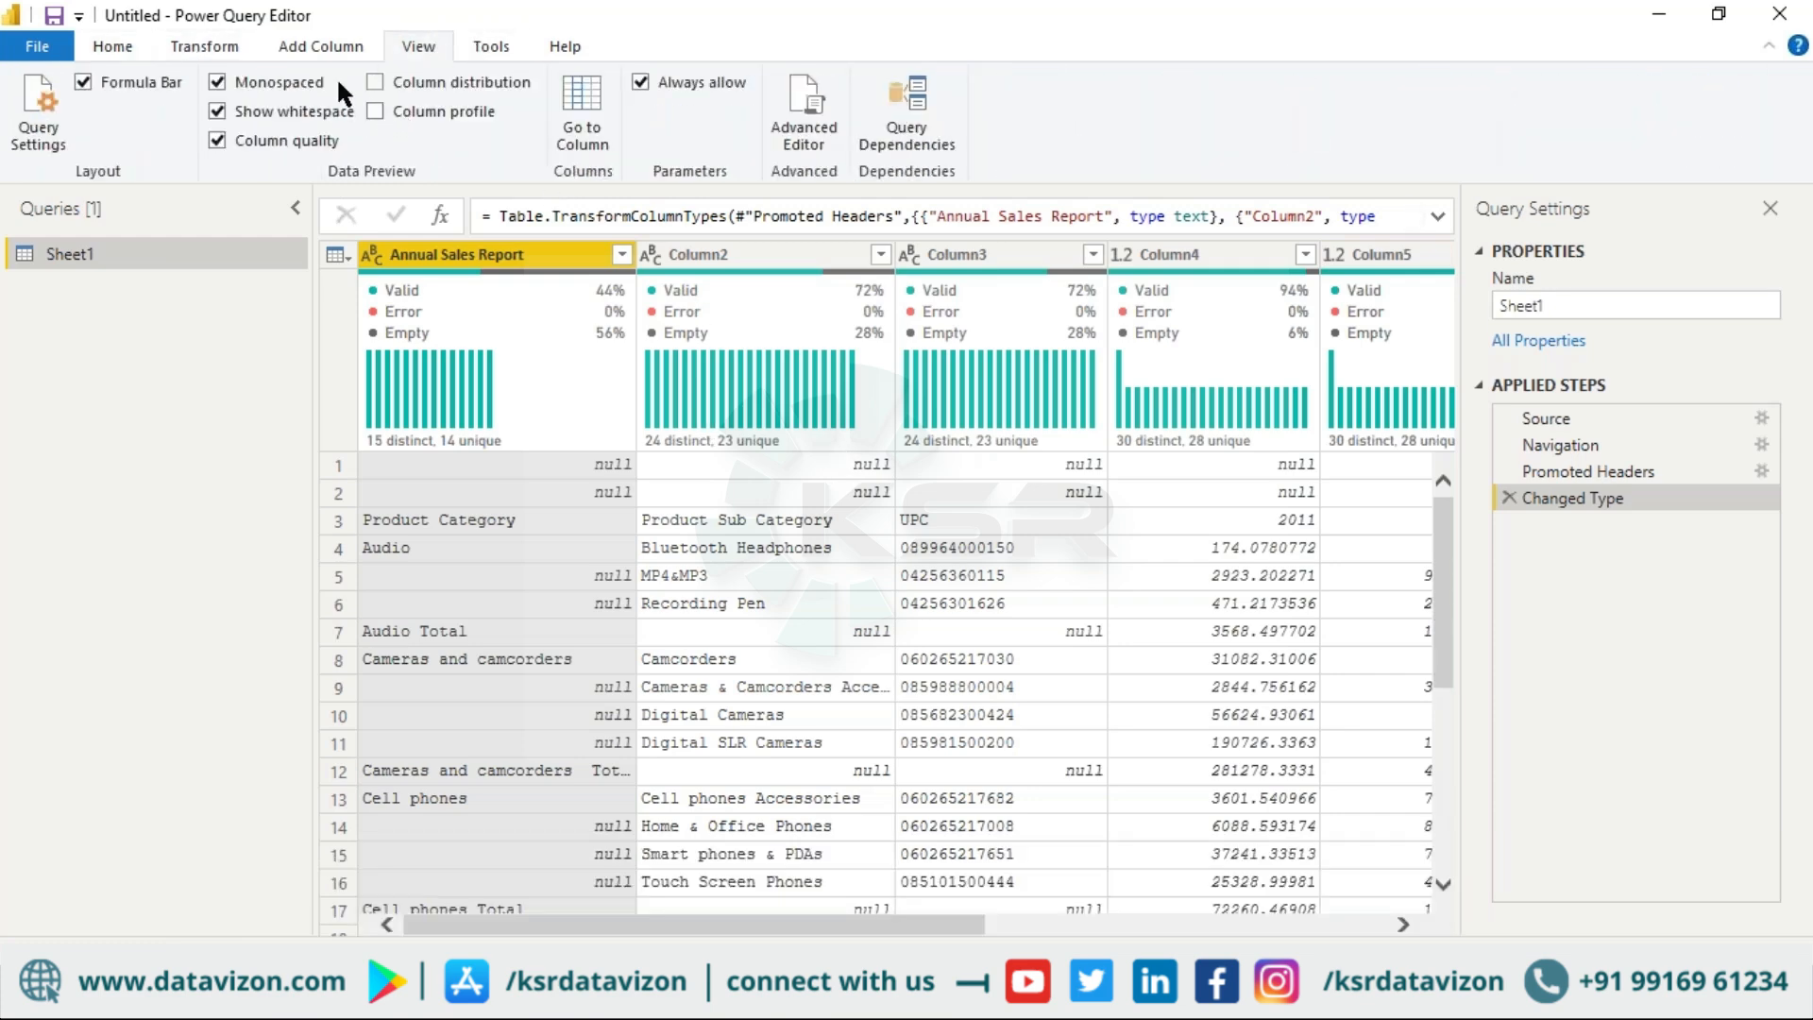
click(217, 82)
click(217, 111)
click(217, 140)
Step: Review the query's columns through Column8 and compare its top rows with blank rows 2 and 3 in the CleanseData Excel workbook
click(207, 49)
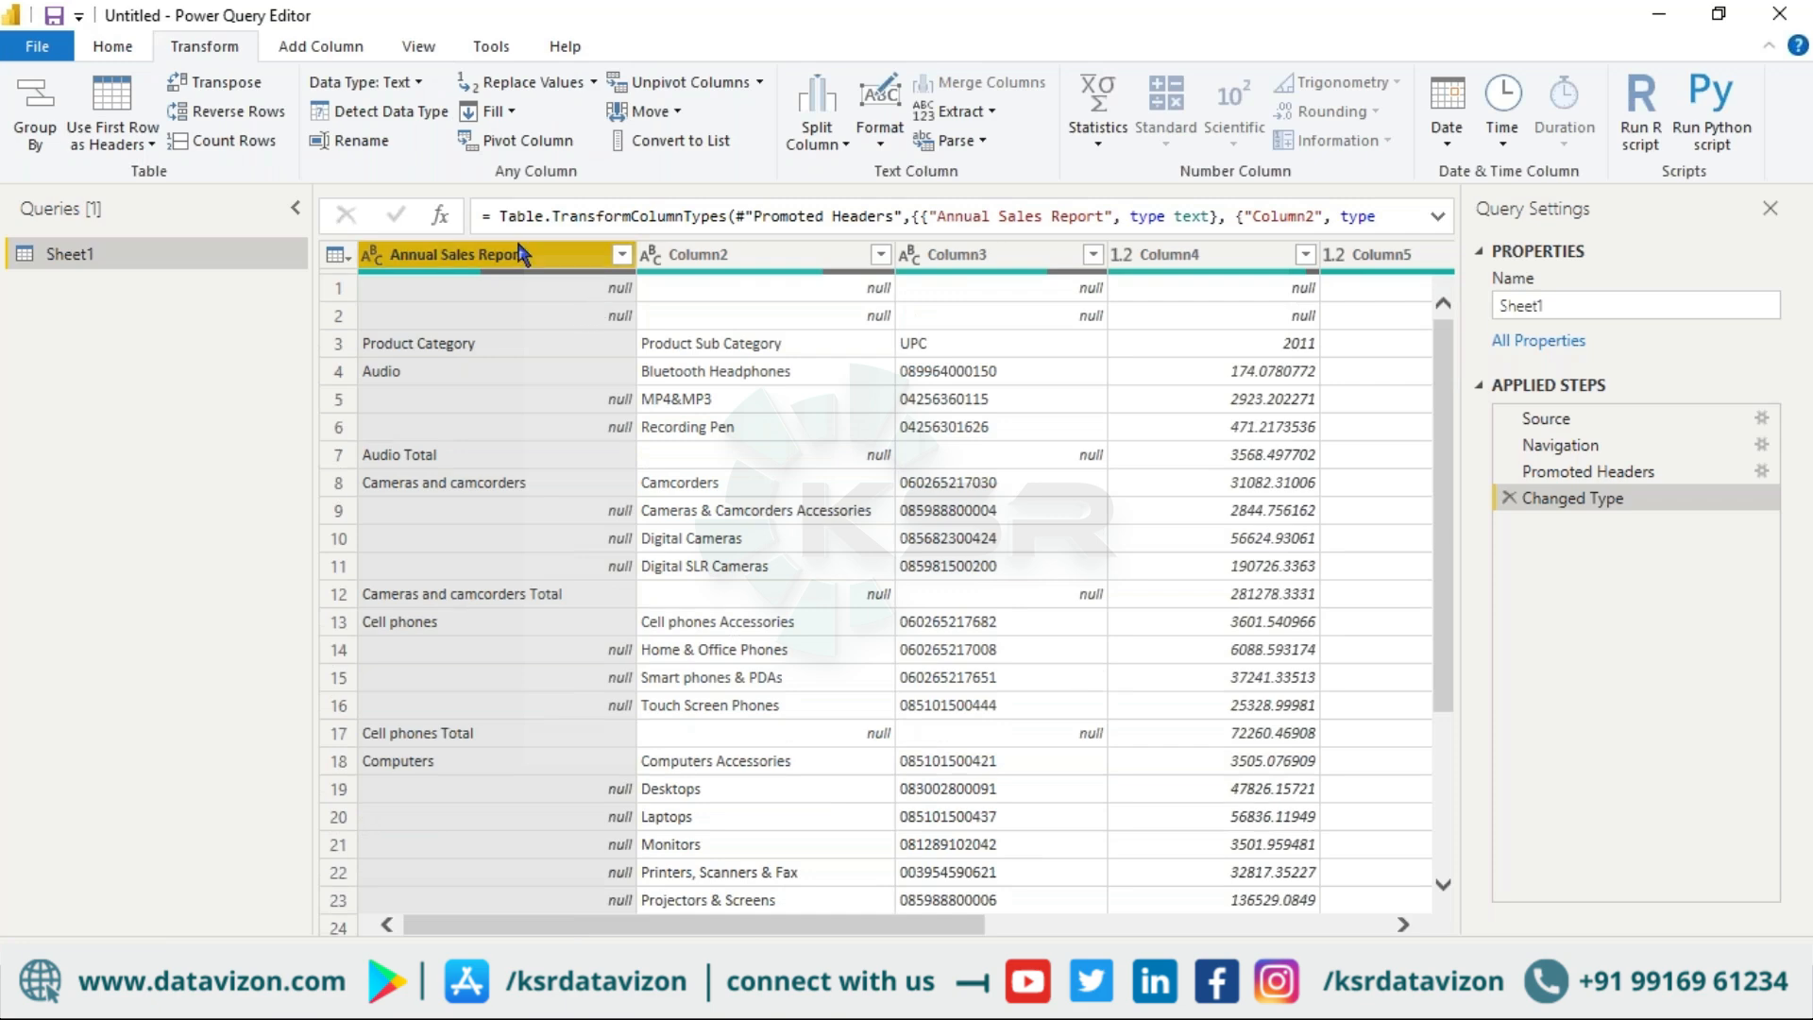
drag(642, 925, 1043, 926)
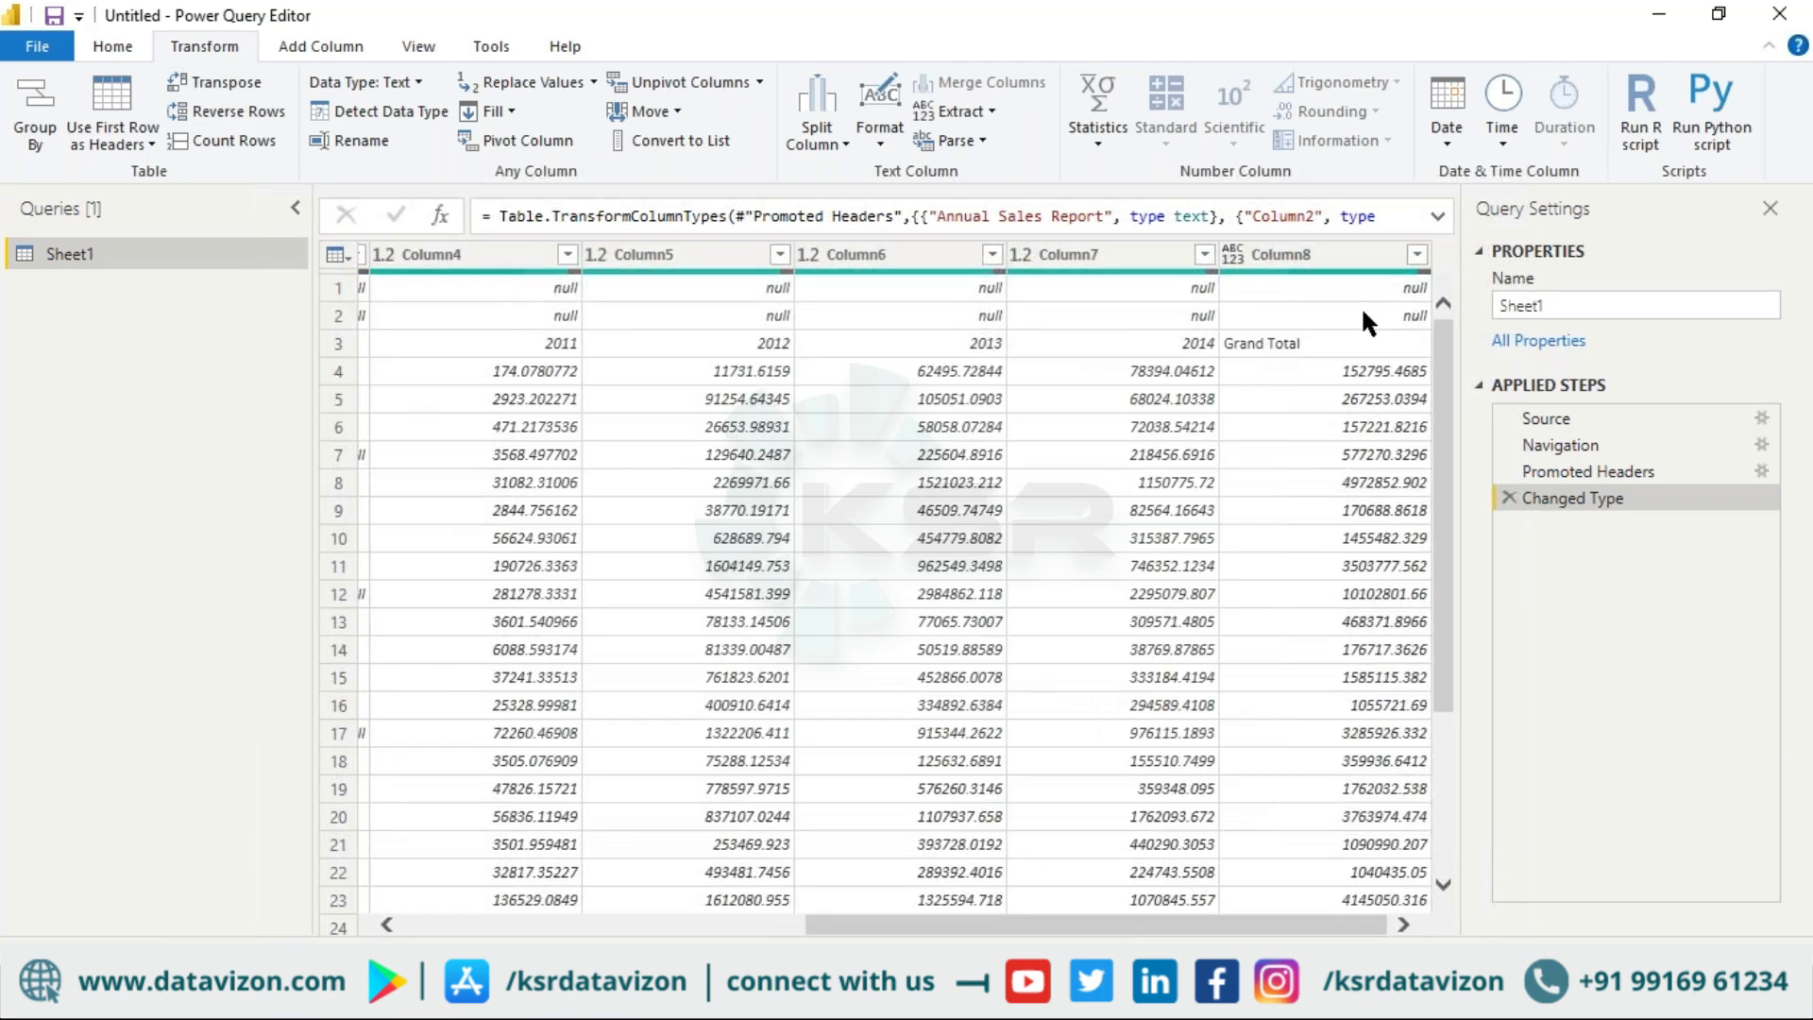
drag(1128, 923, 723, 924)
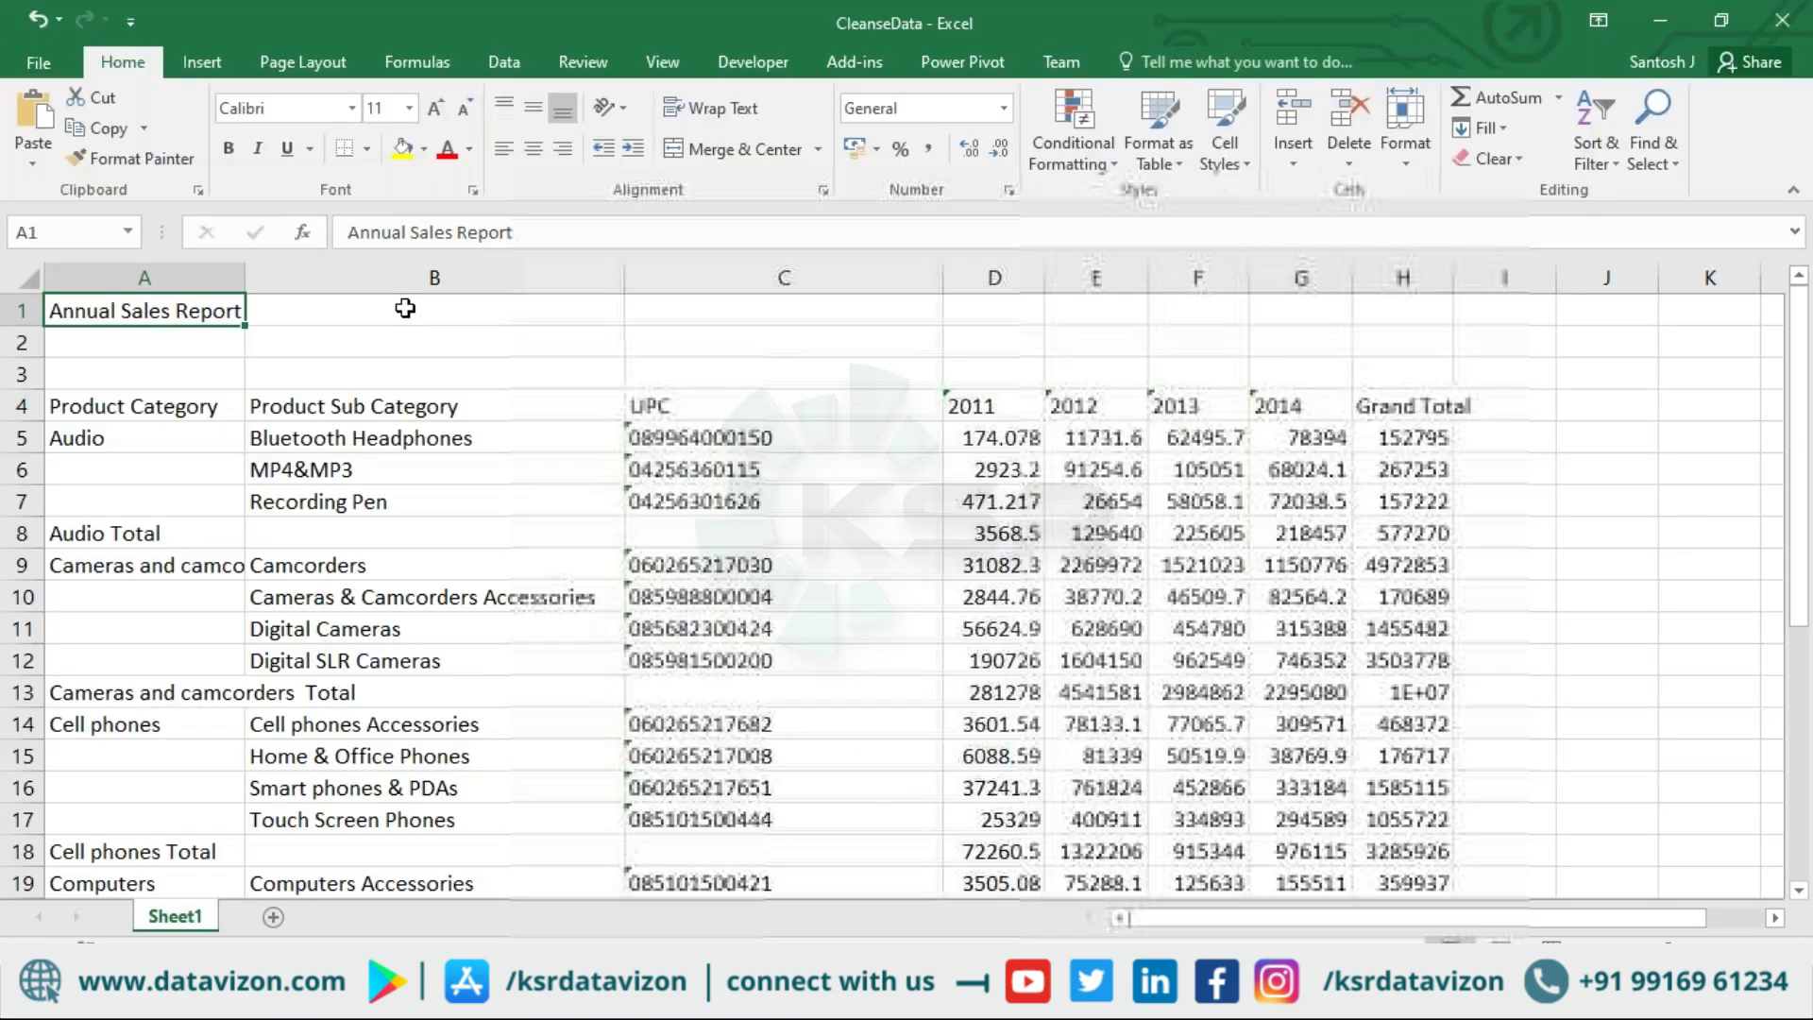
drag(189, 341, 1404, 373)
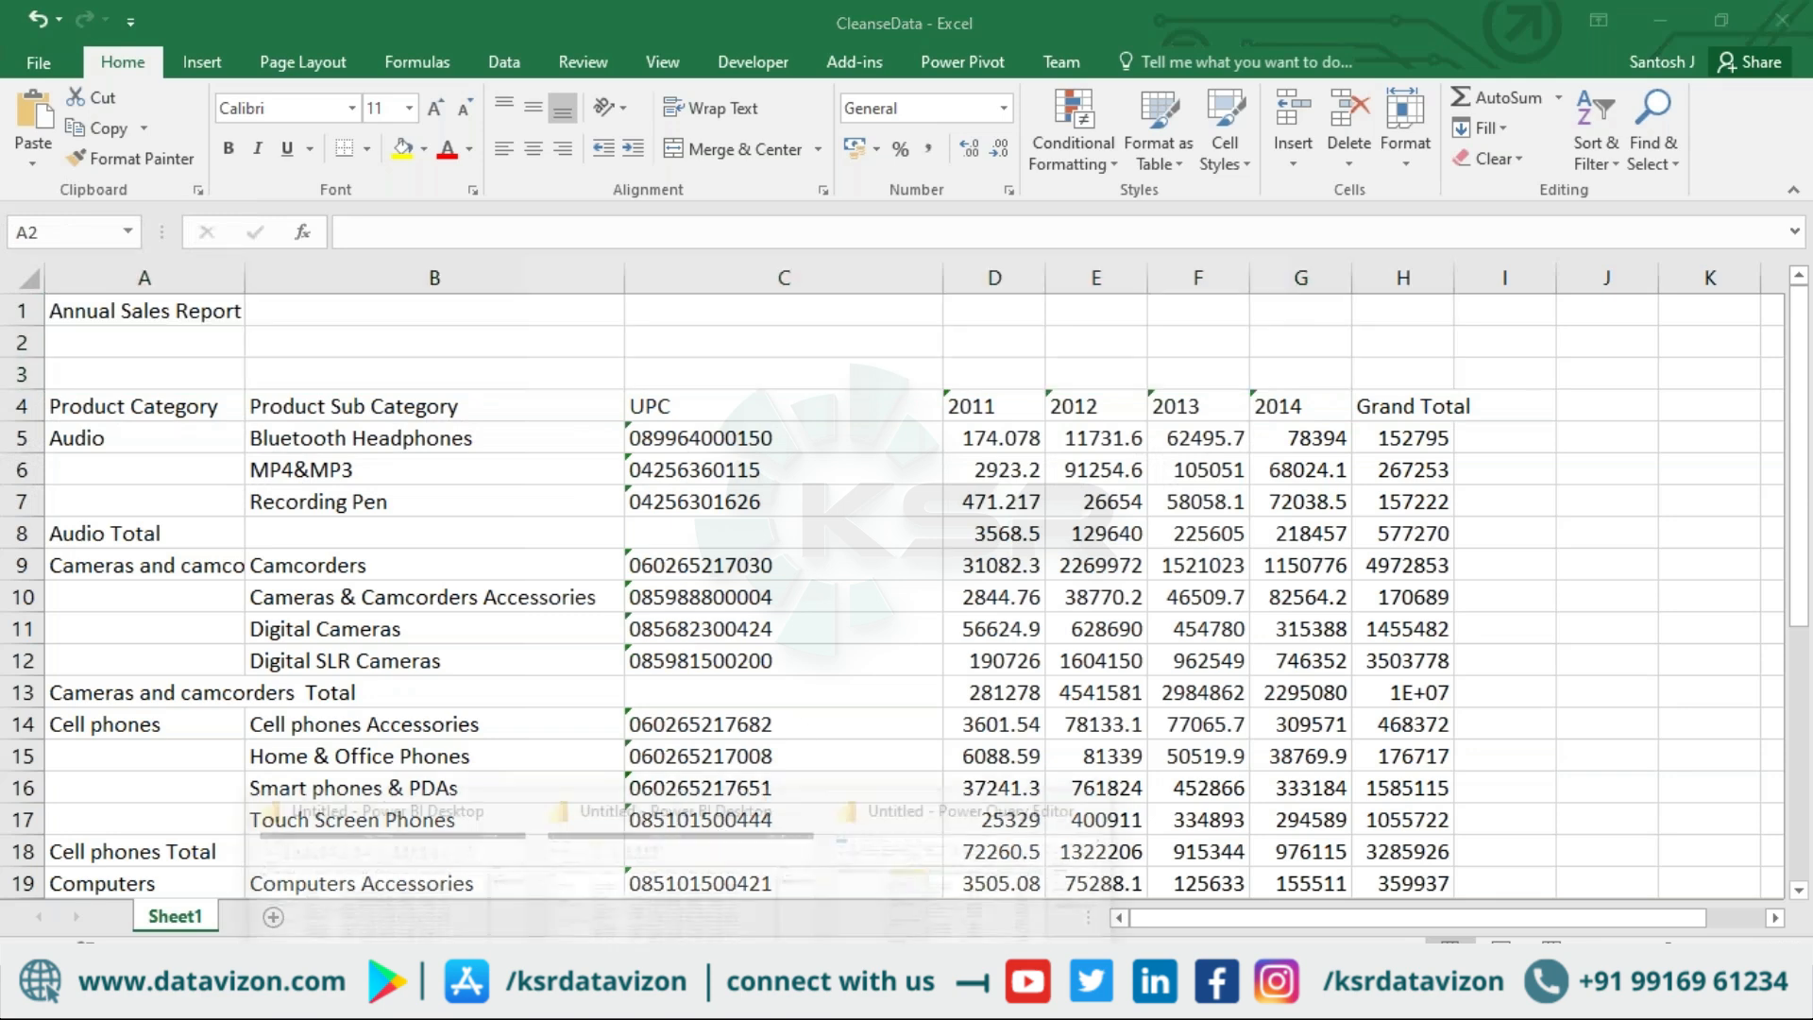
click(857, 892)
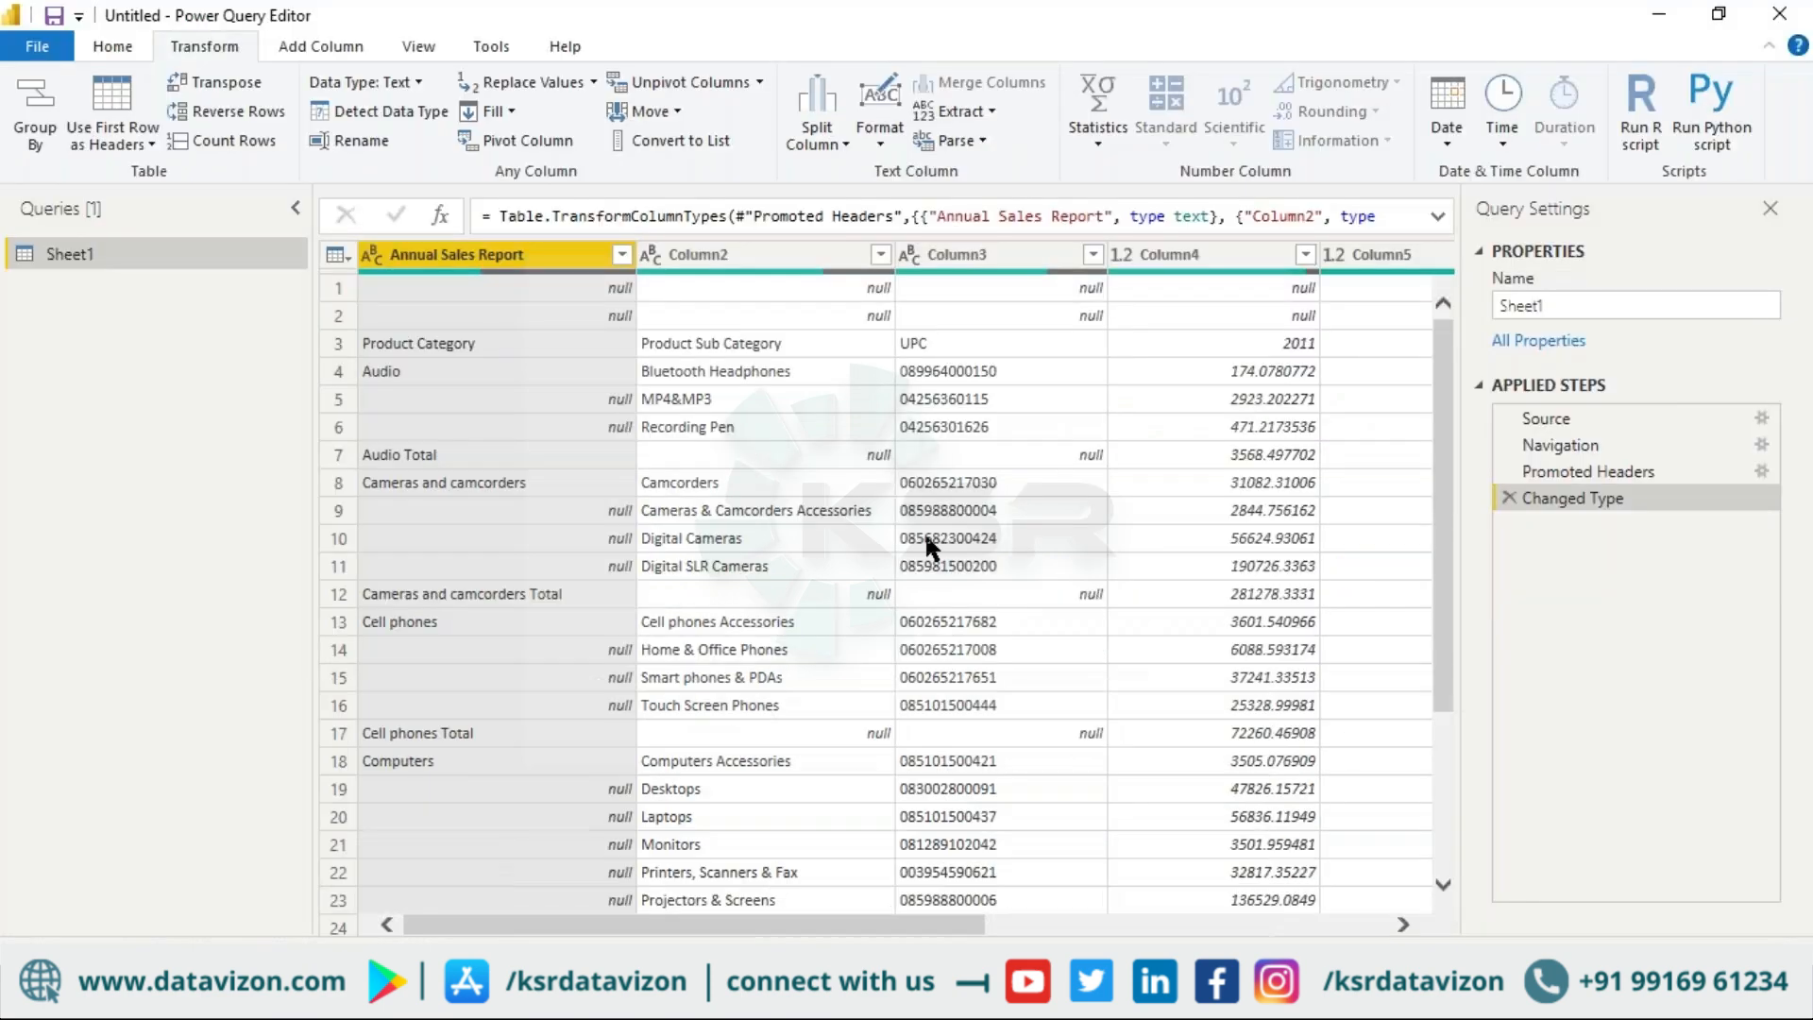
Step: Inspect the Annual Sales Report column's filter values and its null cells across the product category rows
click(621, 254)
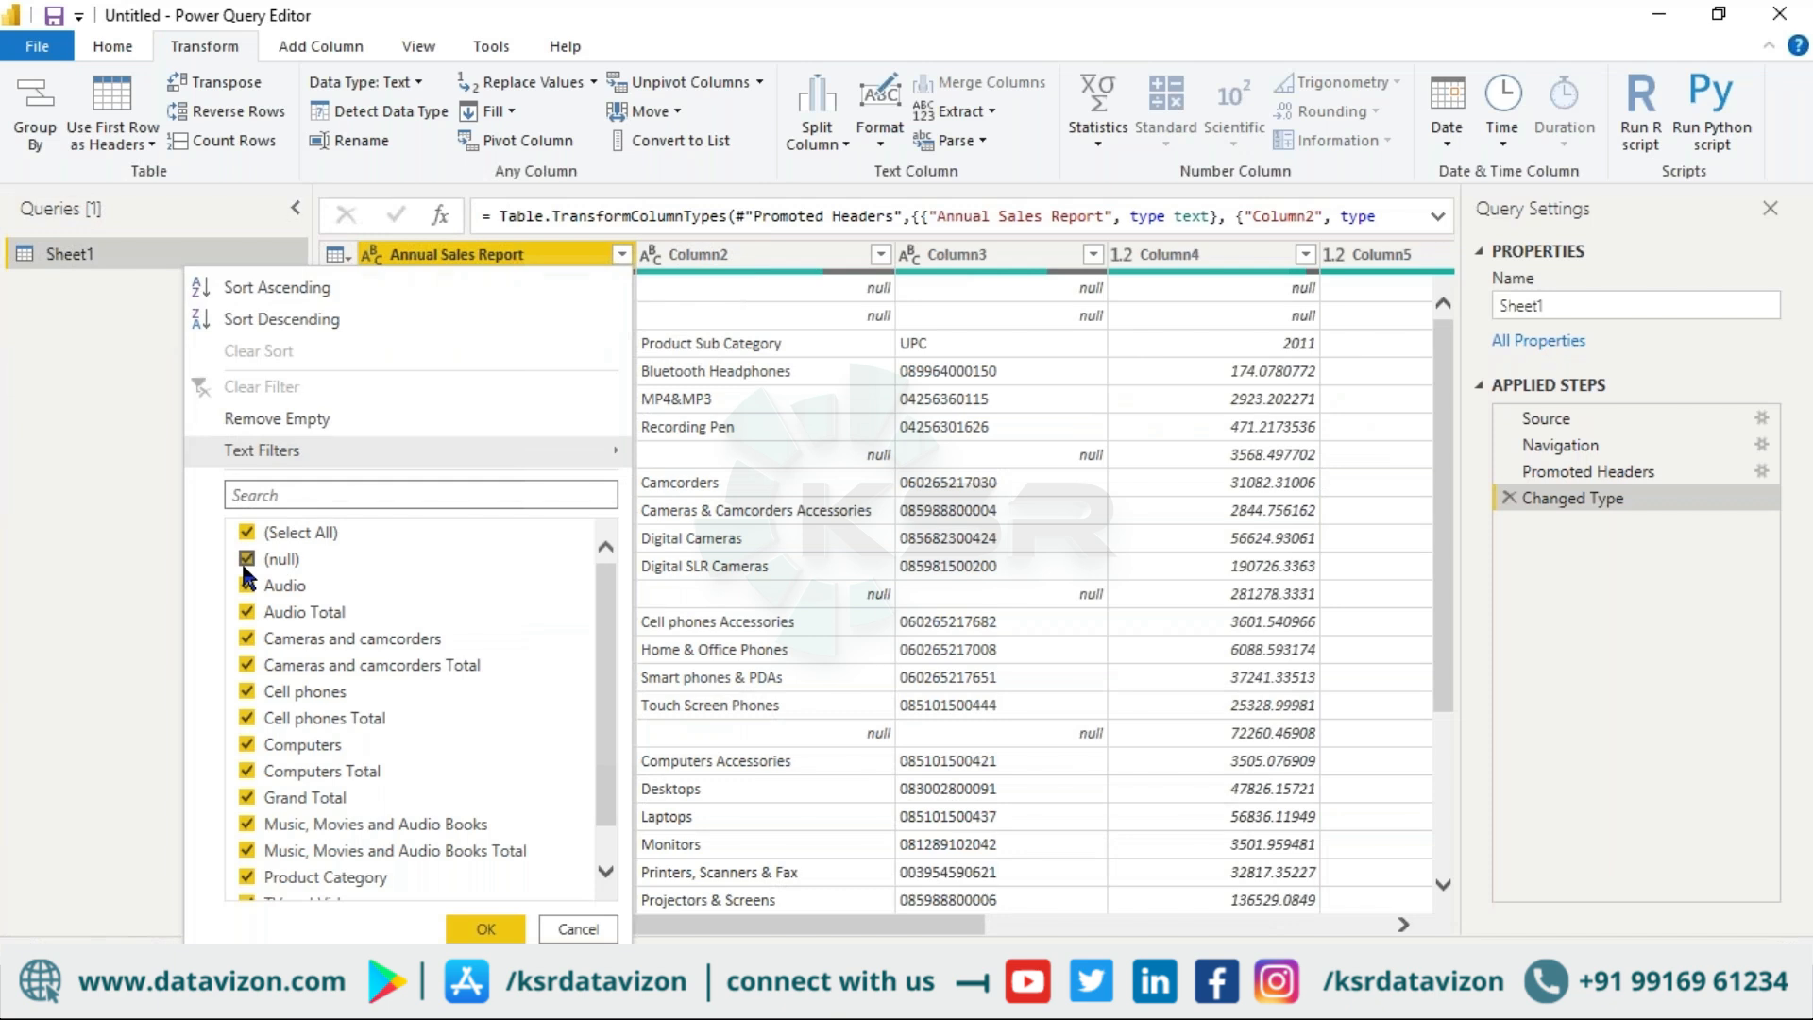
click(801, 538)
click(642, 463)
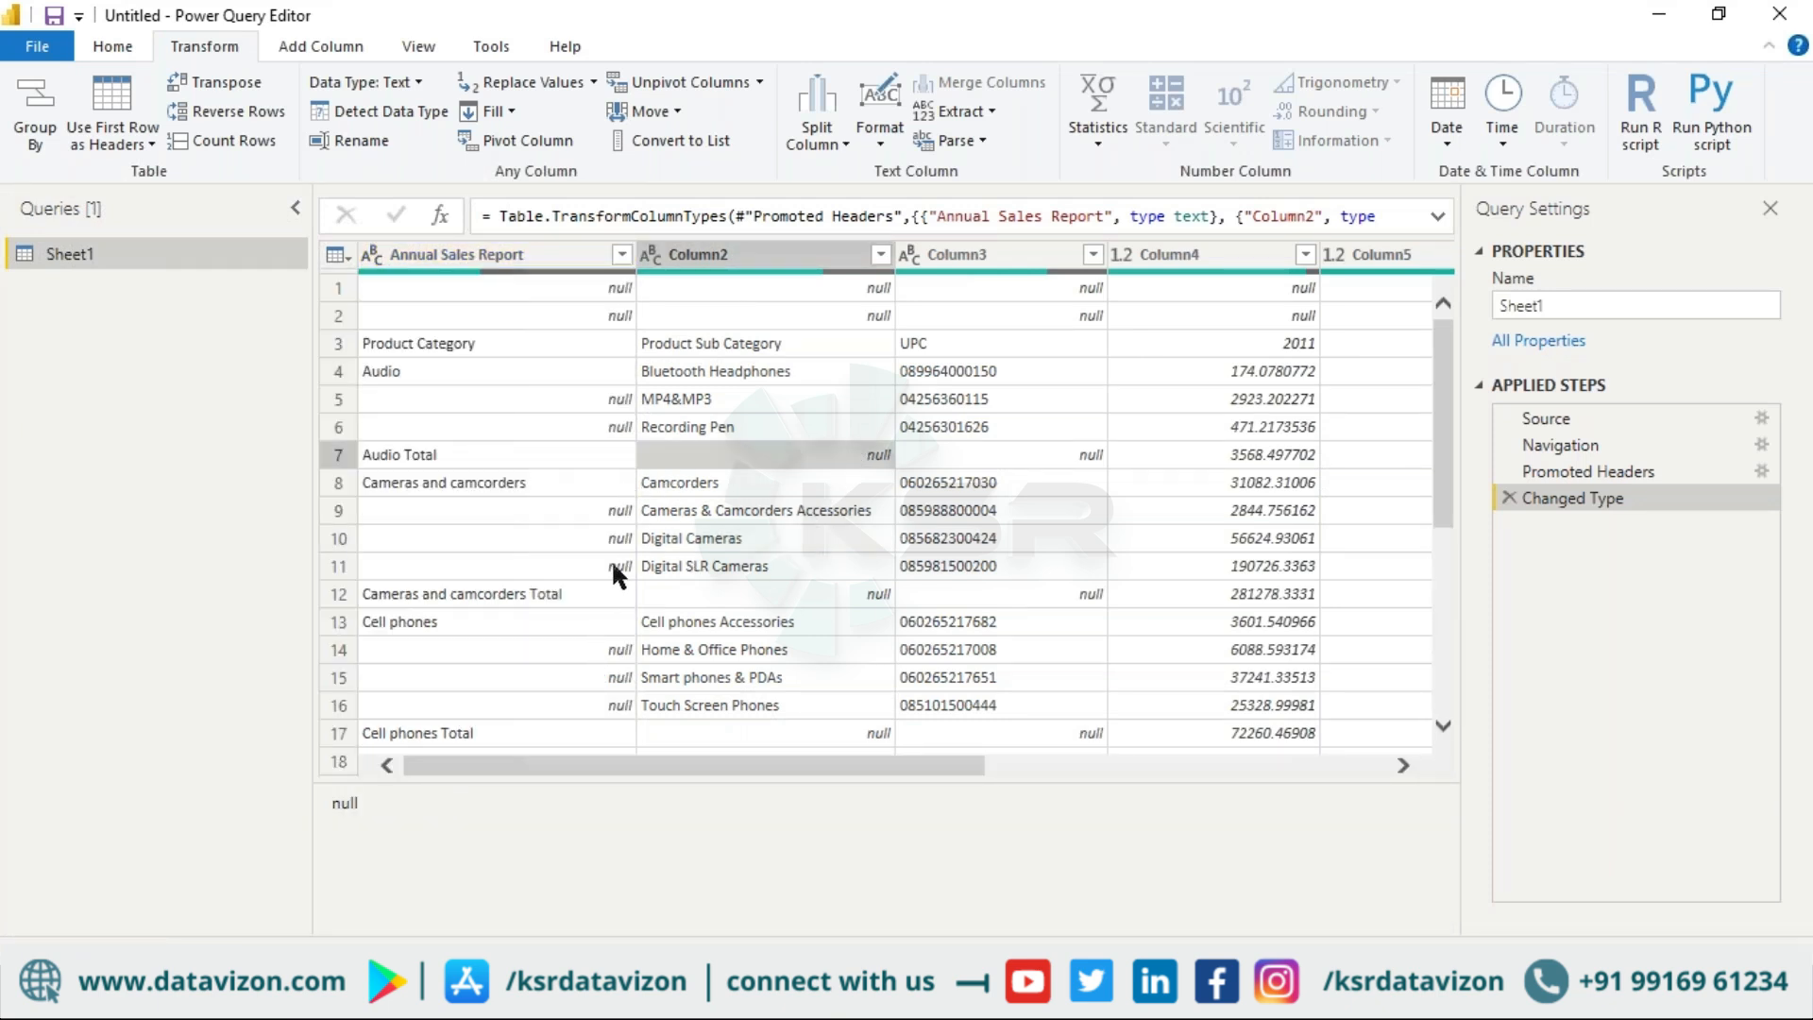
scroll(610, 559, down, 3)
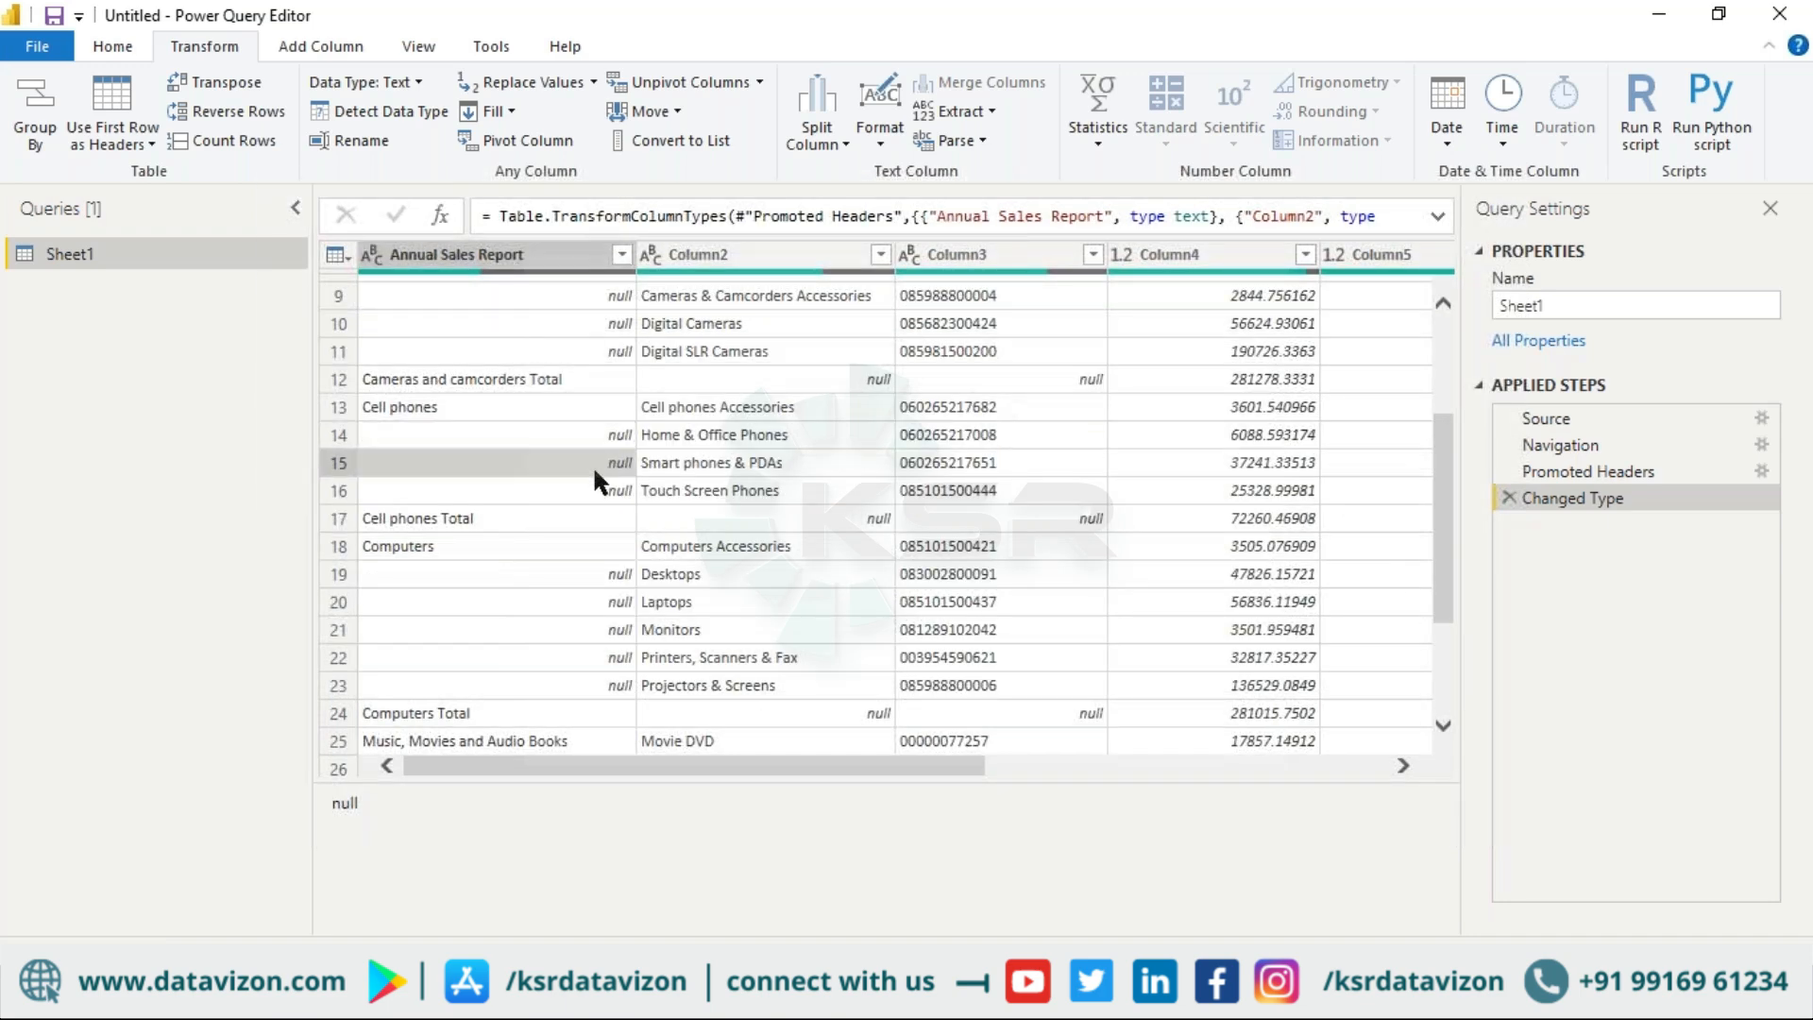
scroll(594, 491, up, 3)
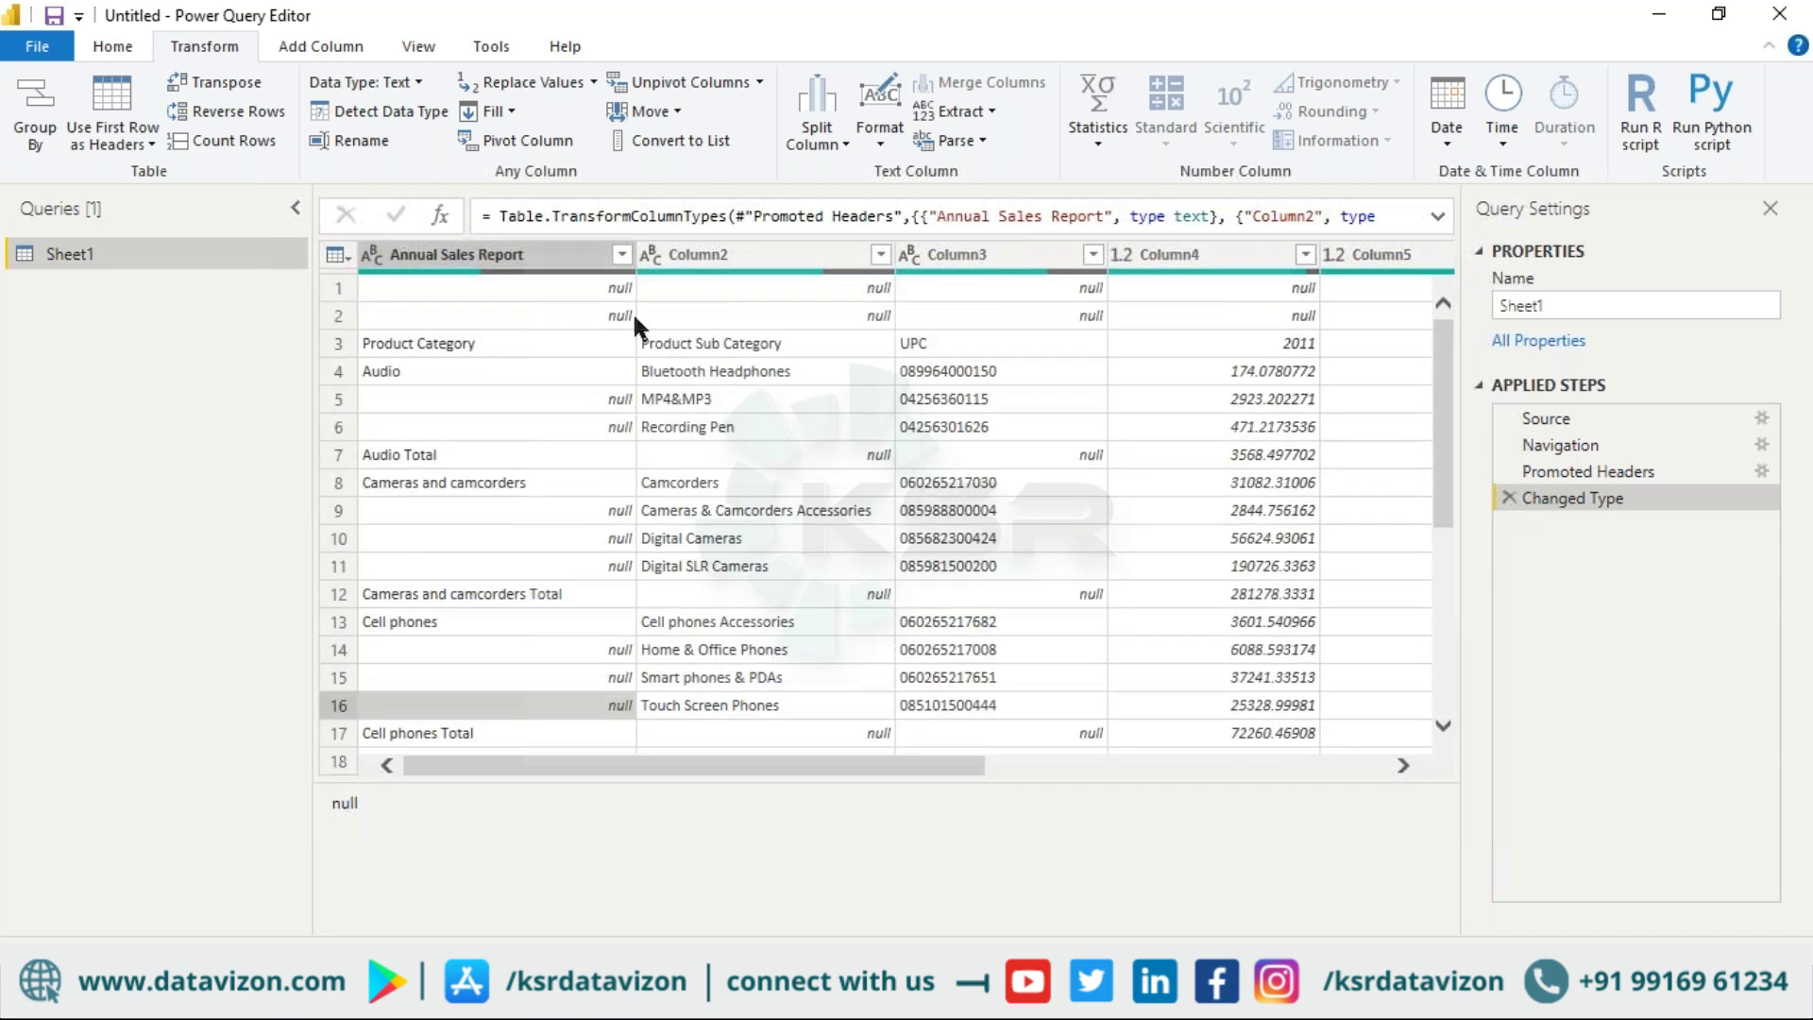
click(114, 46)
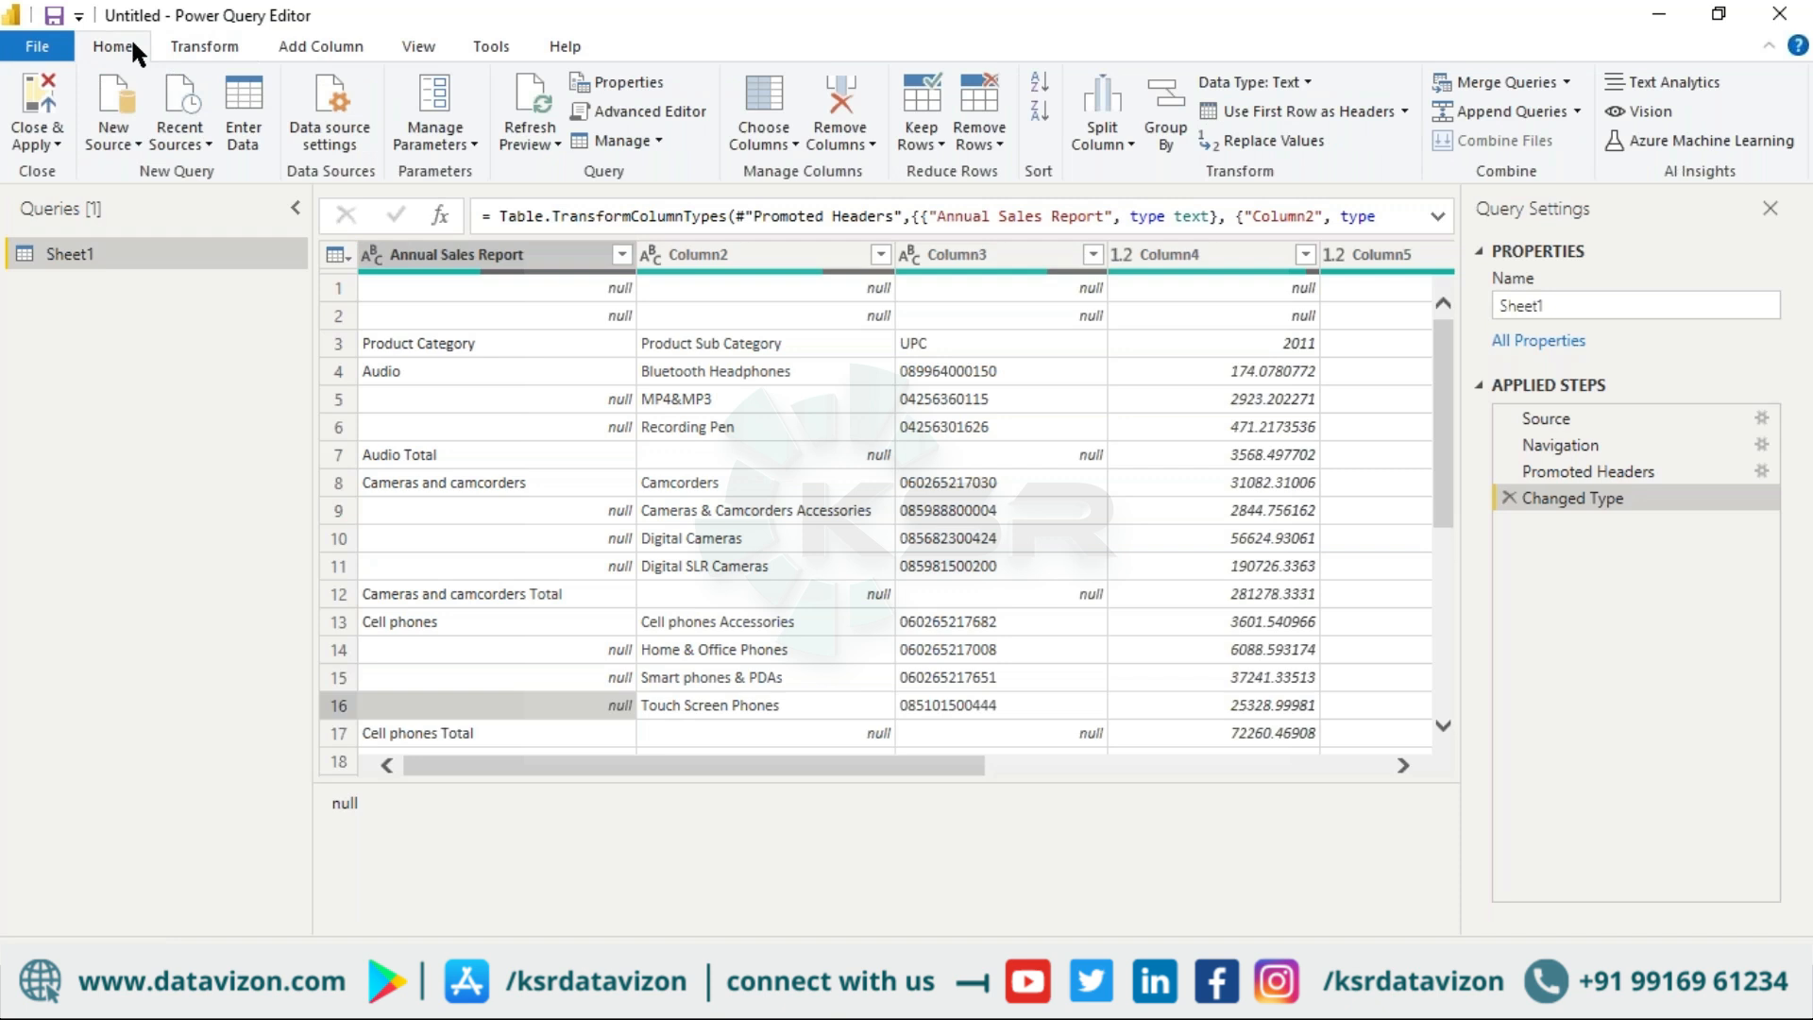
Step: Remove the top 2 rows from the Sheet1 query
click(996, 140)
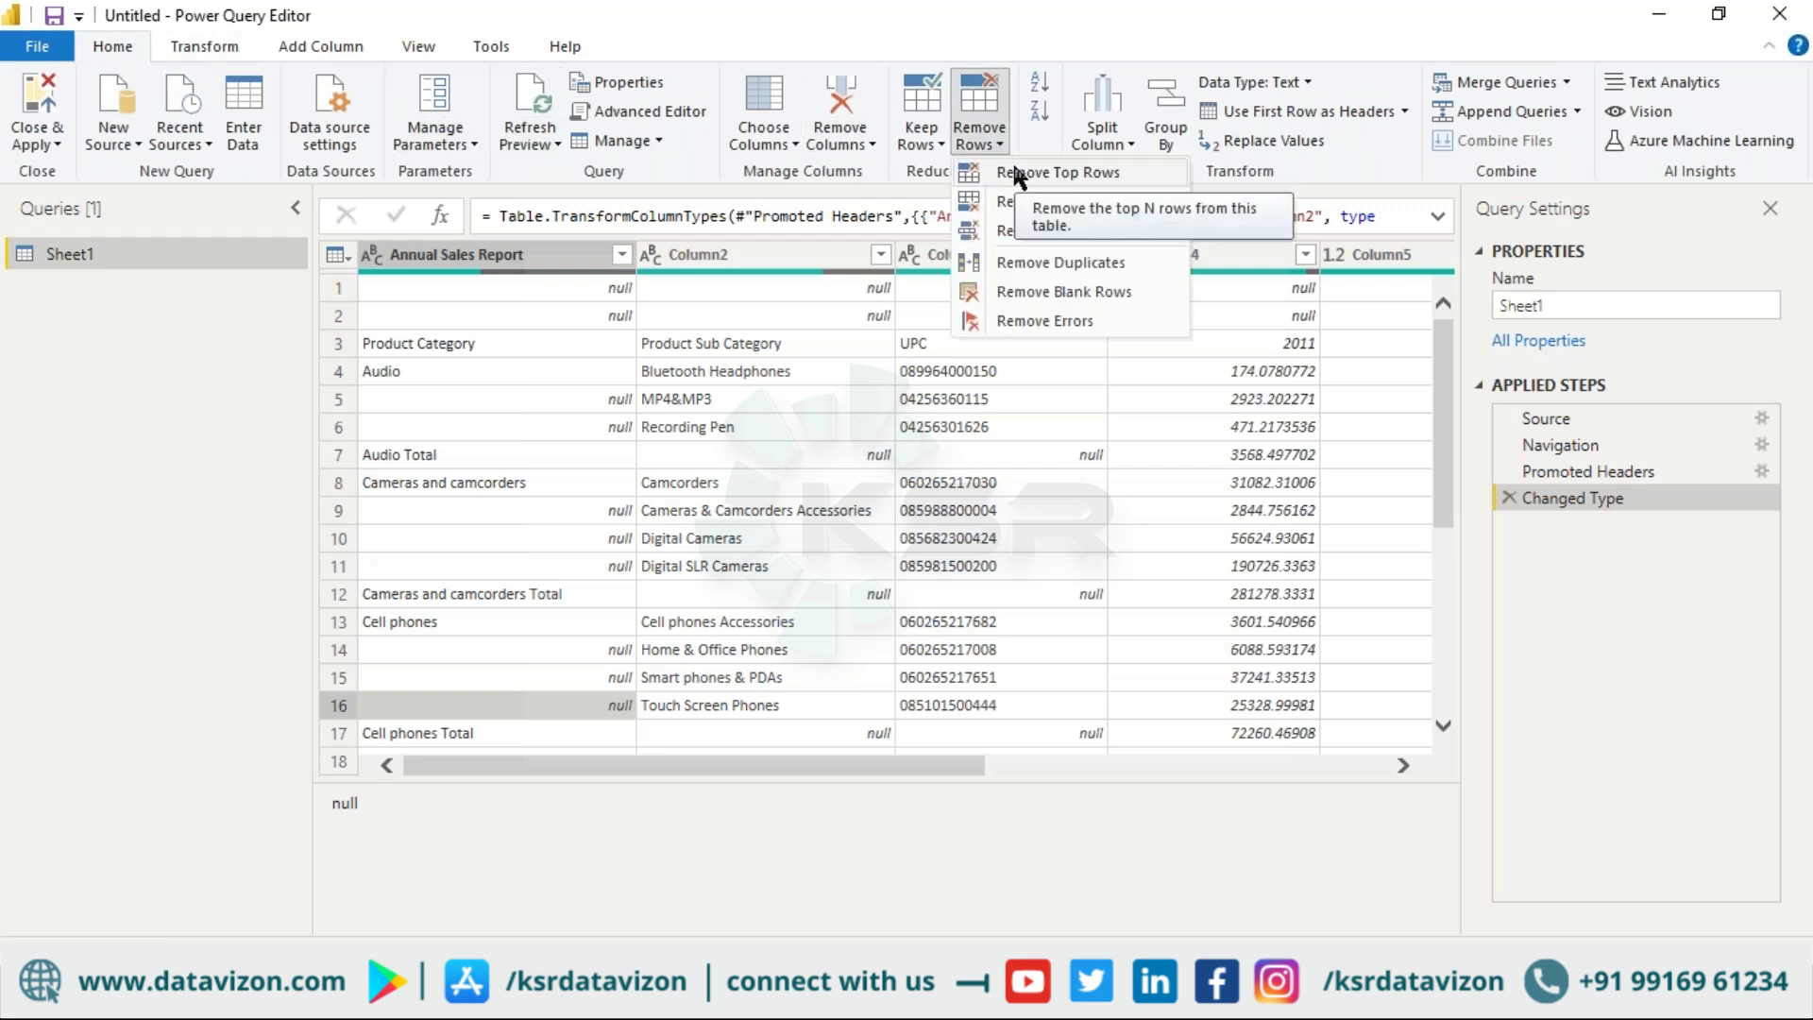
click(1018, 174)
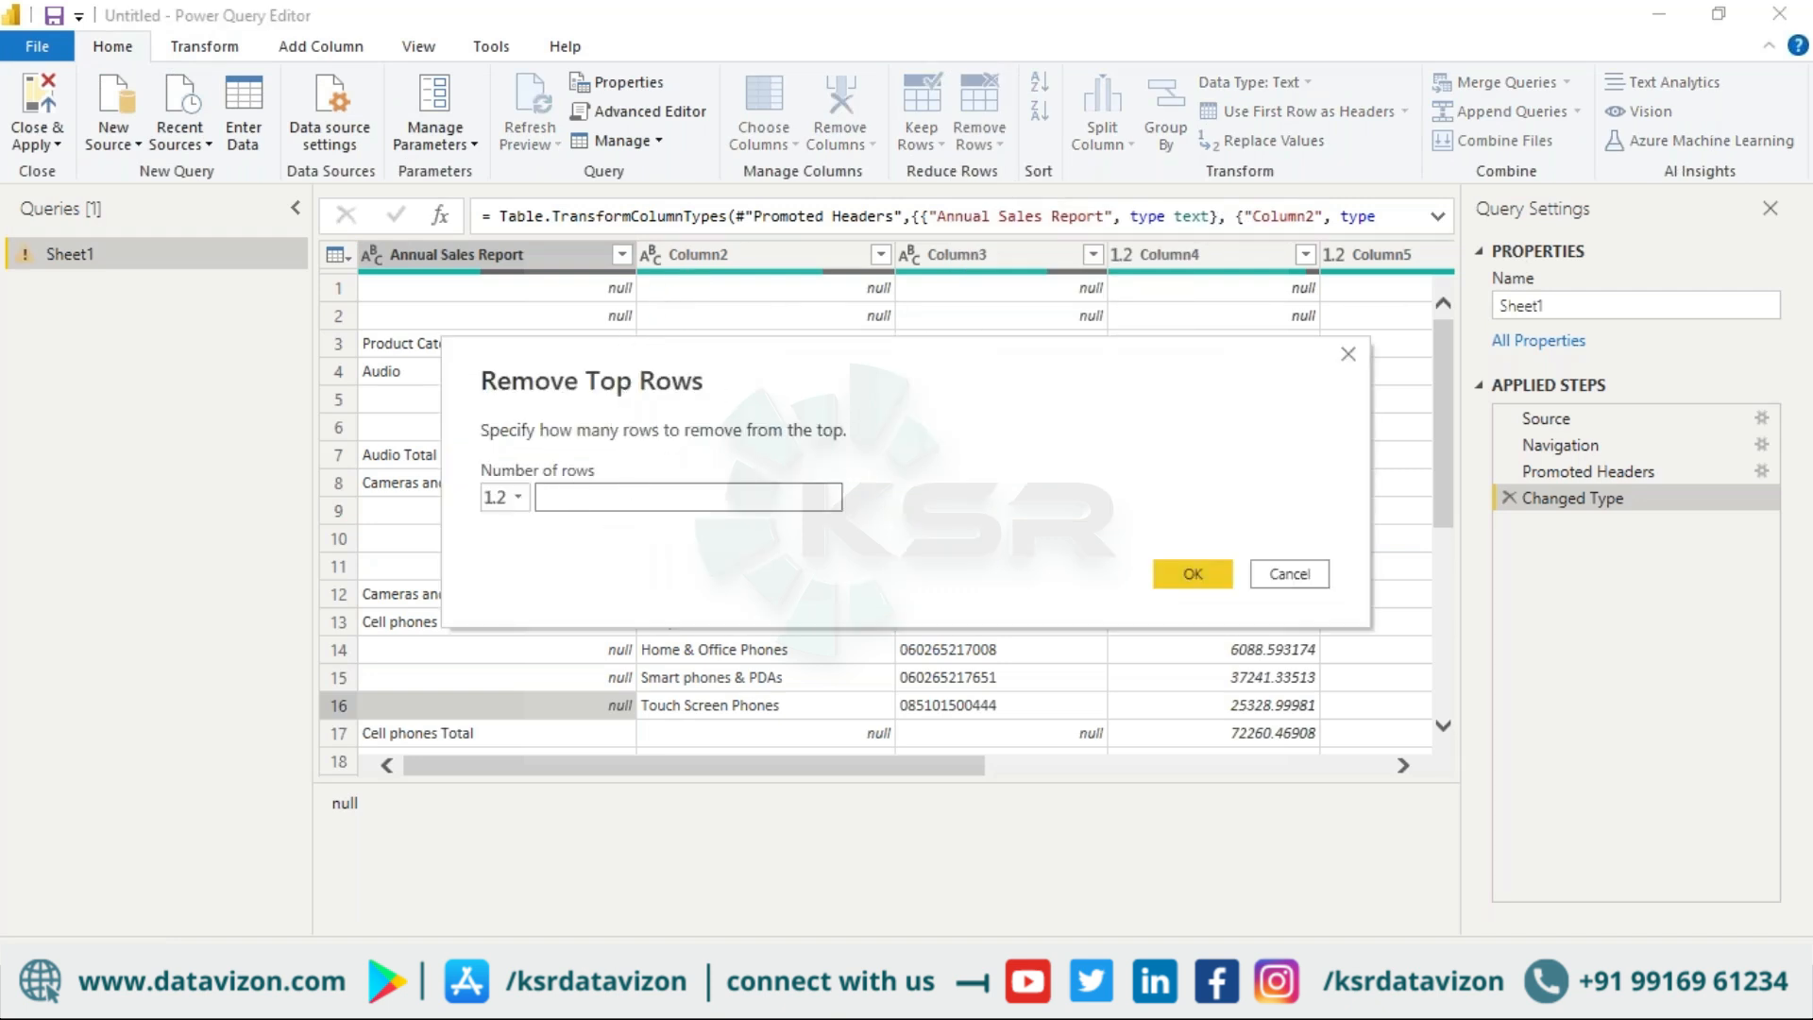
text(2)
click(1191, 573)
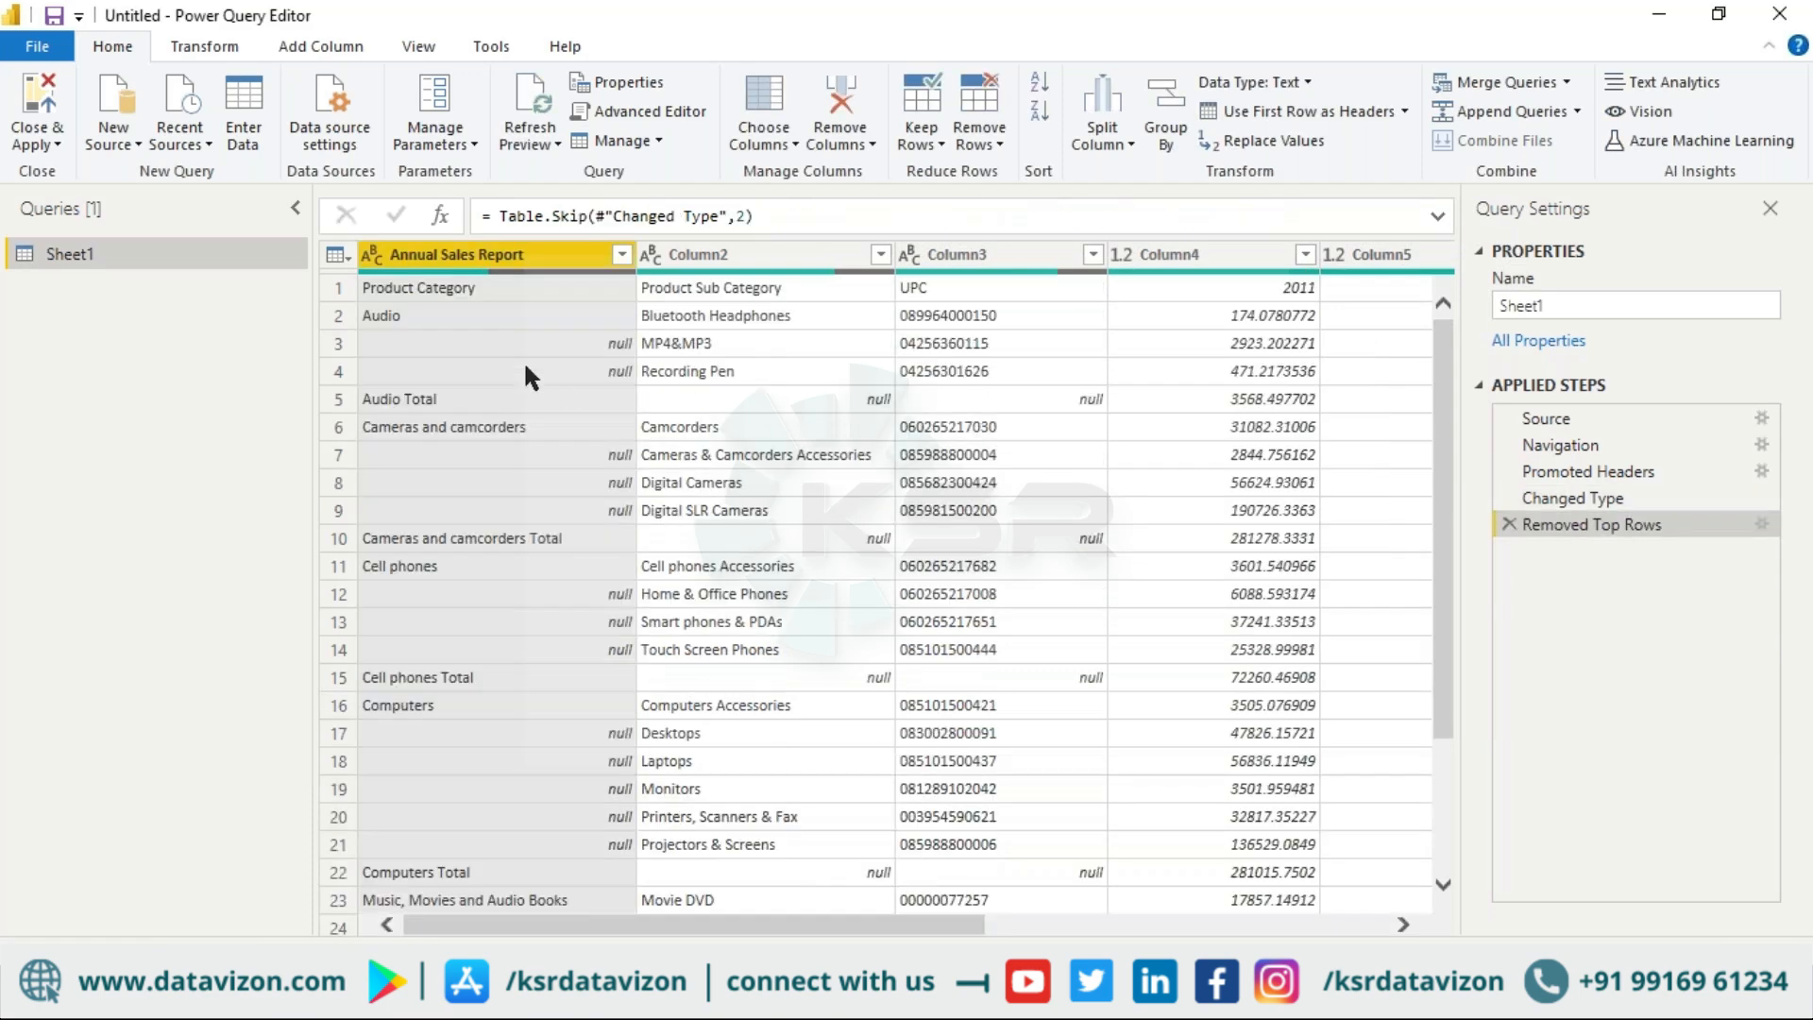
Step: Promote the first row, which holds Product Category, Product Sub Category, UPC and the years, to column headers
drag(659, 924, 1028, 926)
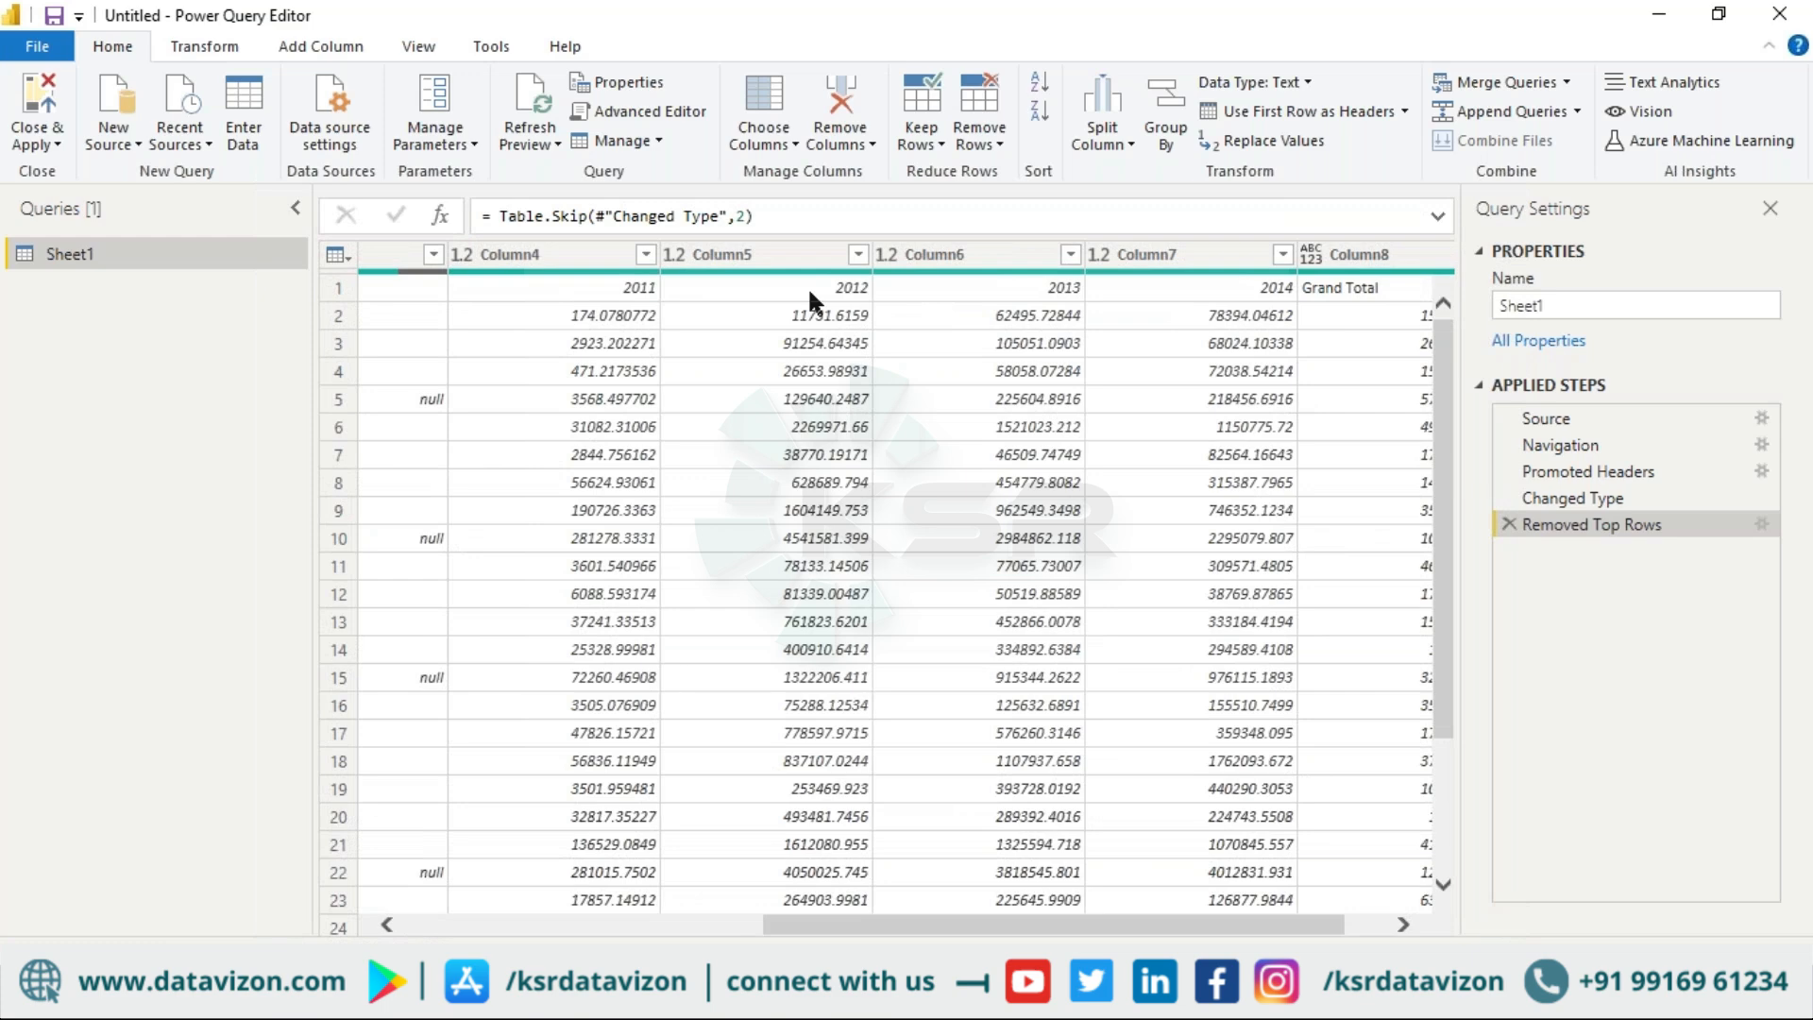
drag(944, 916, 585, 923)
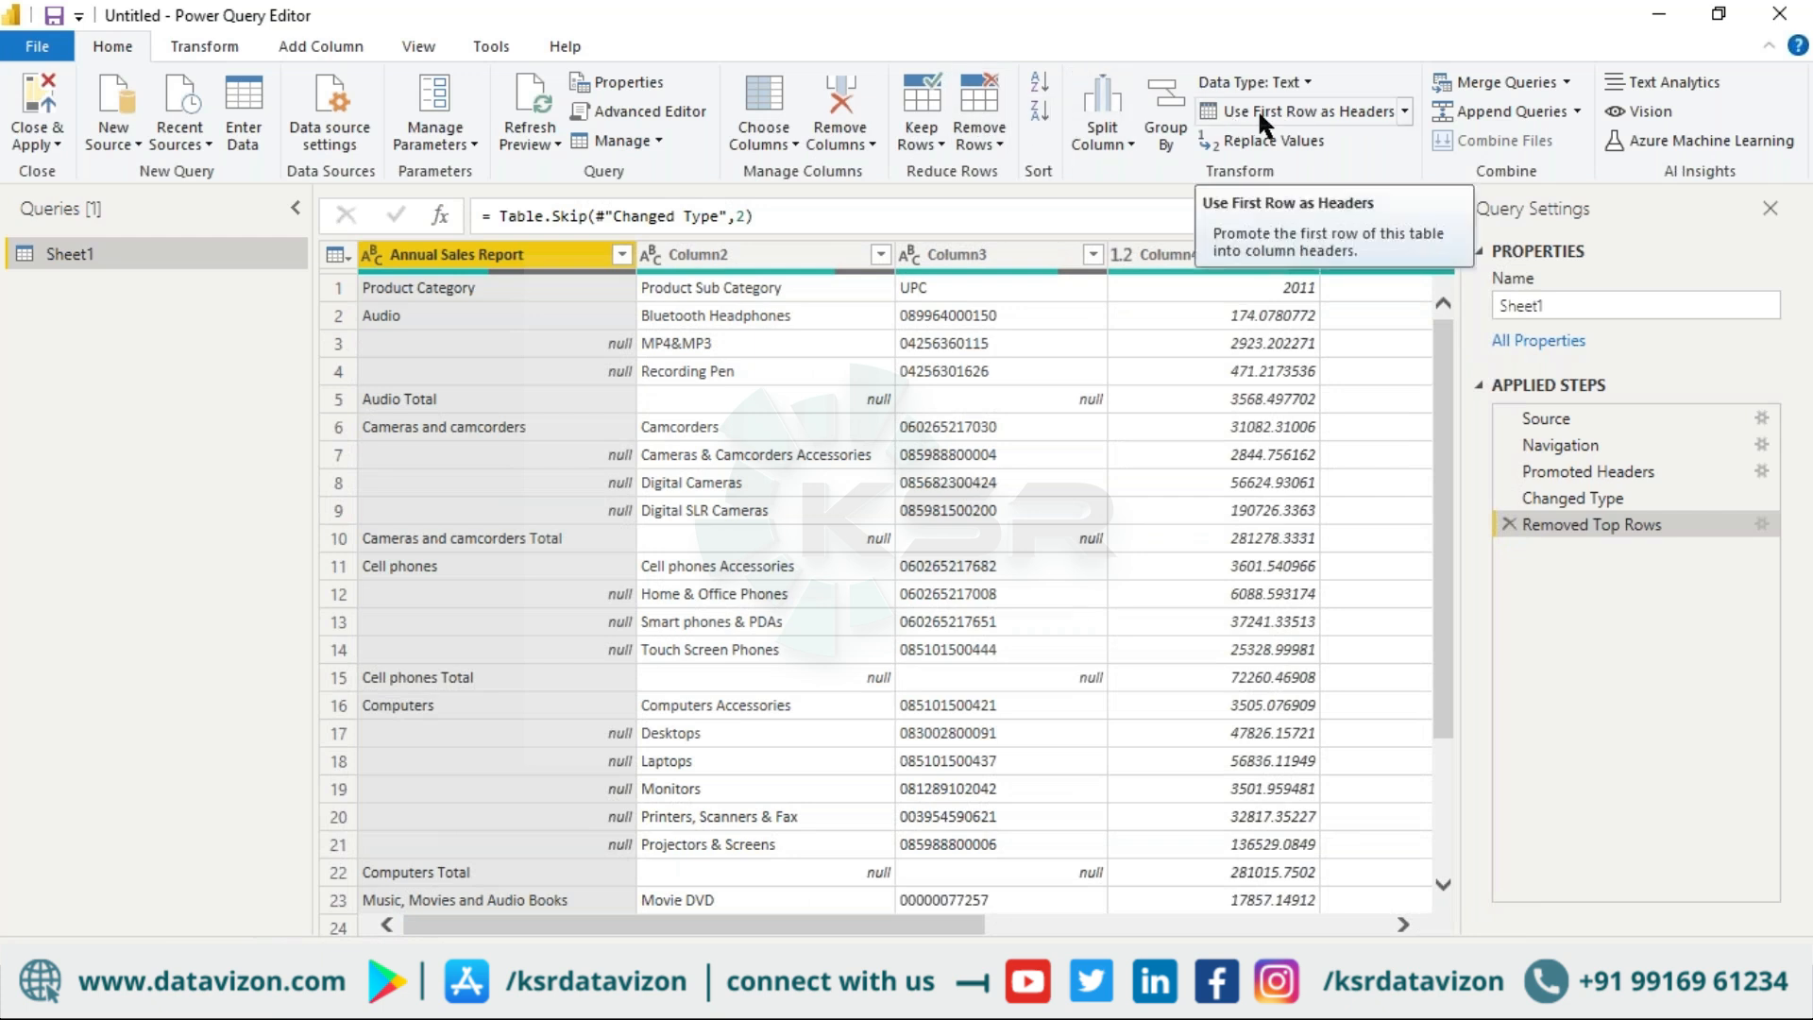
click(1406, 109)
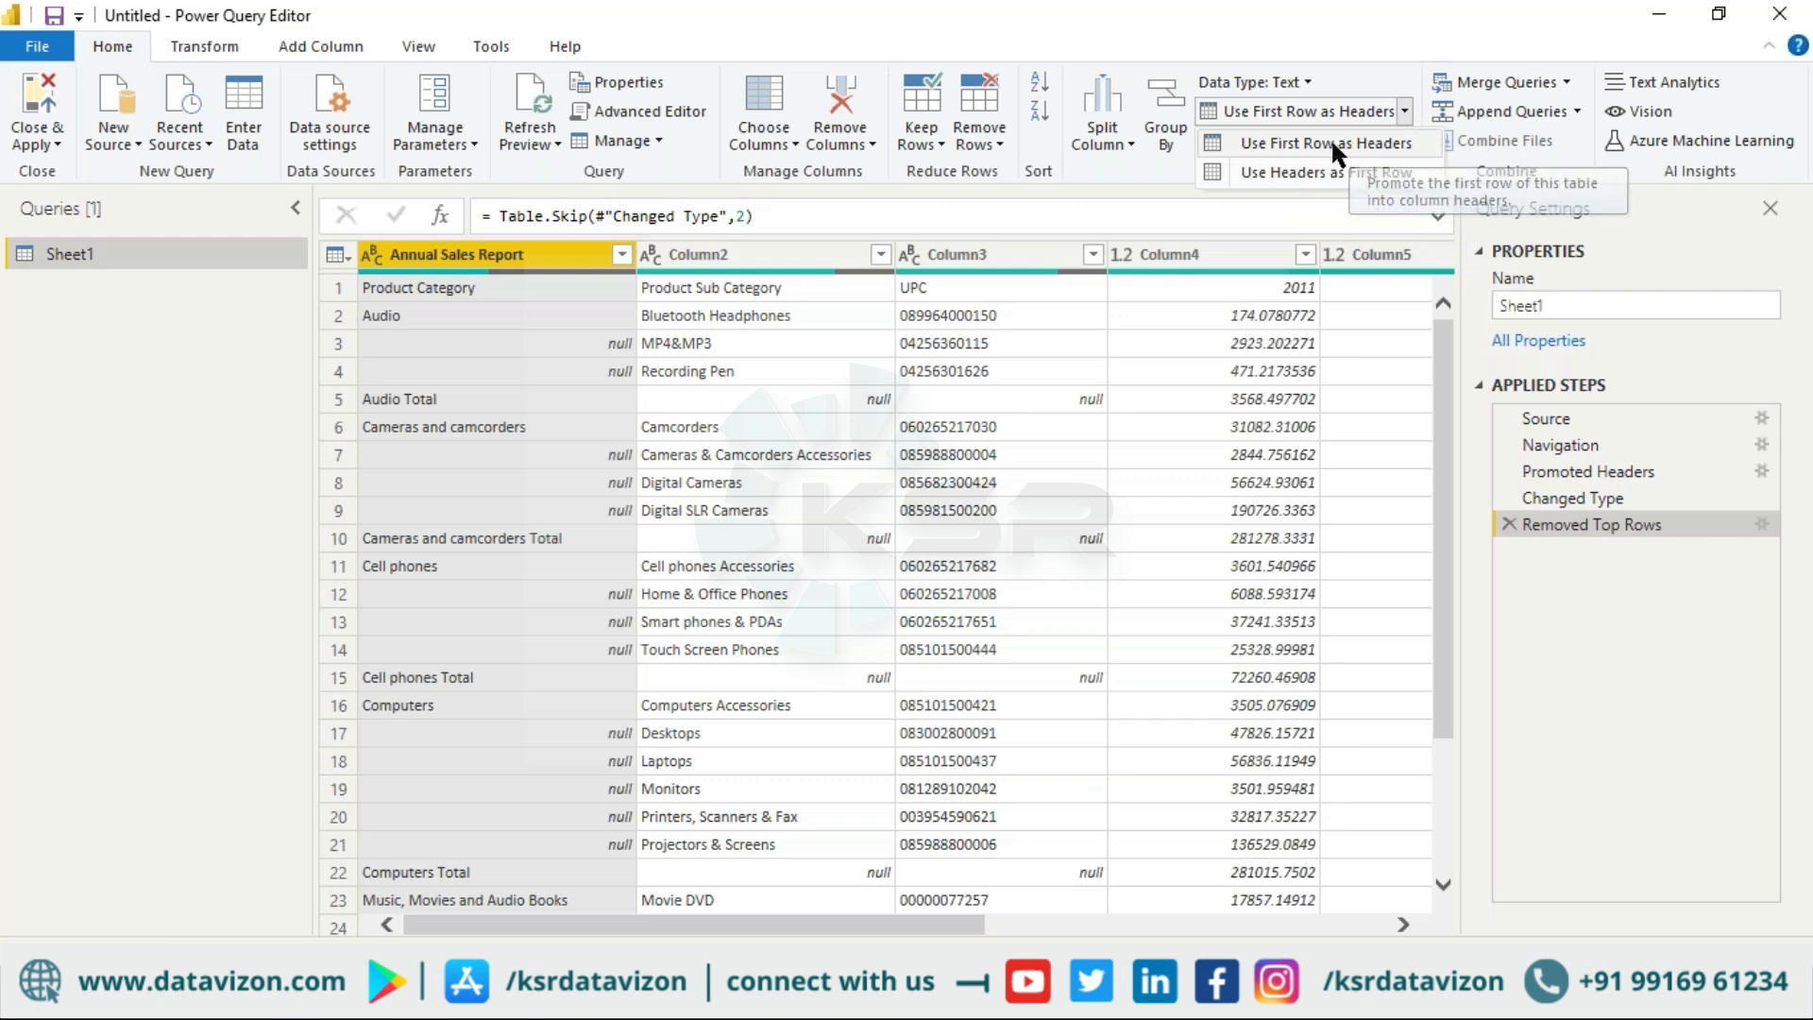
click(1331, 141)
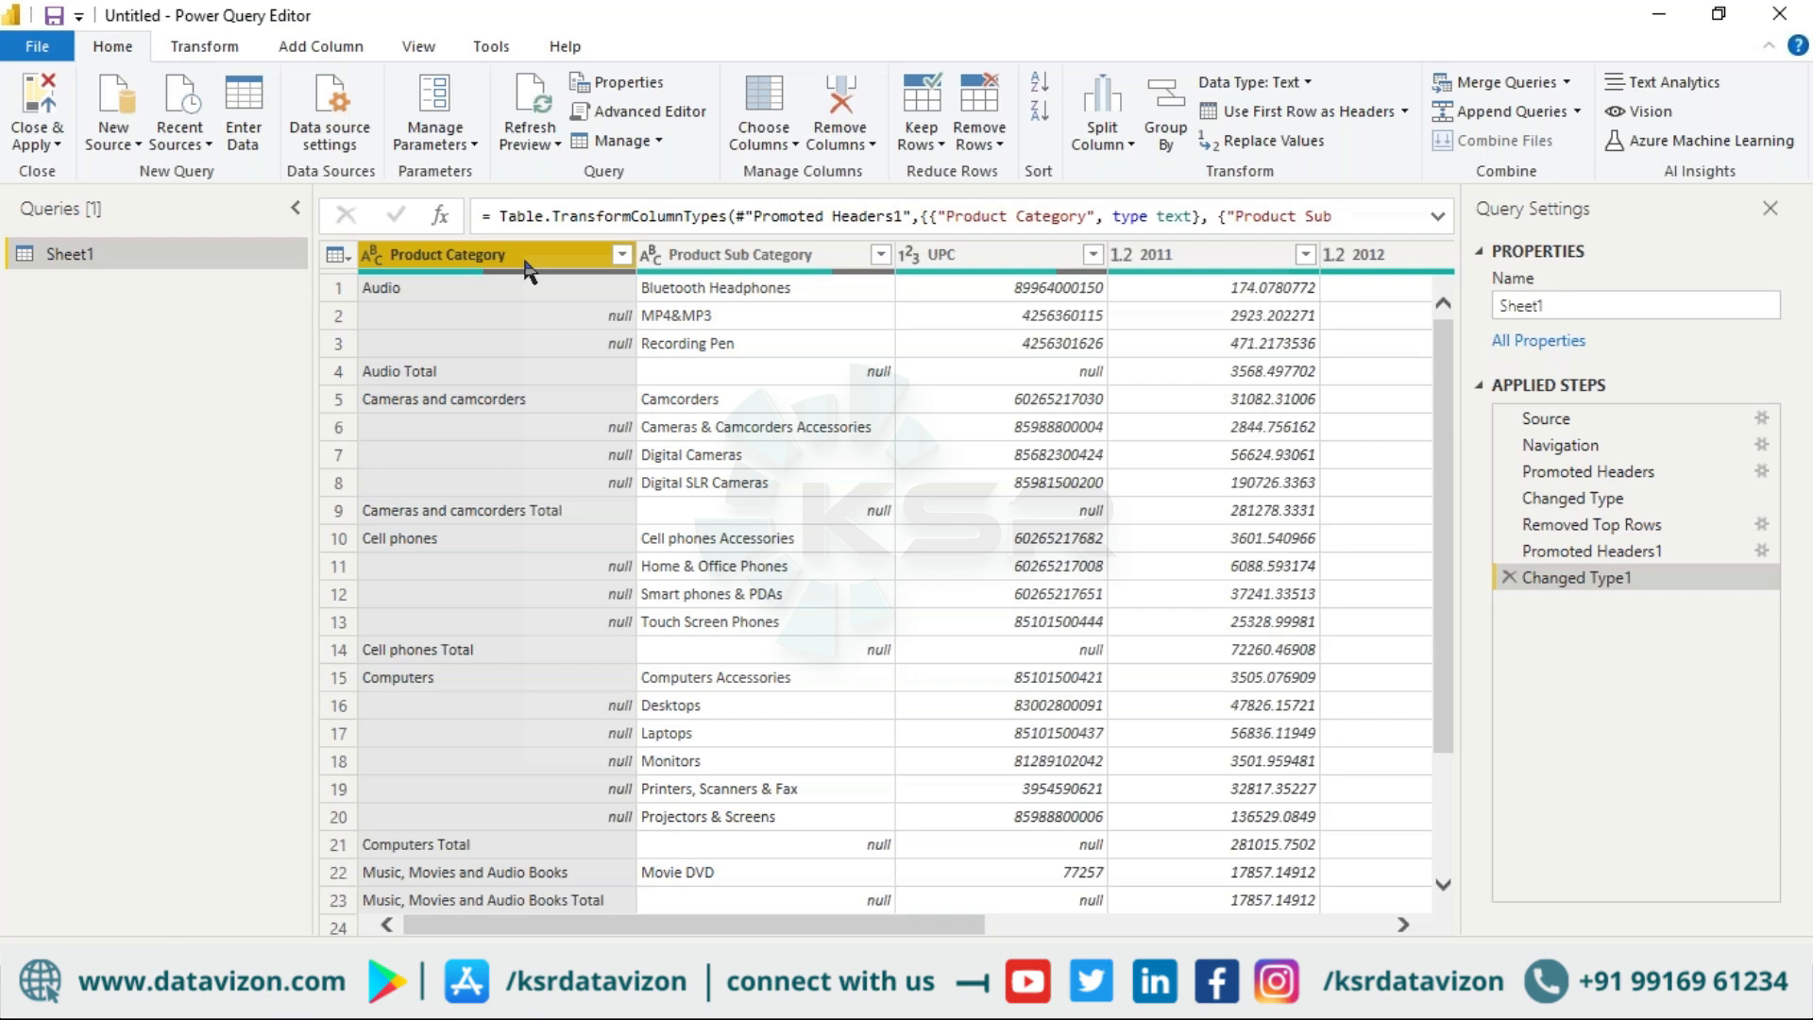
Step: Check the new column headers and remove the UPC column from the query
click(716, 256)
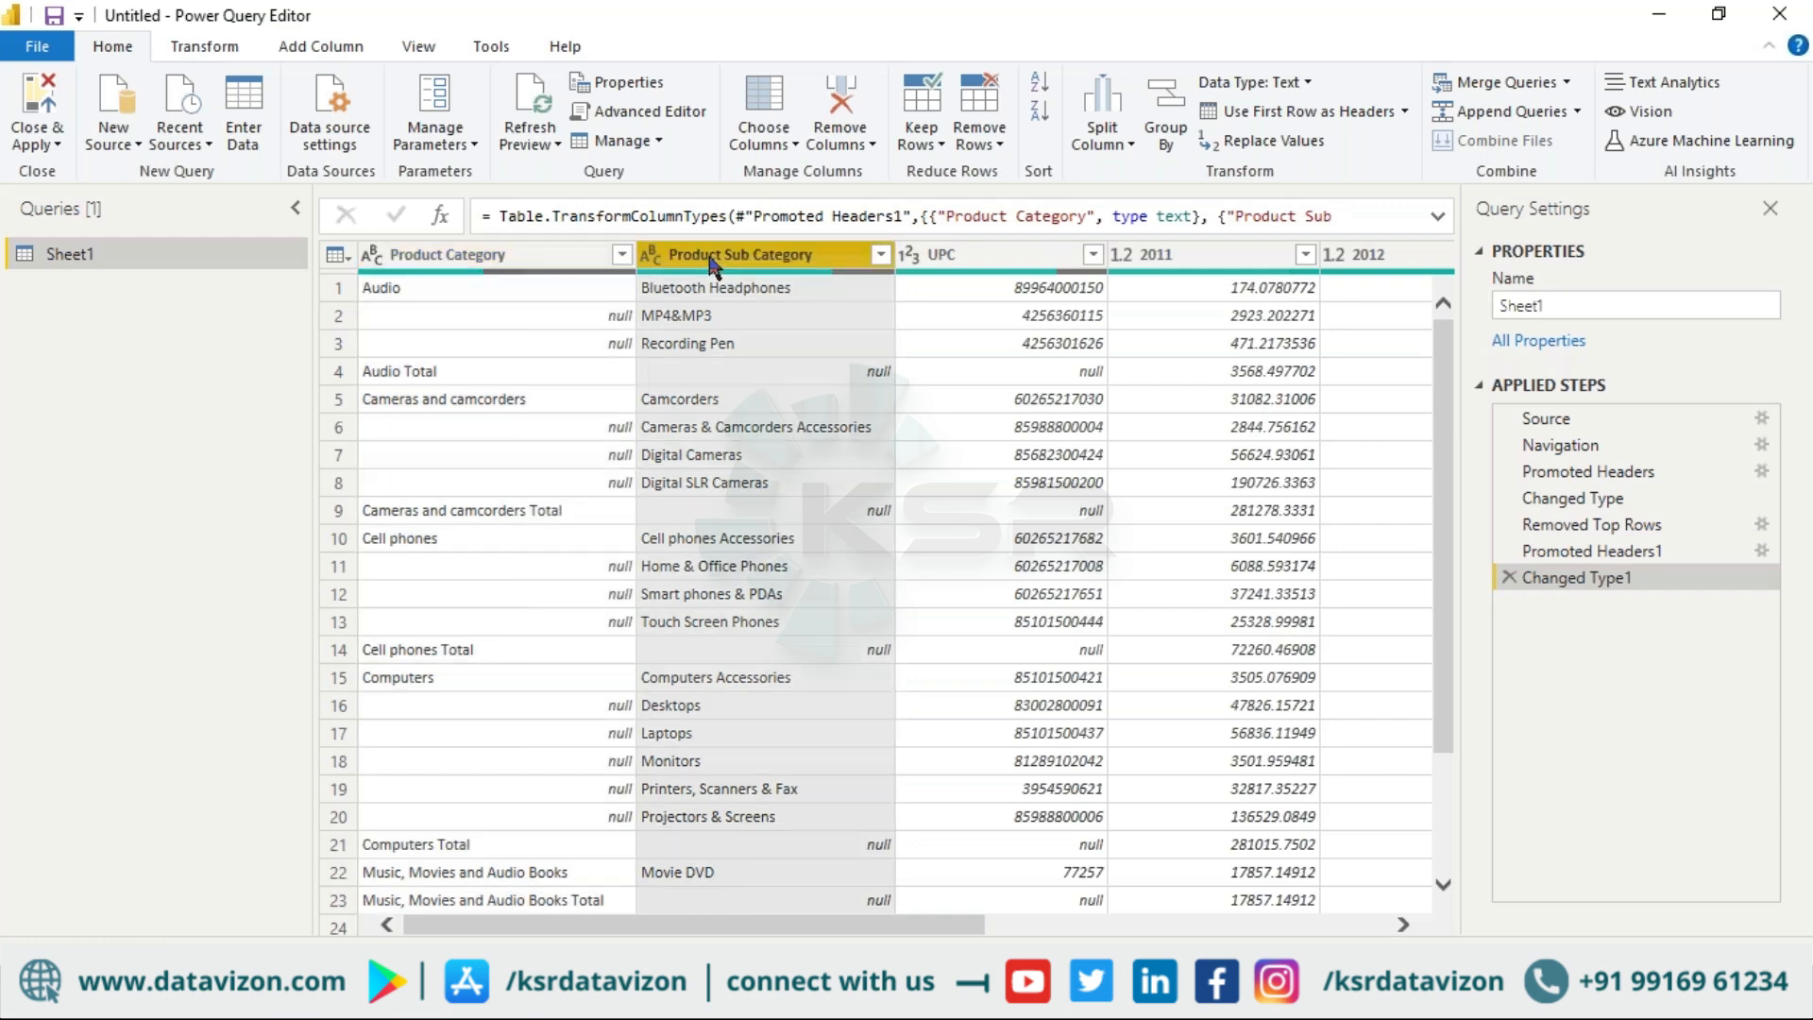
click(935, 257)
drag(848, 926, 1136, 931)
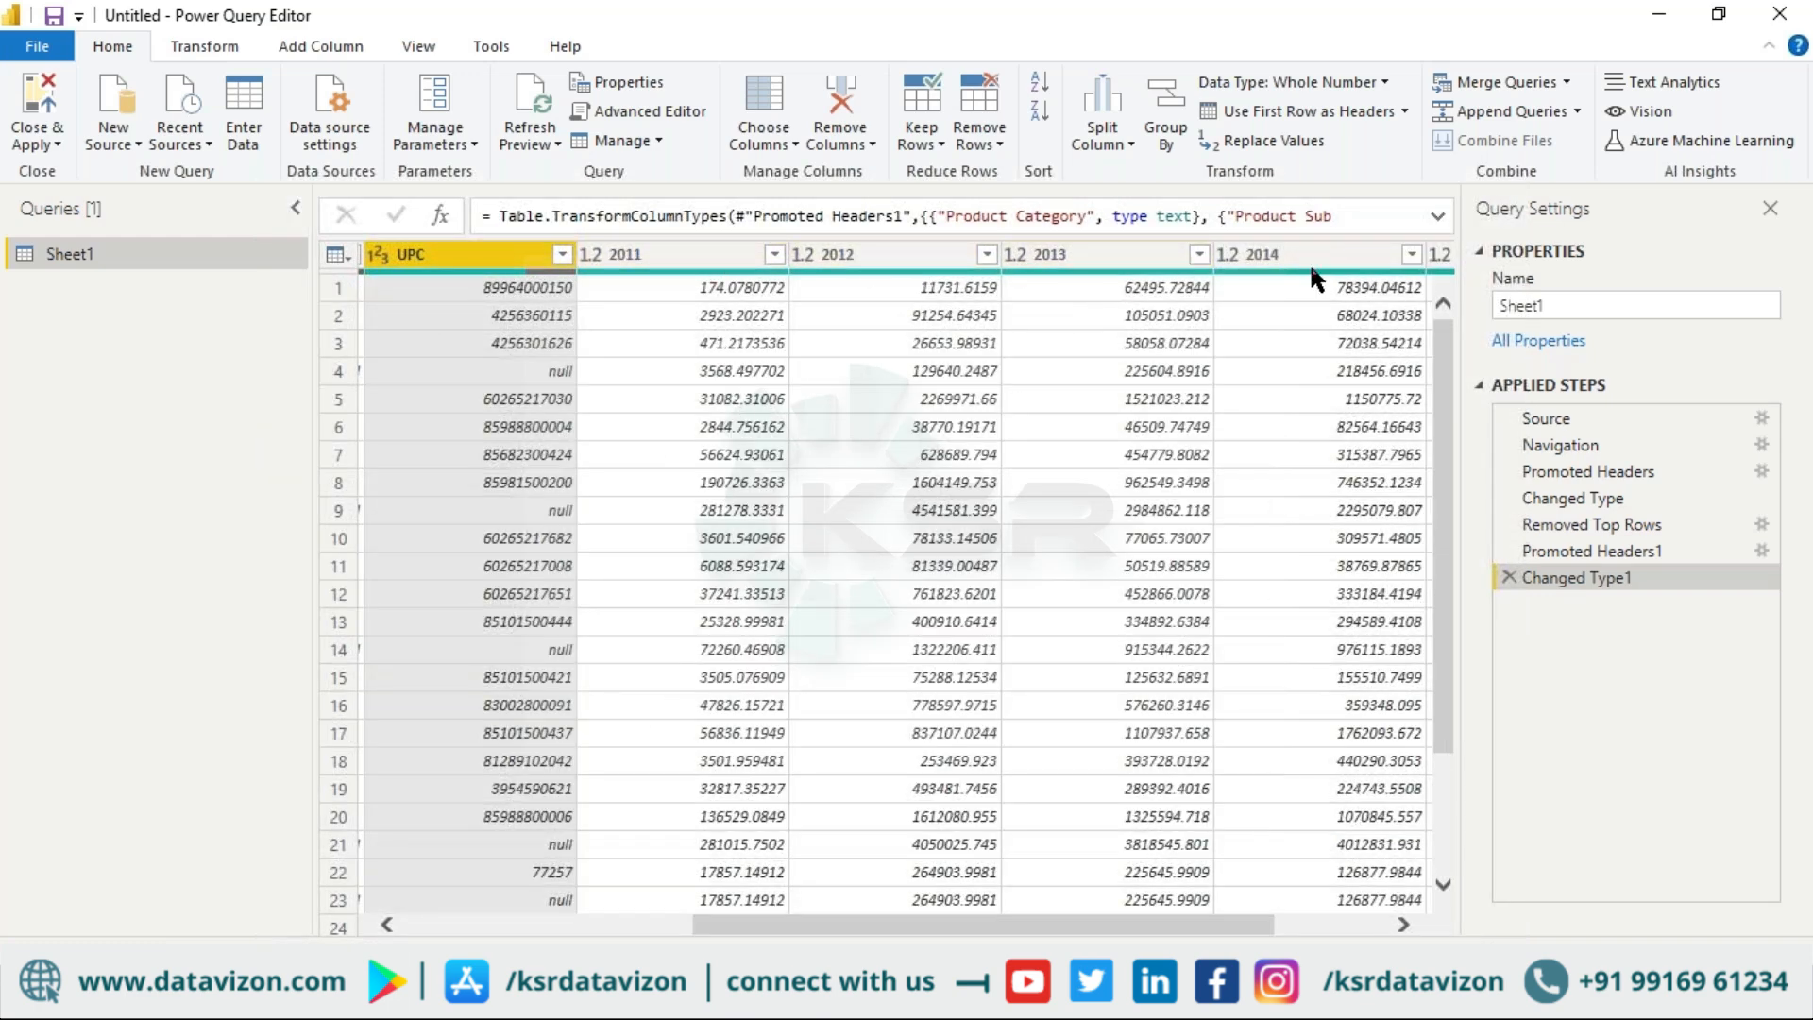
drag(1086, 927, 836, 924)
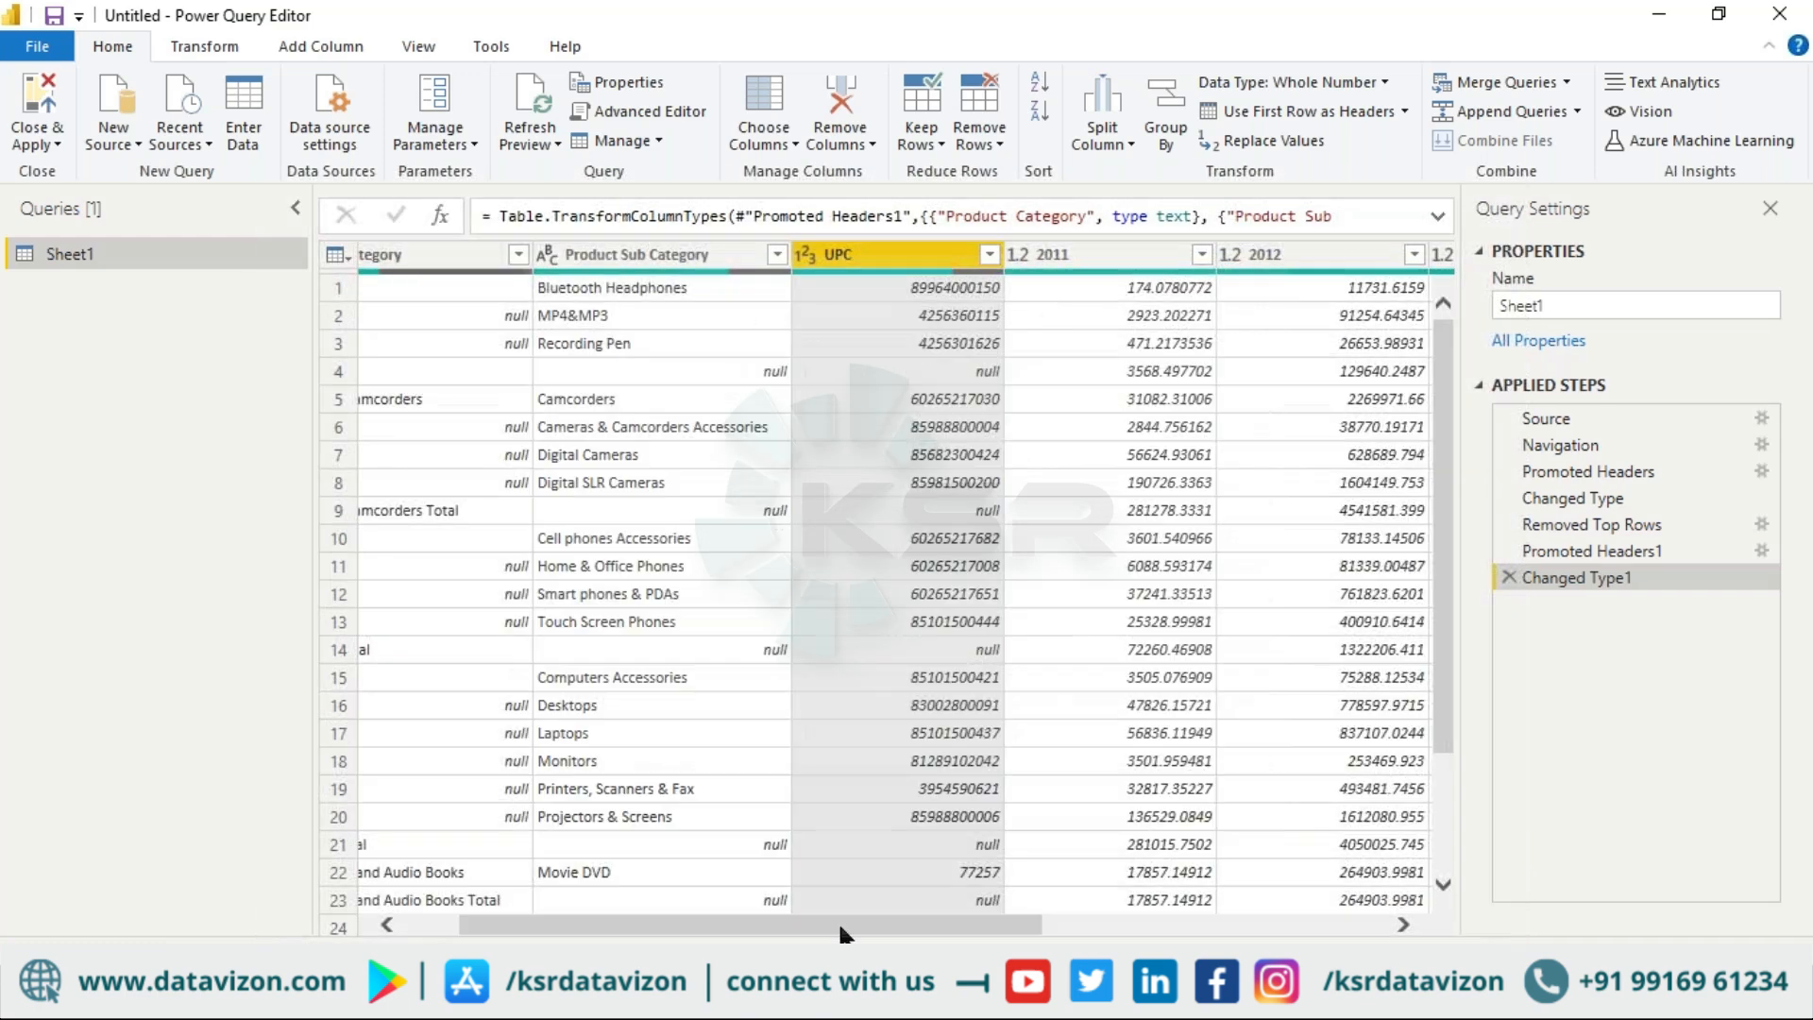
right_click(905, 252)
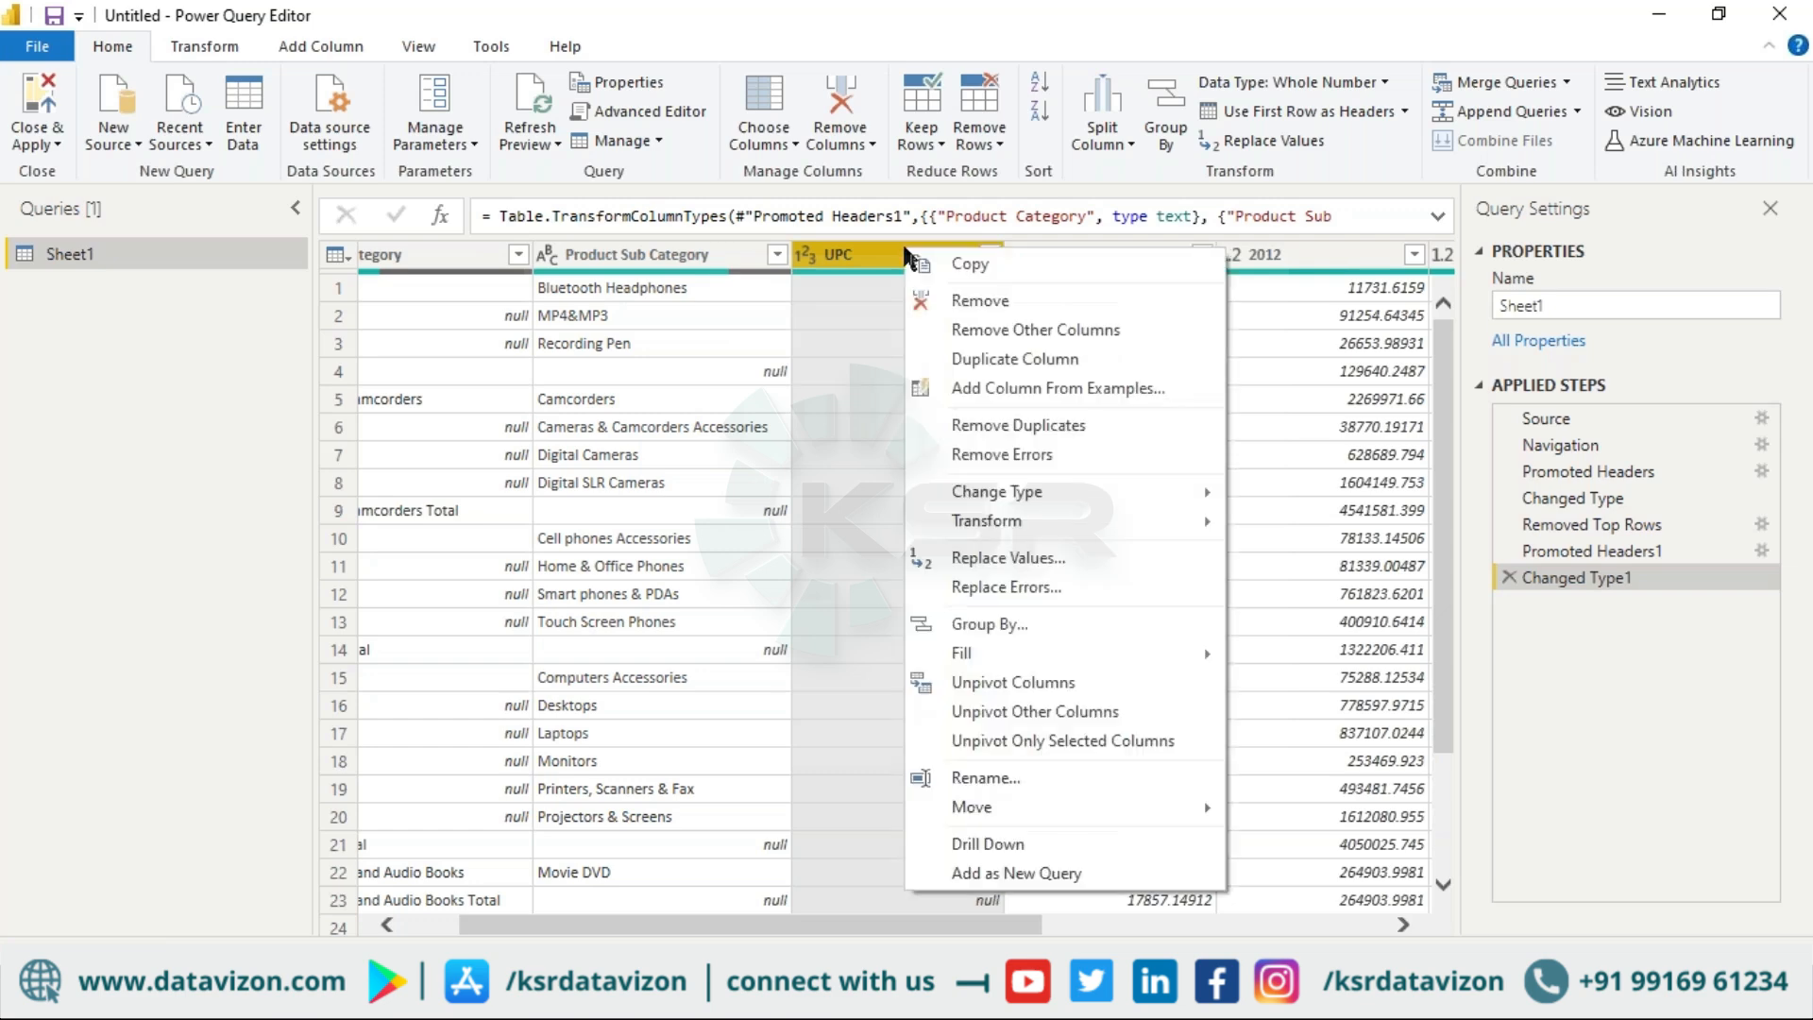
click(972, 300)
drag(764, 928, 675, 926)
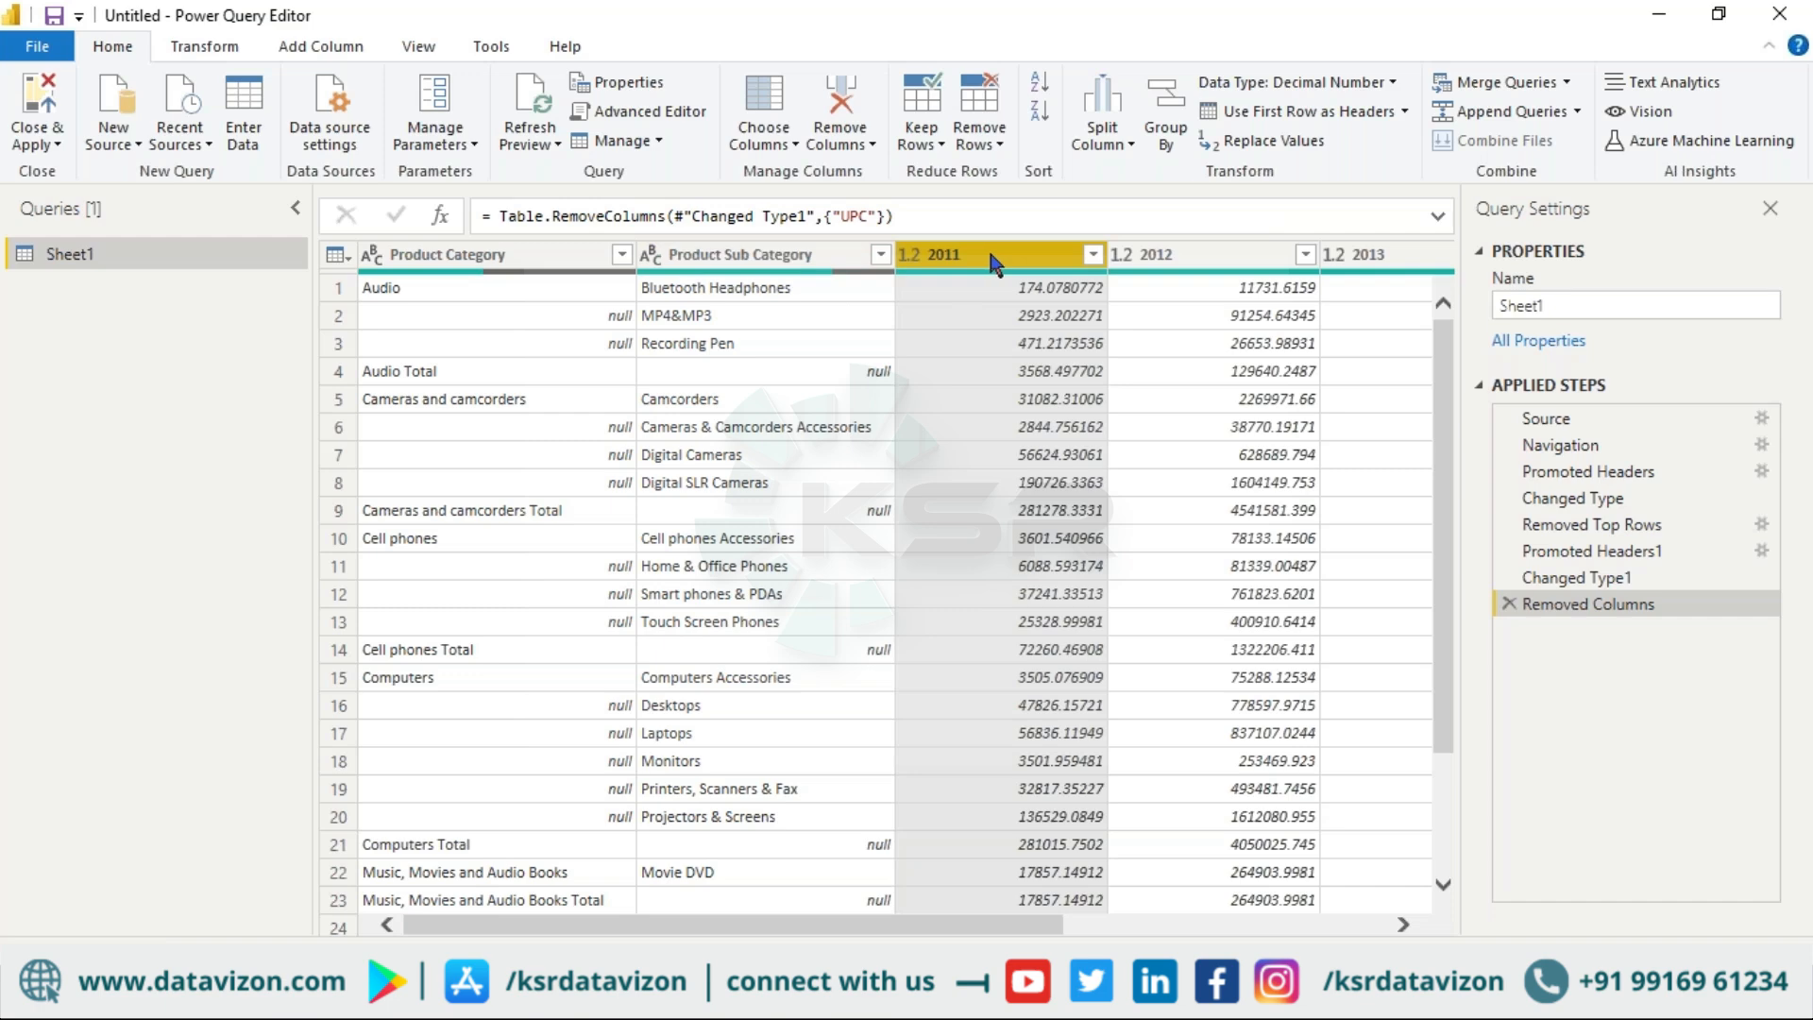
Step: Review the 2011 to 2014 year columns and remove the Grand Total column that follows them
drag(915, 928, 1192, 928)
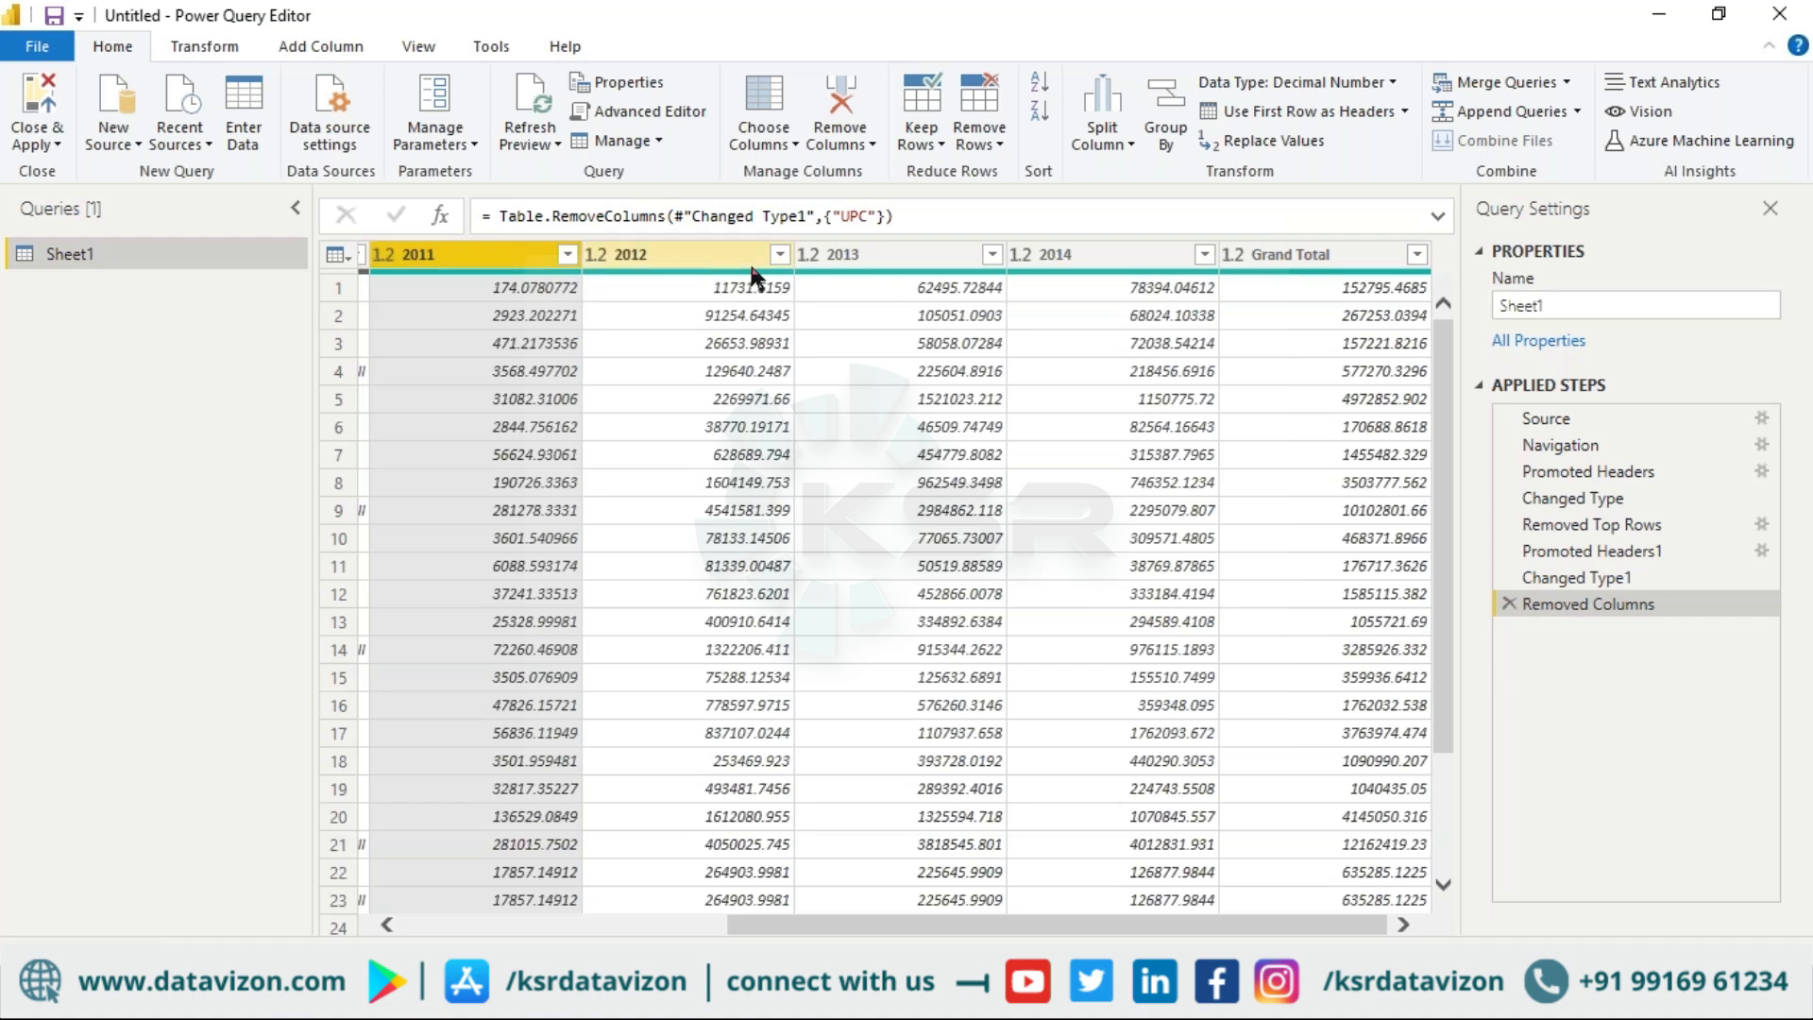
click(1262, 261)
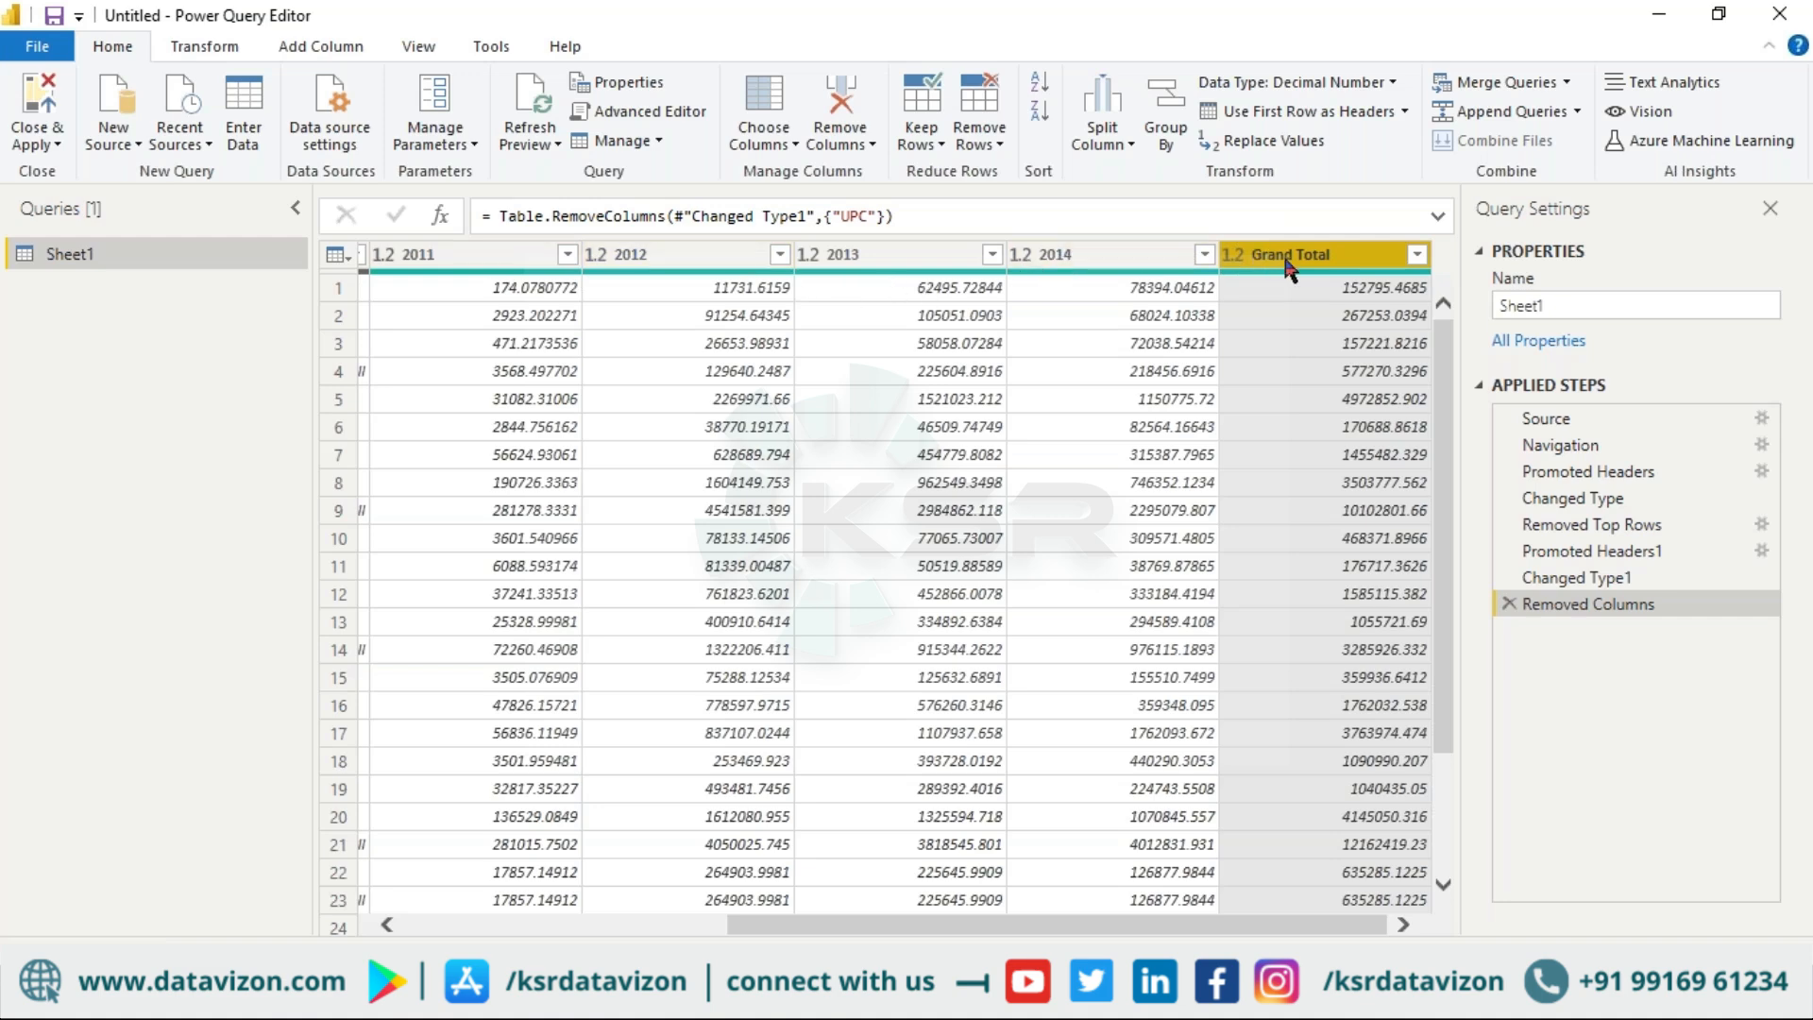
click(1129, 247)
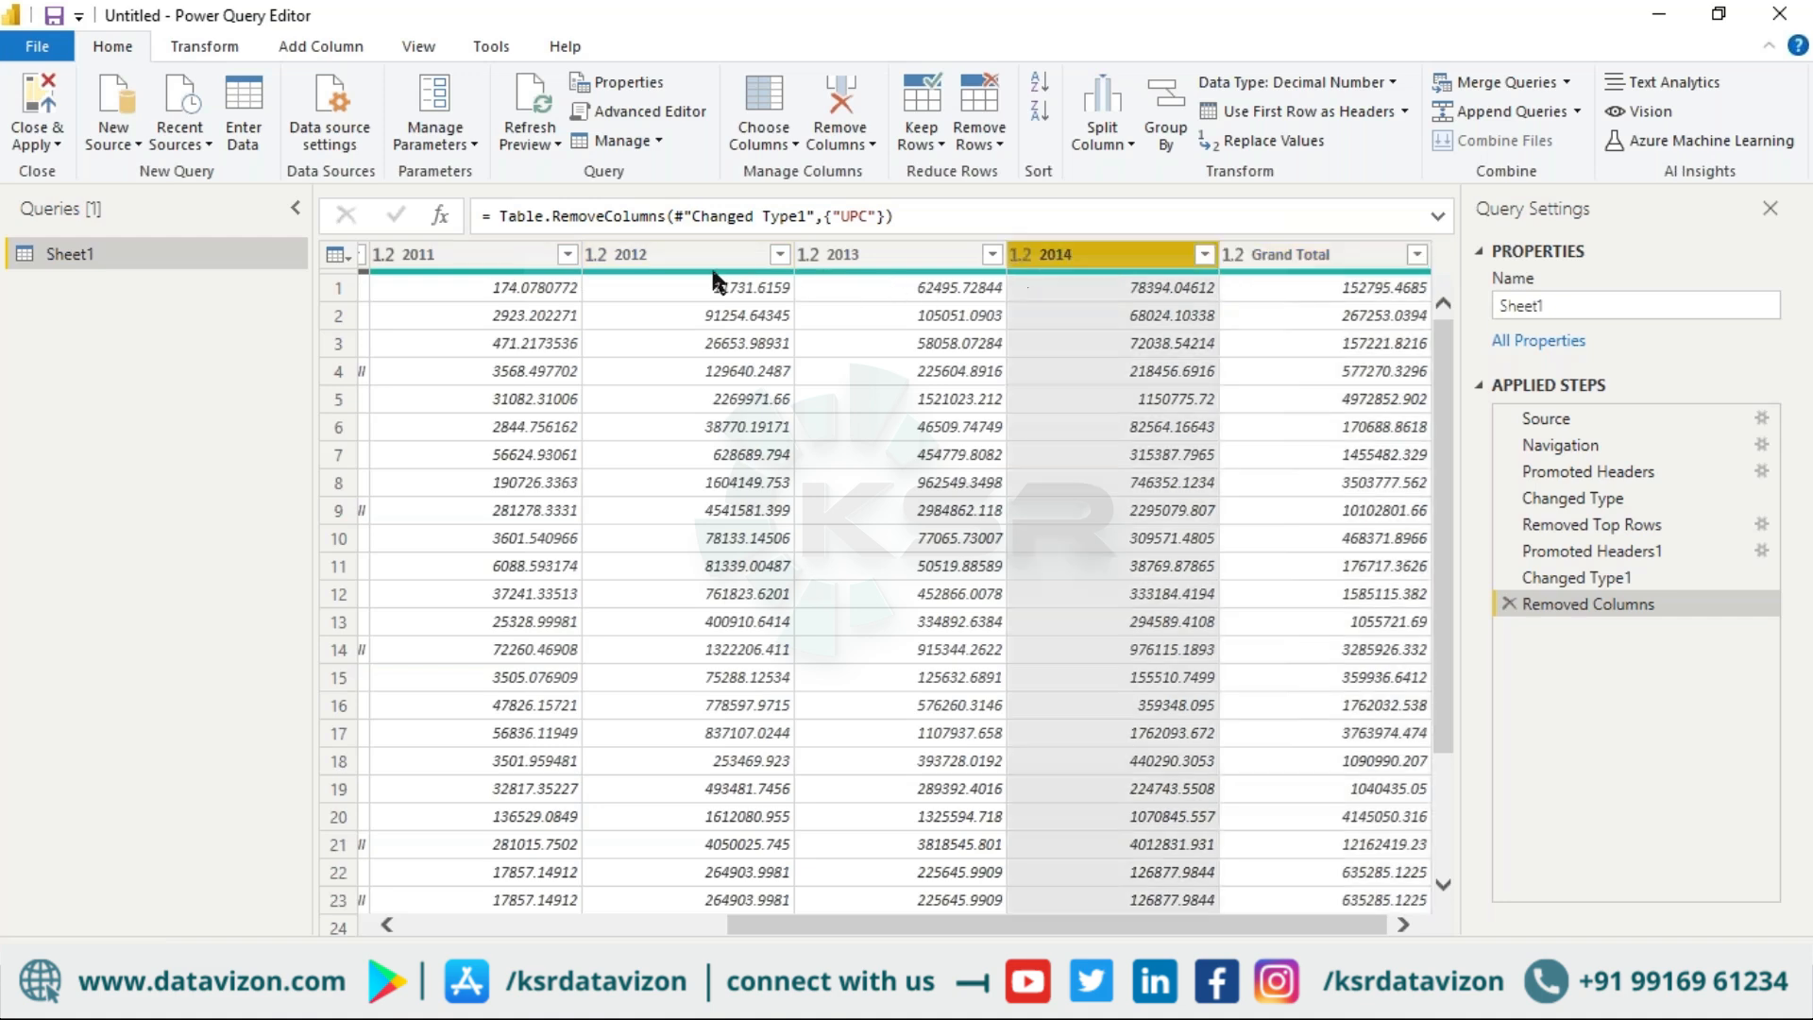
ctrl+click(479, 259)
ctrl+click(671, 259)
ctrl+click(864, 258)
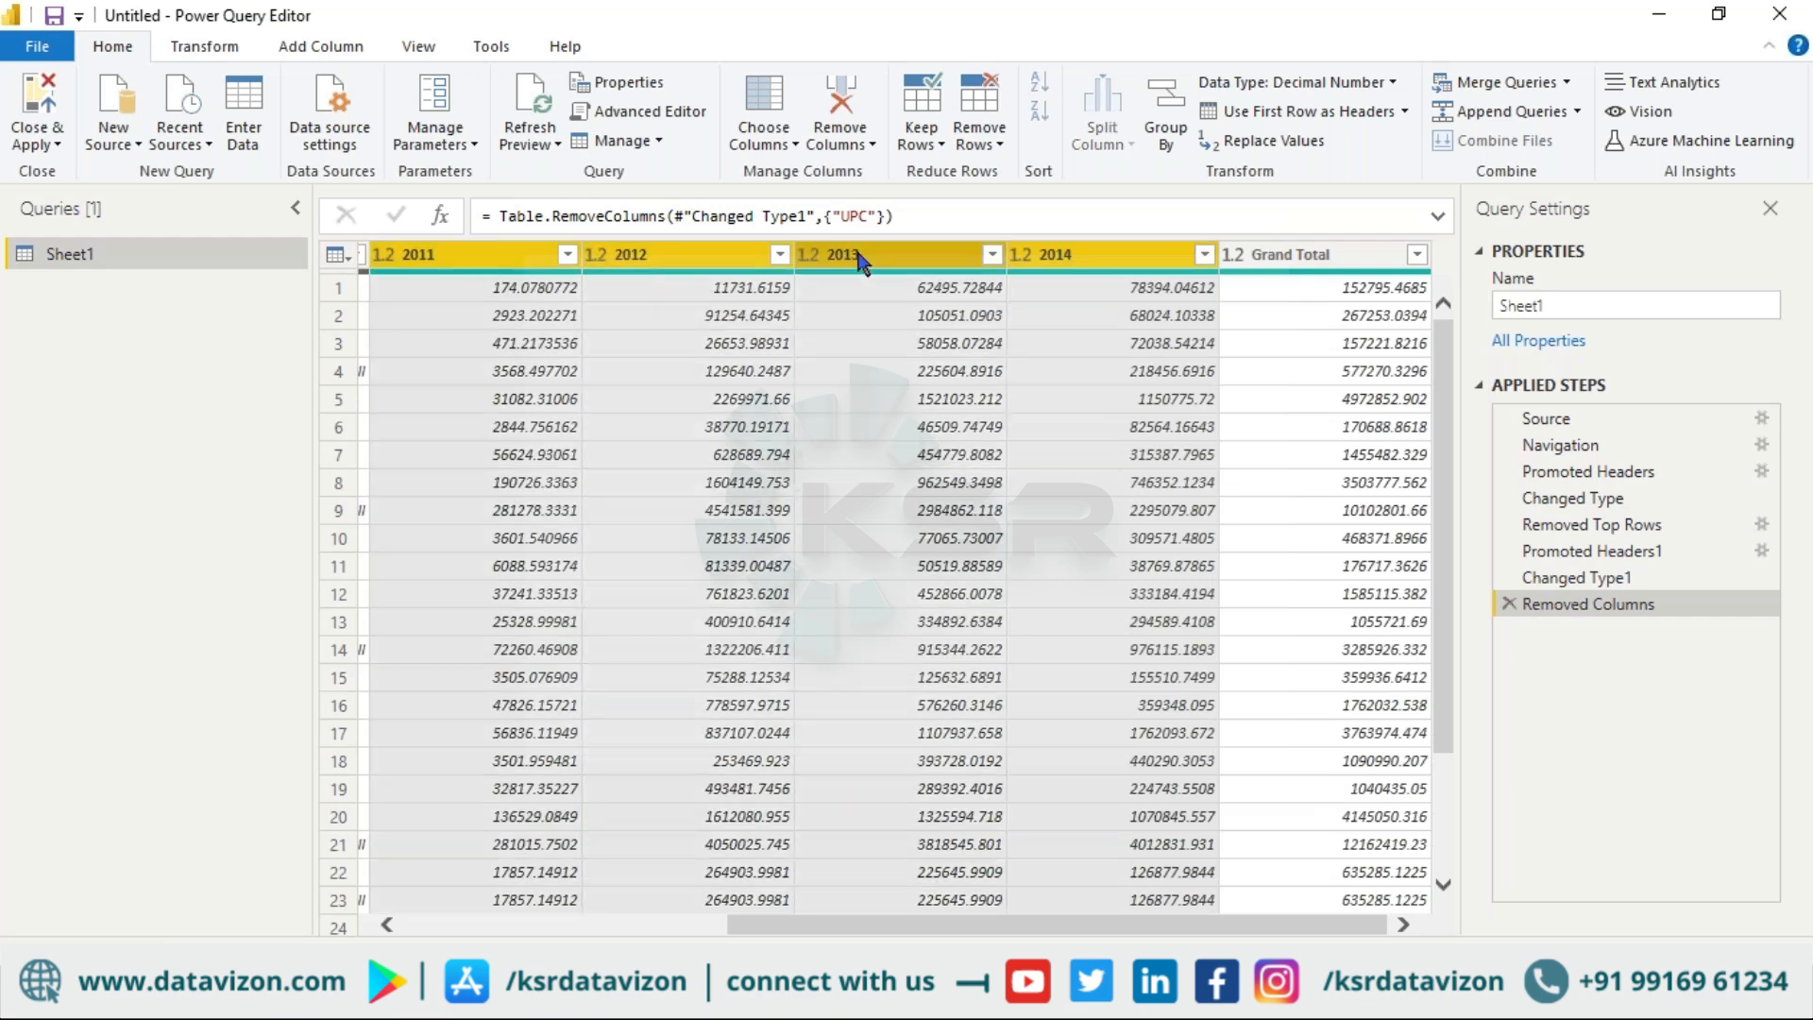
ctrl+click(1319, 265)
click(1319, 265)
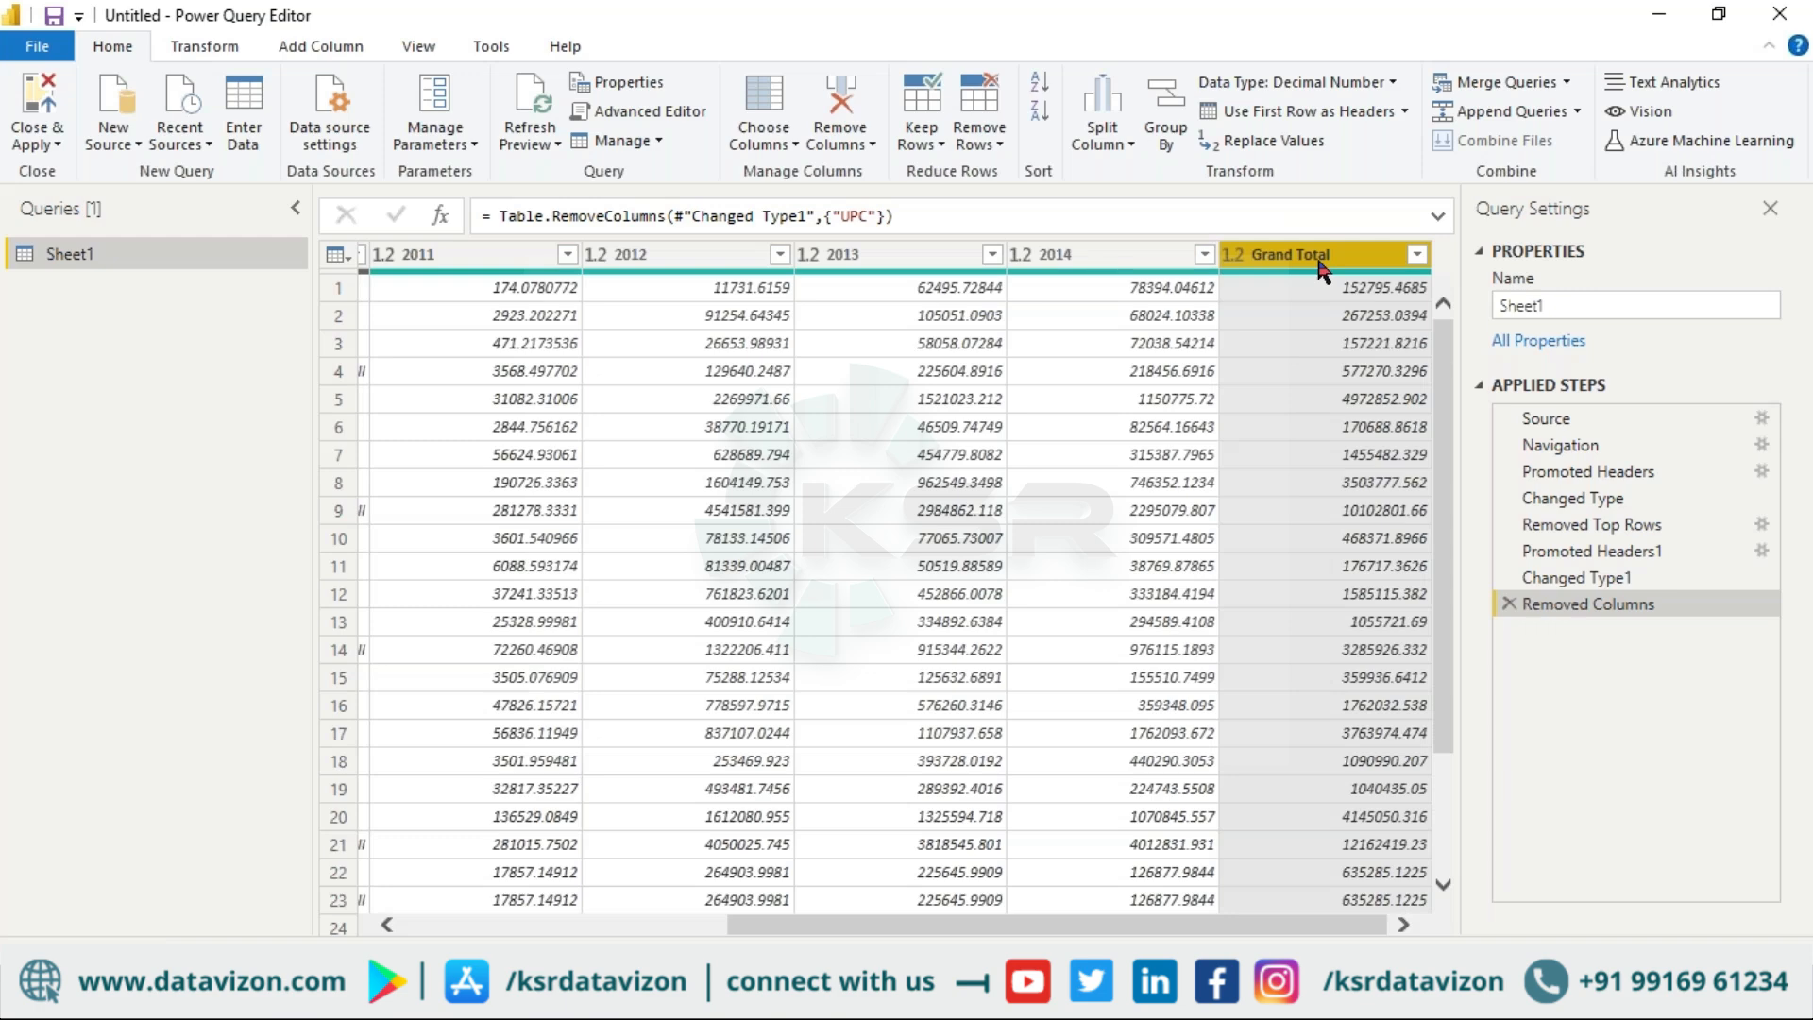
right_click(1320, 267)
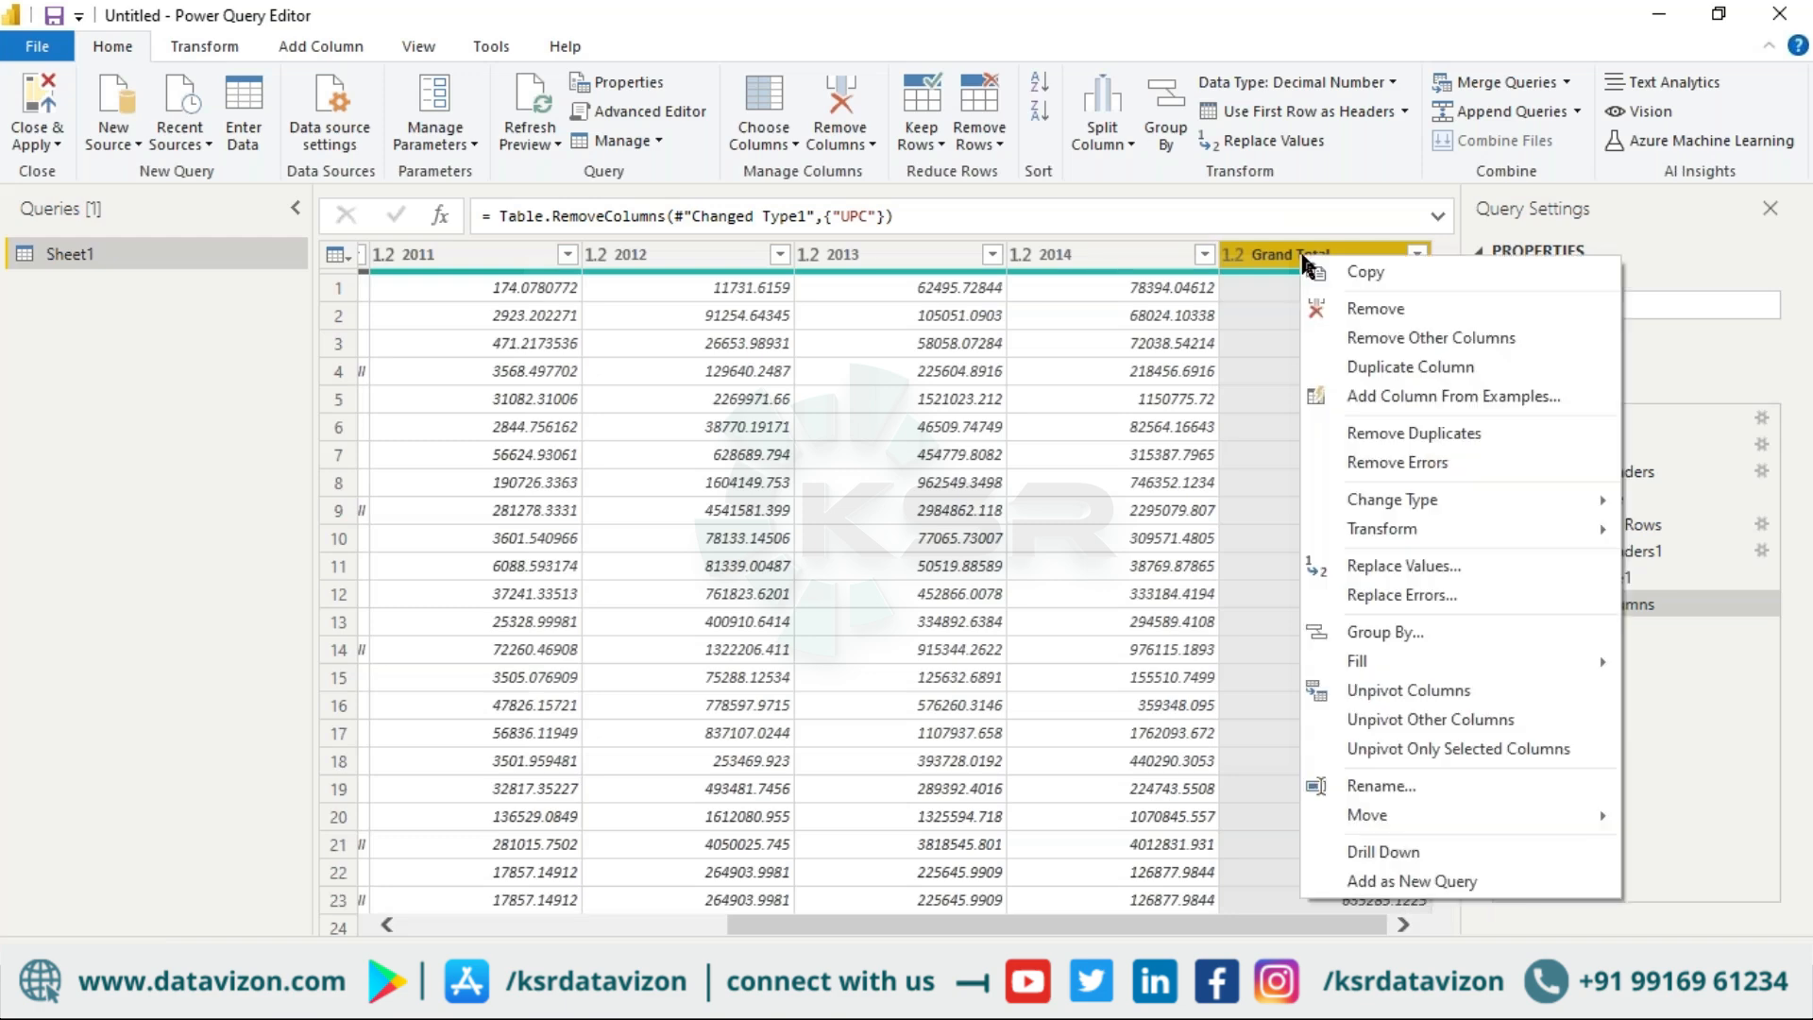
click(1338, 297)
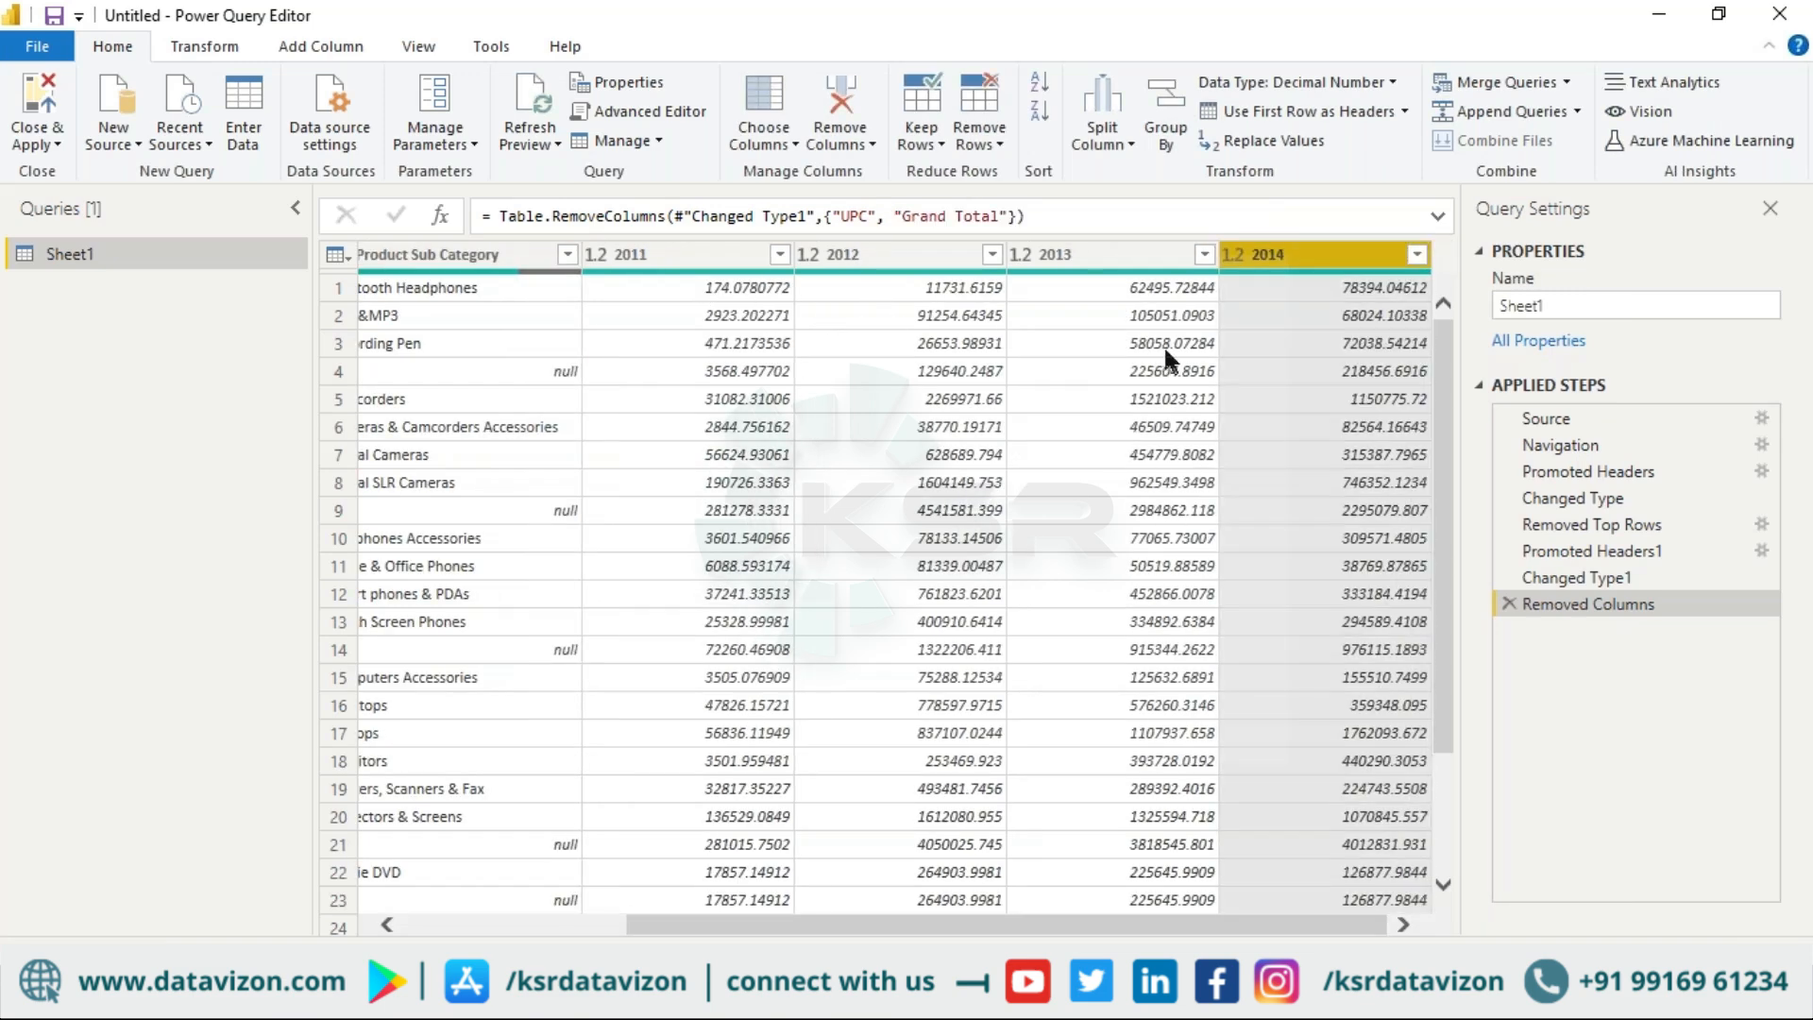
drag(839, 929, 604, 926)
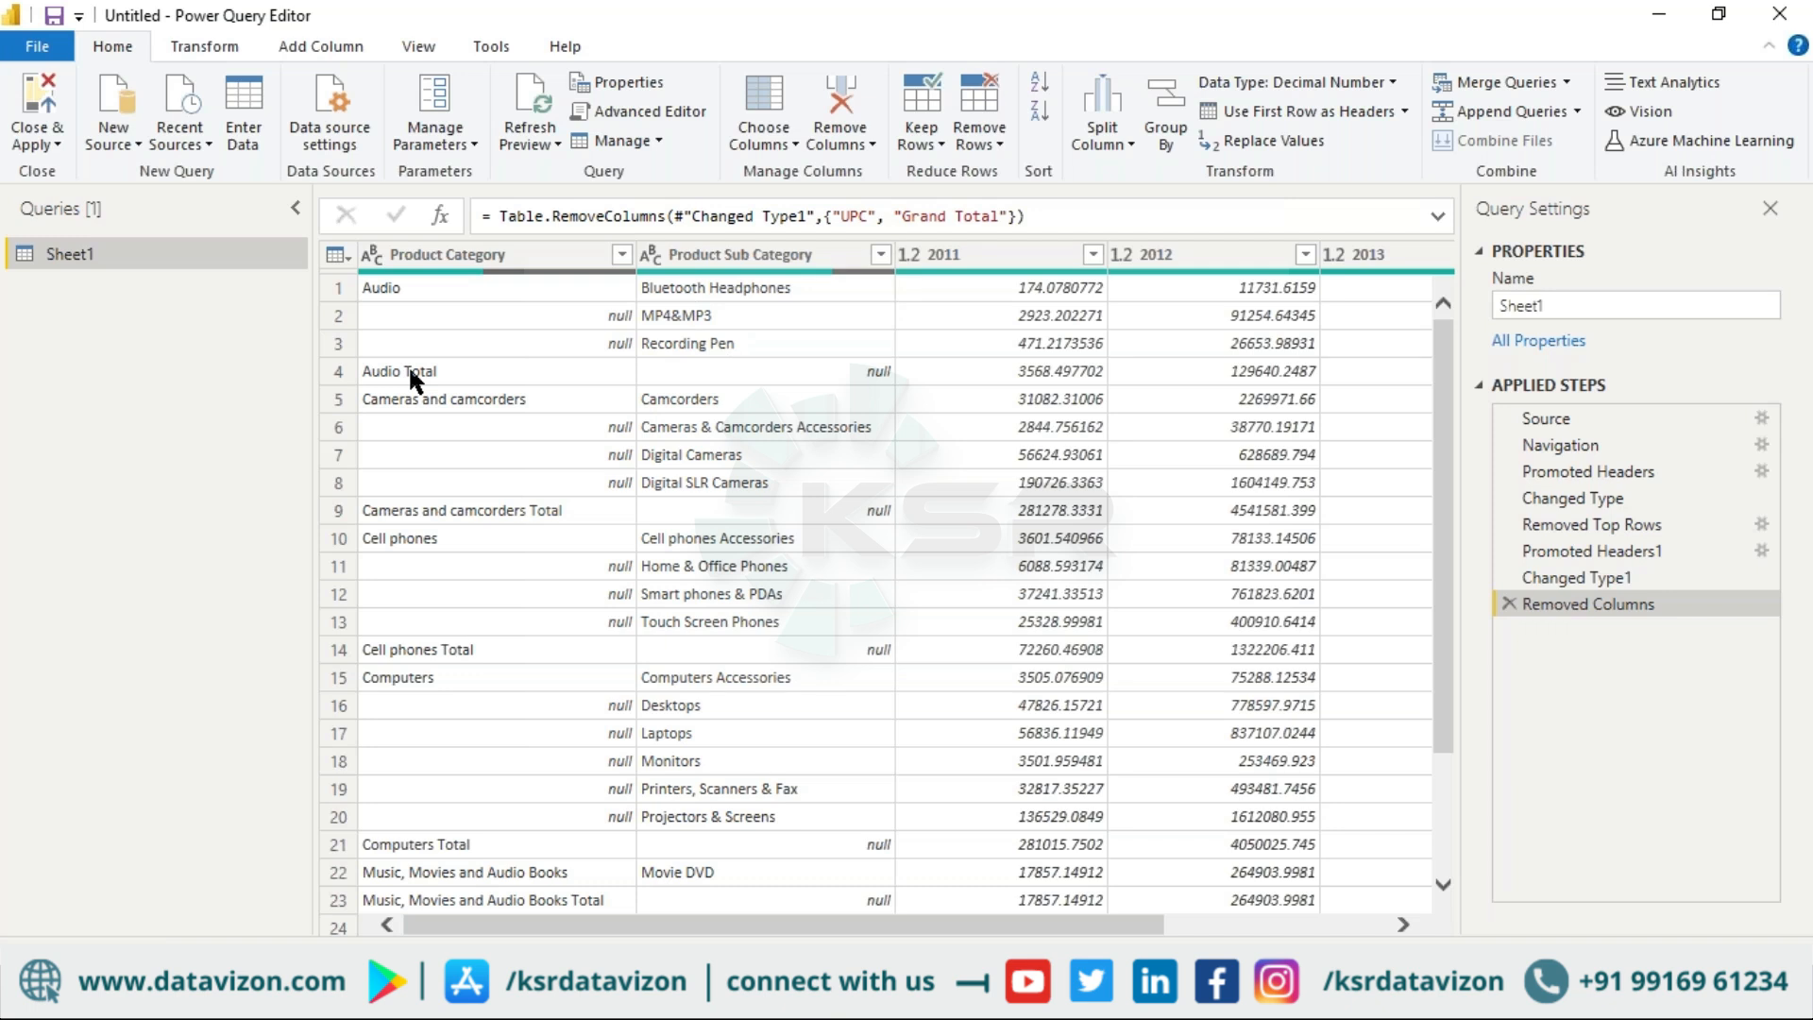
Step: Compare the Audio Total row's 2011 value with the 2011 values of the three Audio subcategory rows
click(1008, 378)
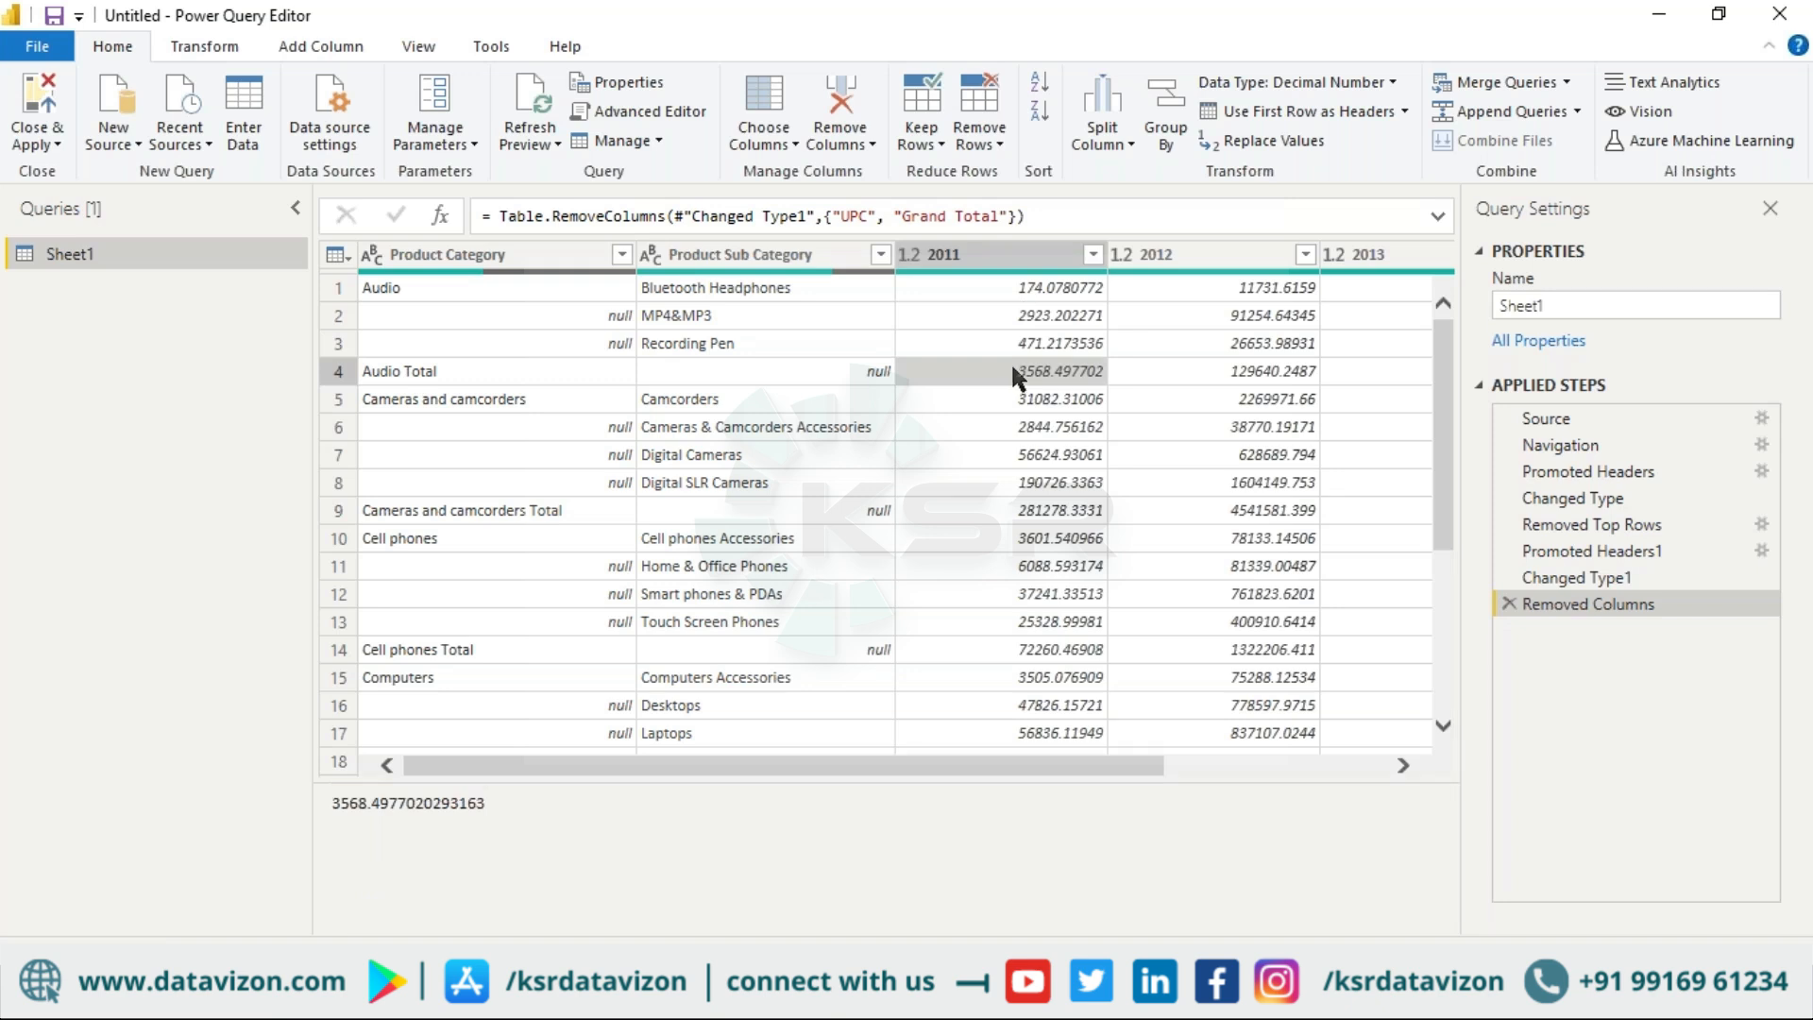
click(1033, 287)
click(1043, 317)
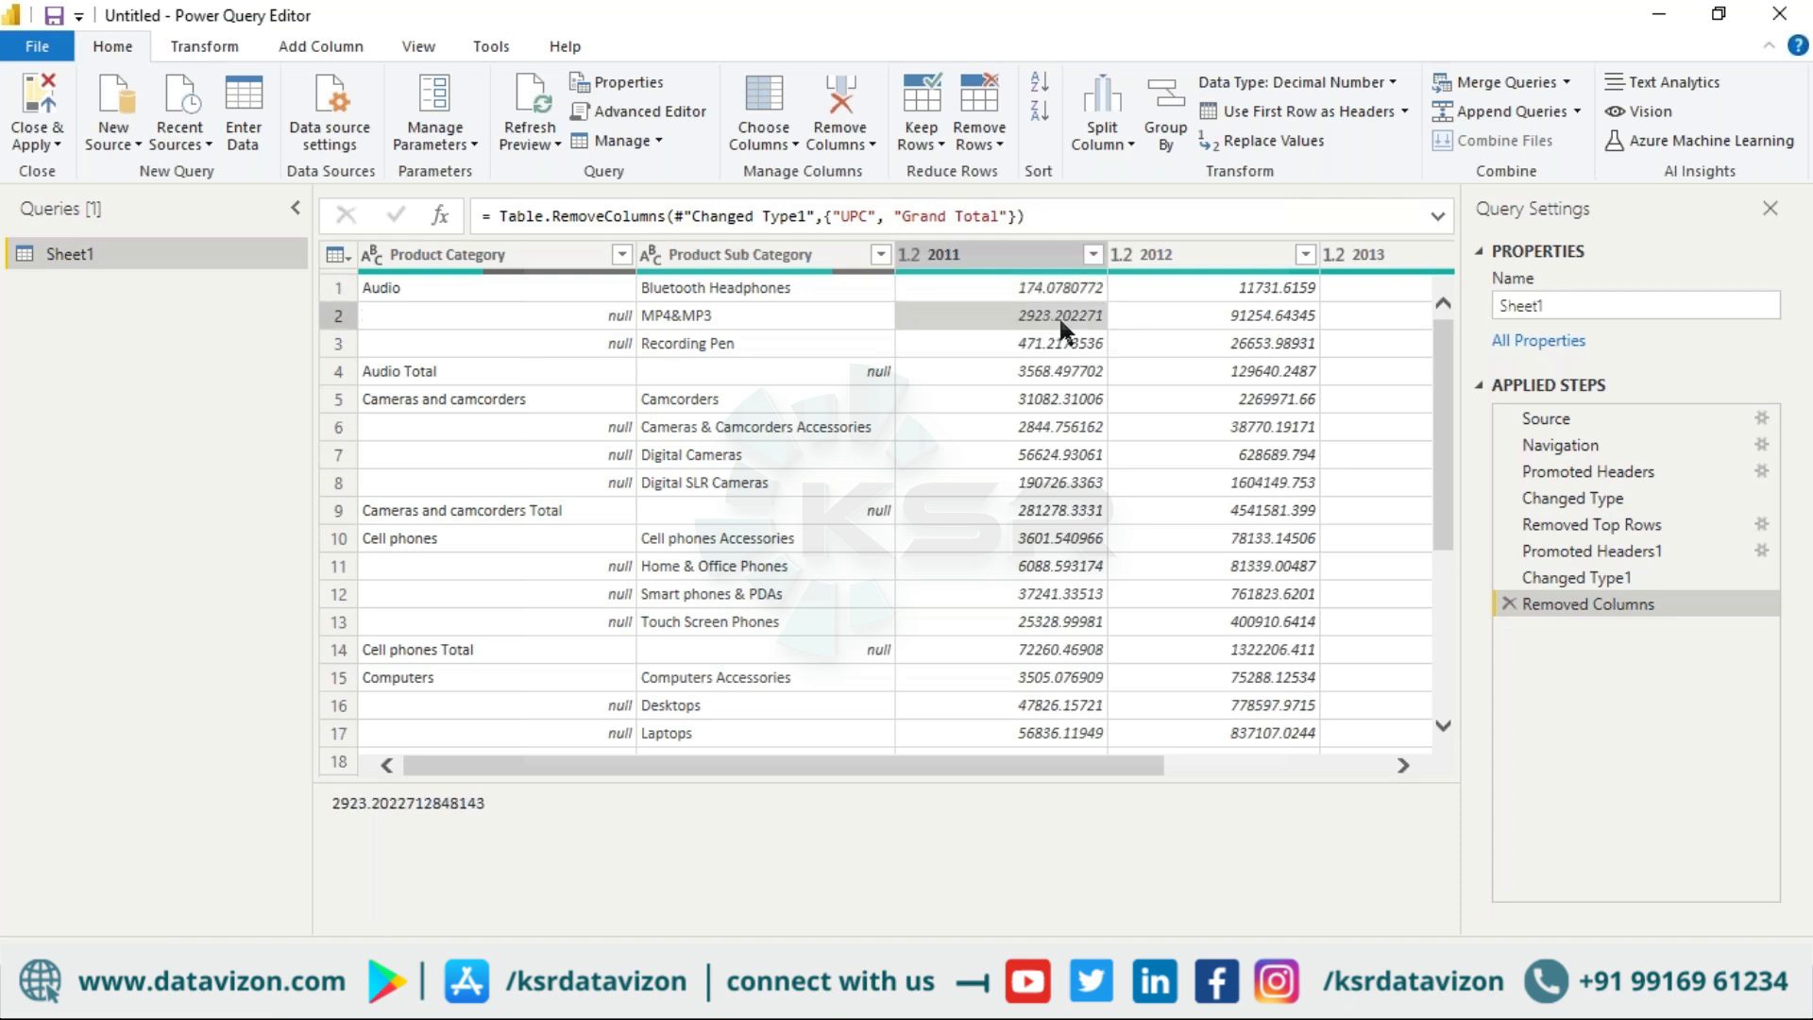
click(1046, 338)
click(1042, 374)
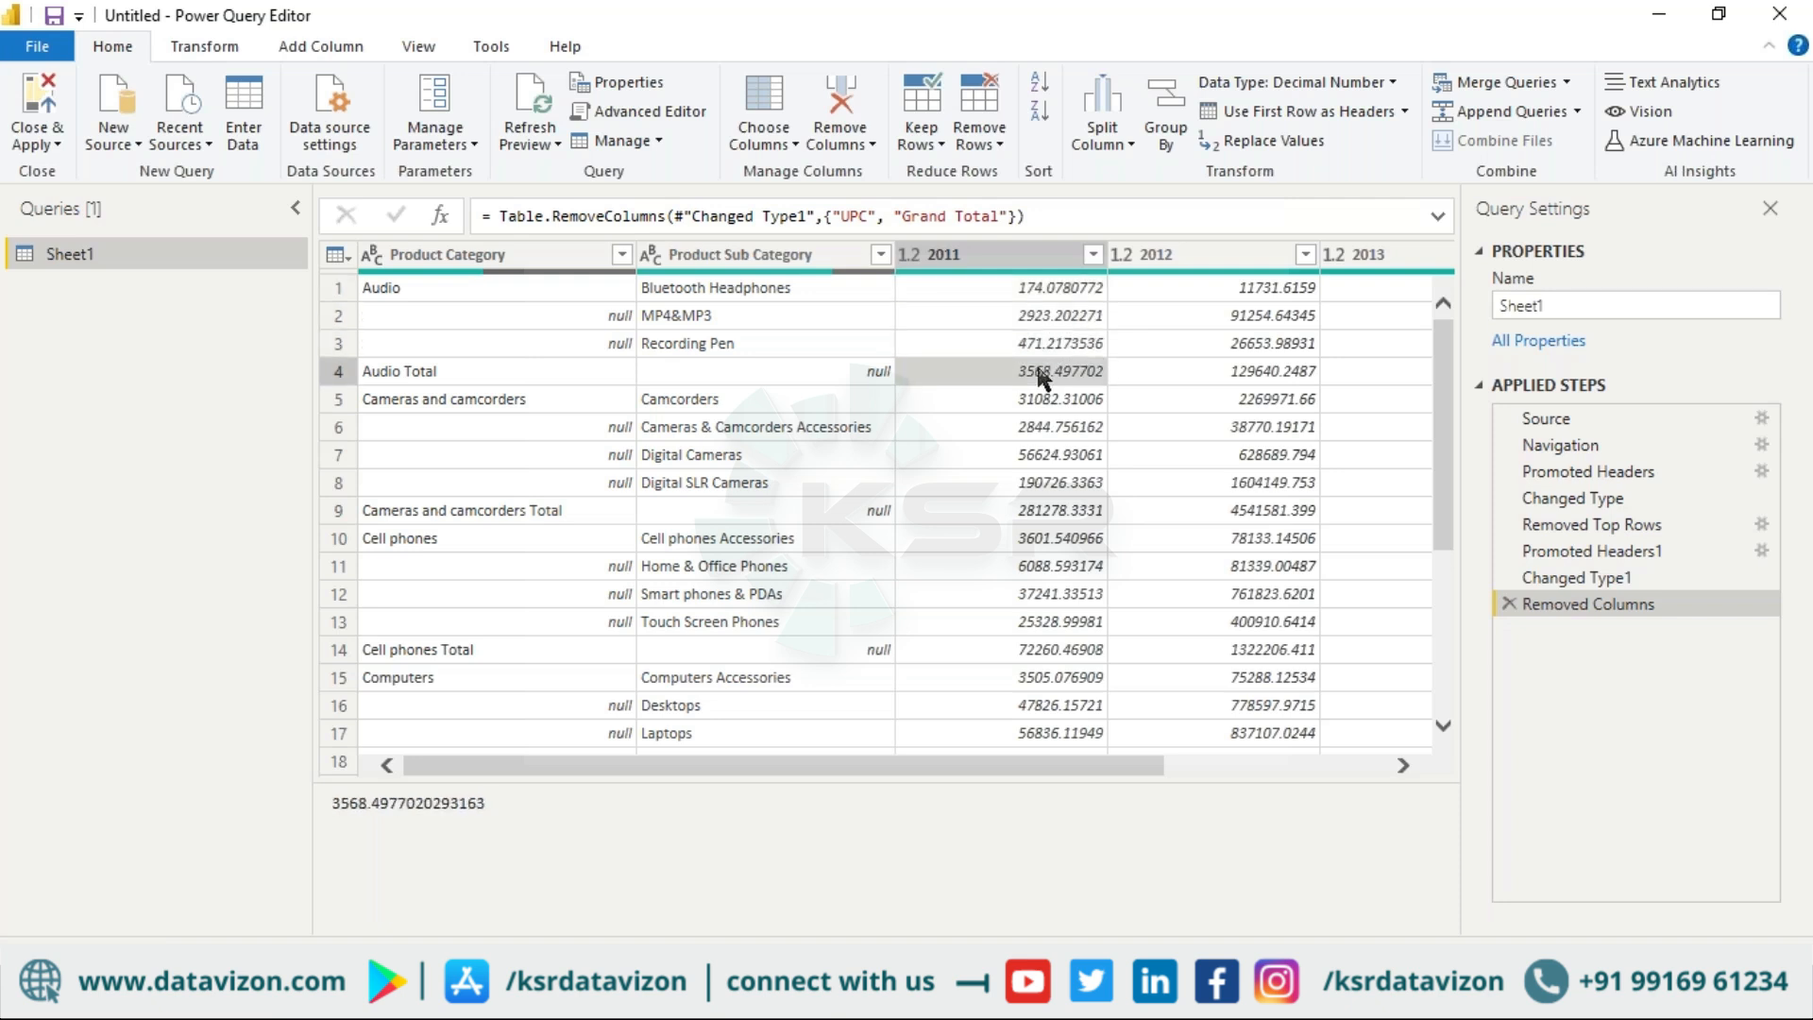
click(1037, 260)
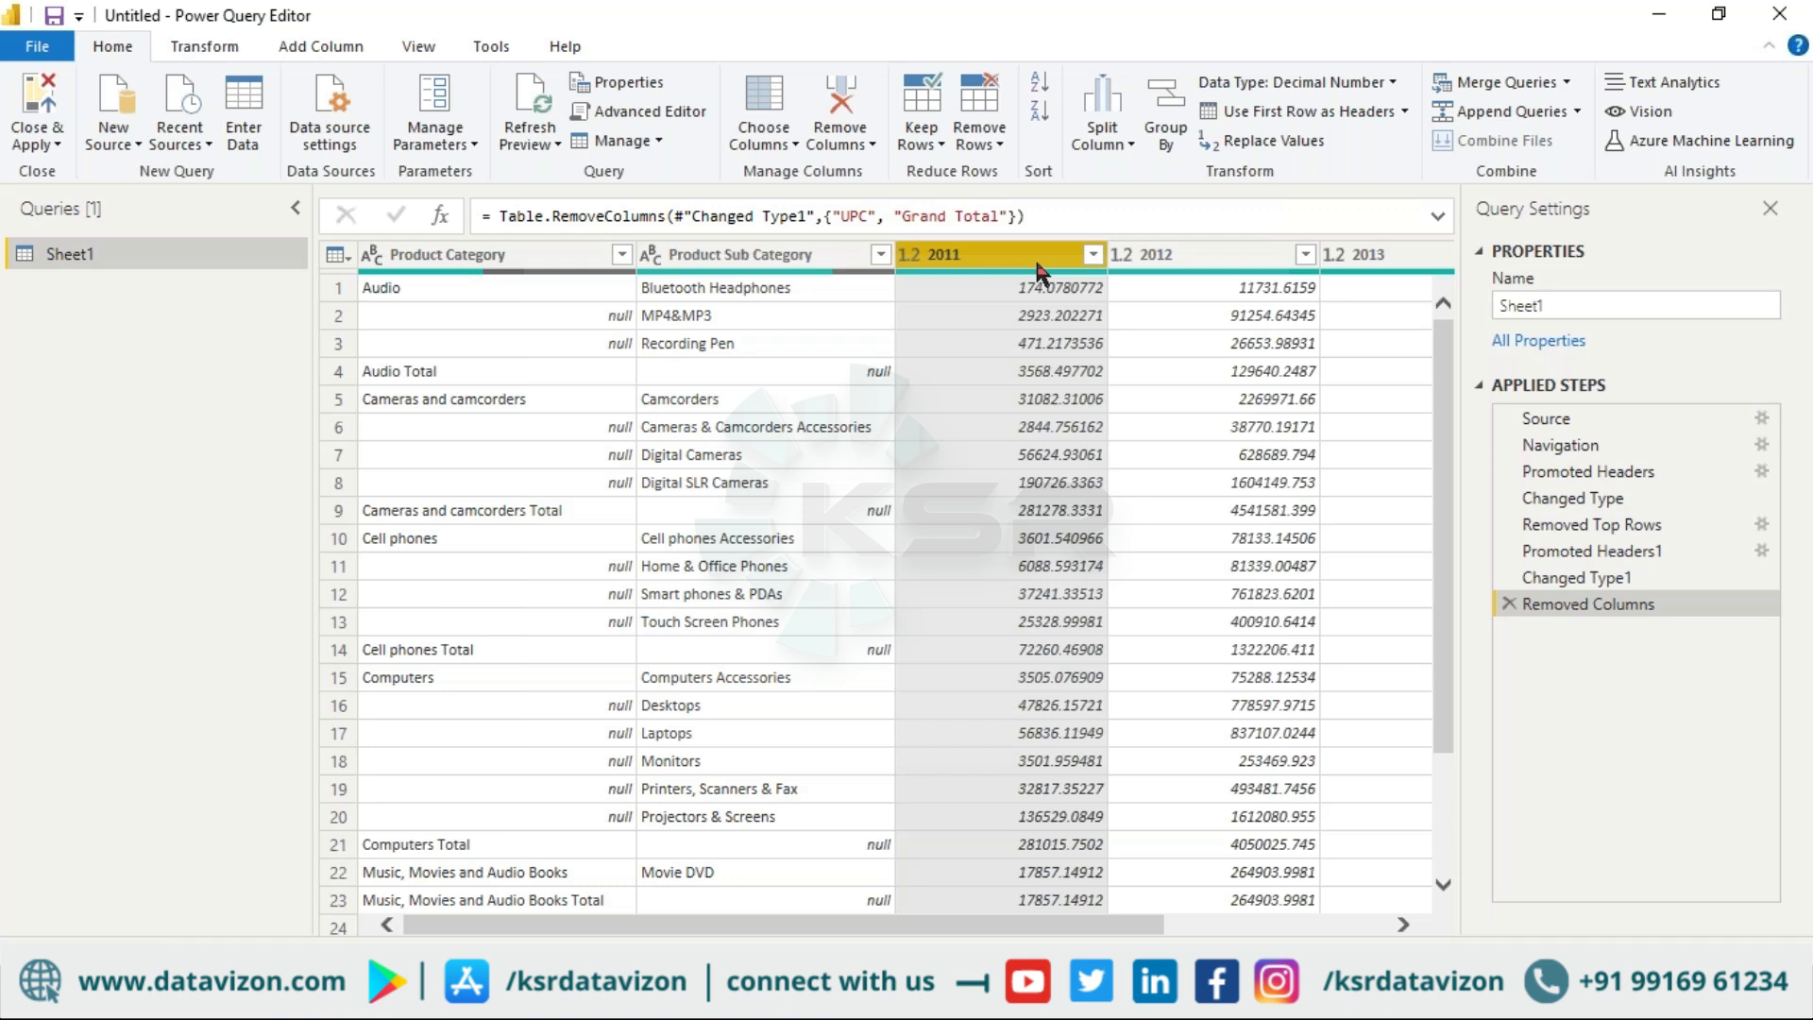
click(403, 373)
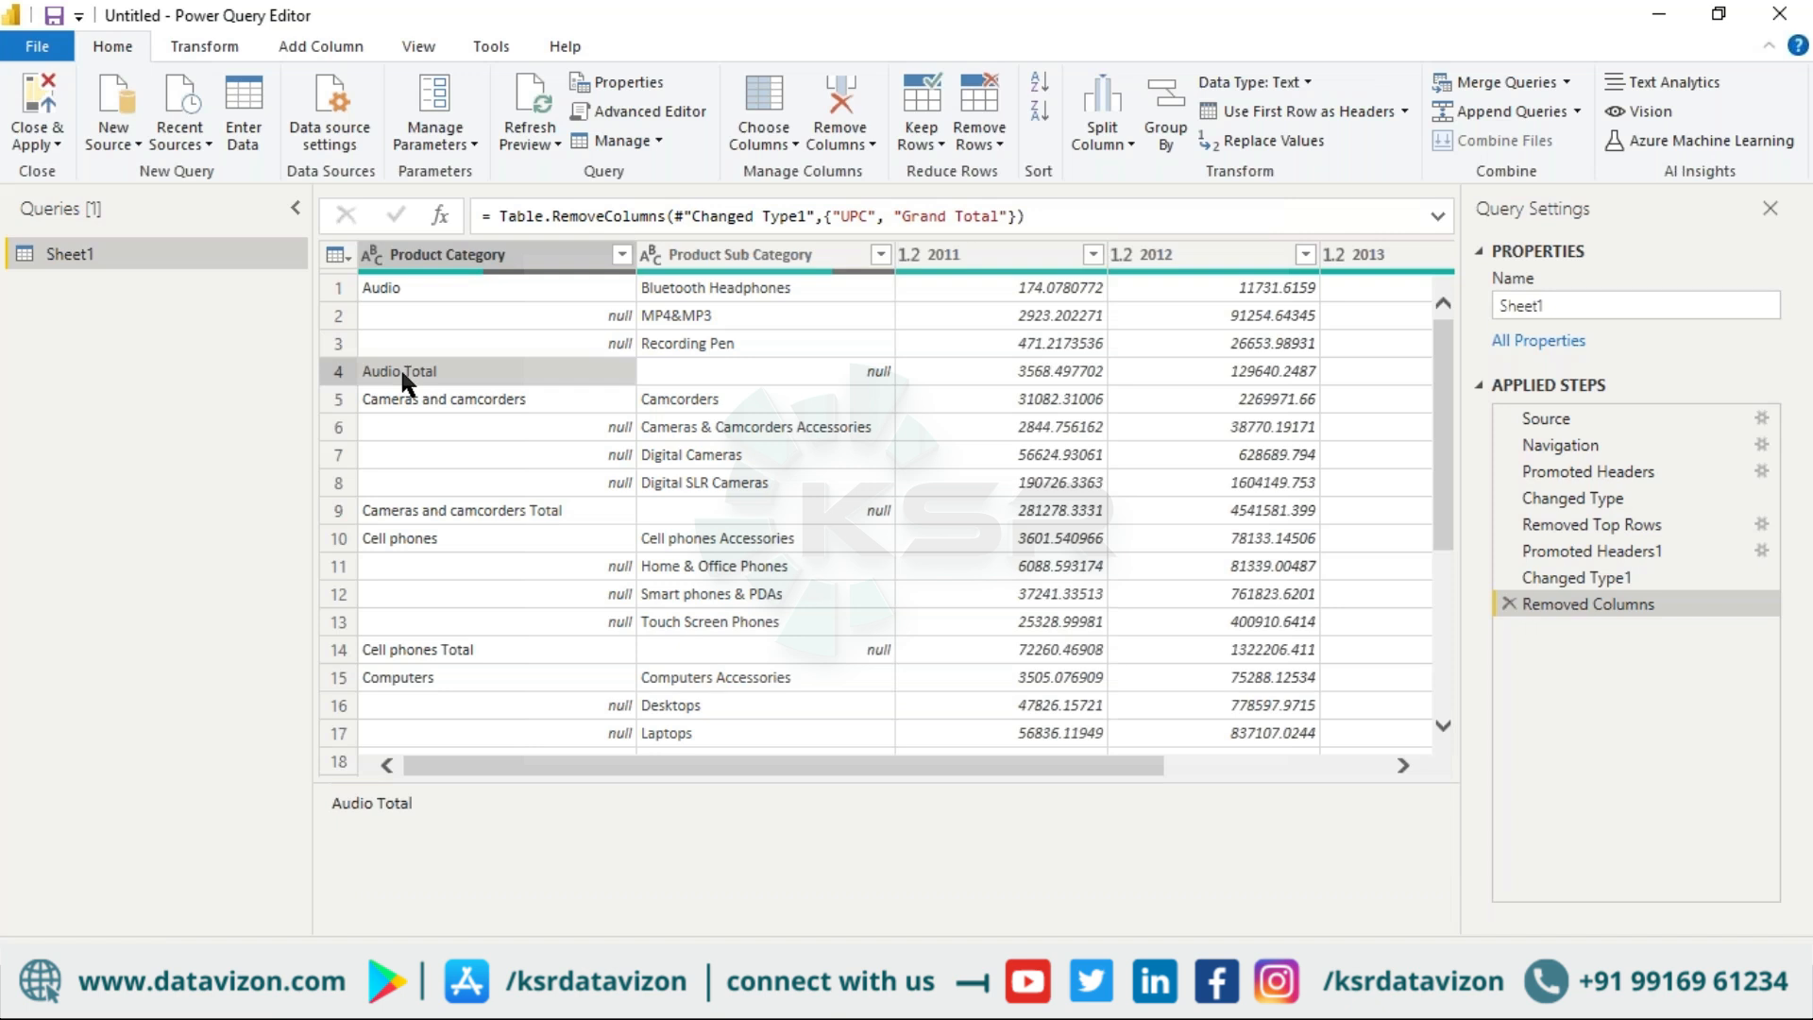
Step: Filter Product Category to exclude the Audio, Cameras and camcorders, Cell phones, Computers, Music, Movies and Audio Books, and TV and Video totals
click(621, 254)
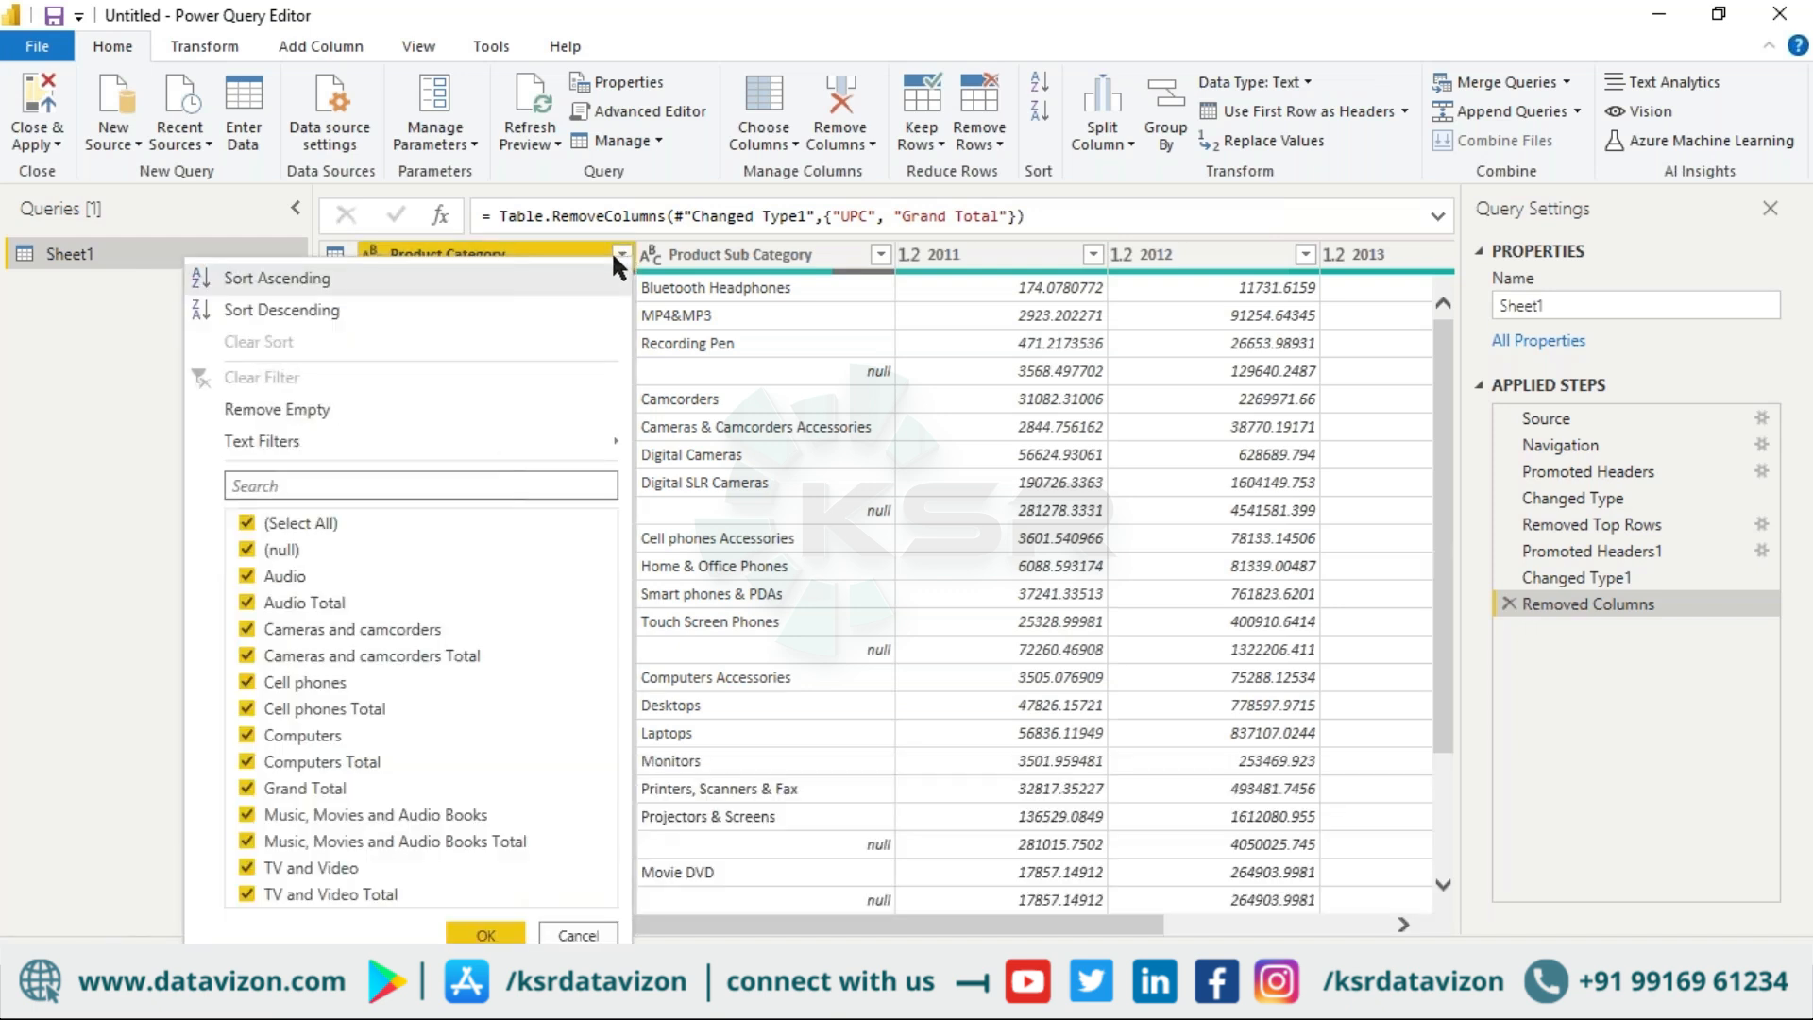
click(249, 524)
click(249, 524)
click(249, 524)
click(249, 524)
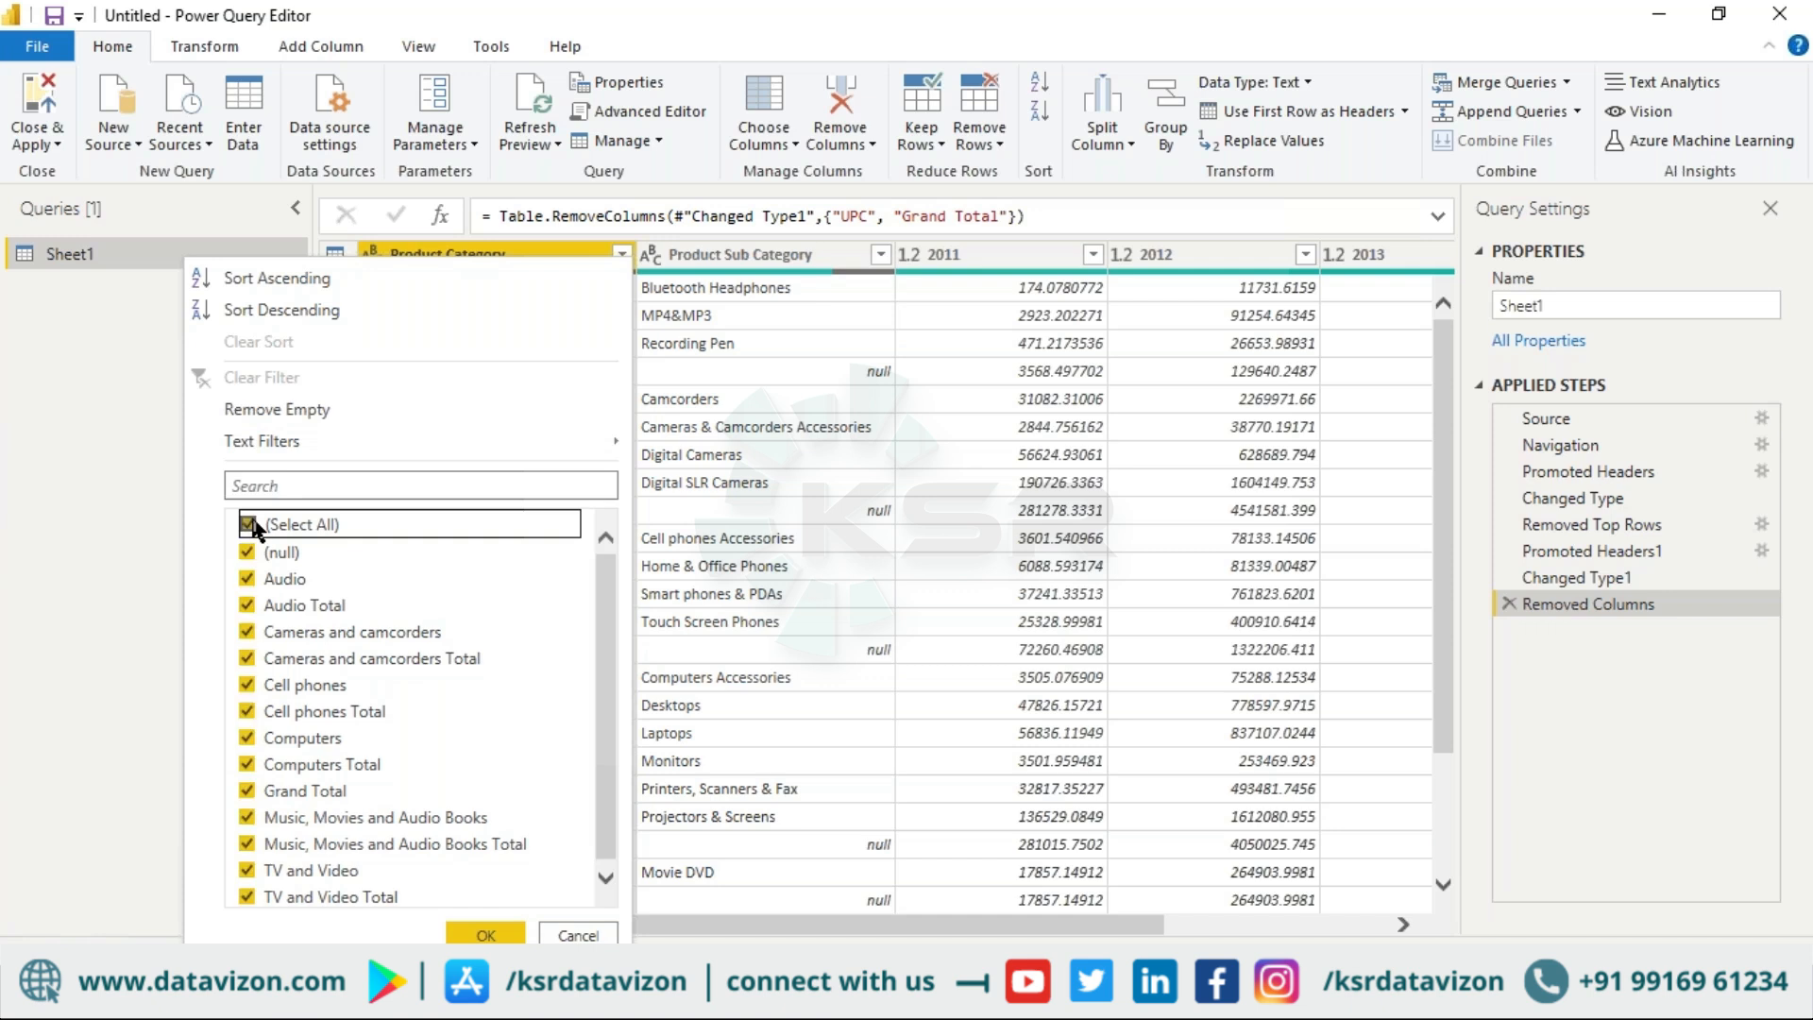
click(248, 604)
click(247, 657)
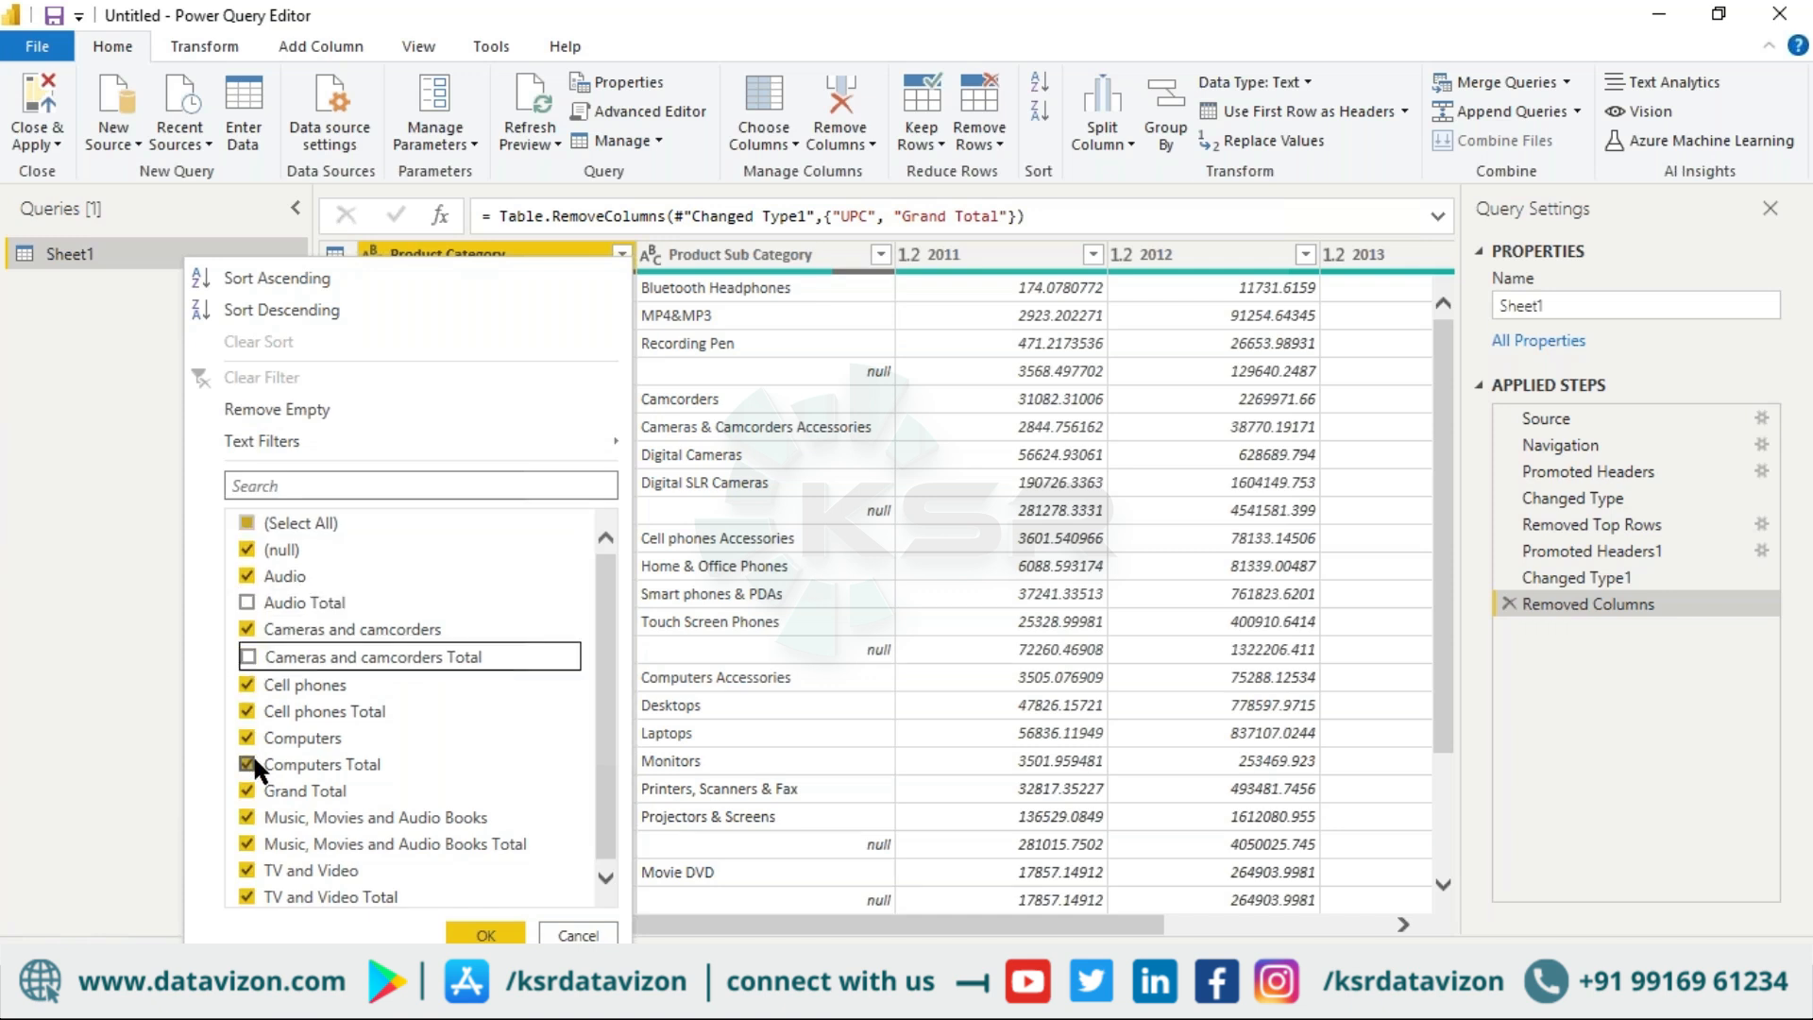
click(247, 711)
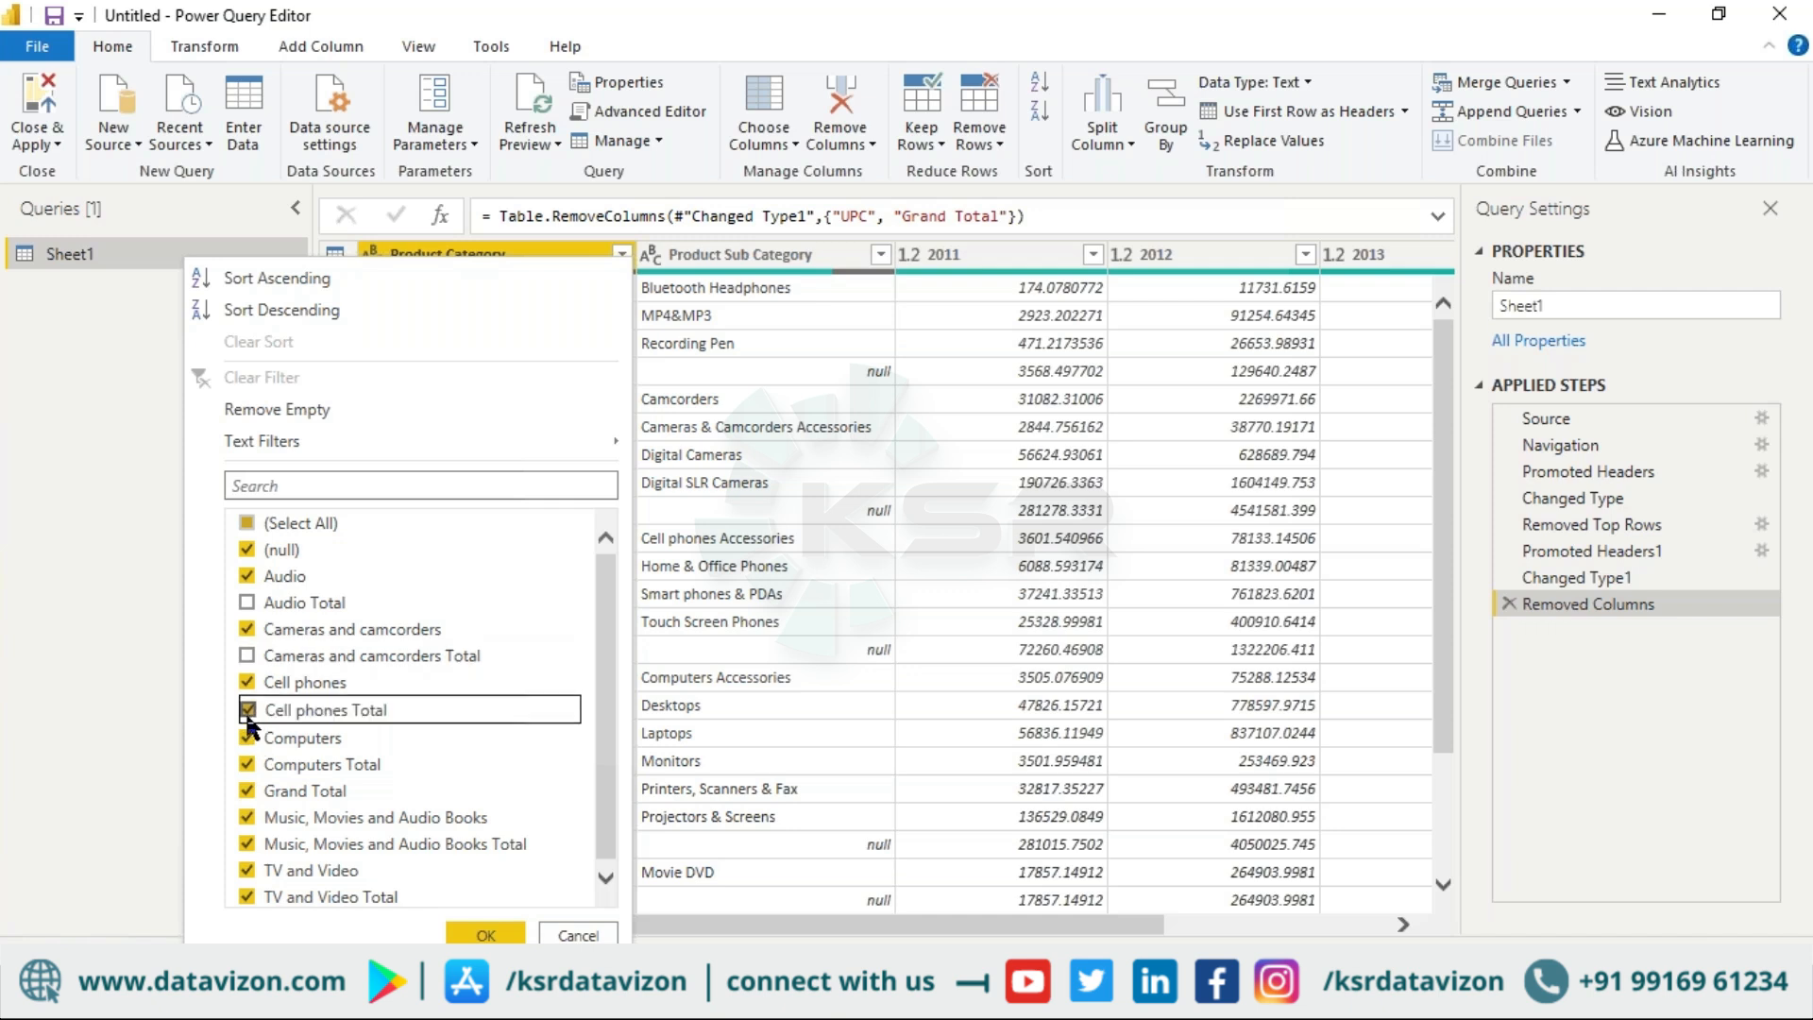
click(247, 764)
click(248, 844)
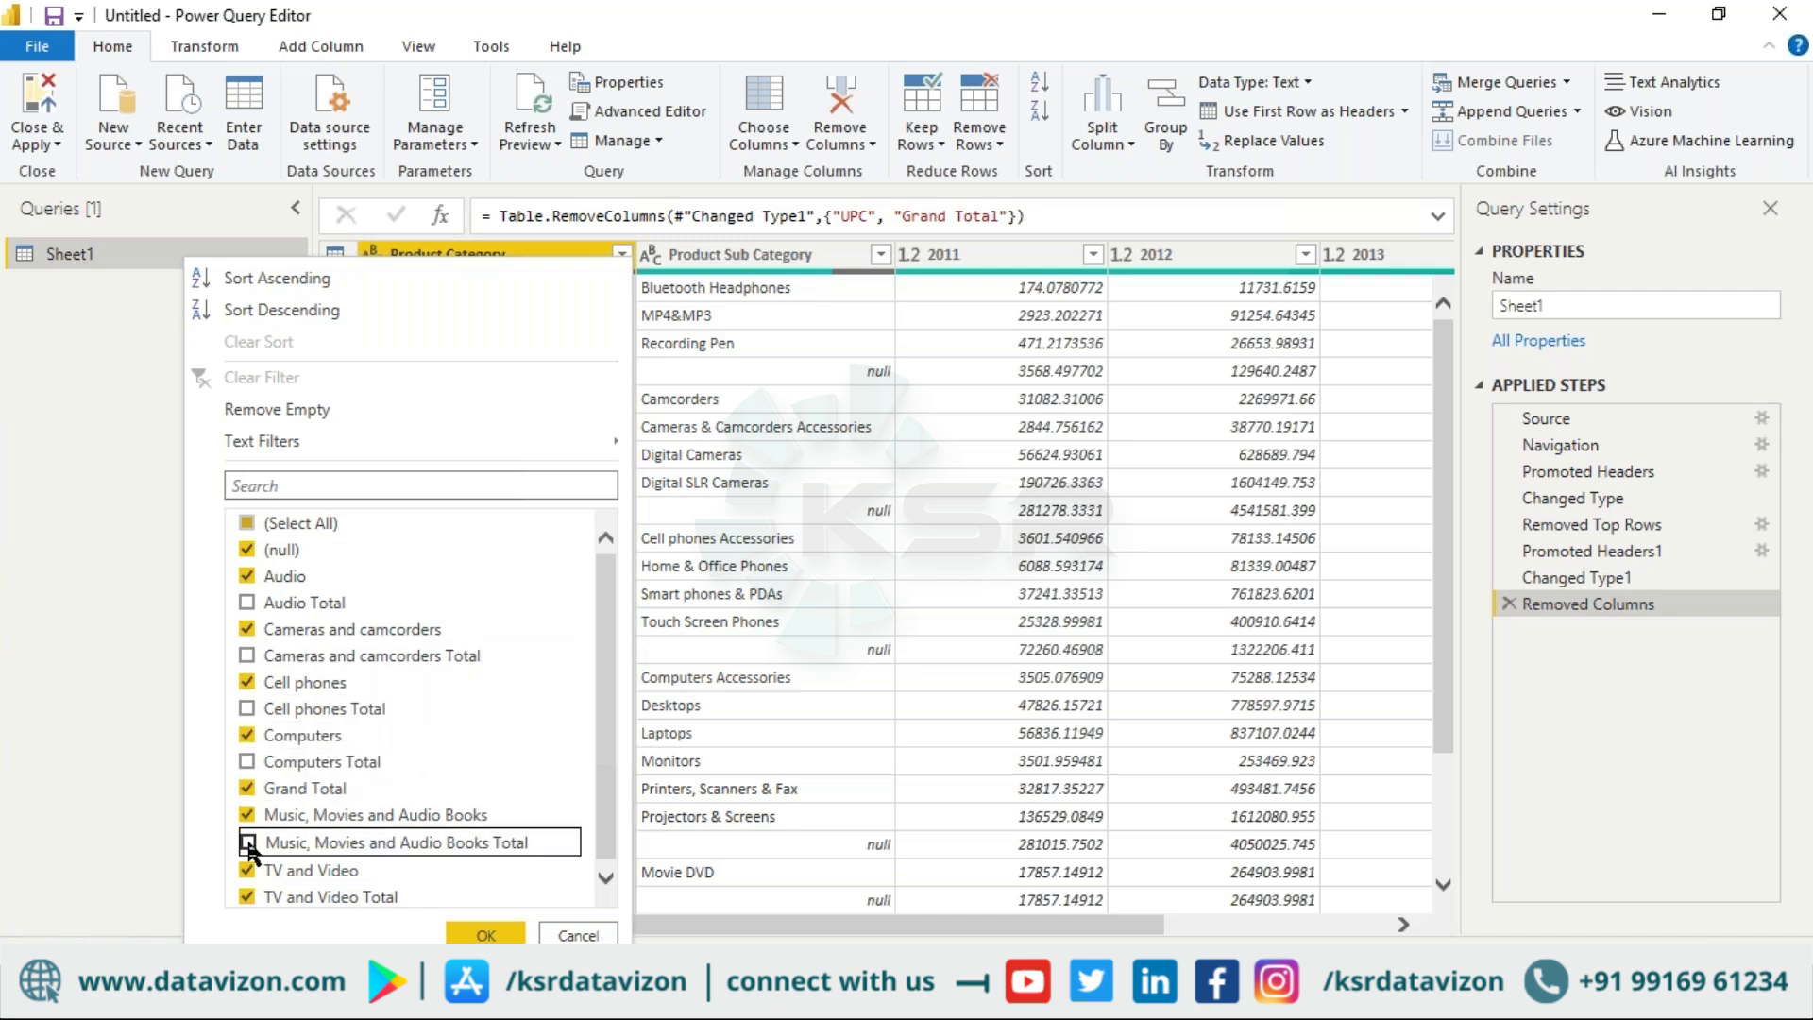
click(606, 776)
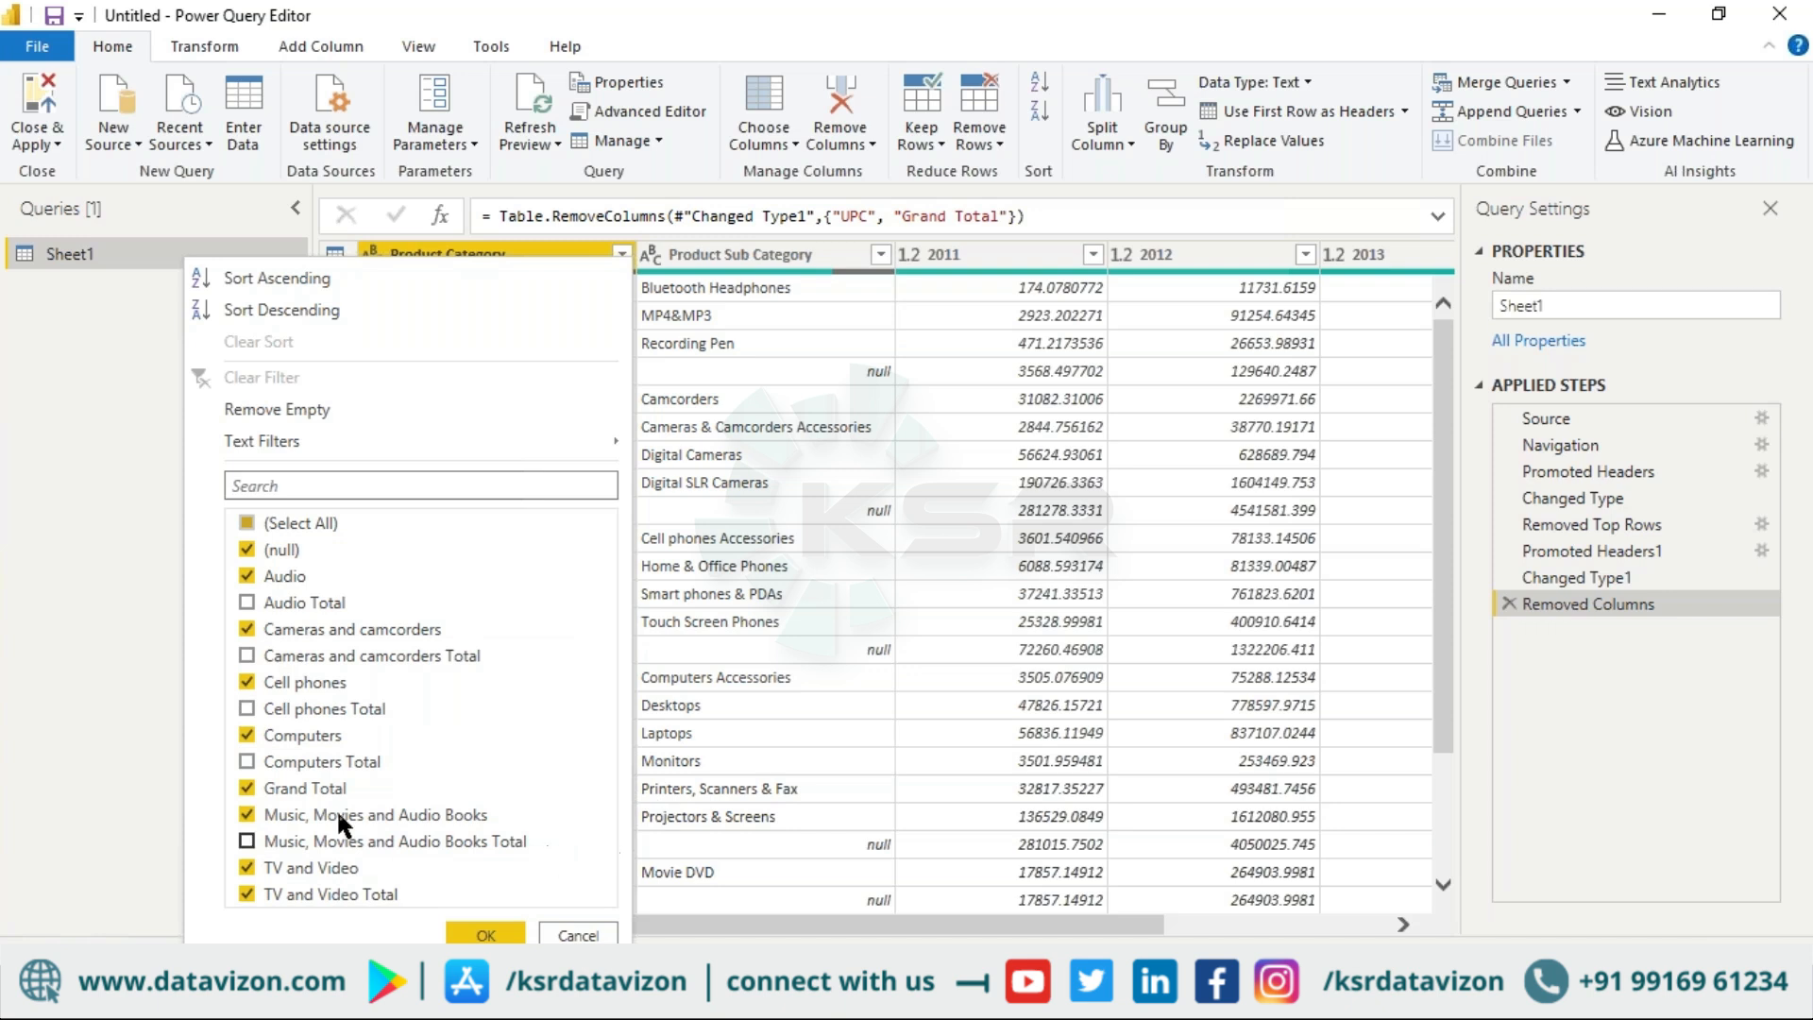
click(247, 895)
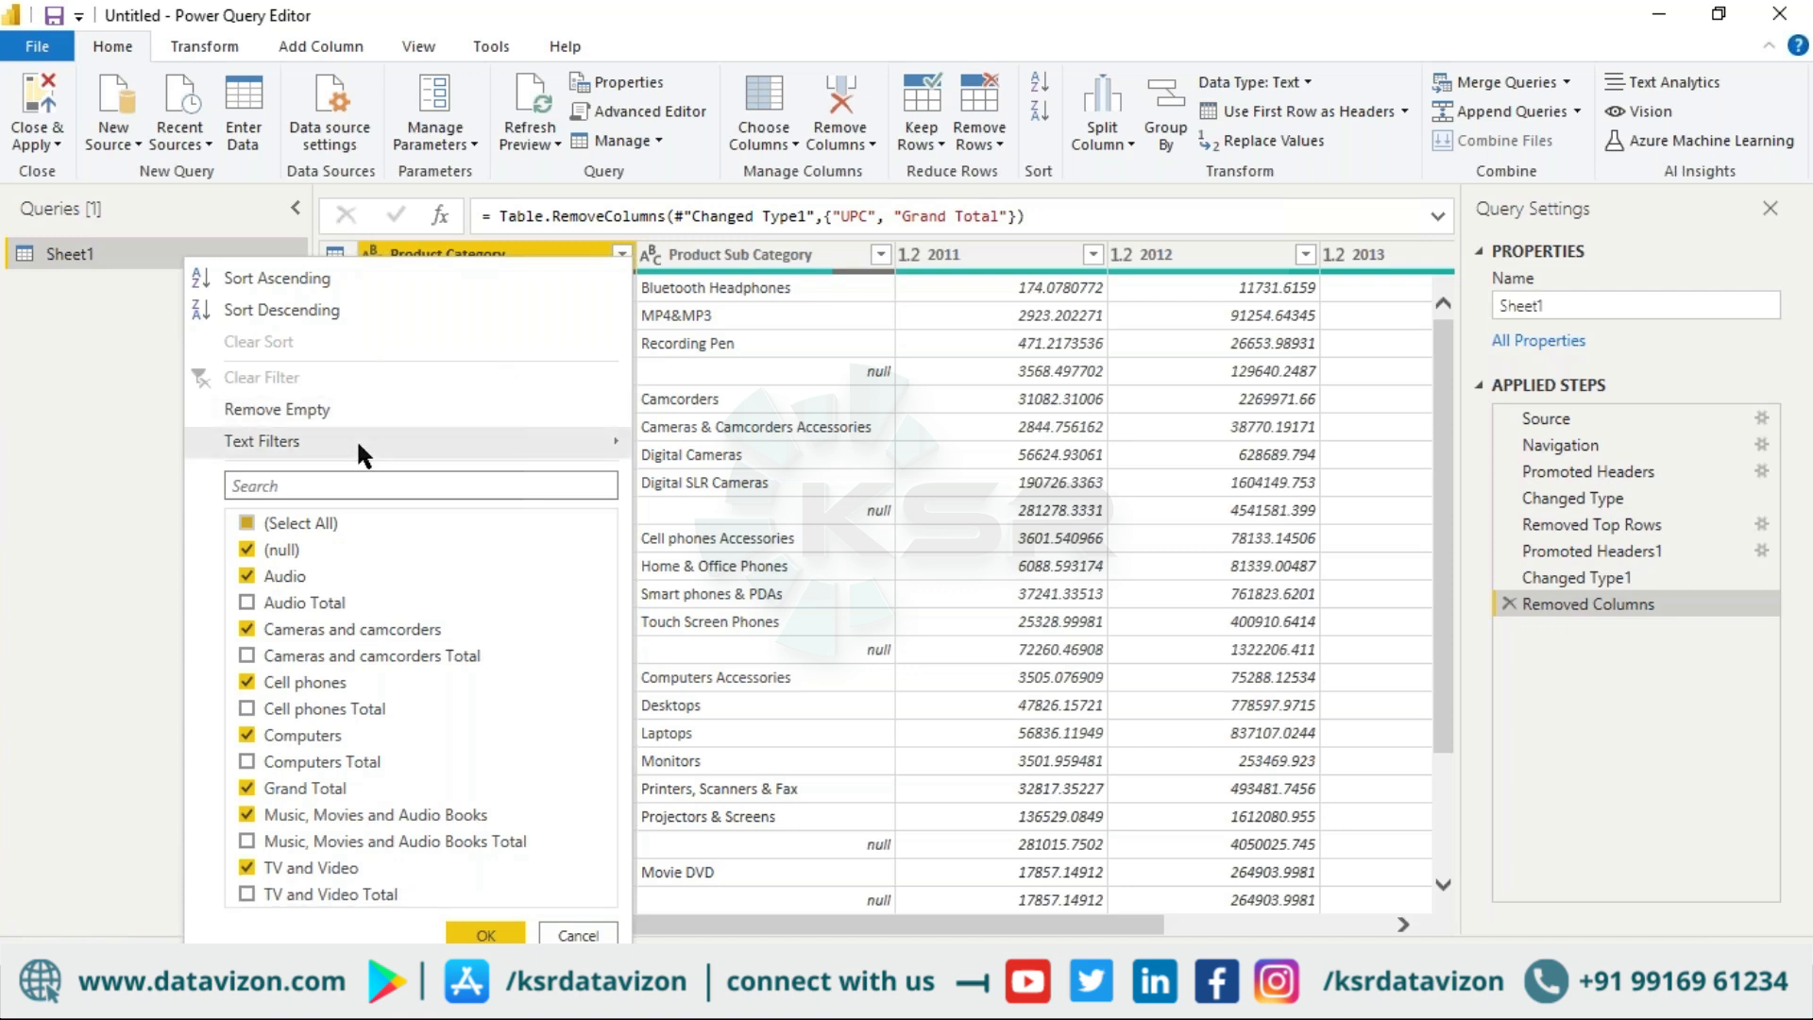
mouse_move(490, 436)
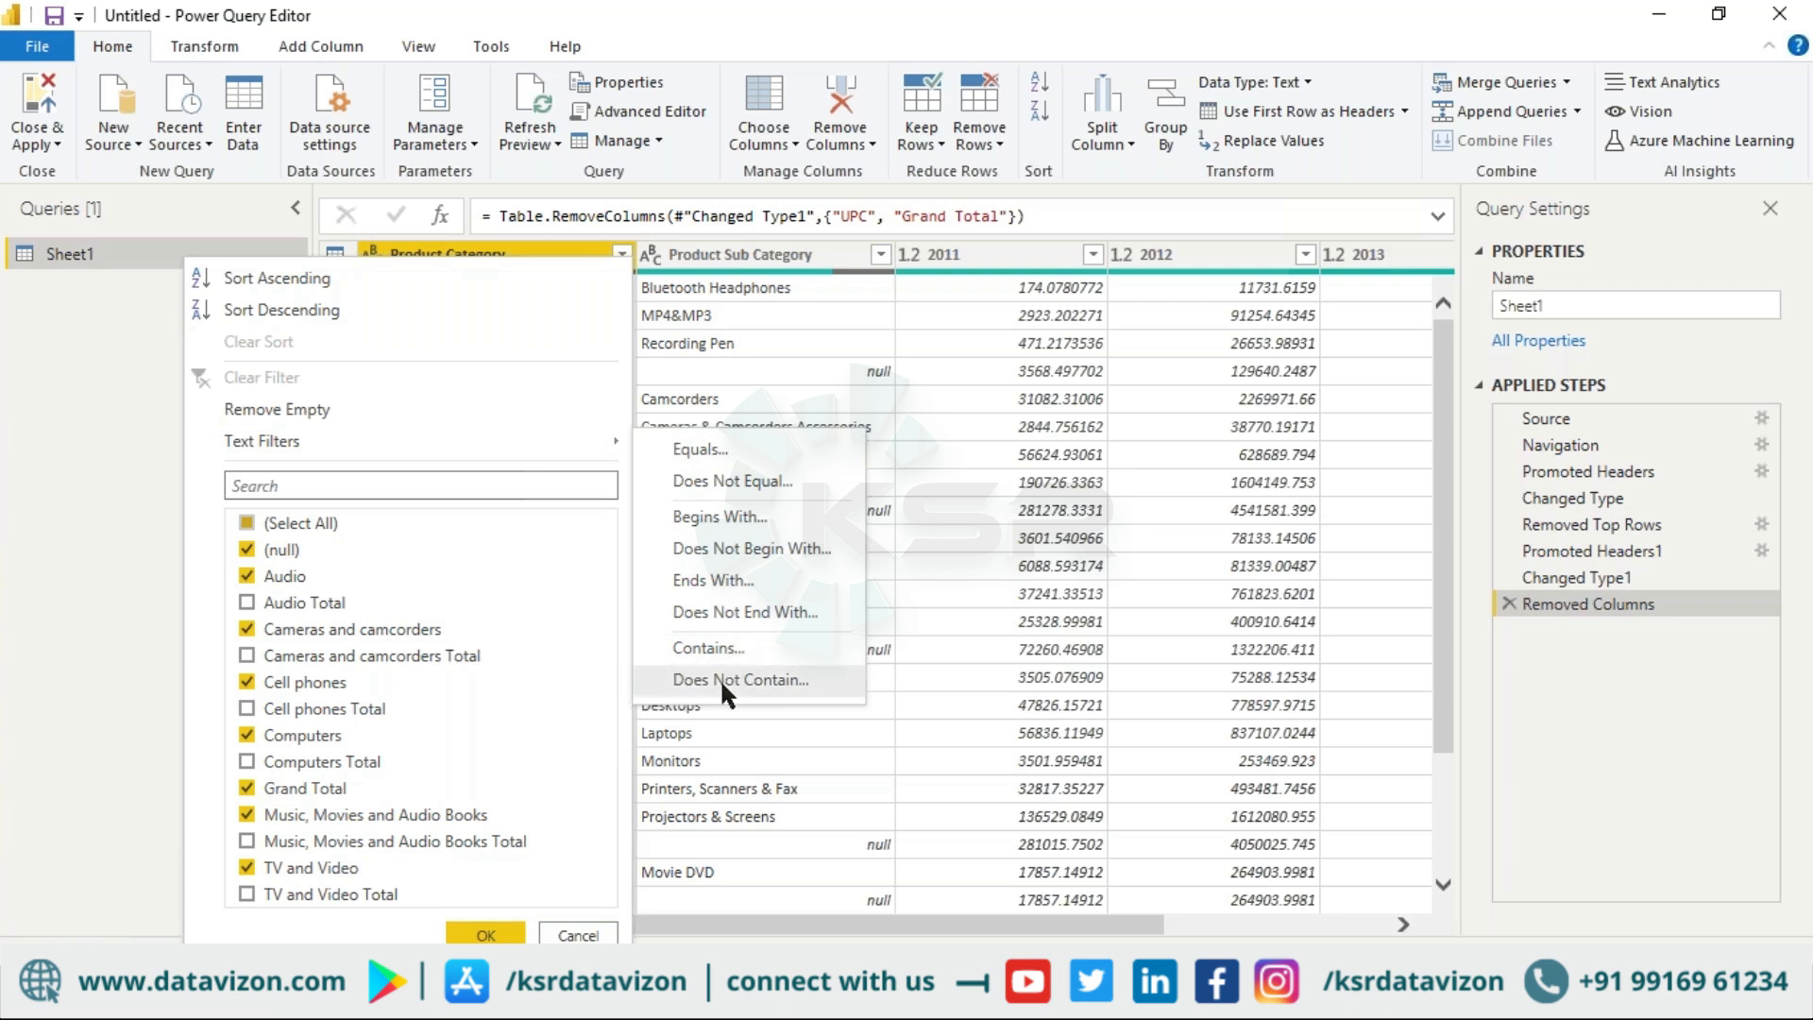
click(472, 935)
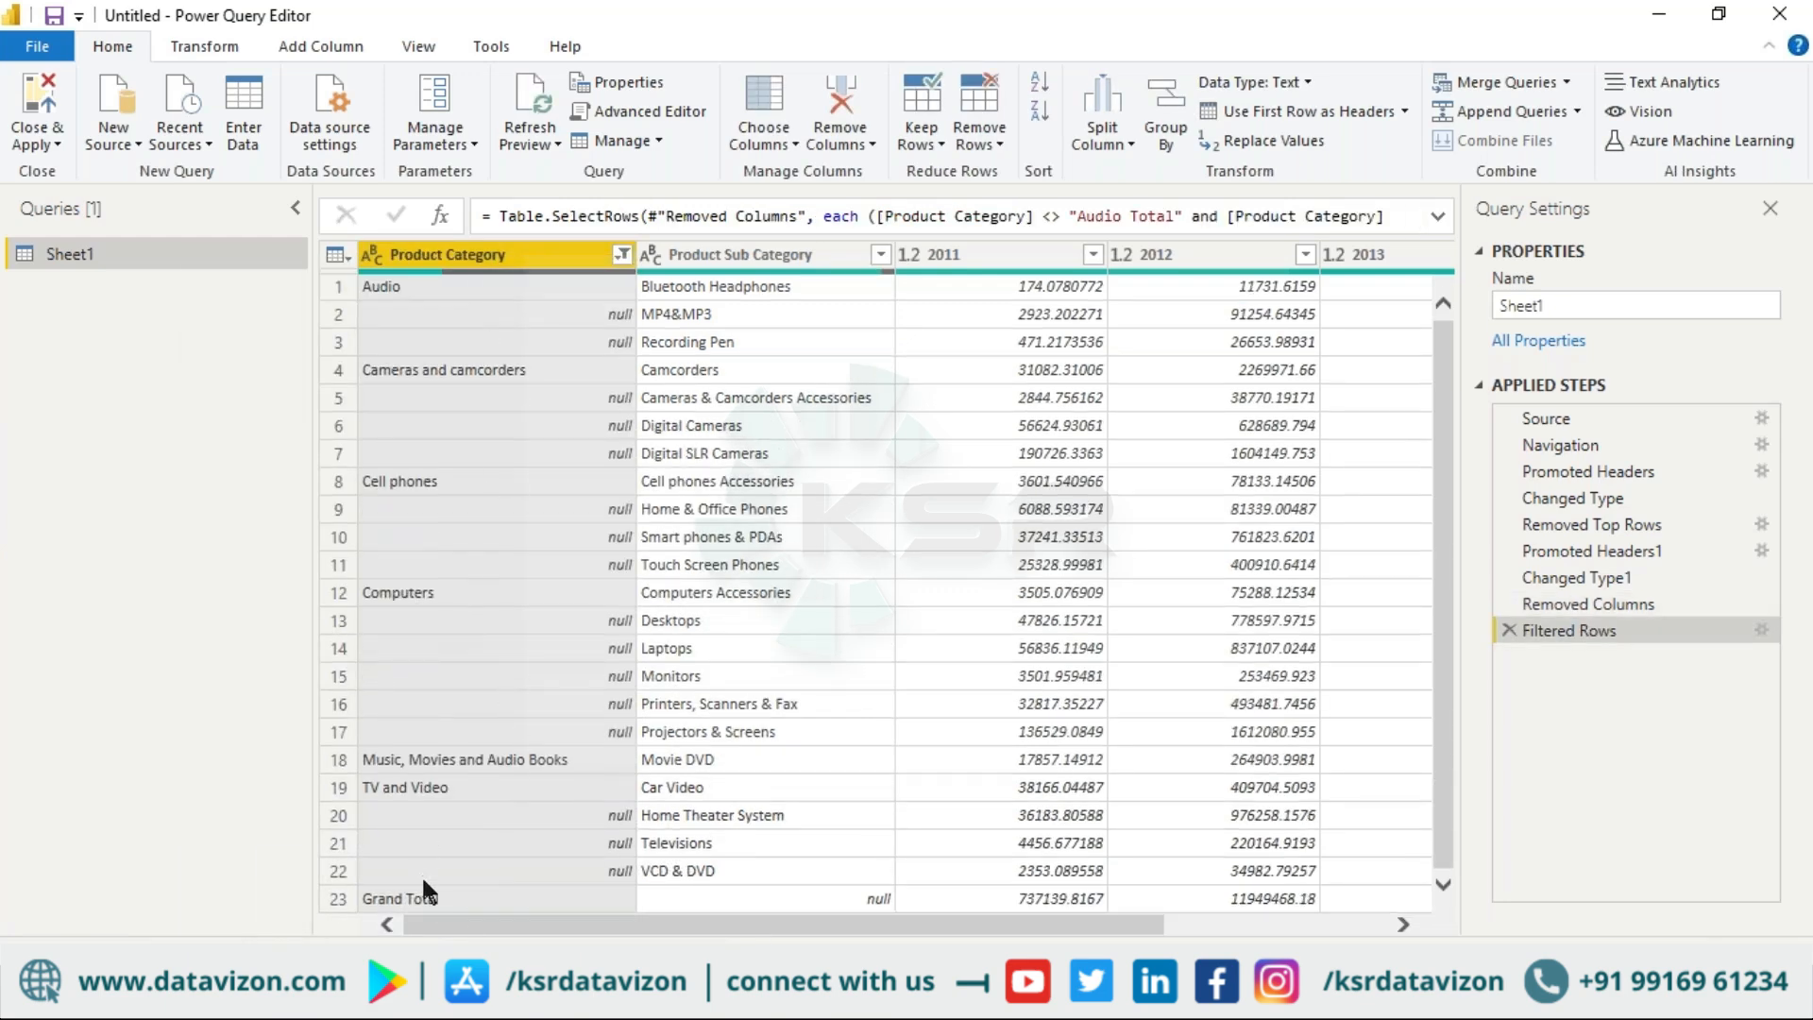
Step: Extend the Product Category filter to also exclude the Grand Total row
click(623, 254)
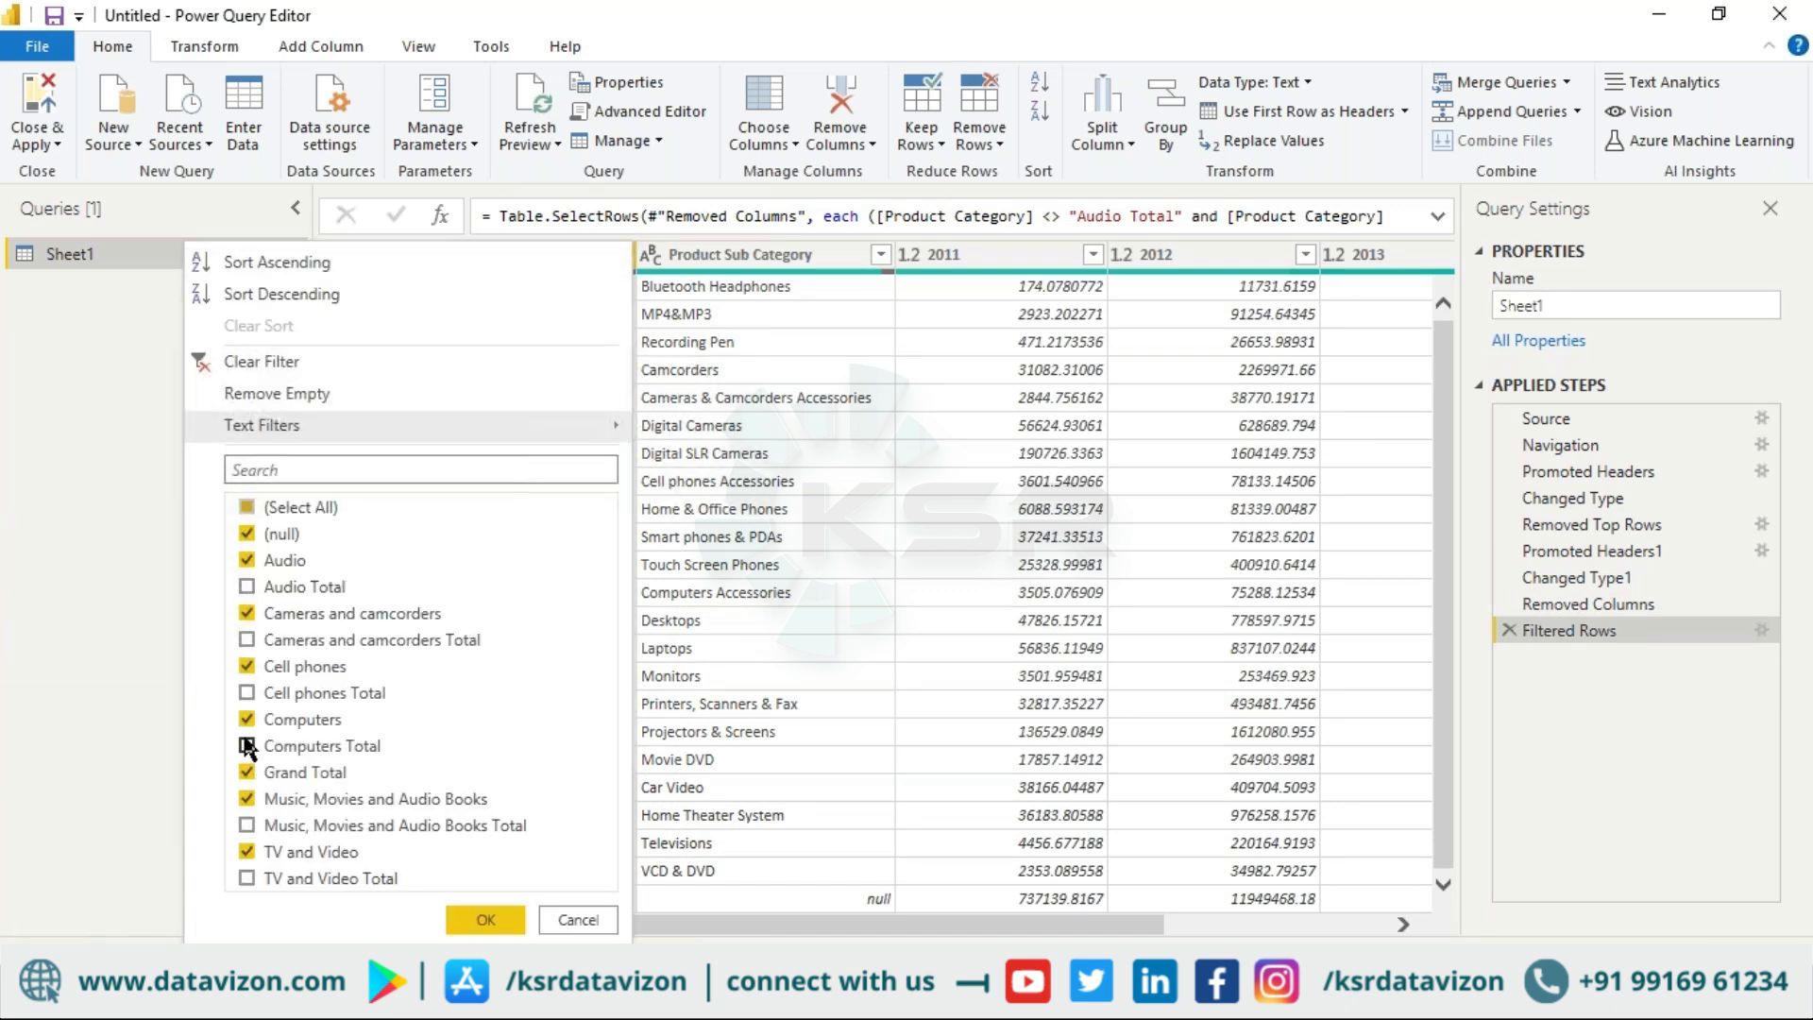
click(246, 772)
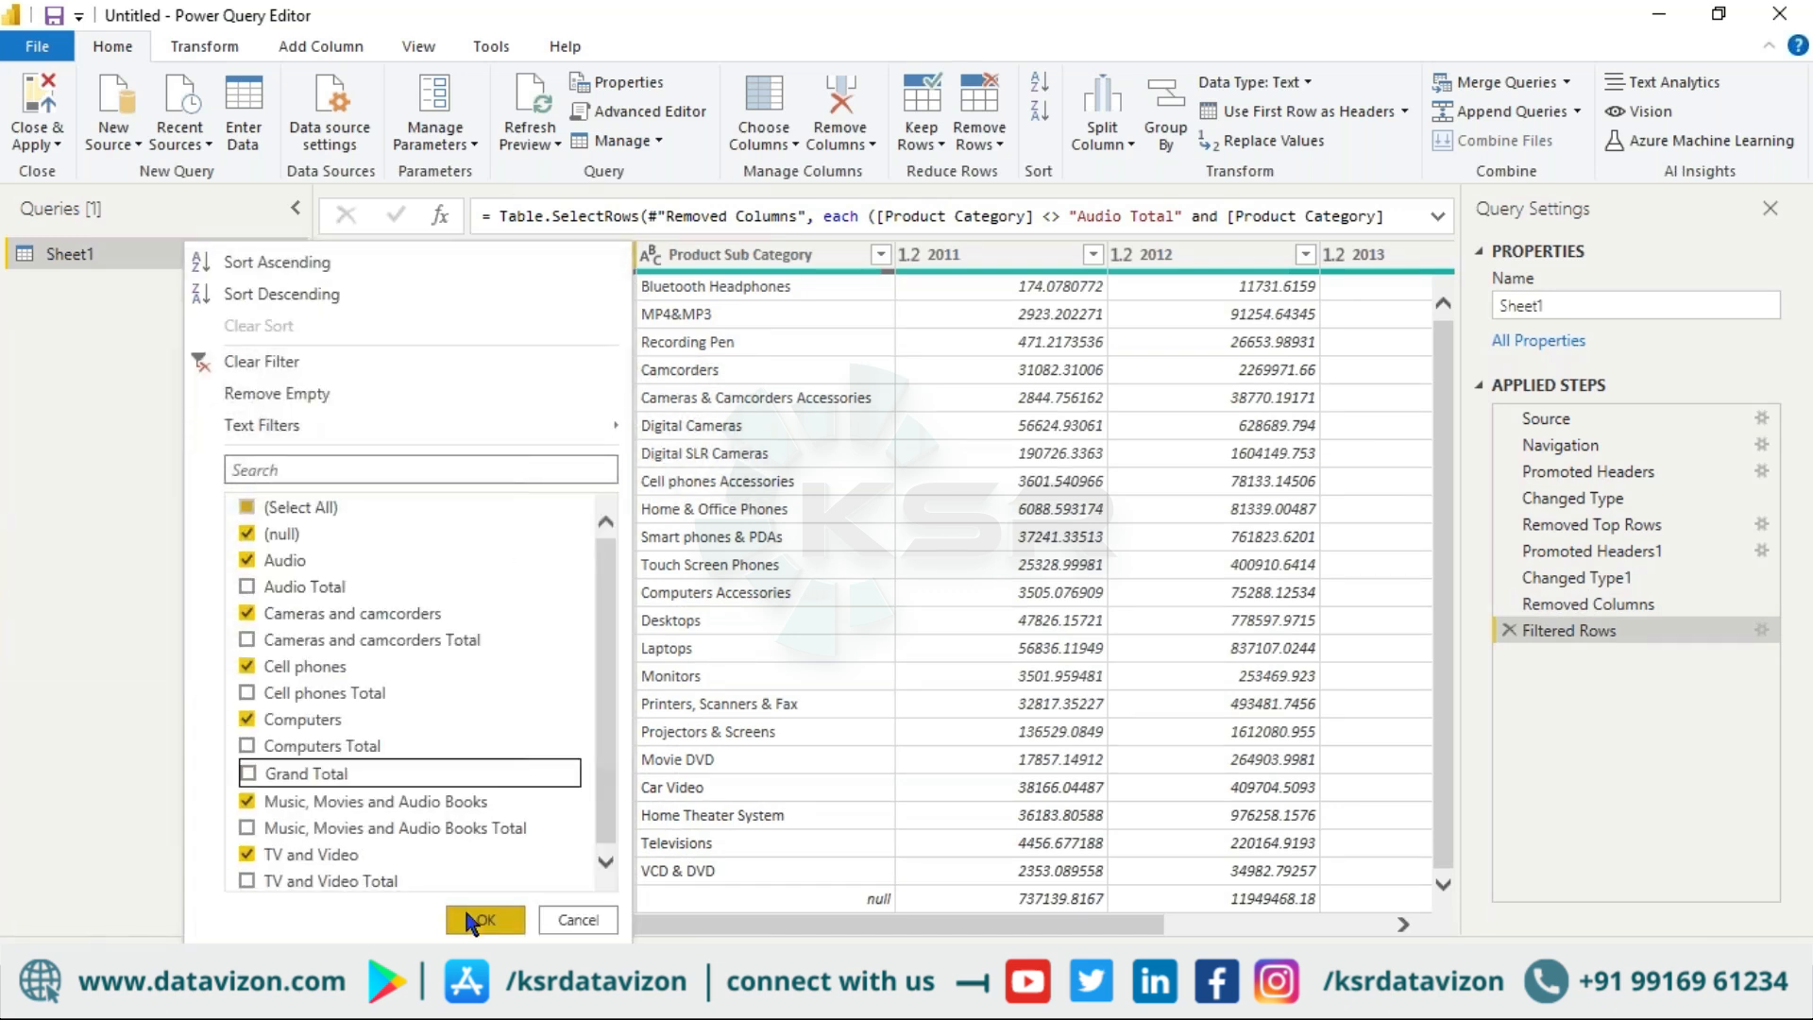
click(485, 920)
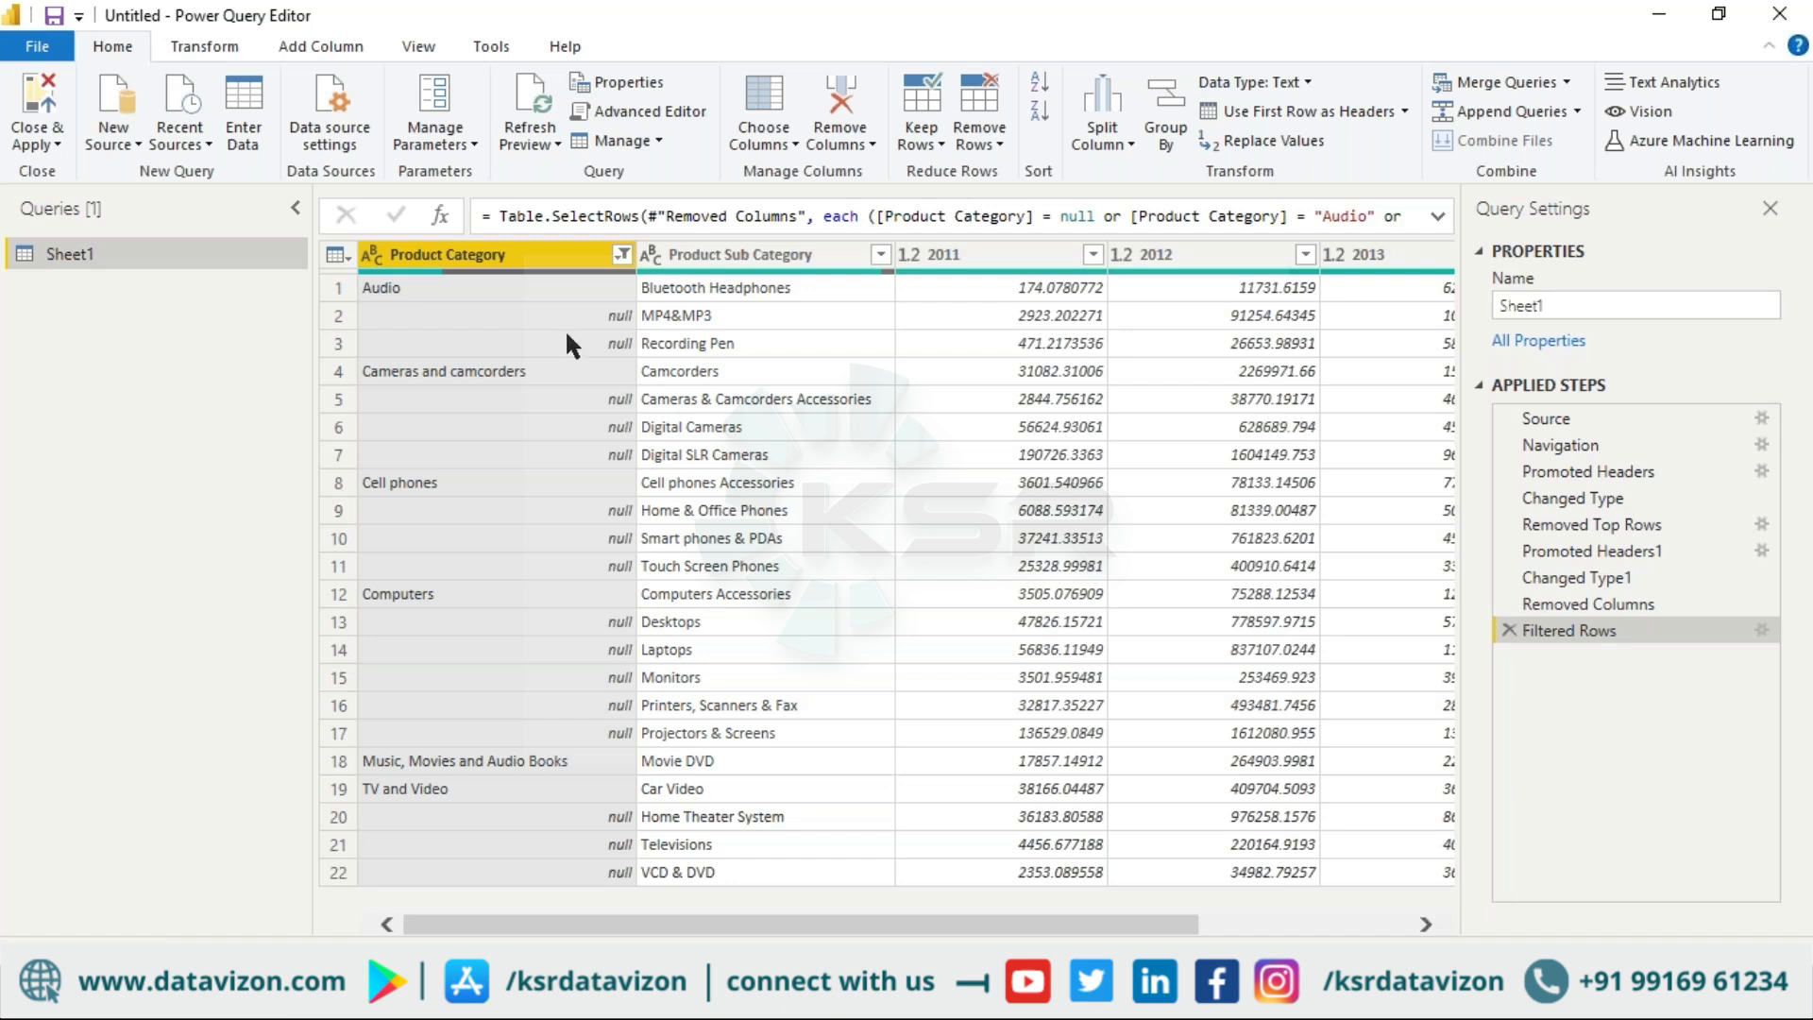
Step: Examine the null Product Category cells under Audio and Cell phones, matching the phone rows to their subcategories
click(509, 307)
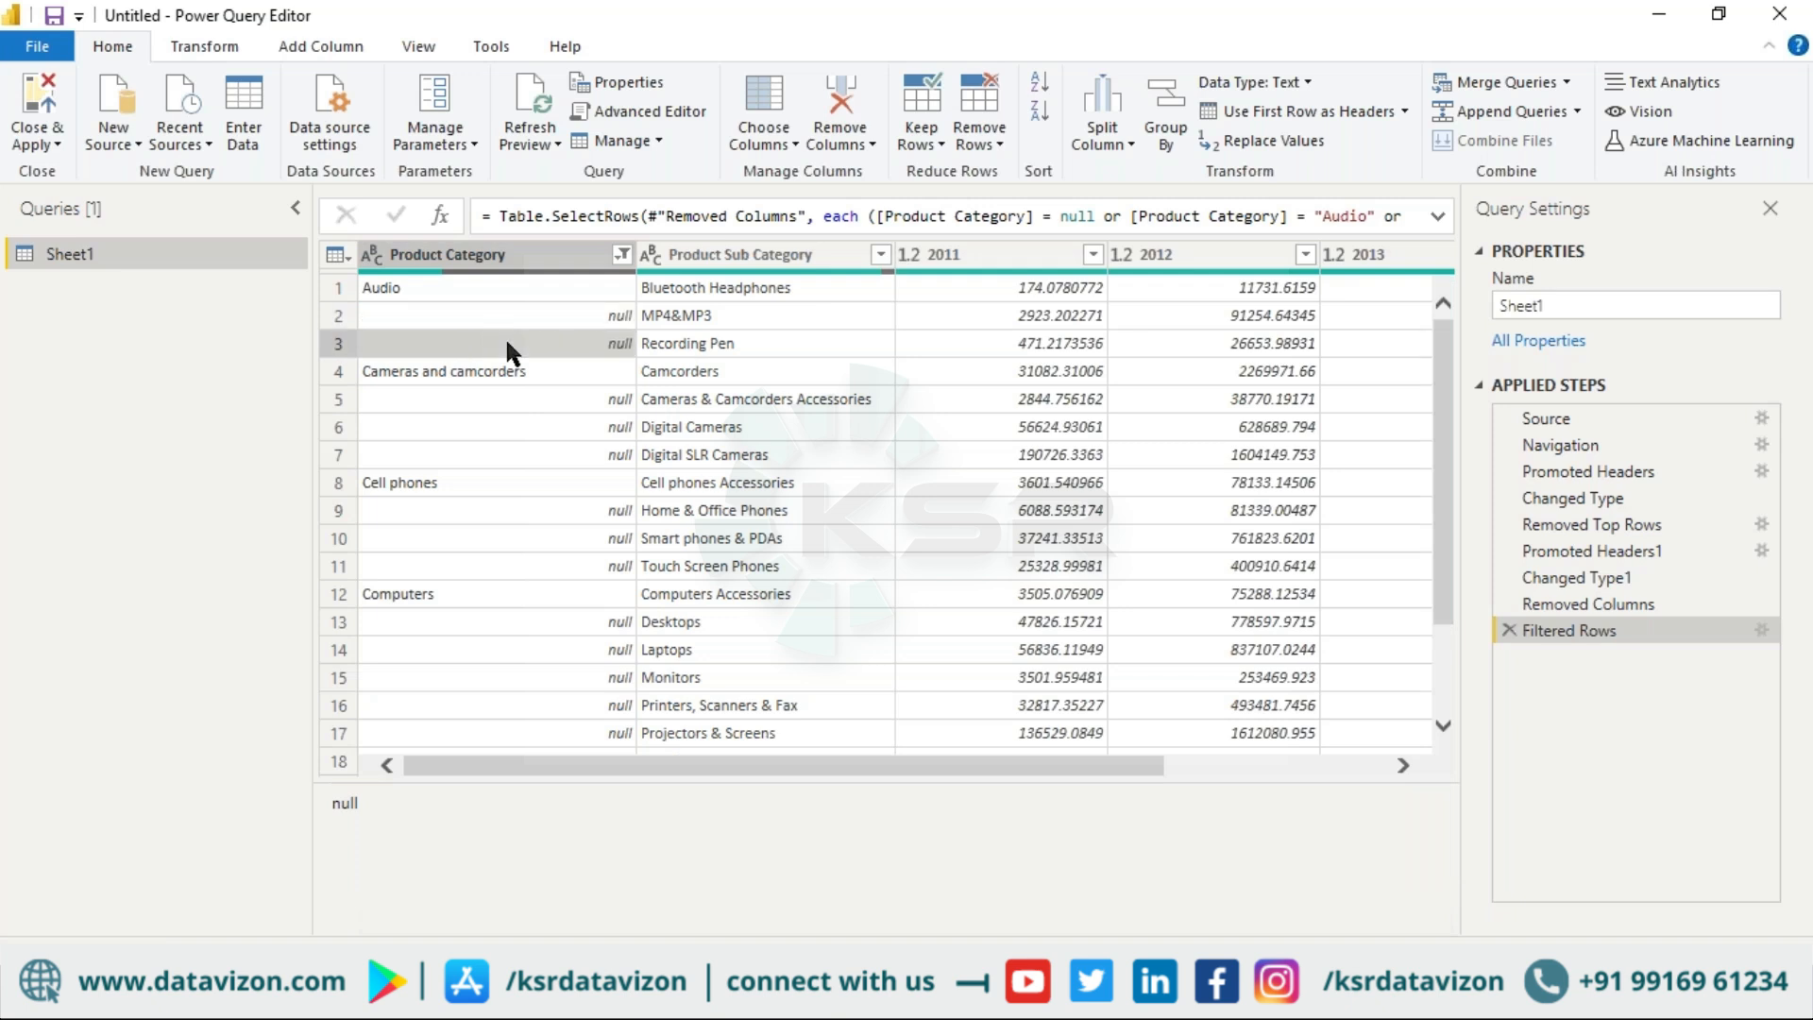
click(484, 513)
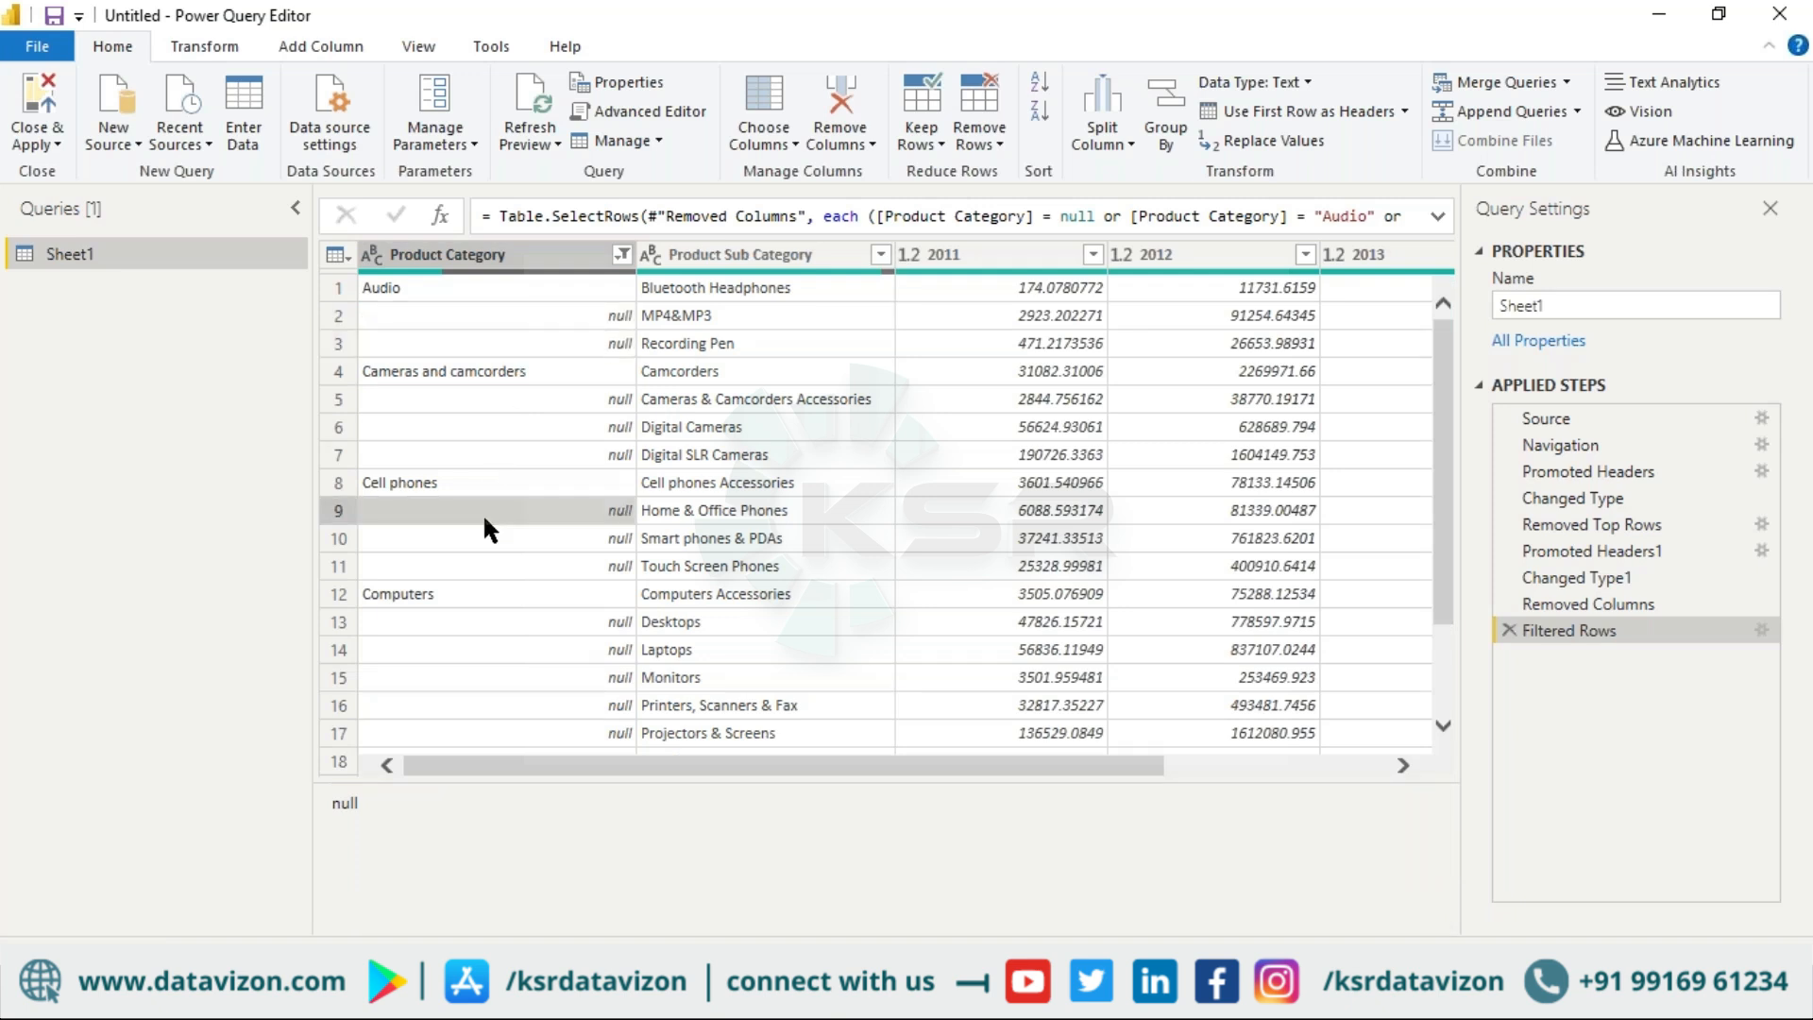
click(480, 536)
click(476, 482)
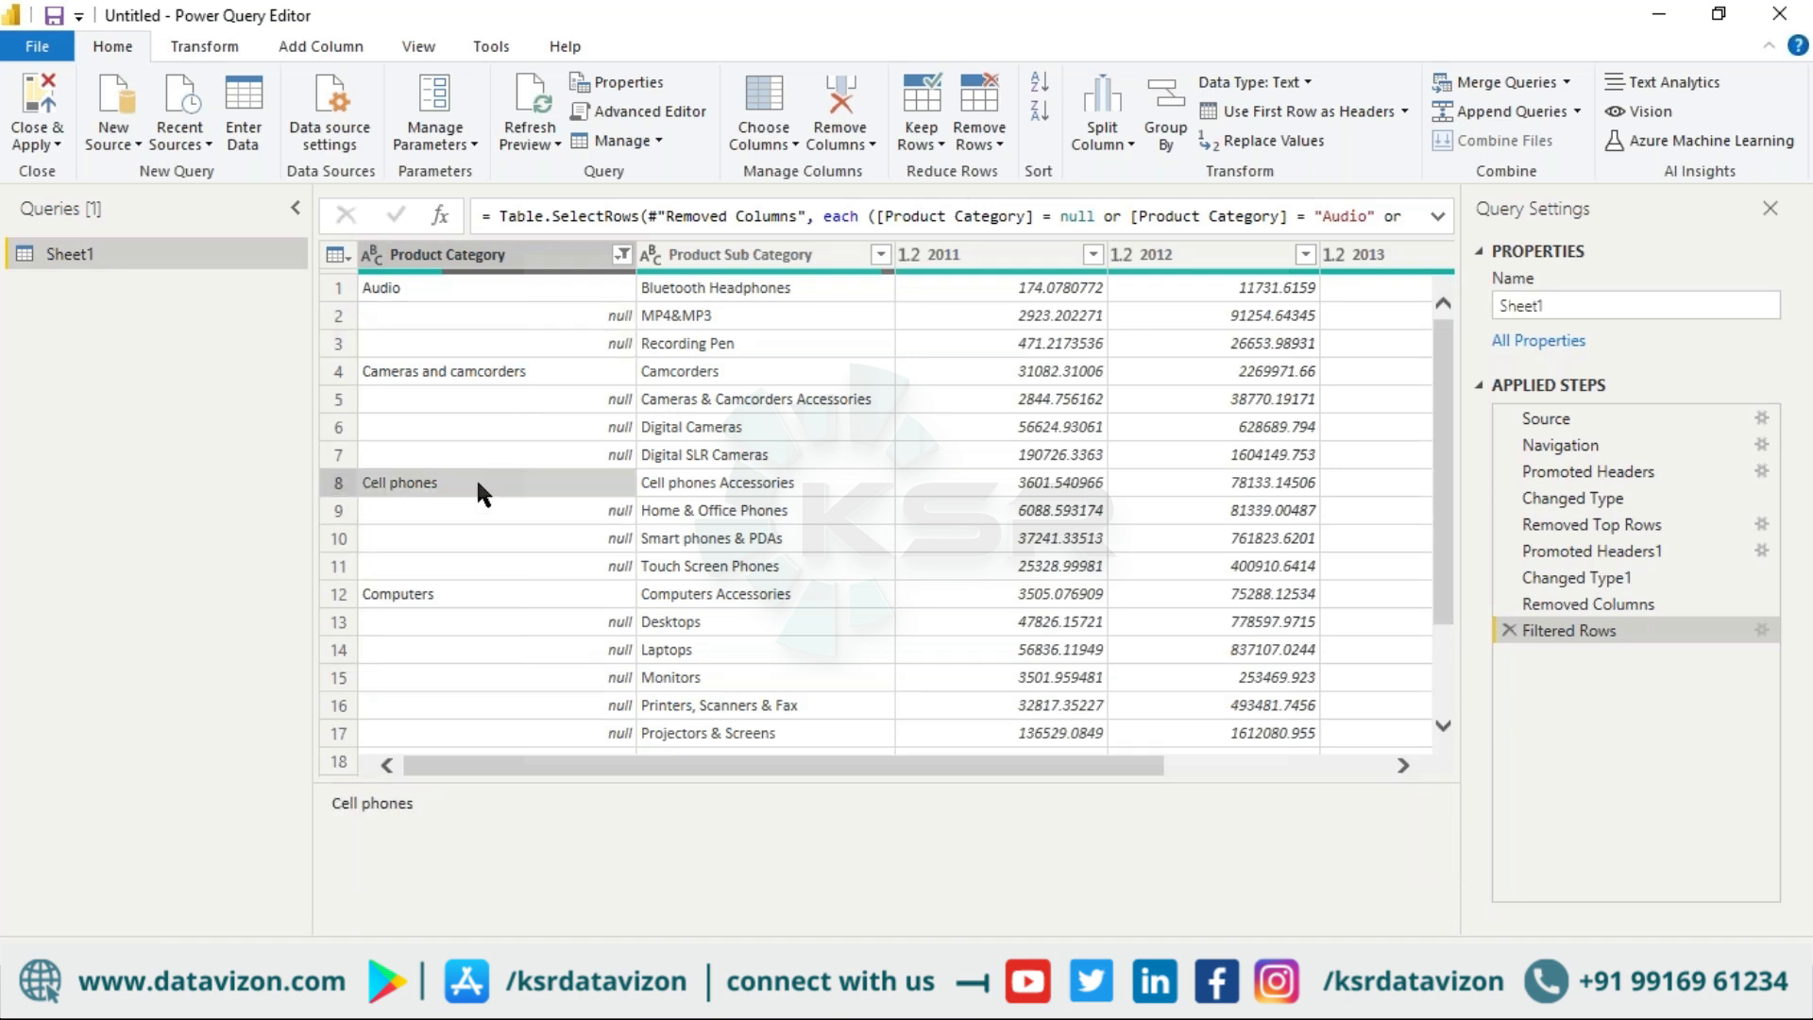
click(500, 508)
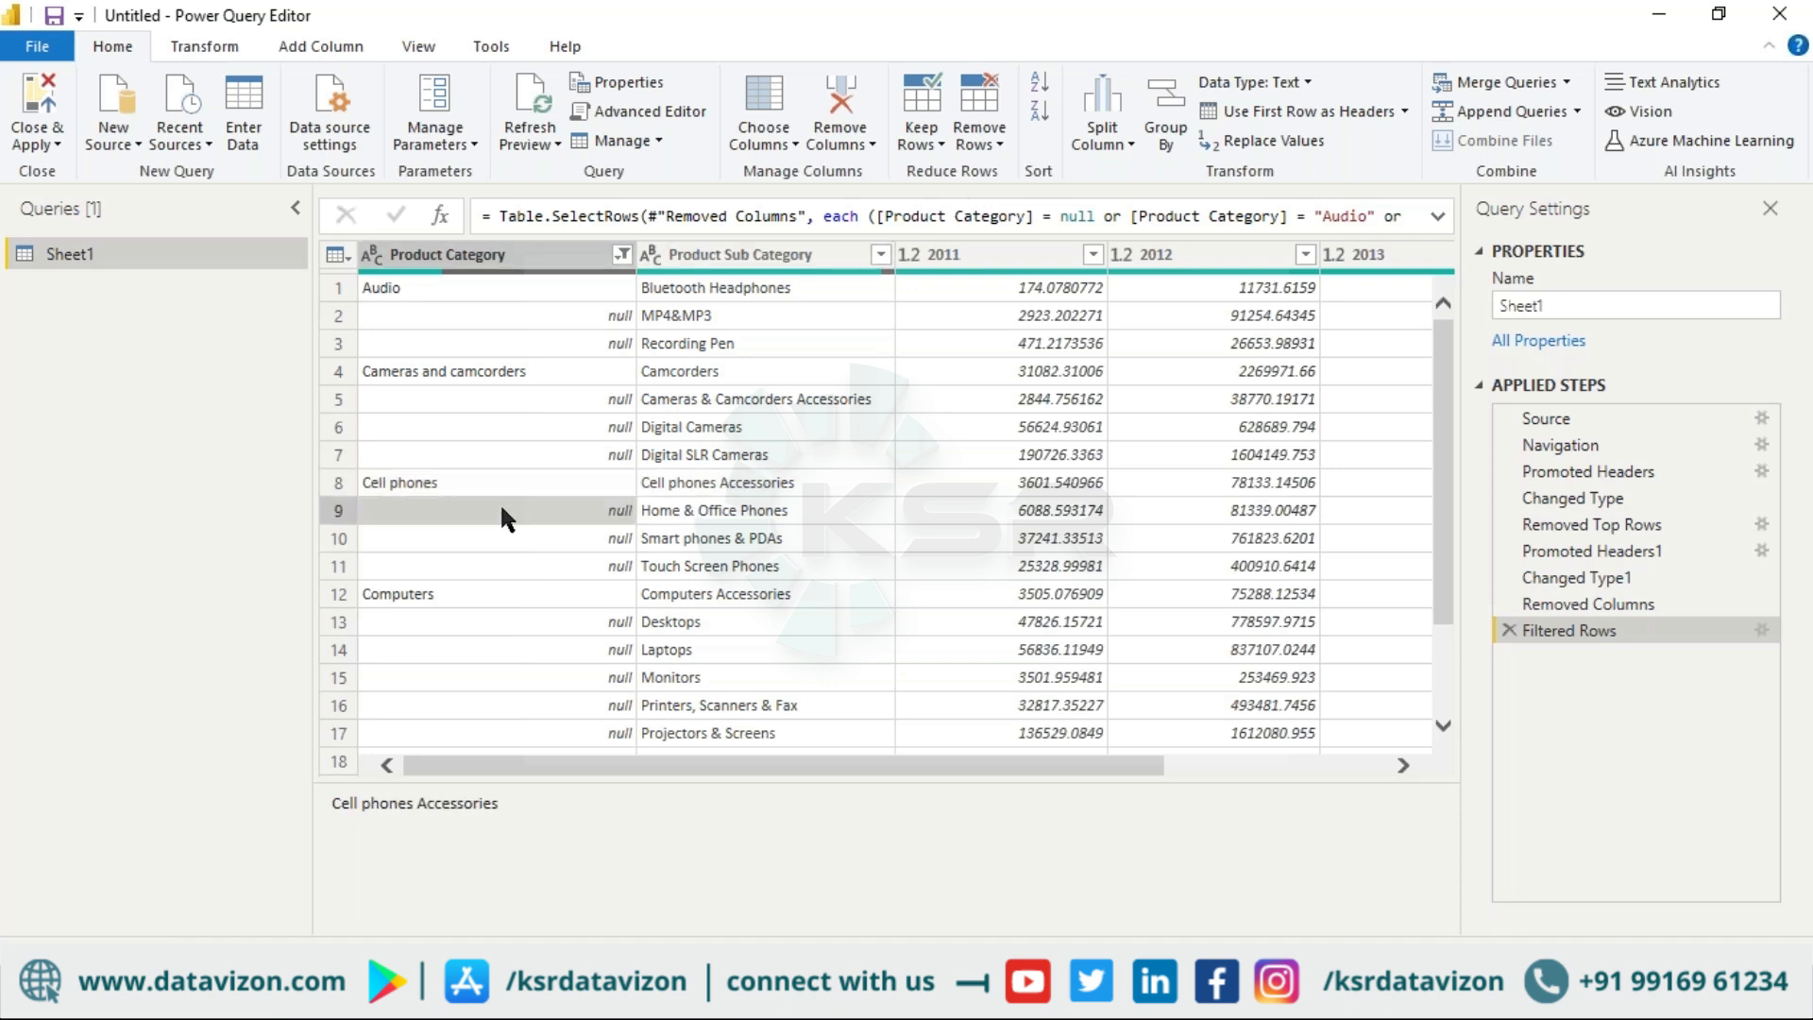
click(692, 514)
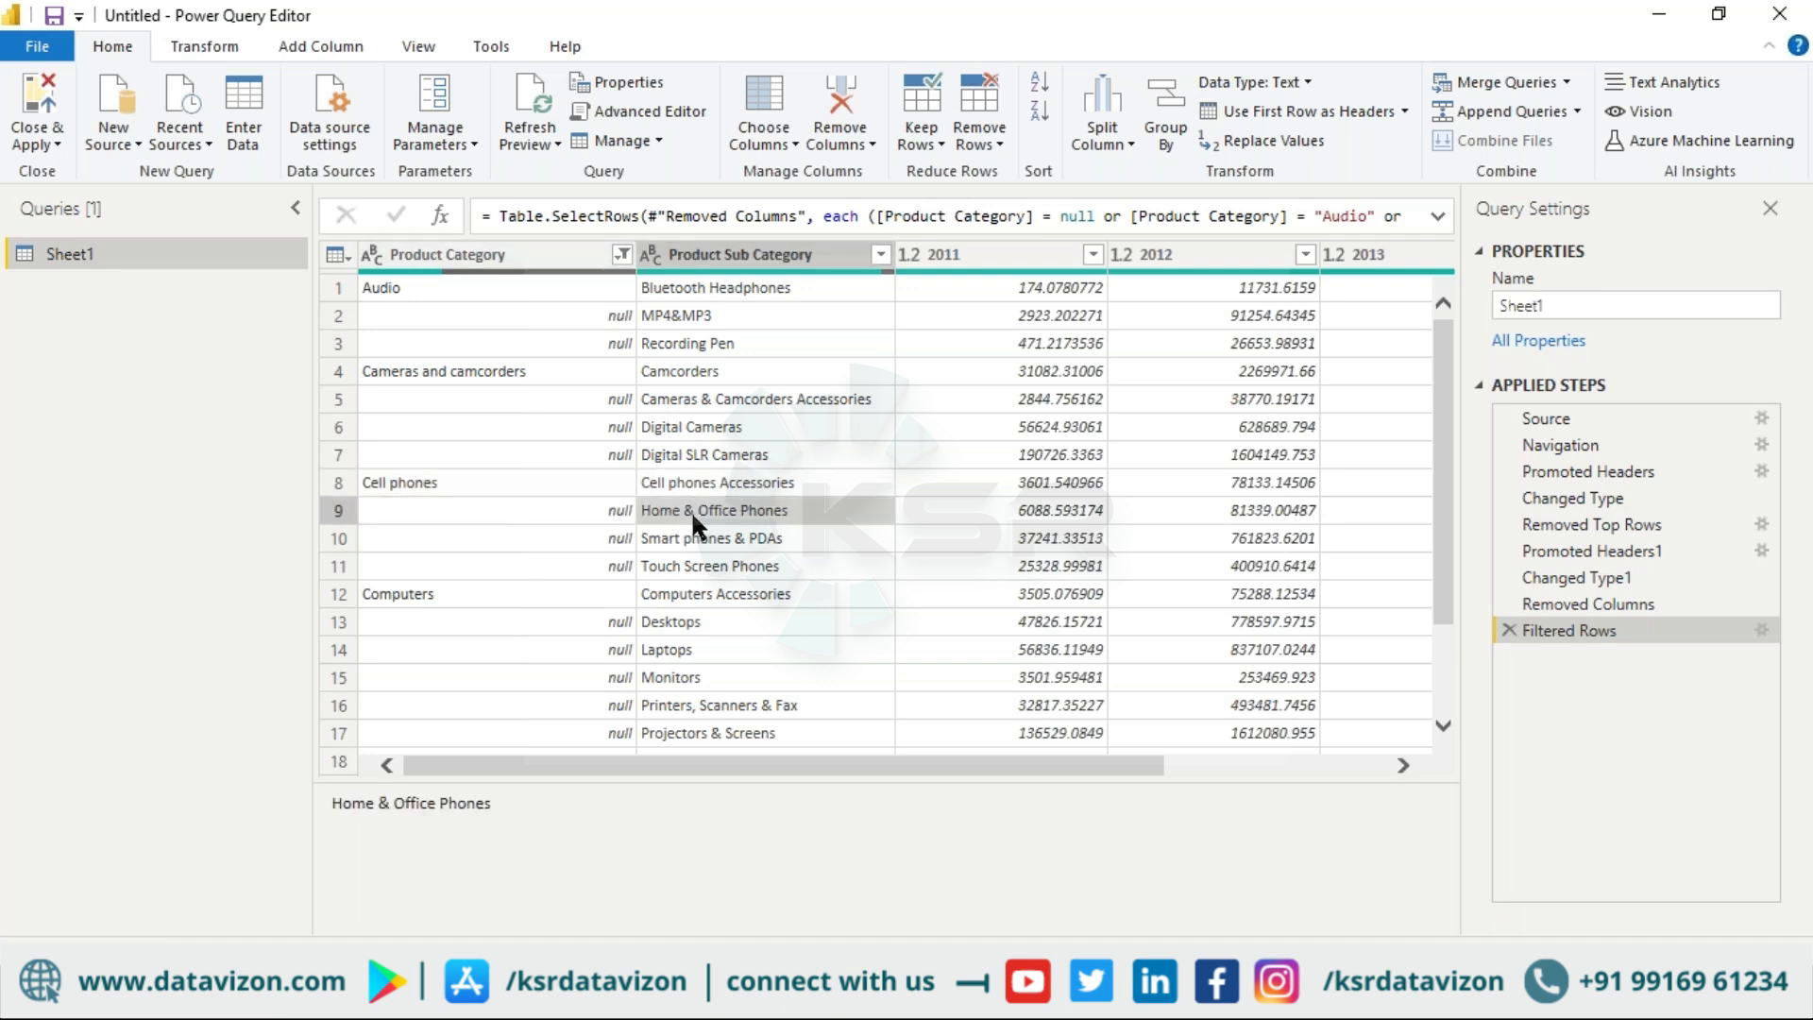
click(521, 535)
click(644, 536)
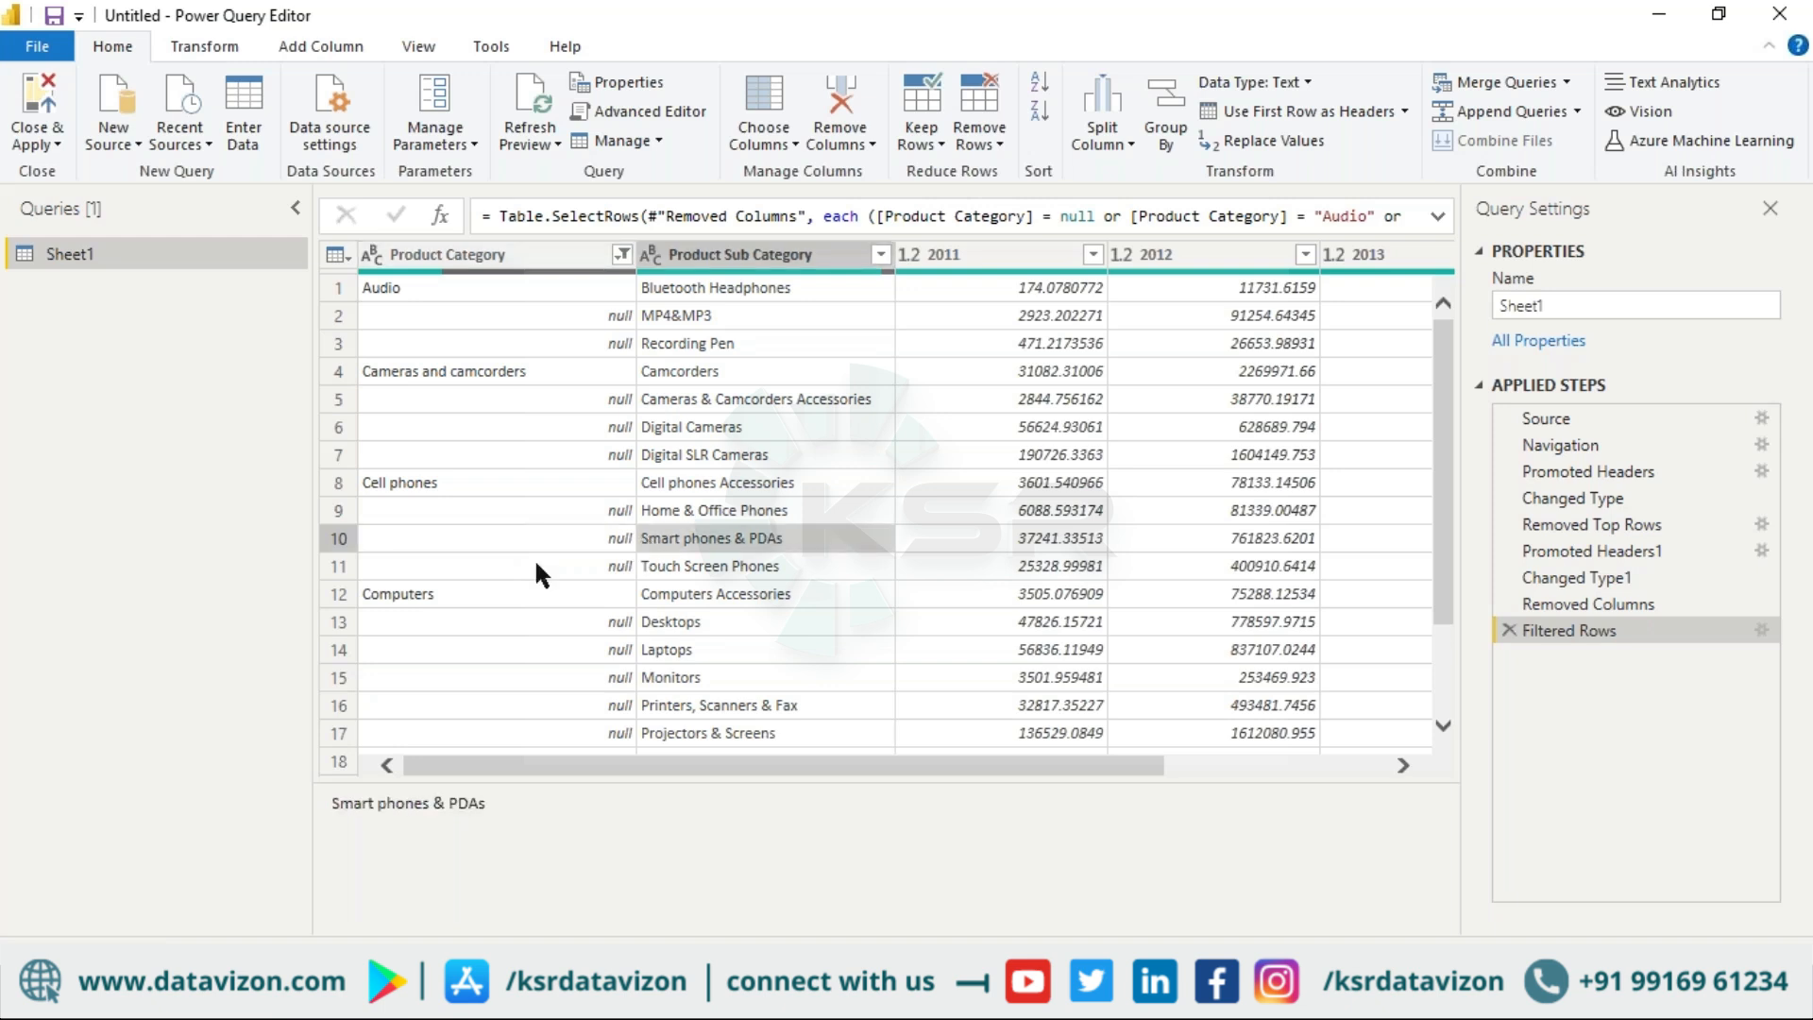
click(535, 564)
click(650, 562)
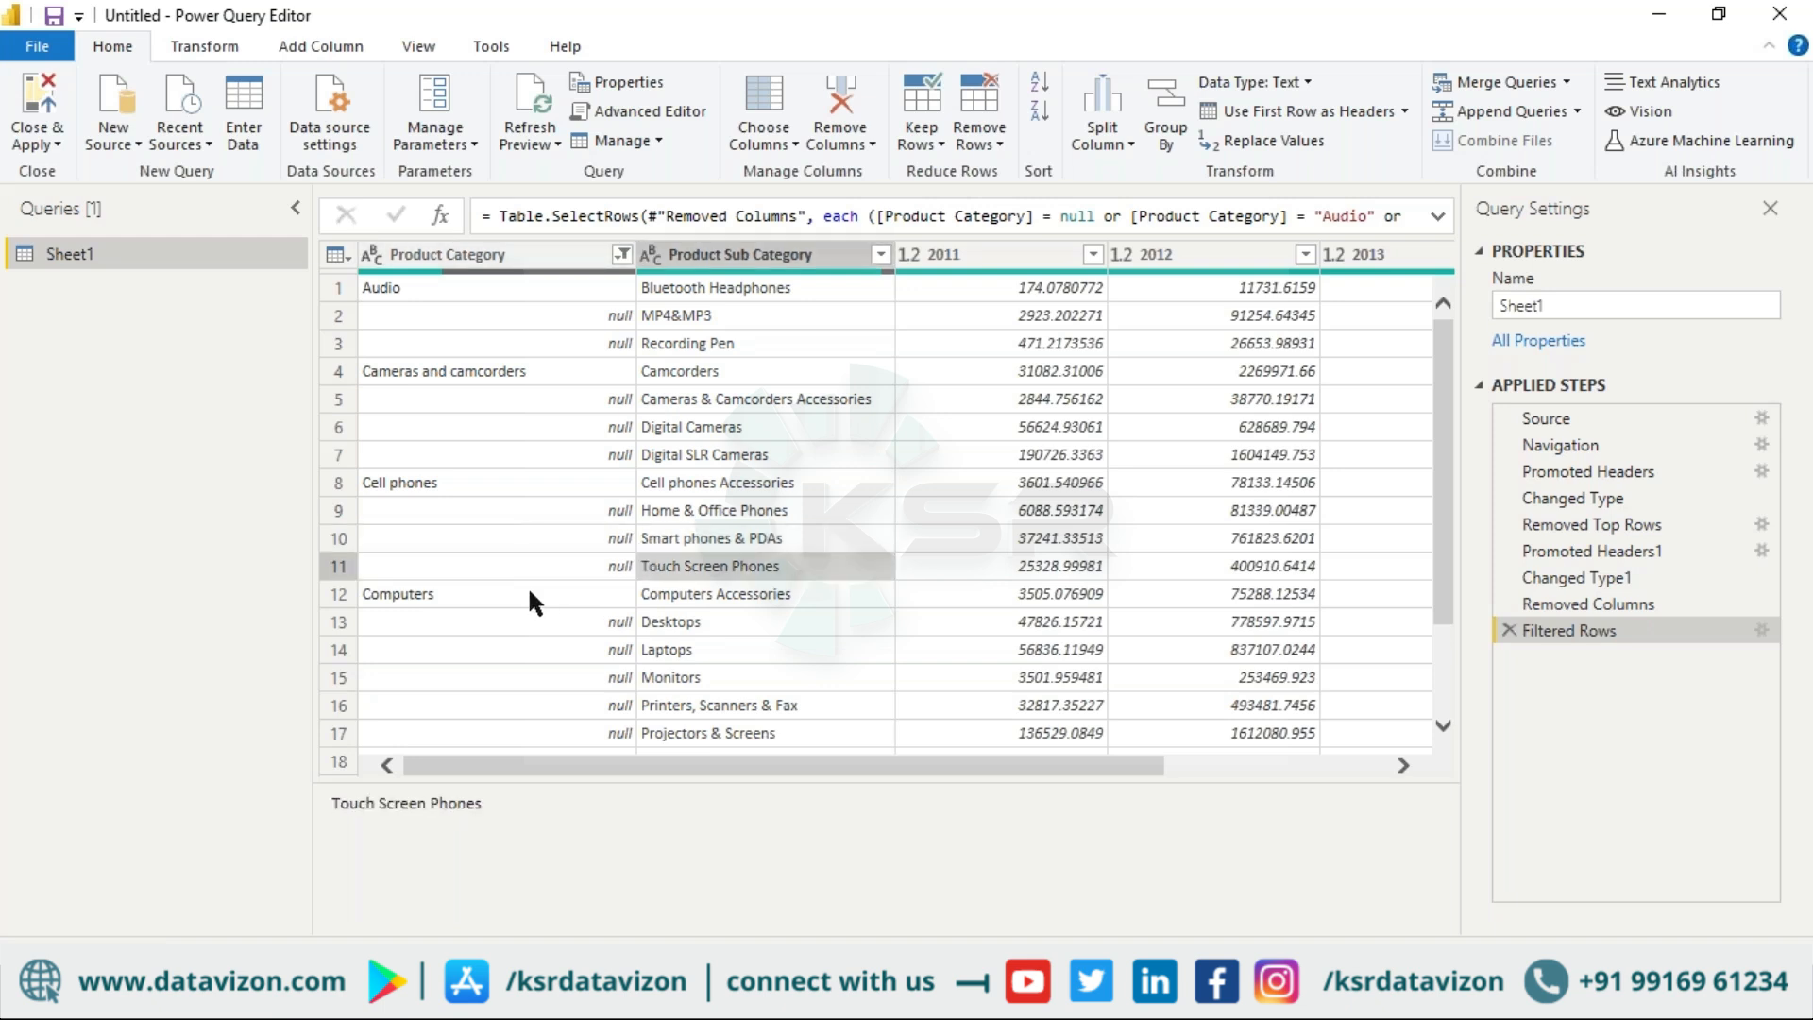
Step: Look through the Product Category column to see which category name applies to each group of null cells
click(474, 313)
click(477, 347)
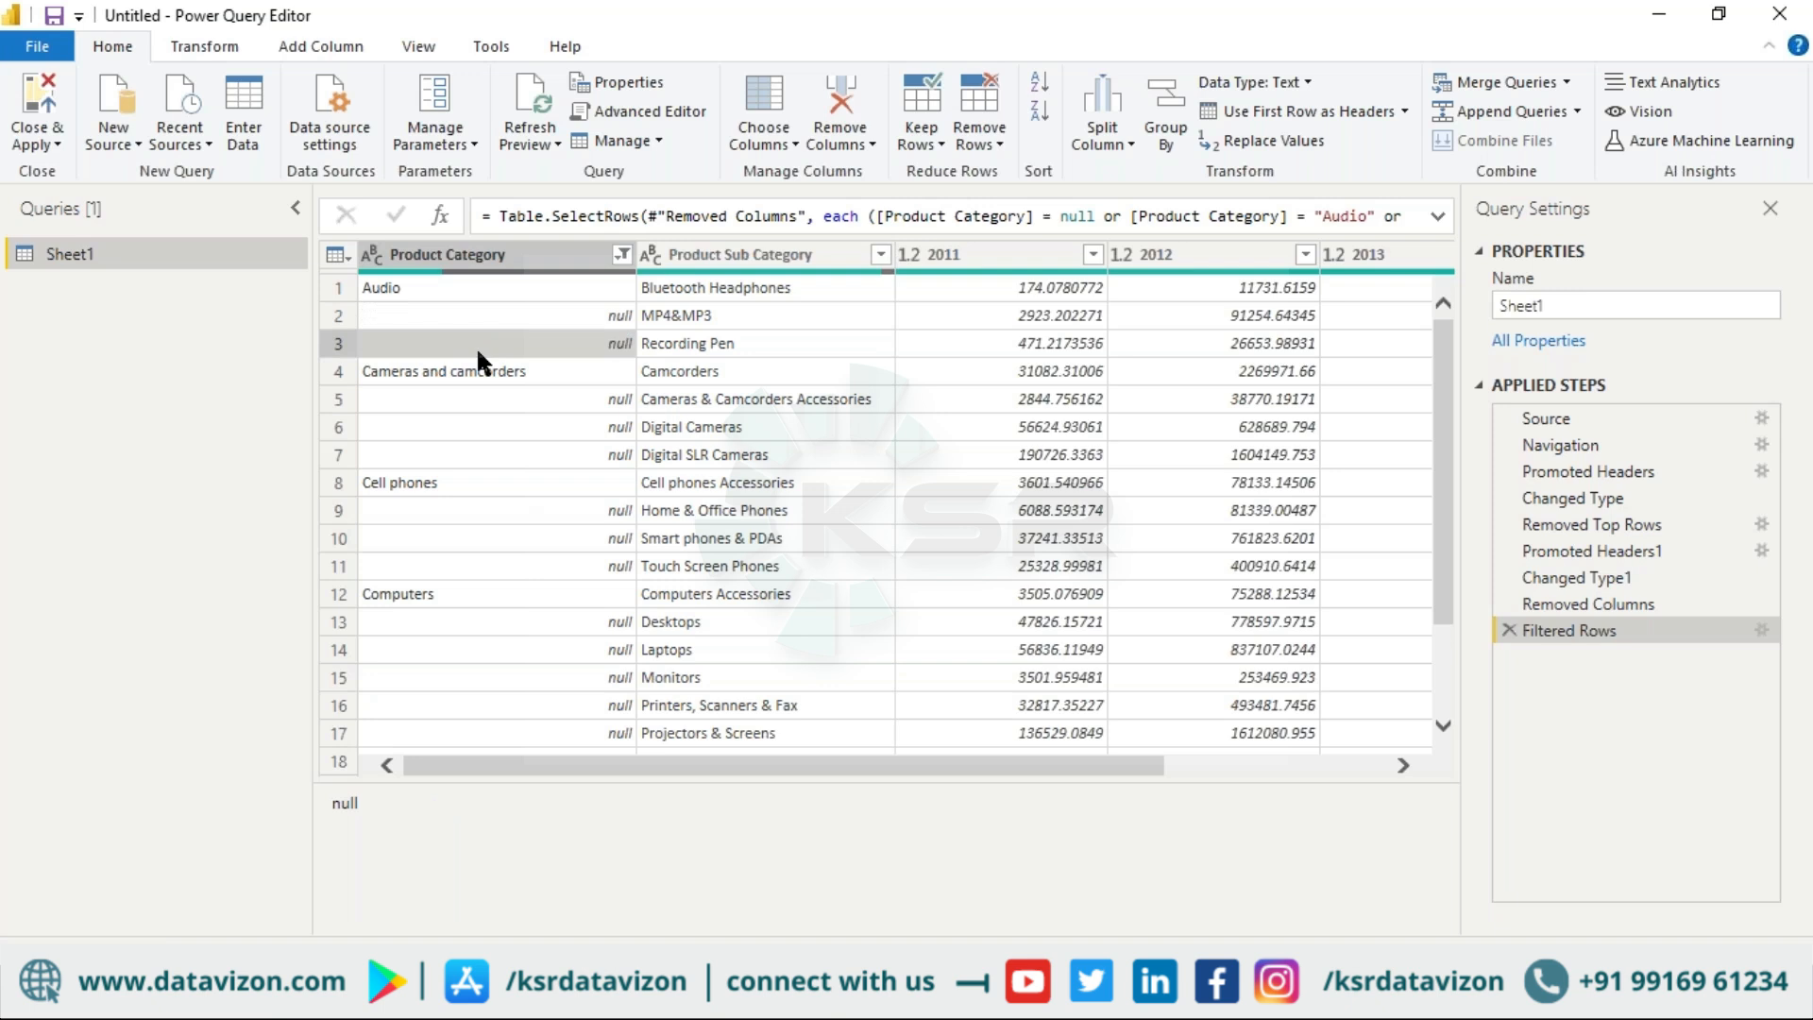
click(468, 315)
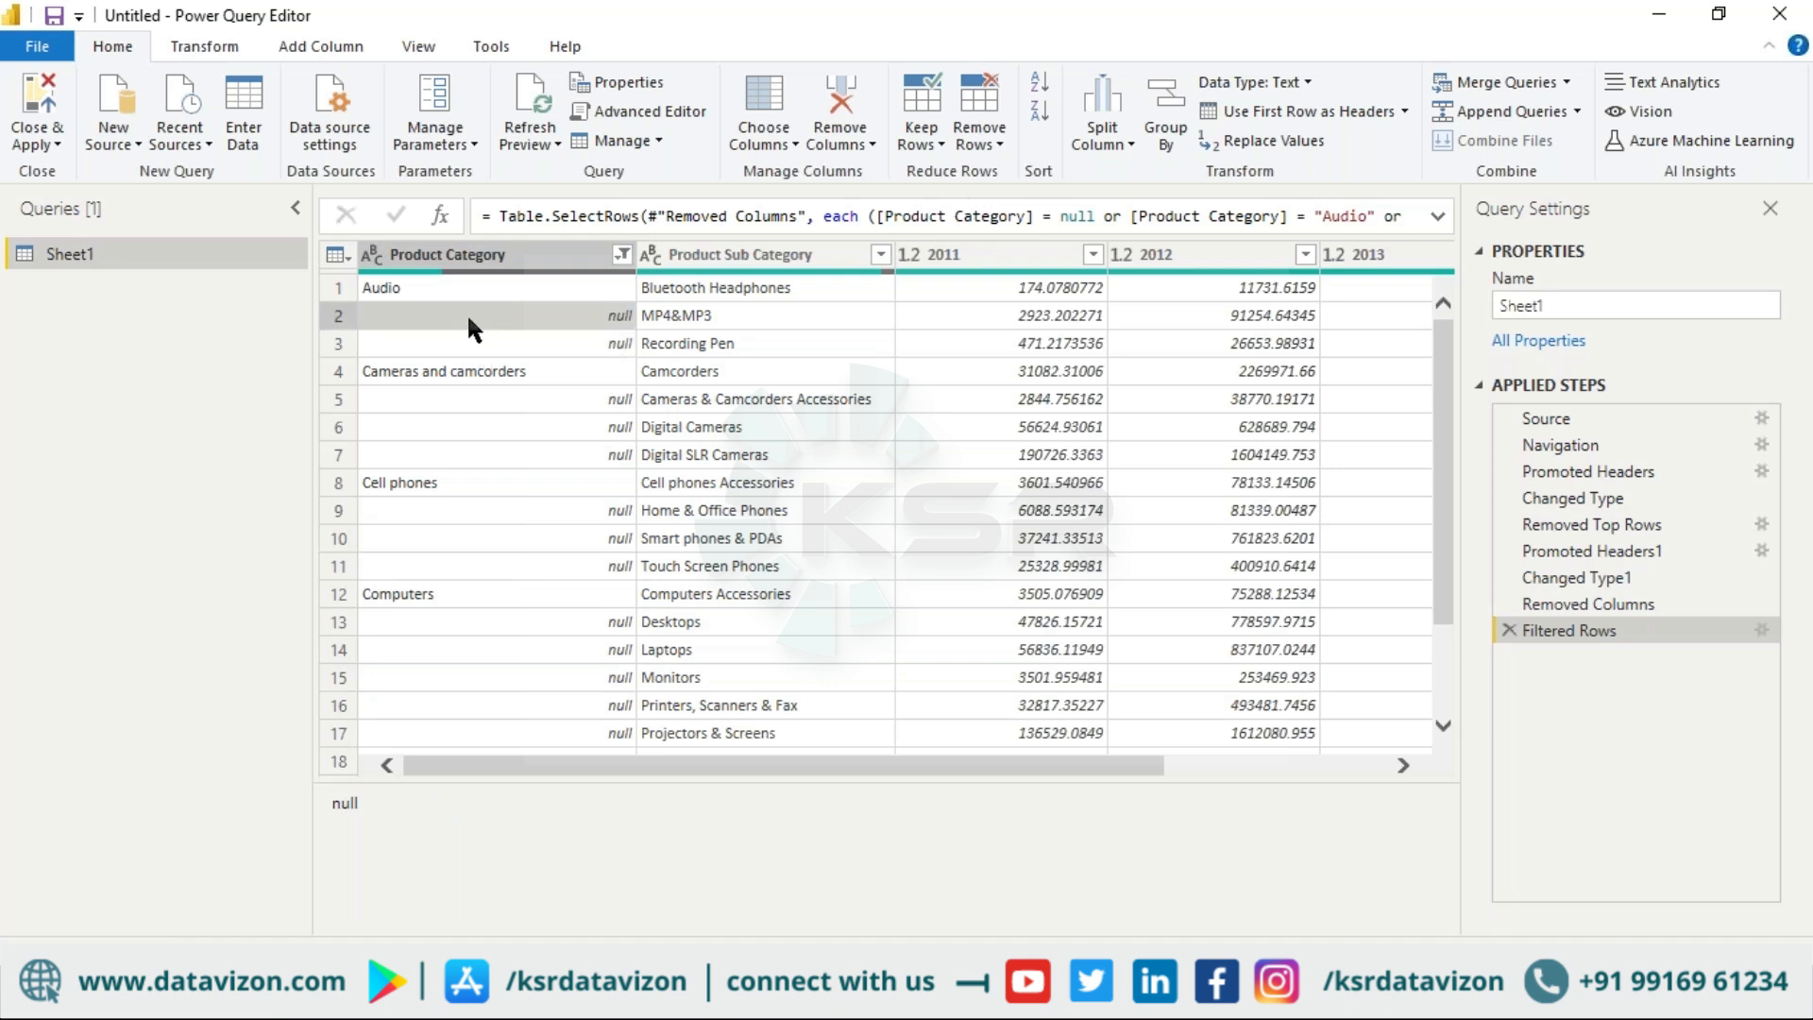
click(444, 261)
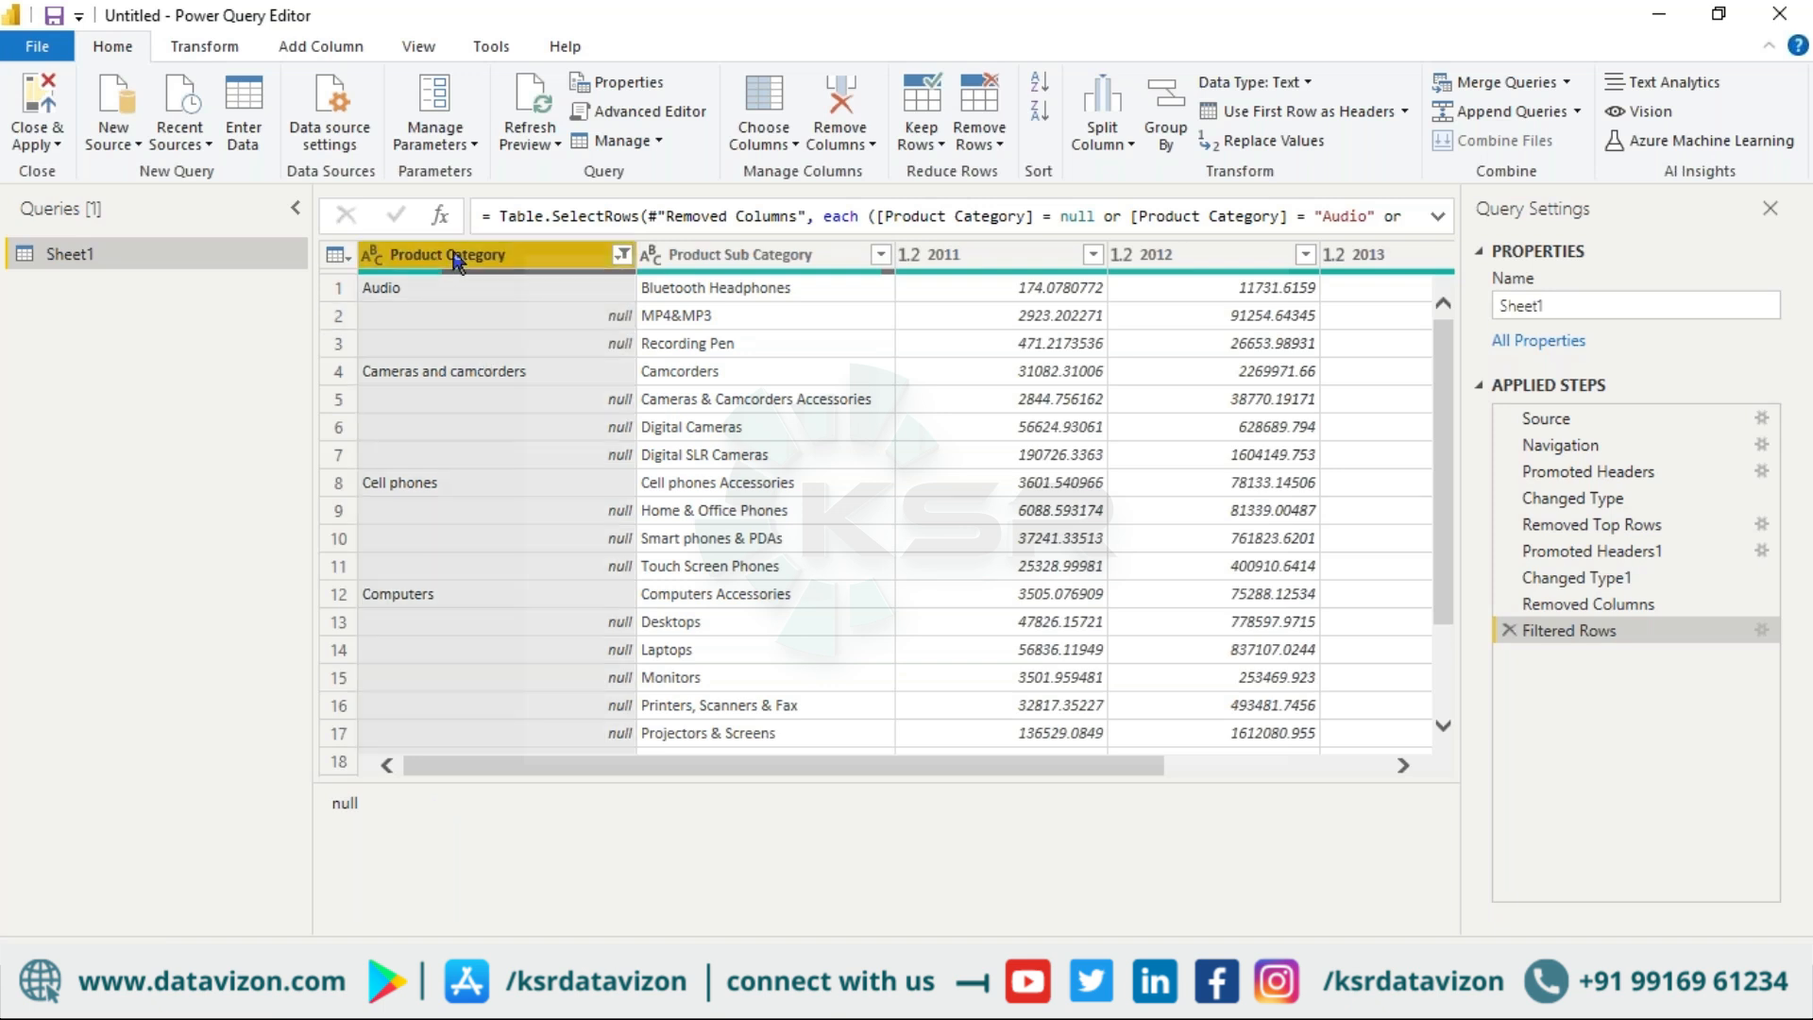
click(424, 369)
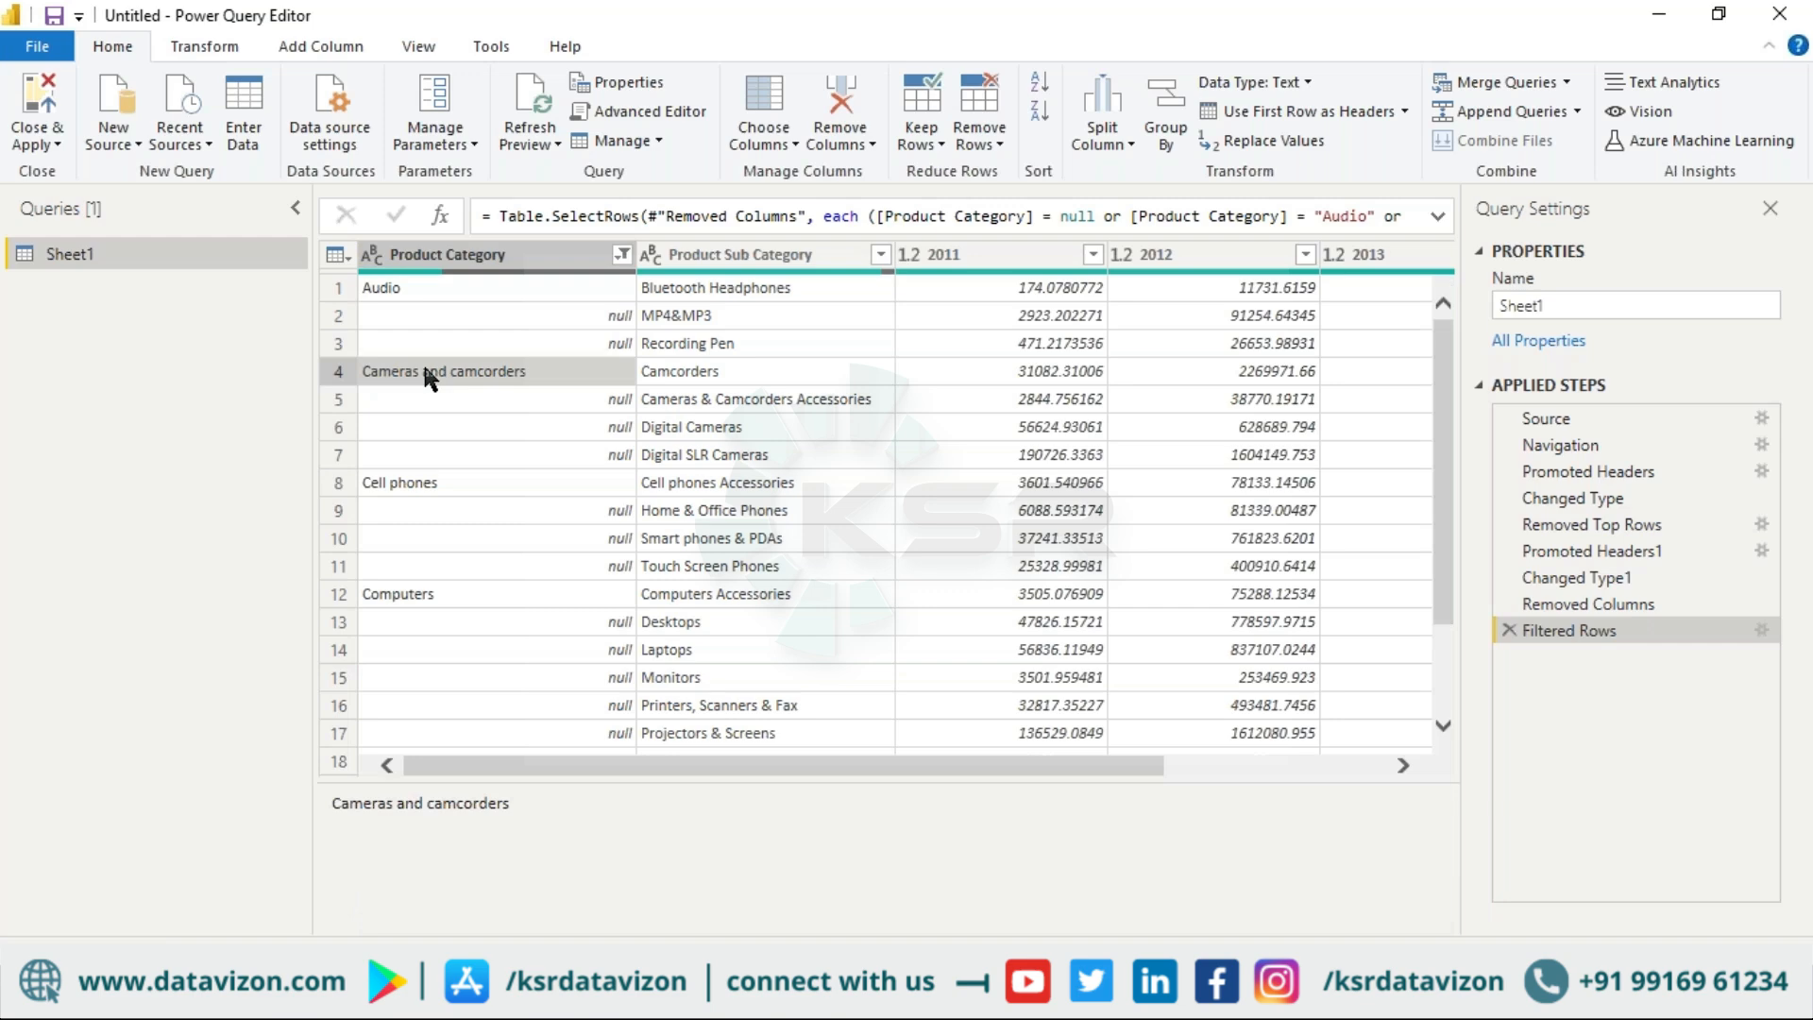
click(413, 486)
click(411, 508)
click(407, 616)
scroll(405, 604, down, 1)
scroll(405, 604, up, 1)
Step: Try filling the null Product Category cells down with the category above, and remove the resulting applied step
click(459, 261)
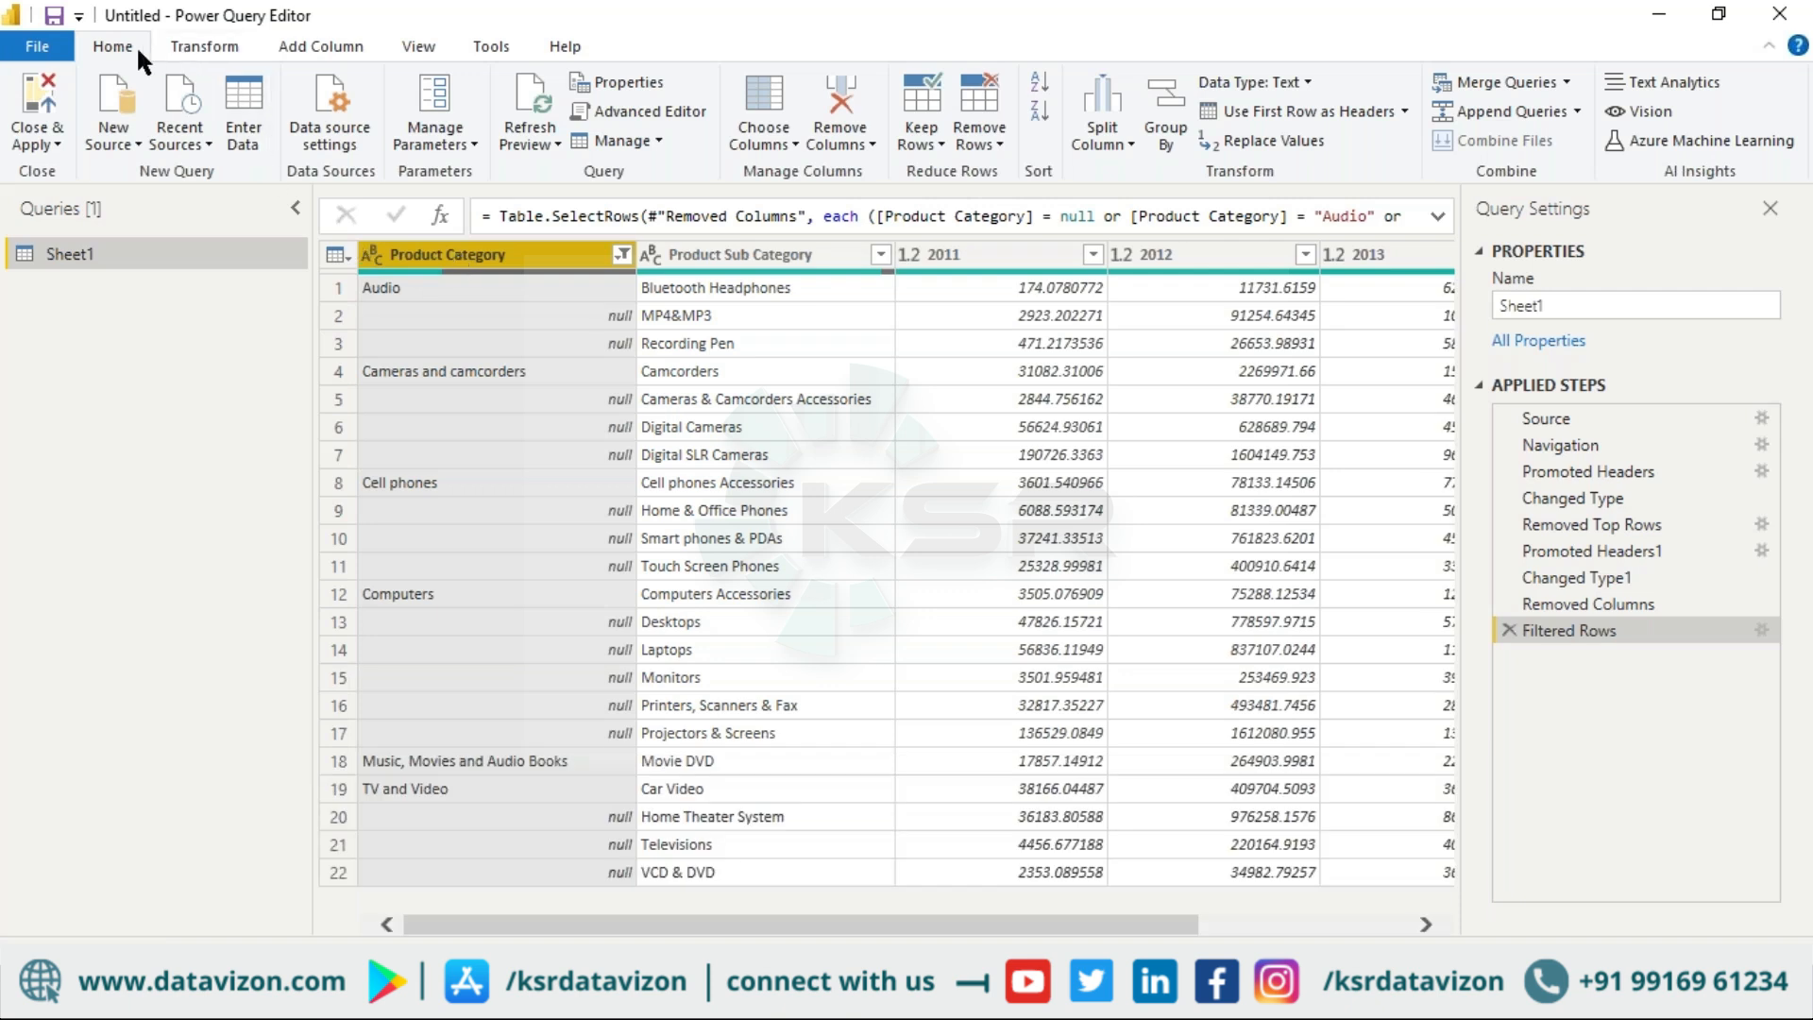
click(178, 57)
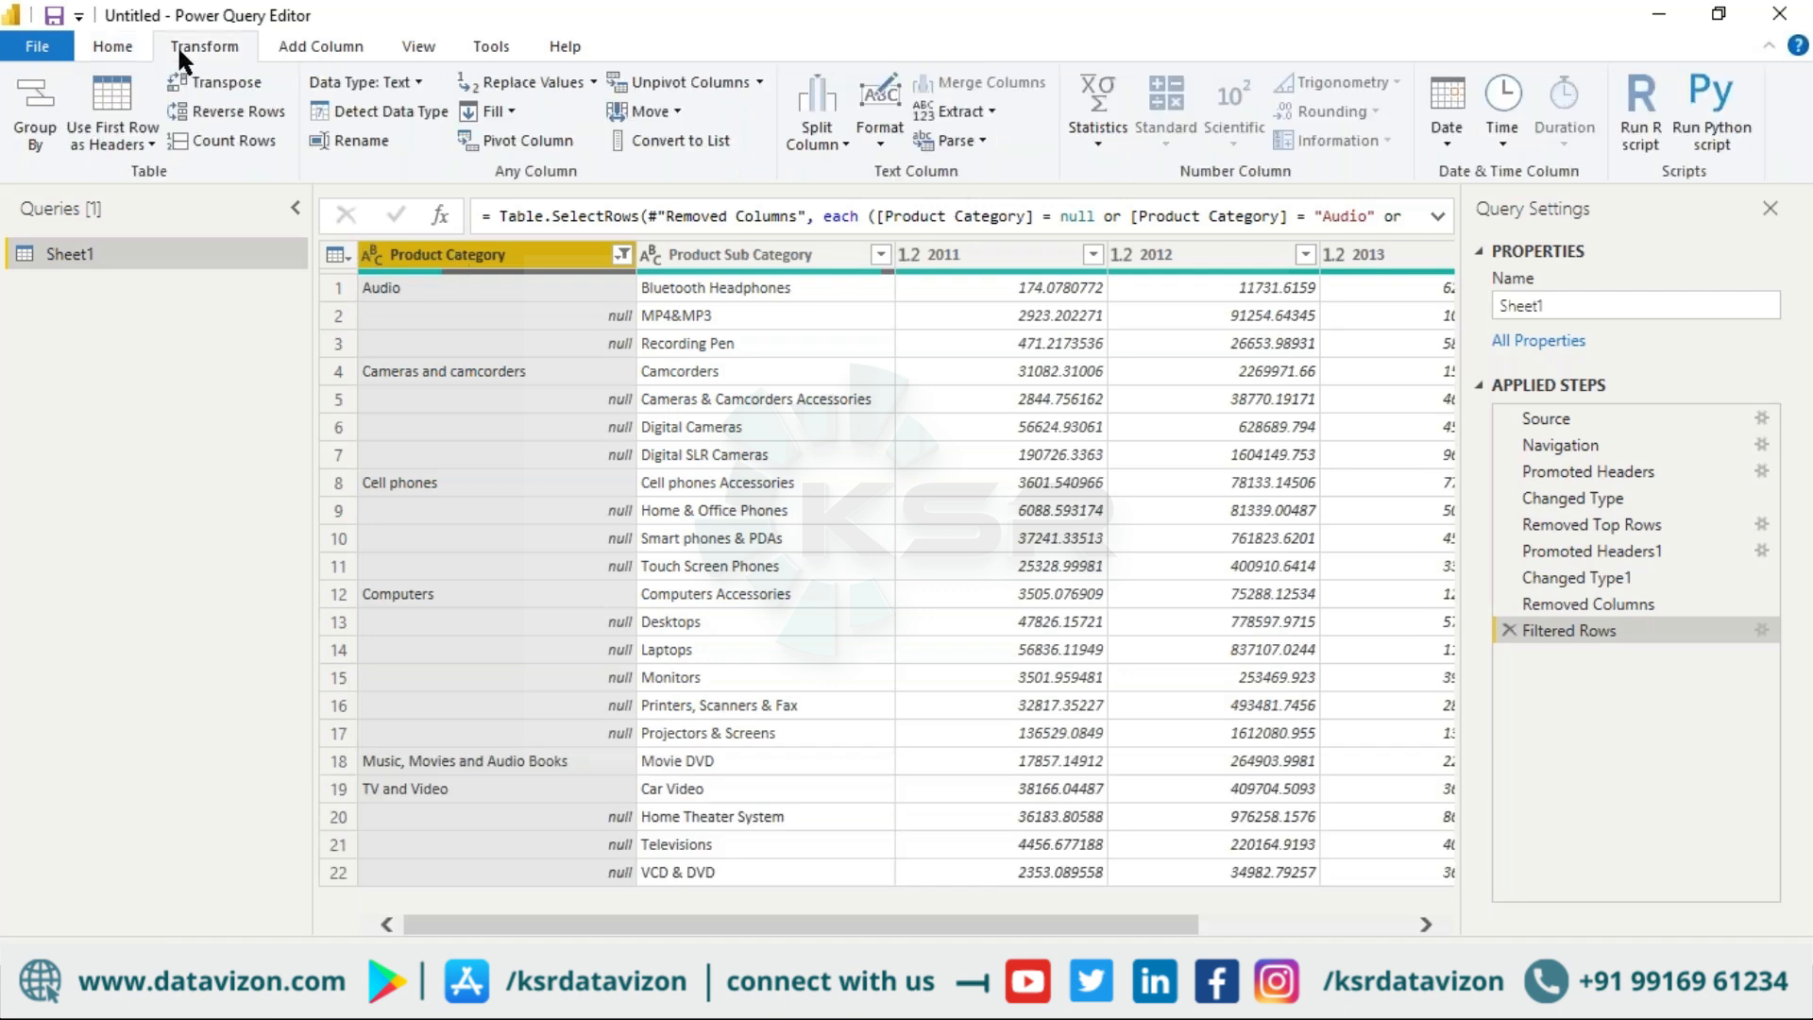
click(512, 108)
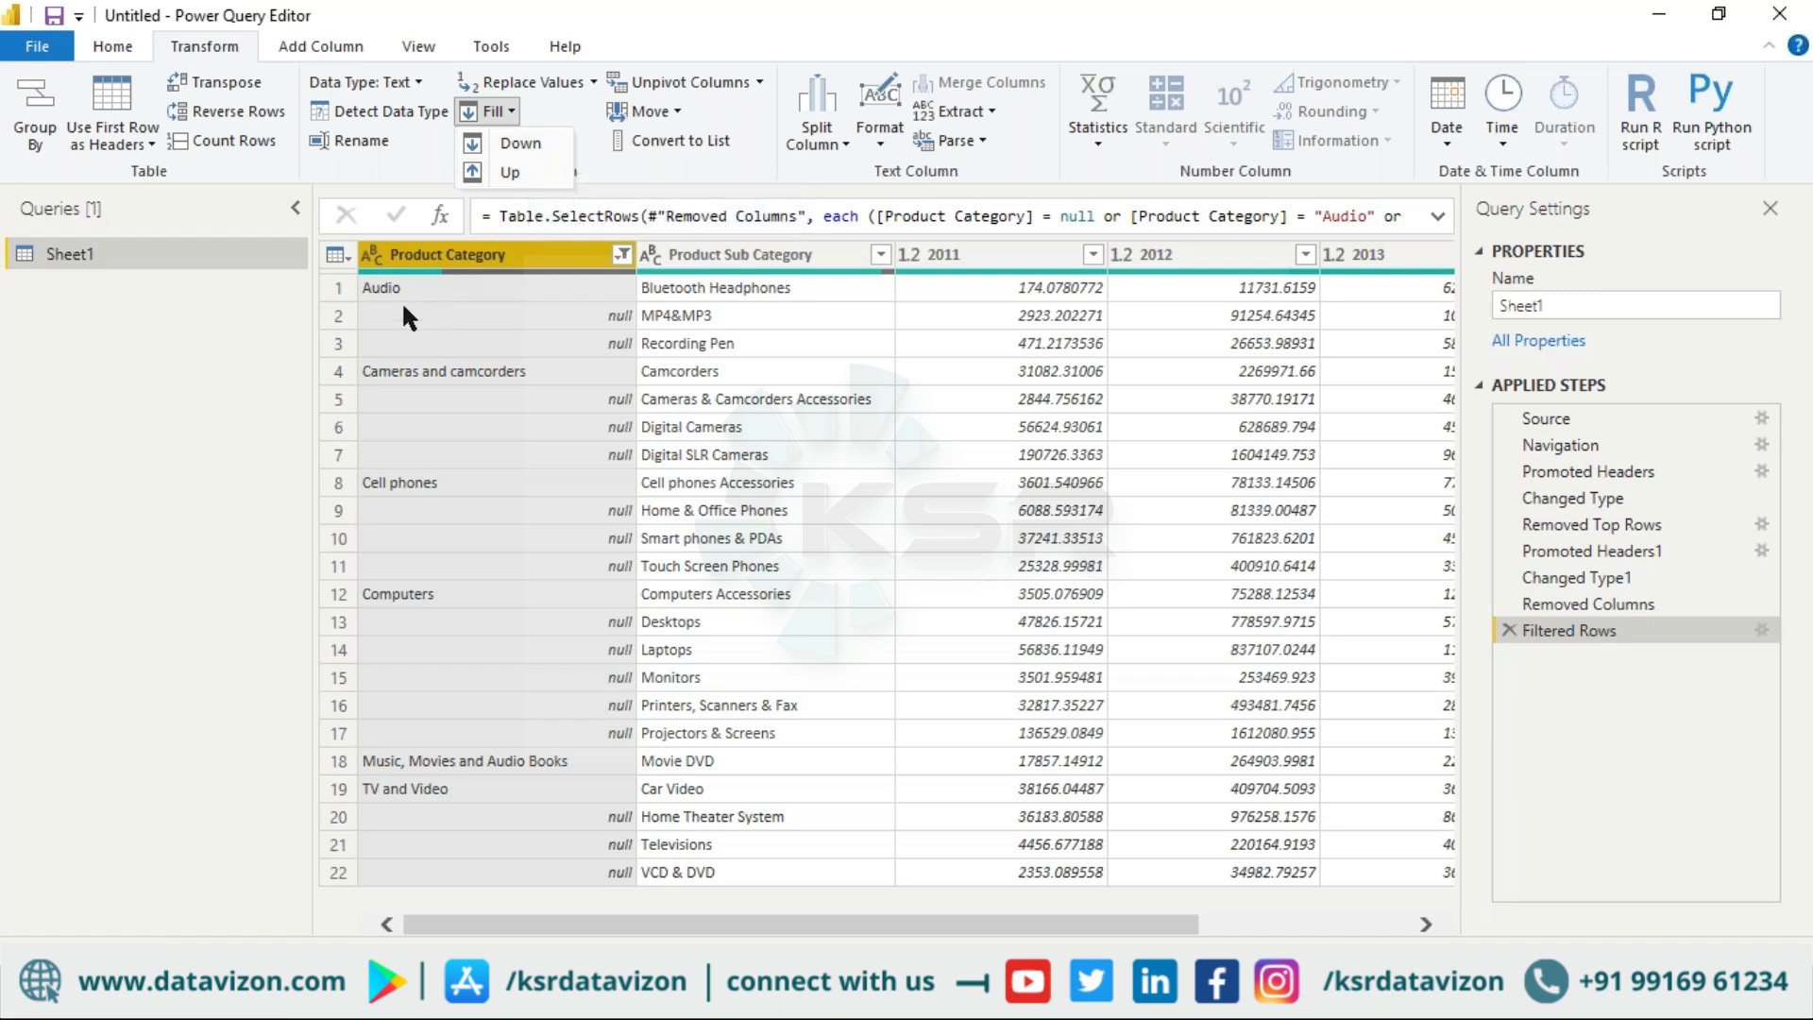
click(518, 141)
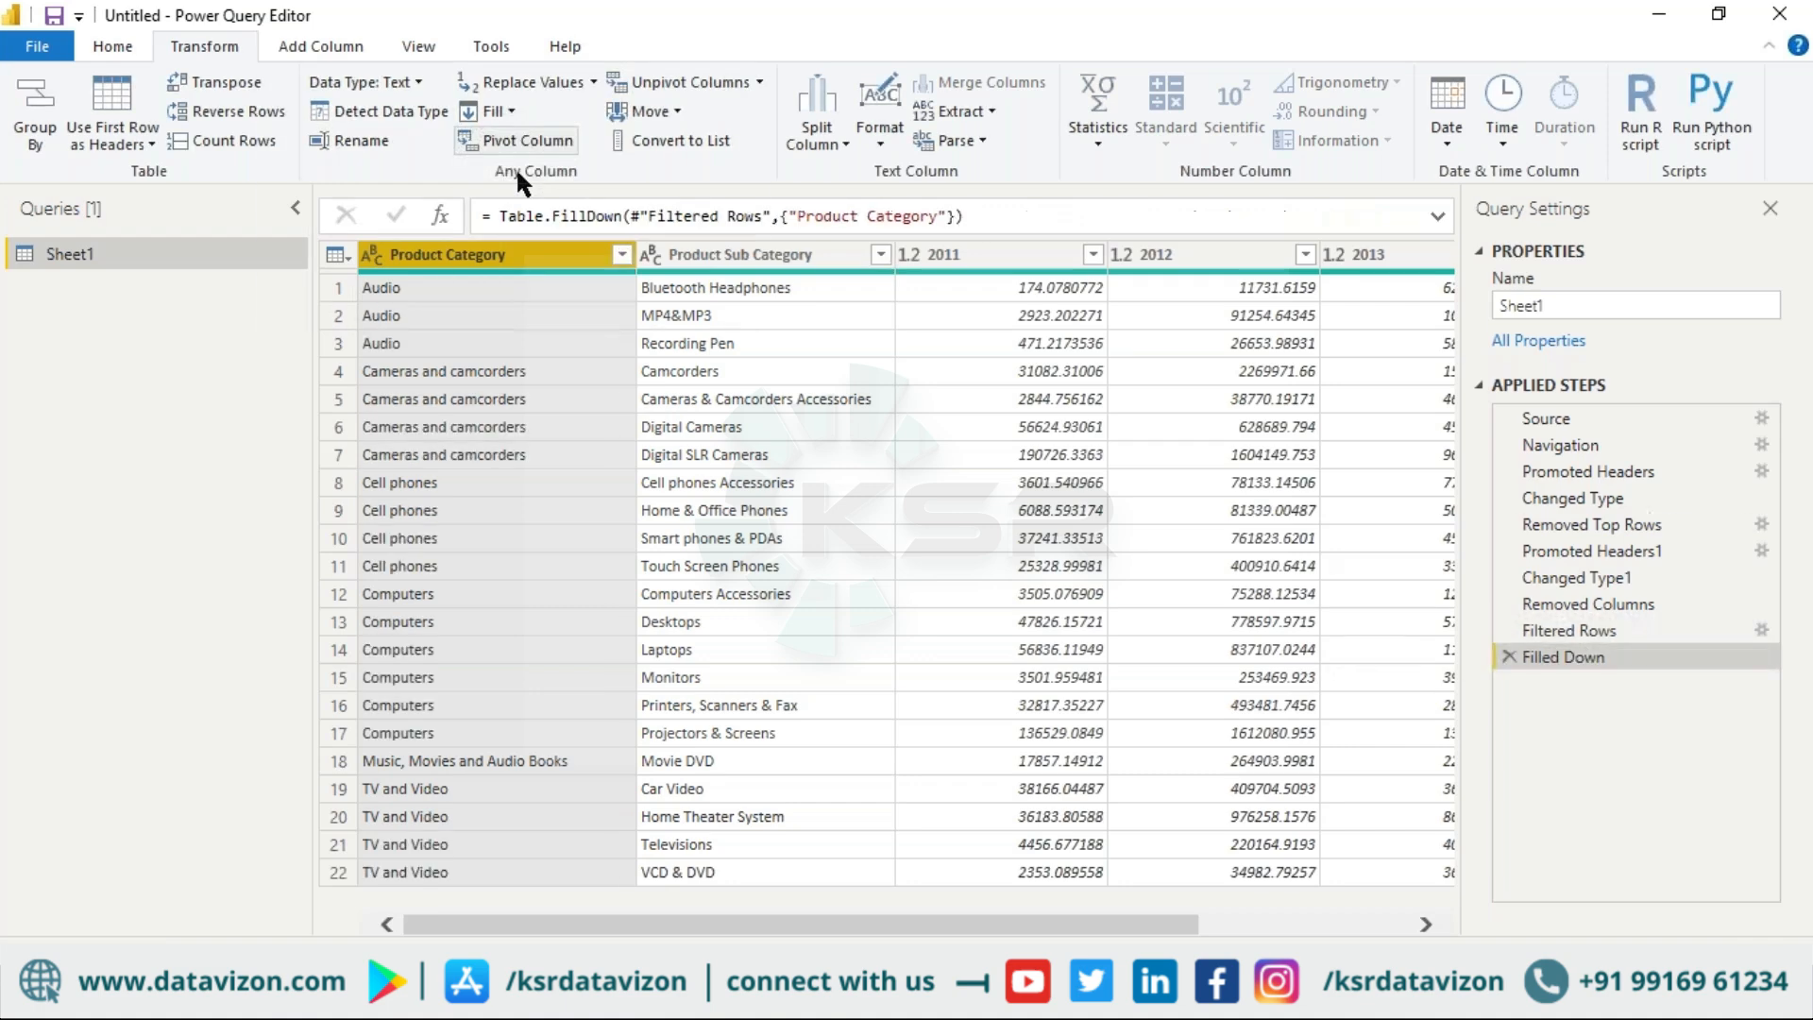
click(432, 366)
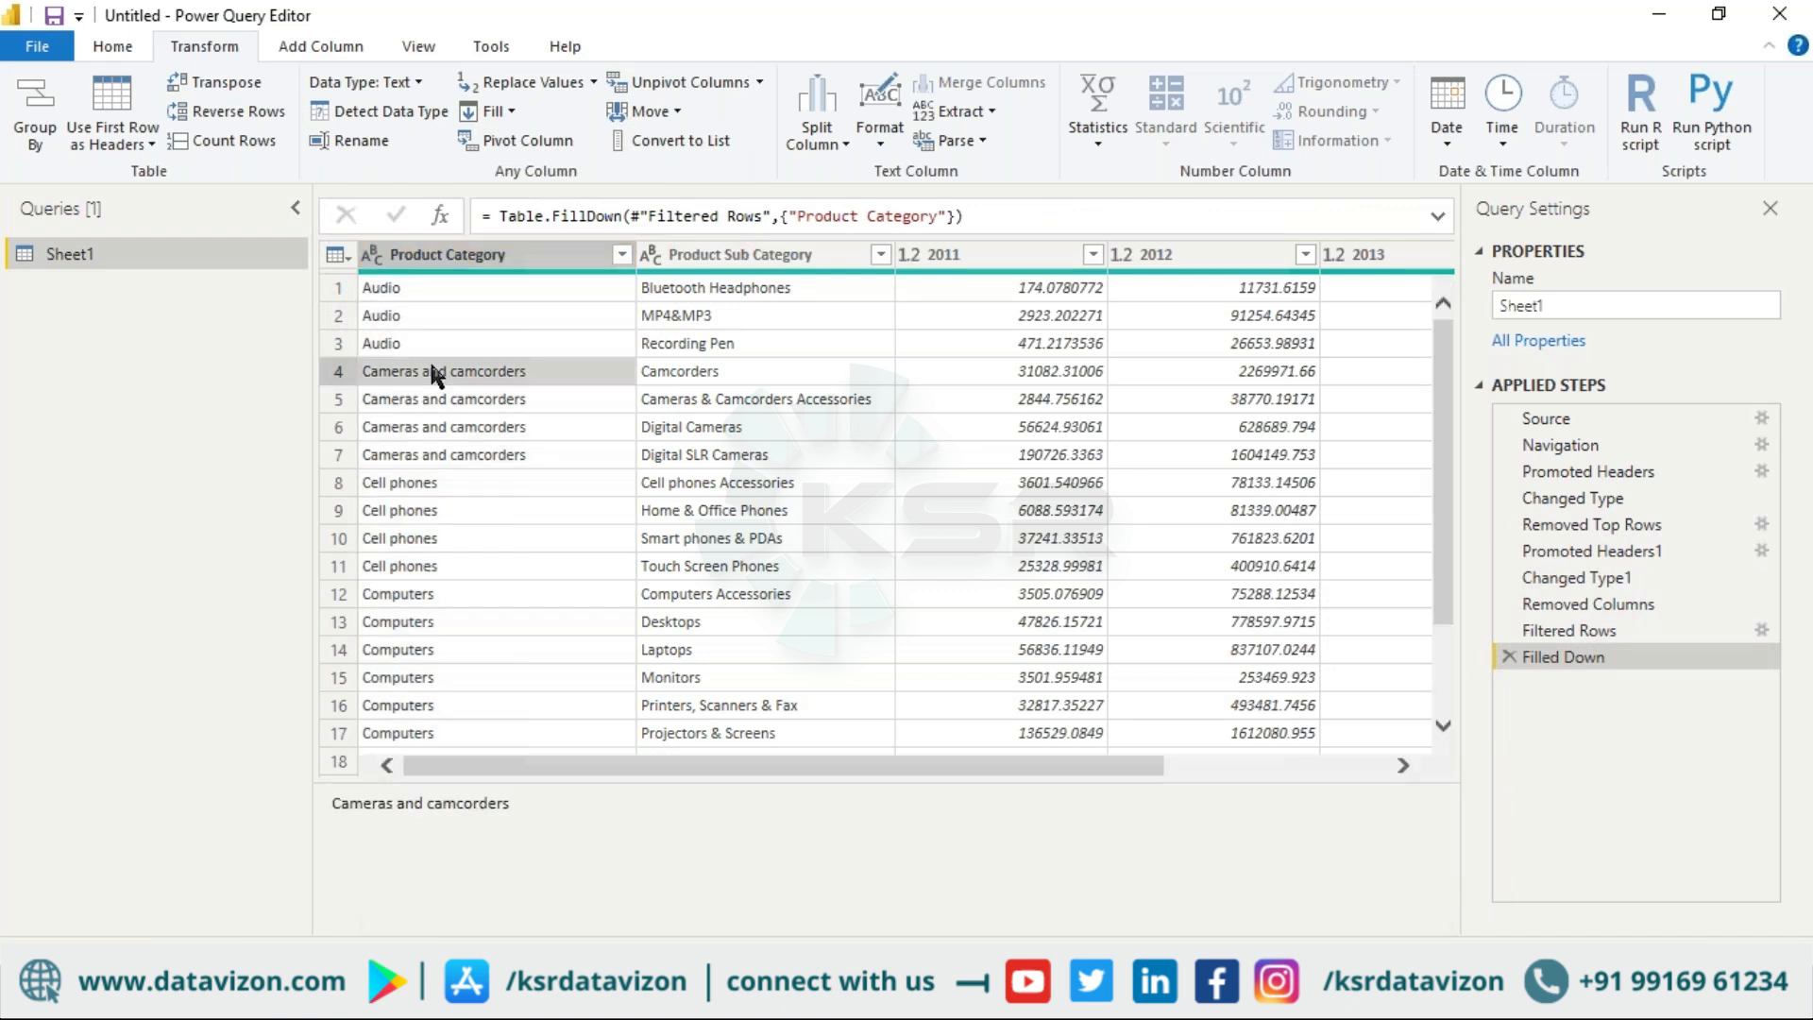
click(441, 401)
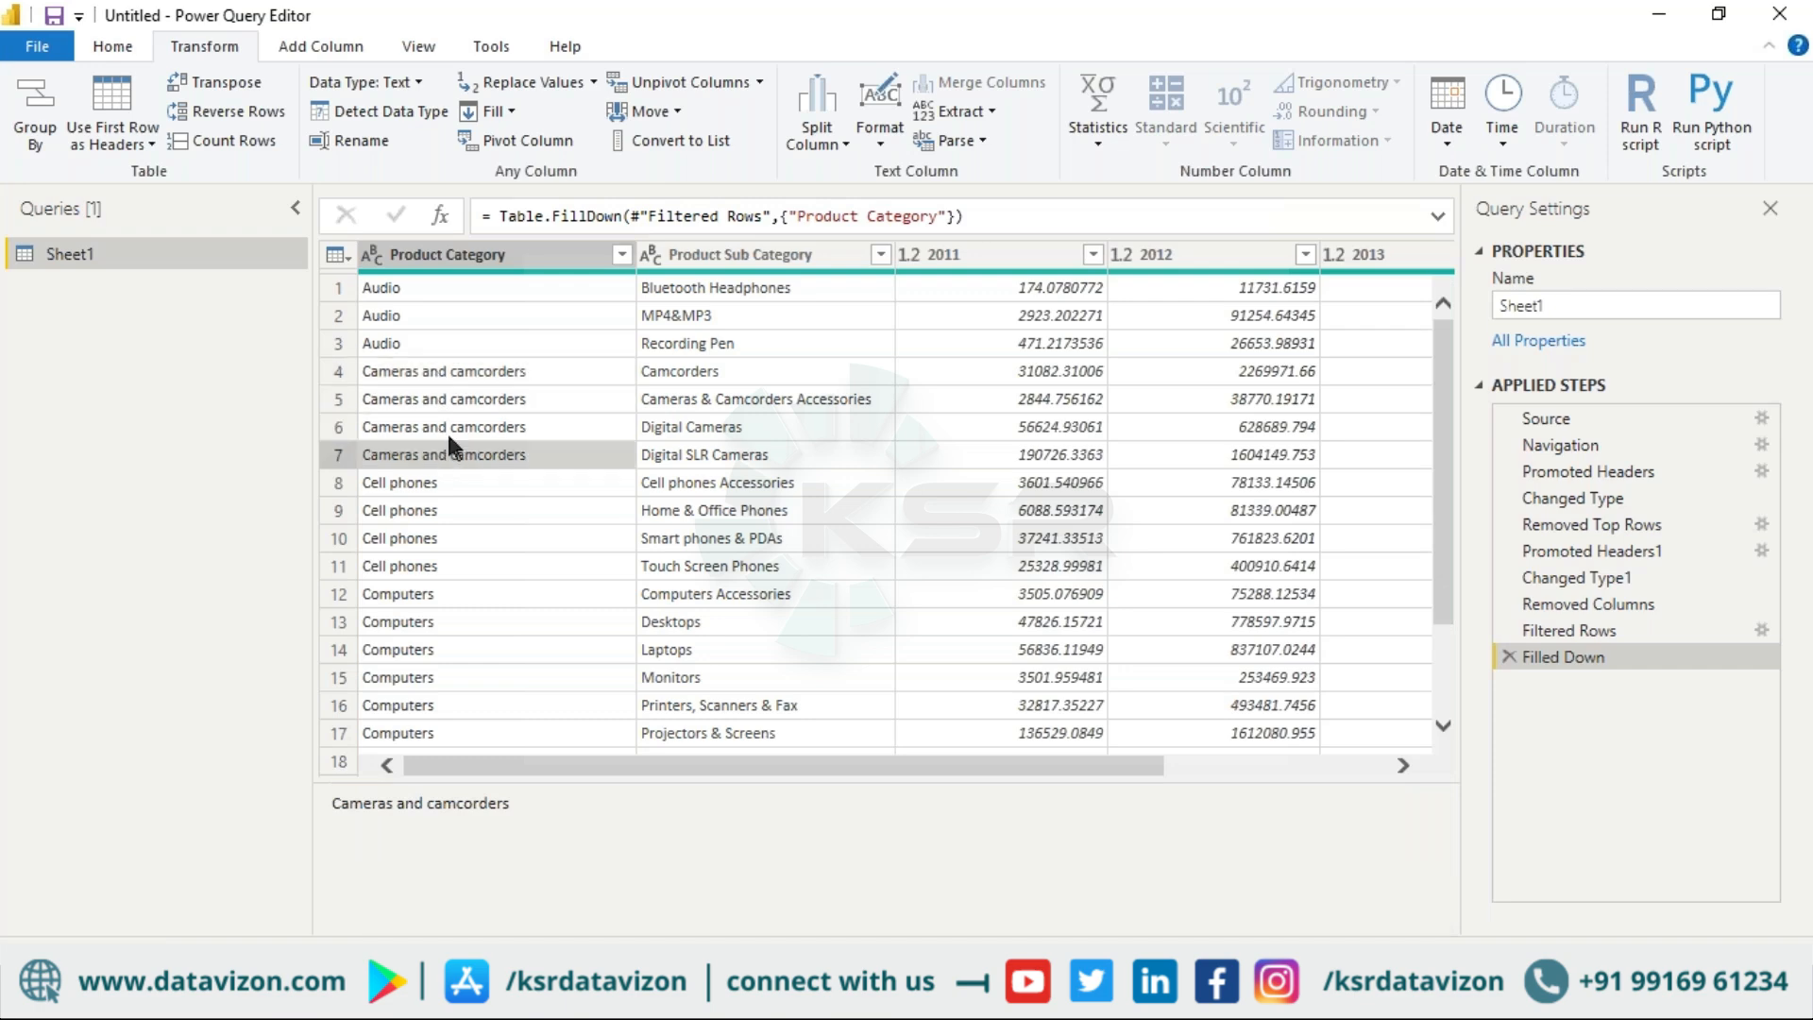
click(1507, 656)
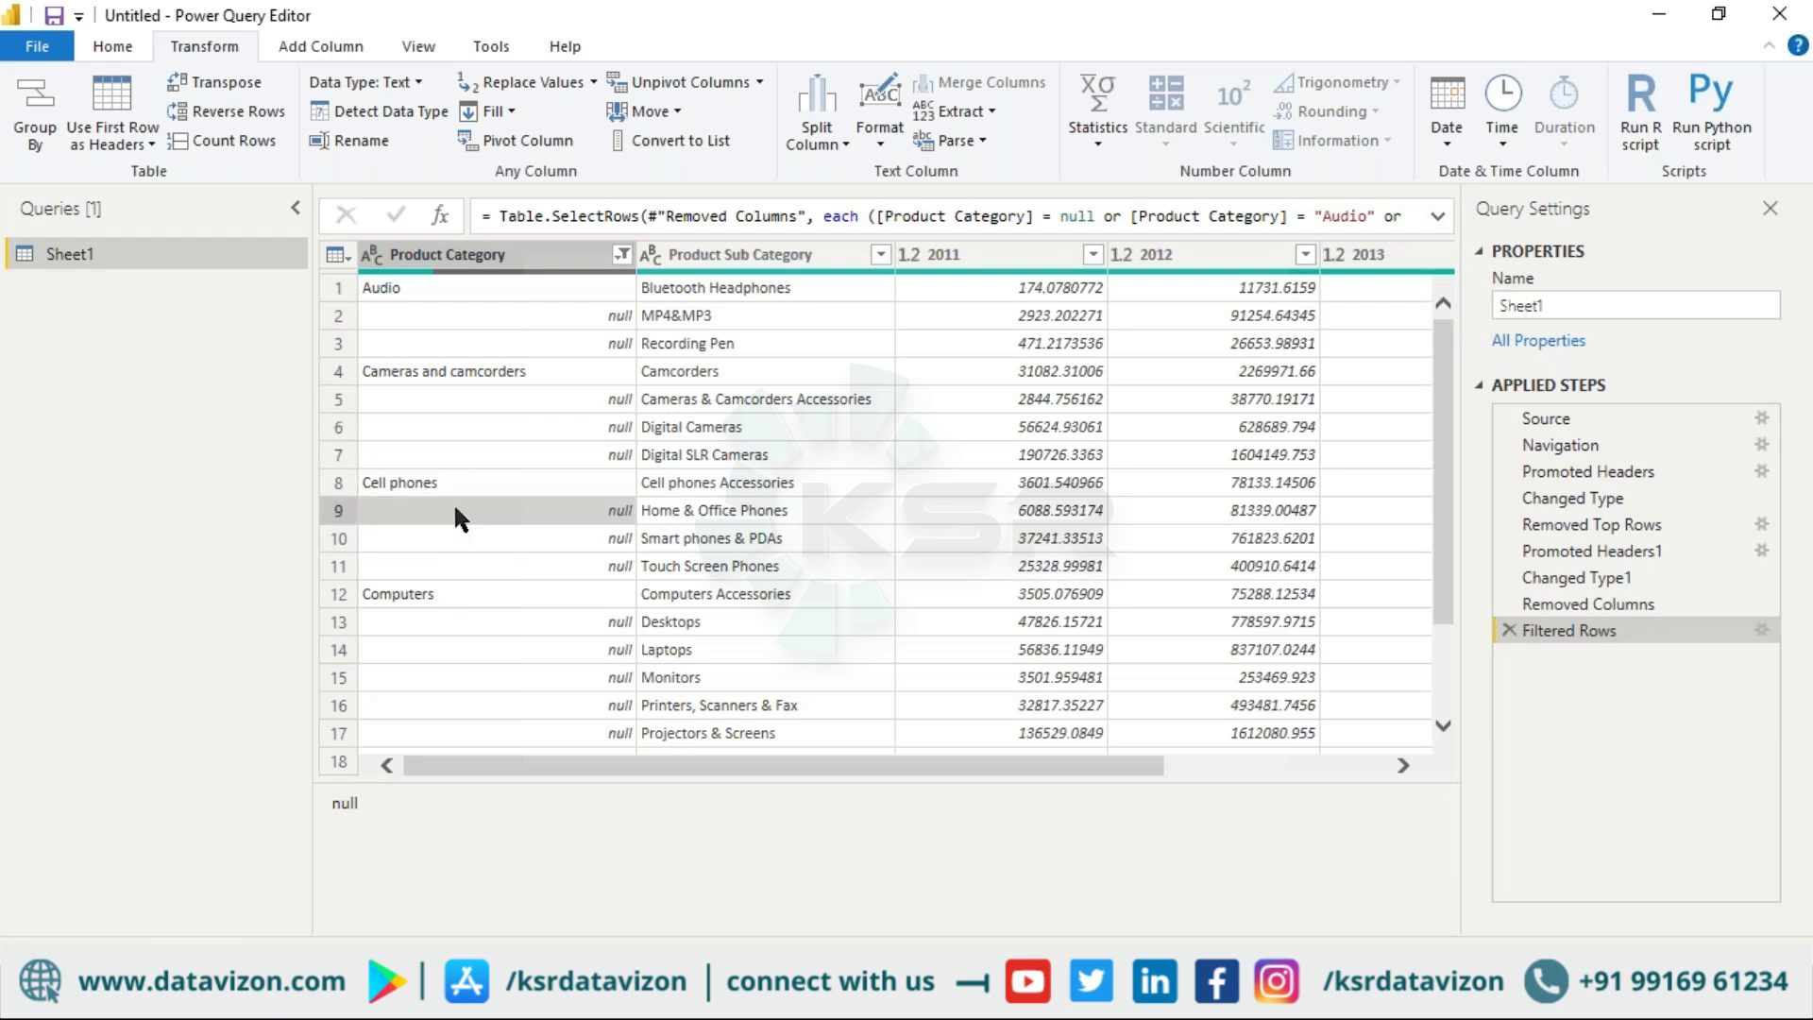
Step: Fill the Product Category column down so each null cell takes the category name above it
click(412, 586)
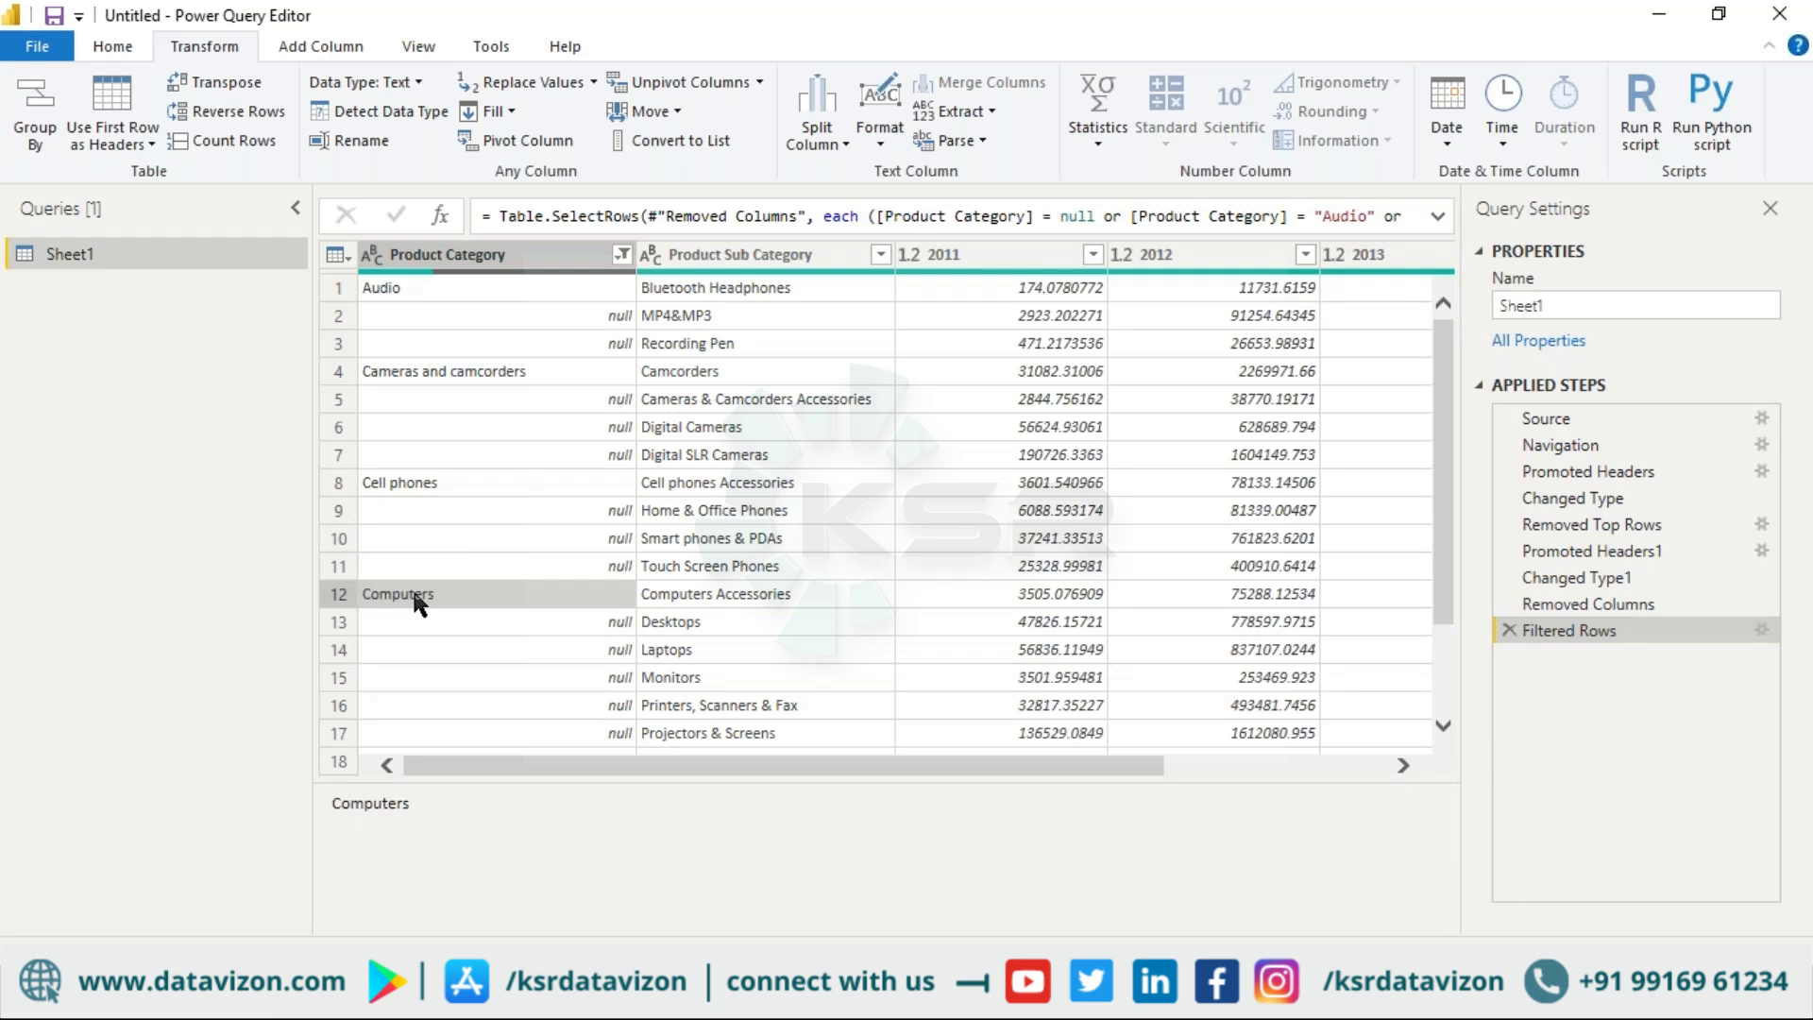
click(516, 106)
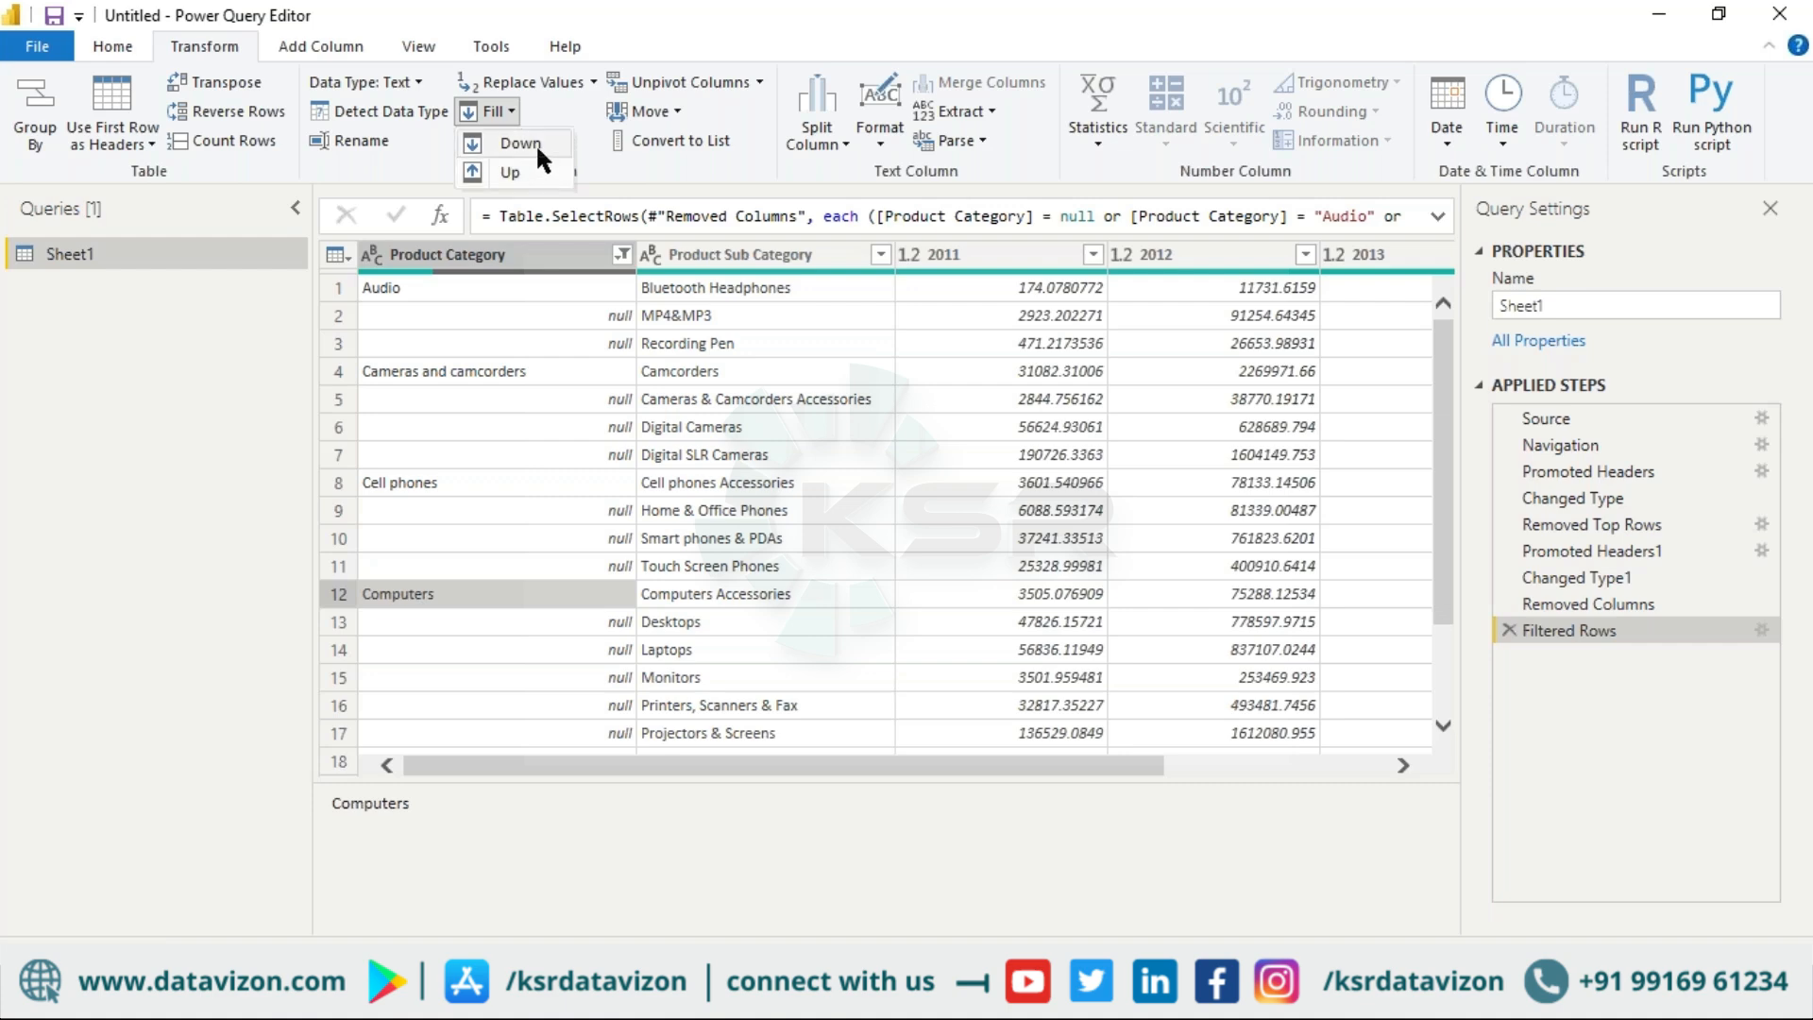
click(535, 144)
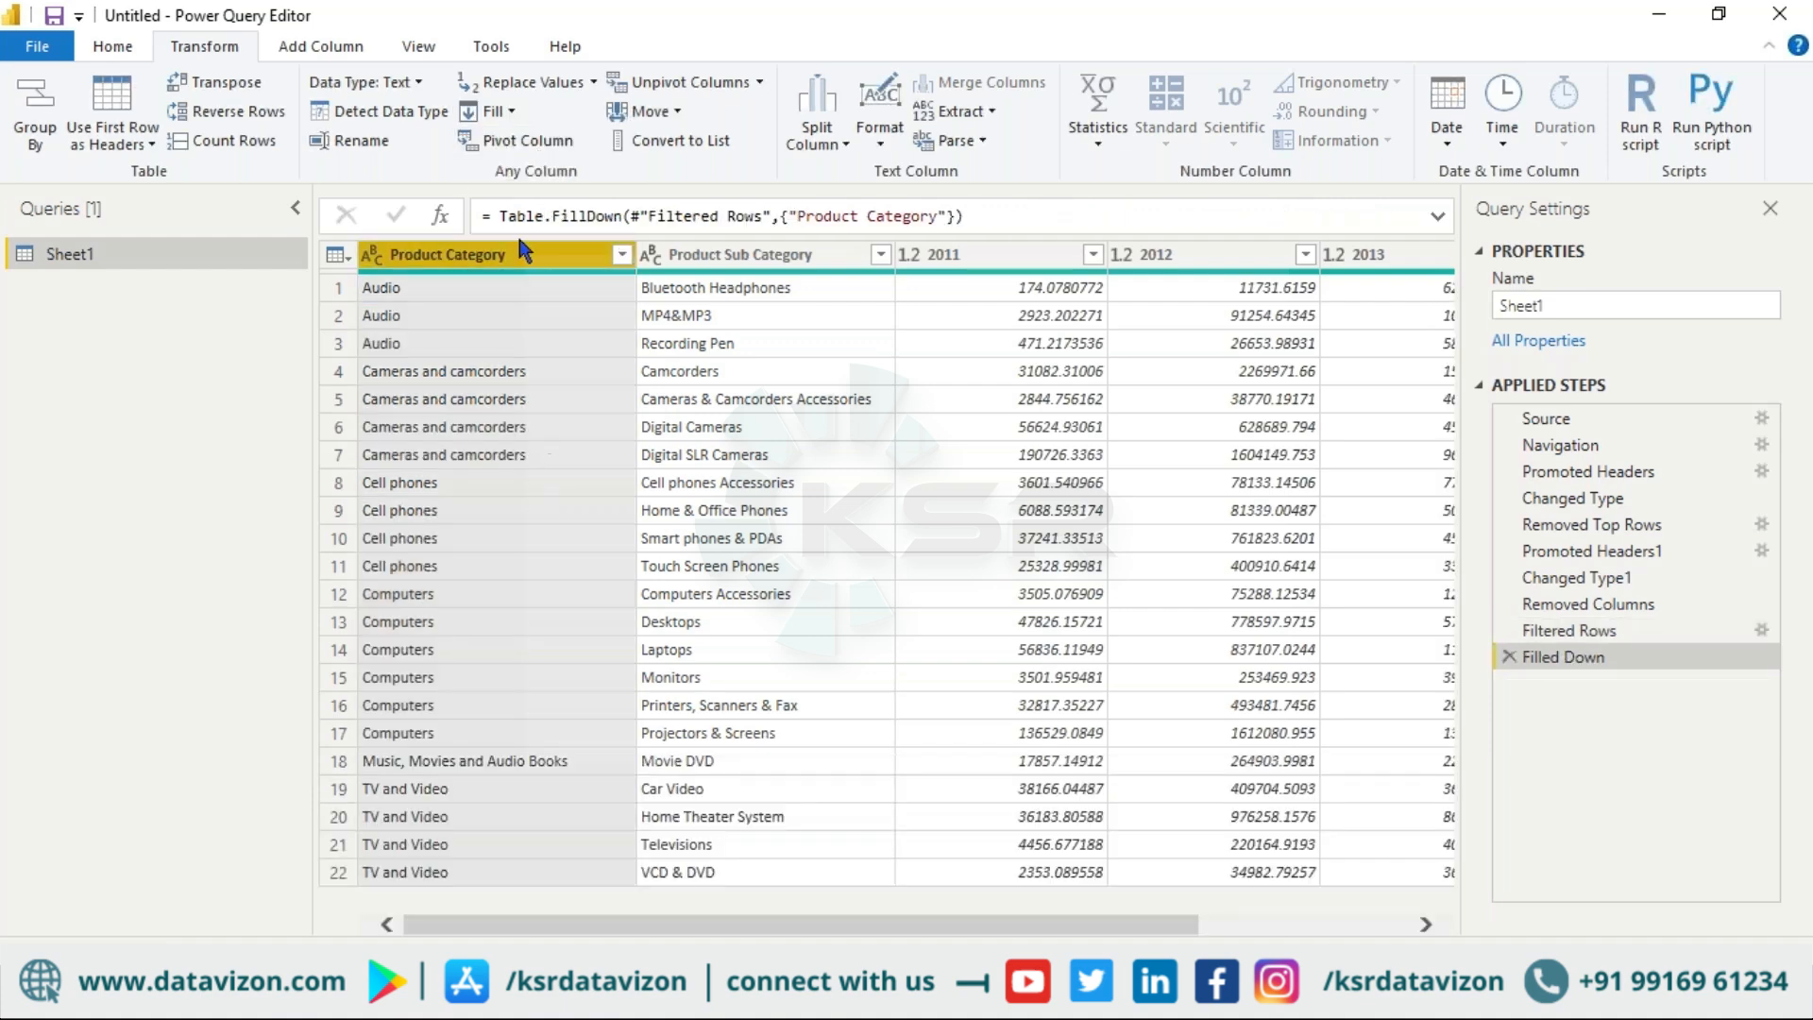
Step: Review the Product Sub Category column and the 2011 to 2014 year columns of the filled table
click(729, 254)
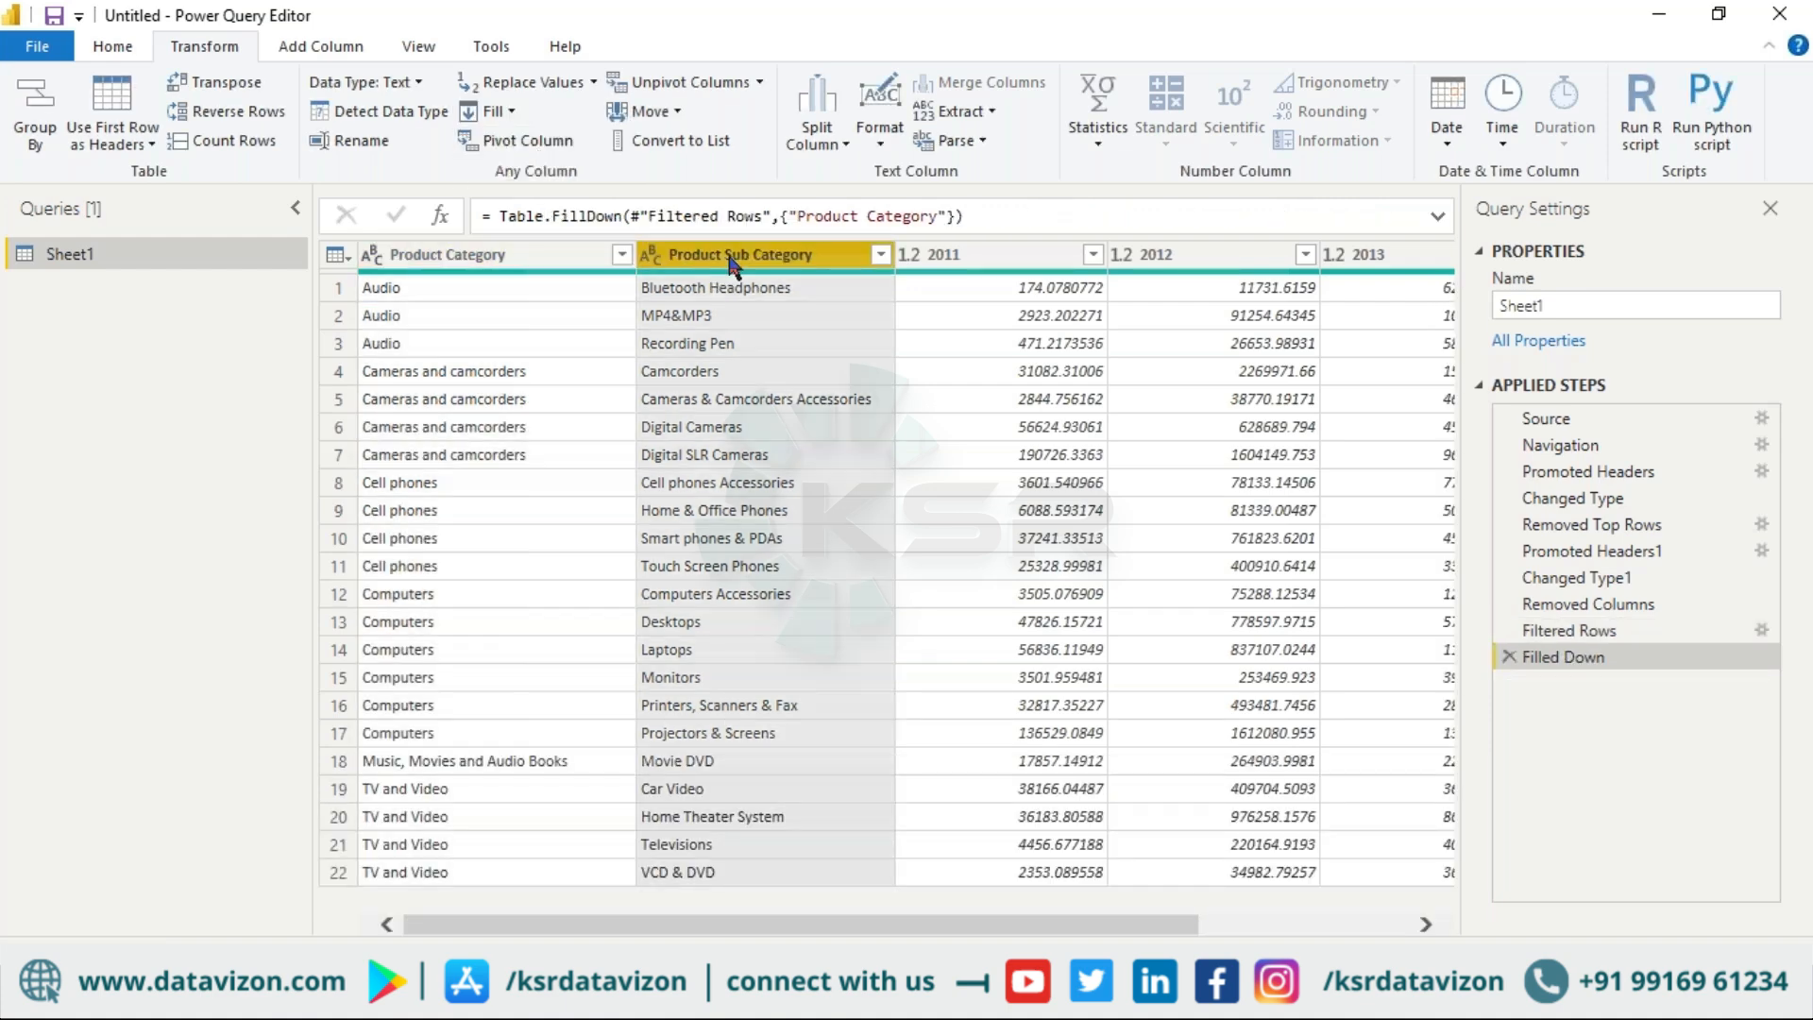
click(947, 254)
click(1145, 255)
key(Right)
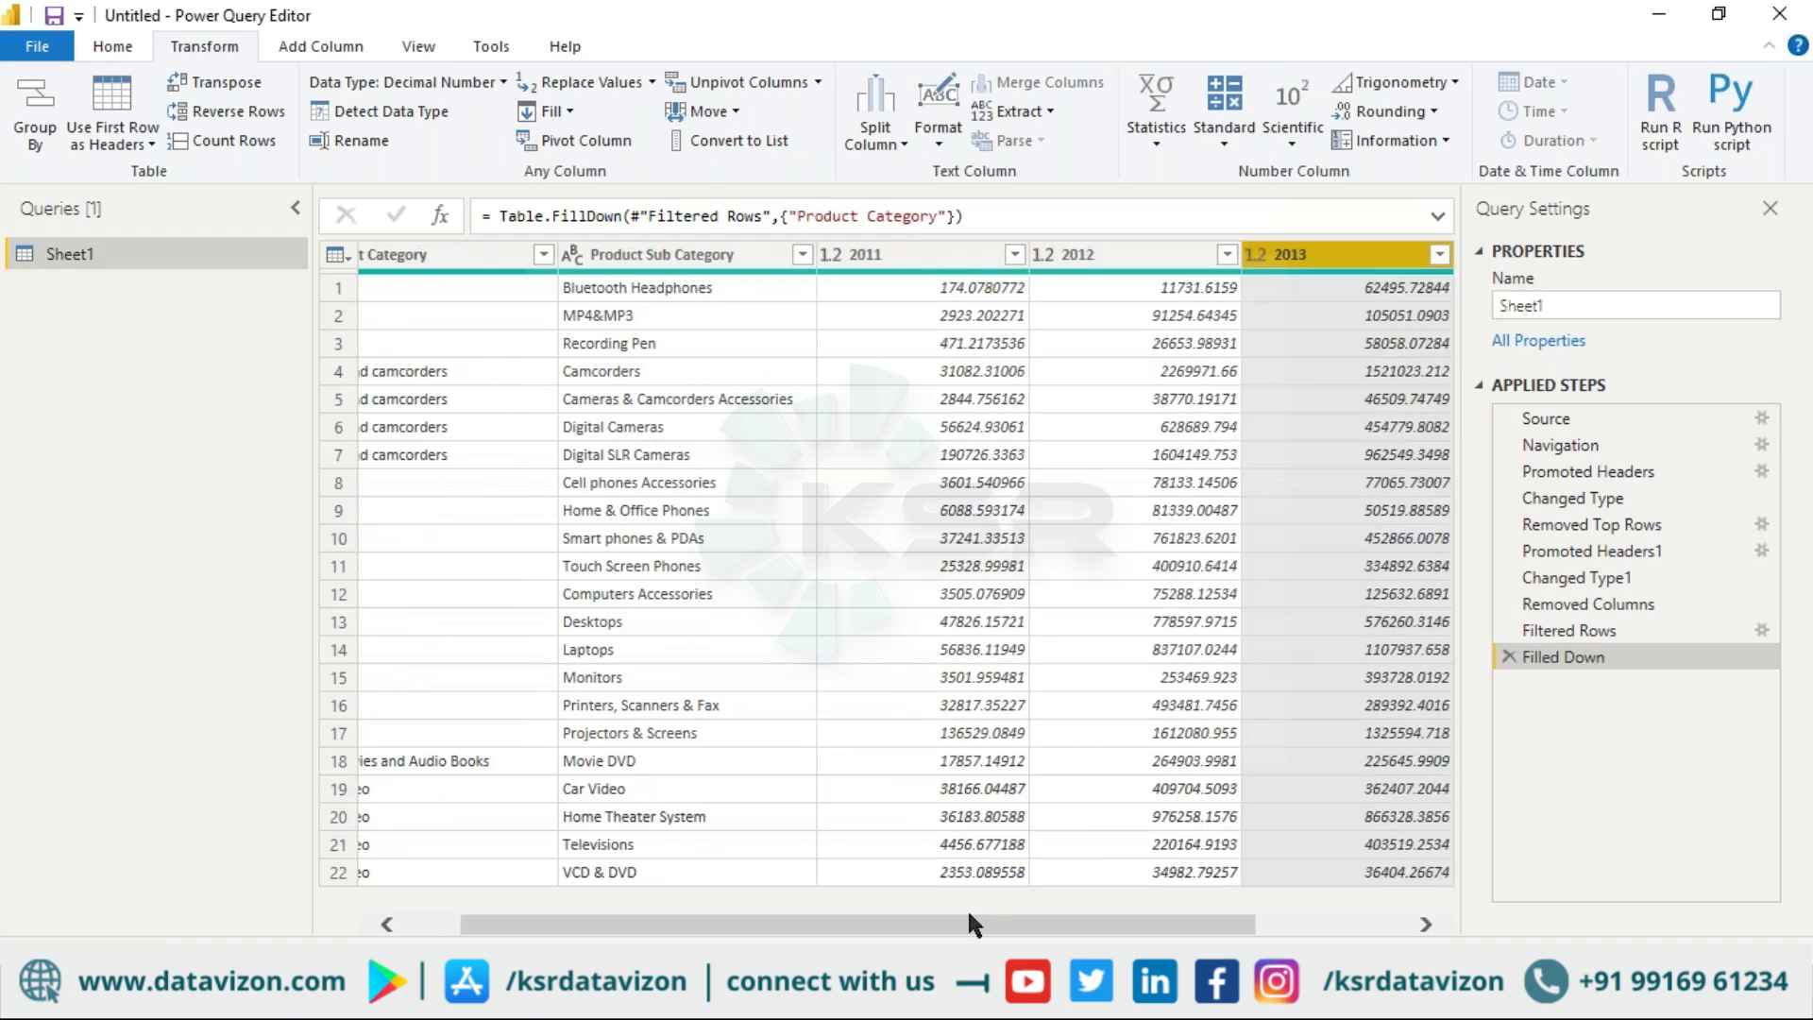
scroll(958, 916, right, 1)
click(1300, 257)
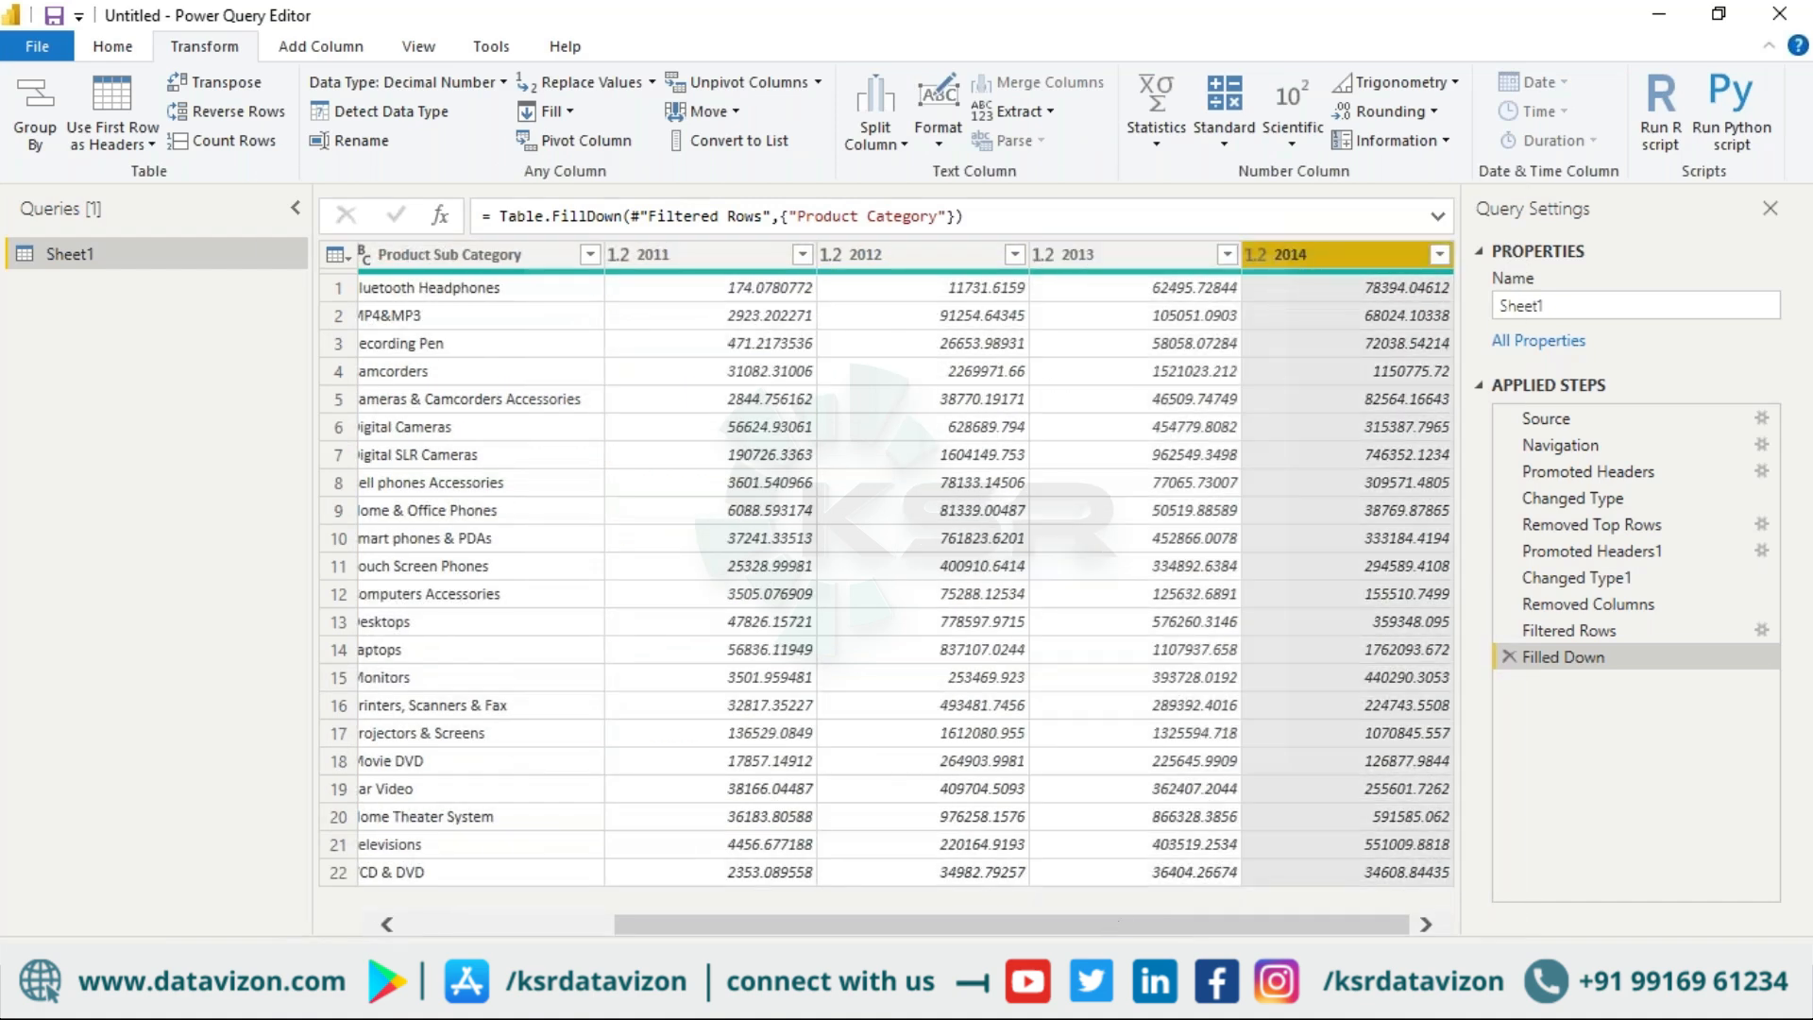
drag(1086, 935, 876, 934)
Step: Enable Monospaced, Show whitespace, Column quality, Column distribution and Column profile for the data preview, and inspect every column through 2014
click(413, 48)
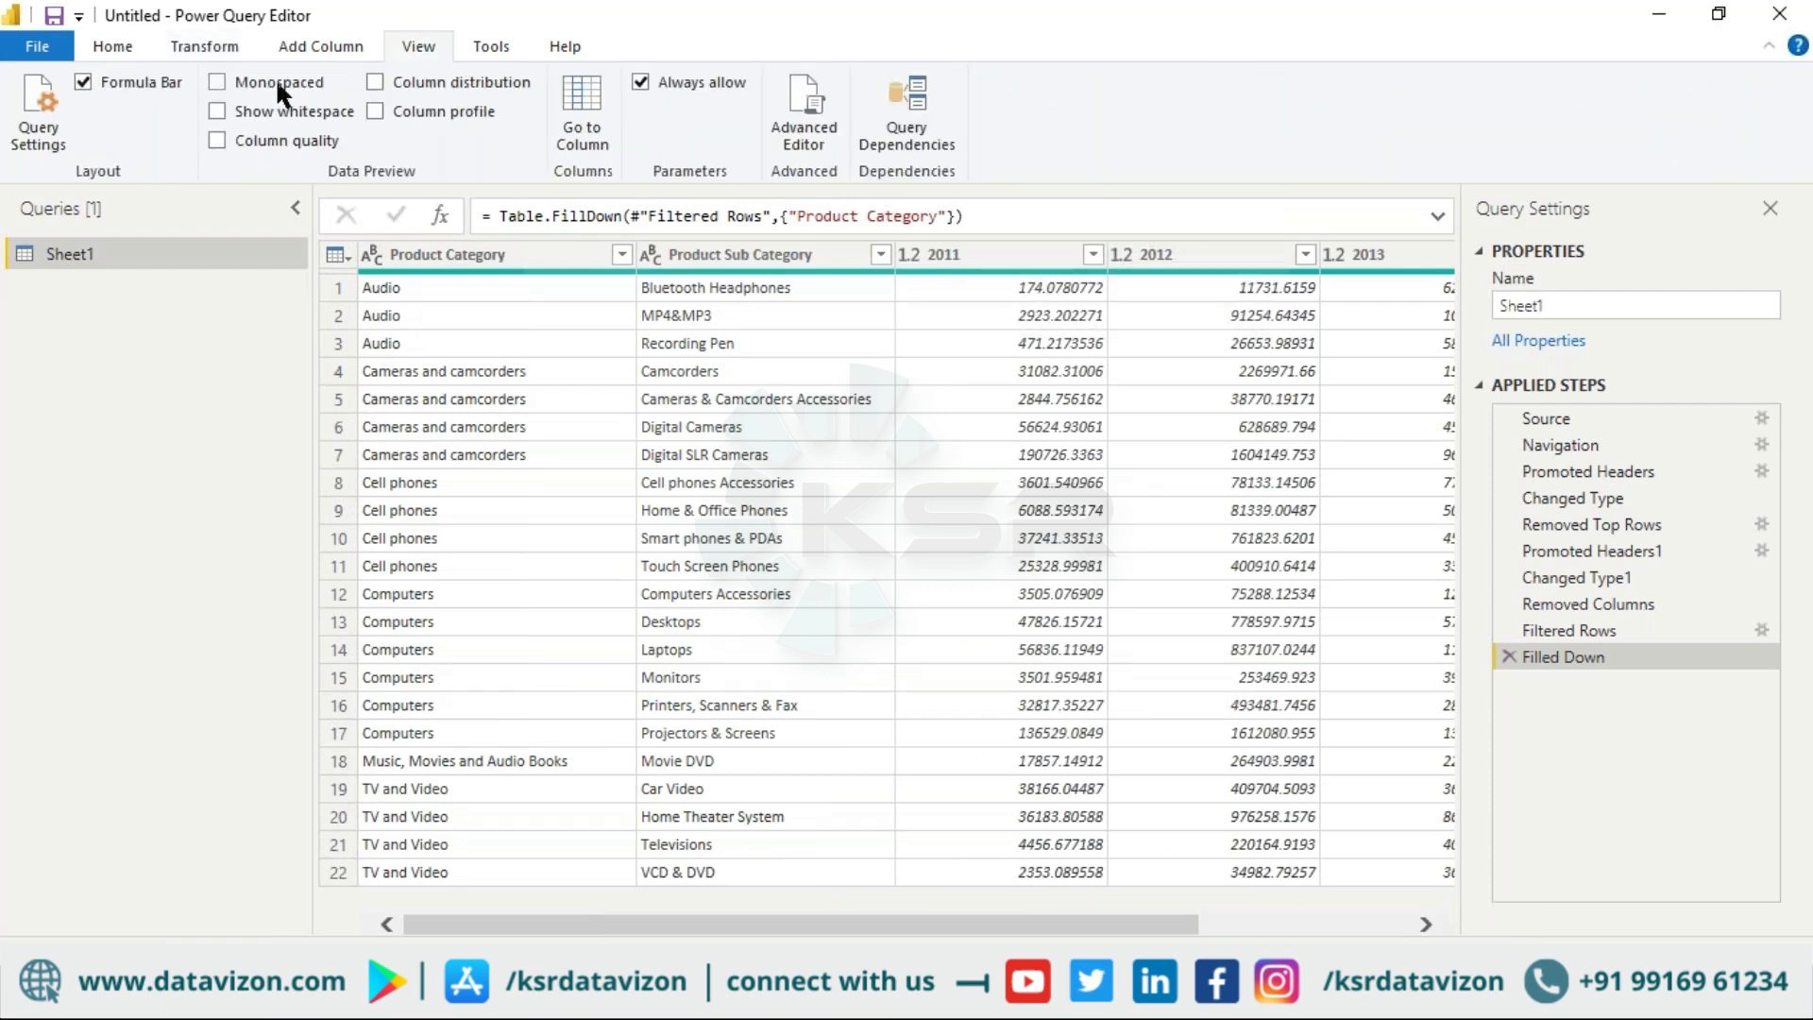
click(221, 82)
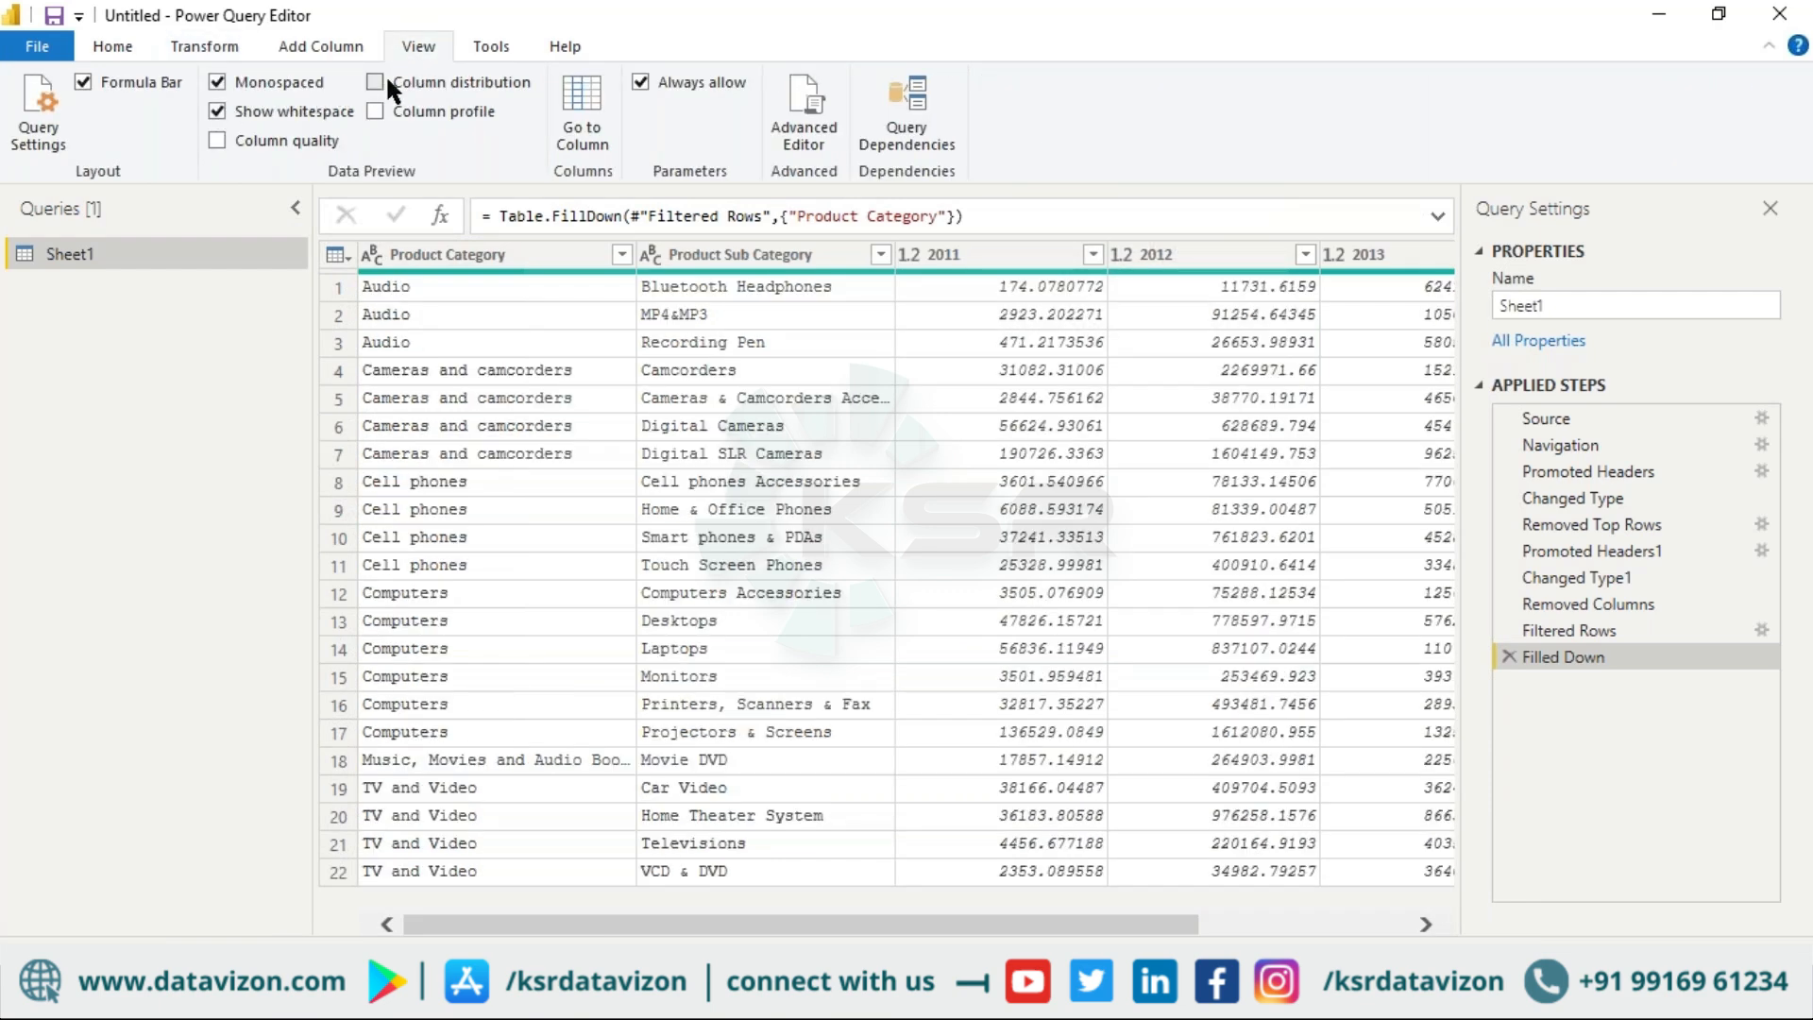
click(378, 81)
click(375, 110)
click(217, 141)
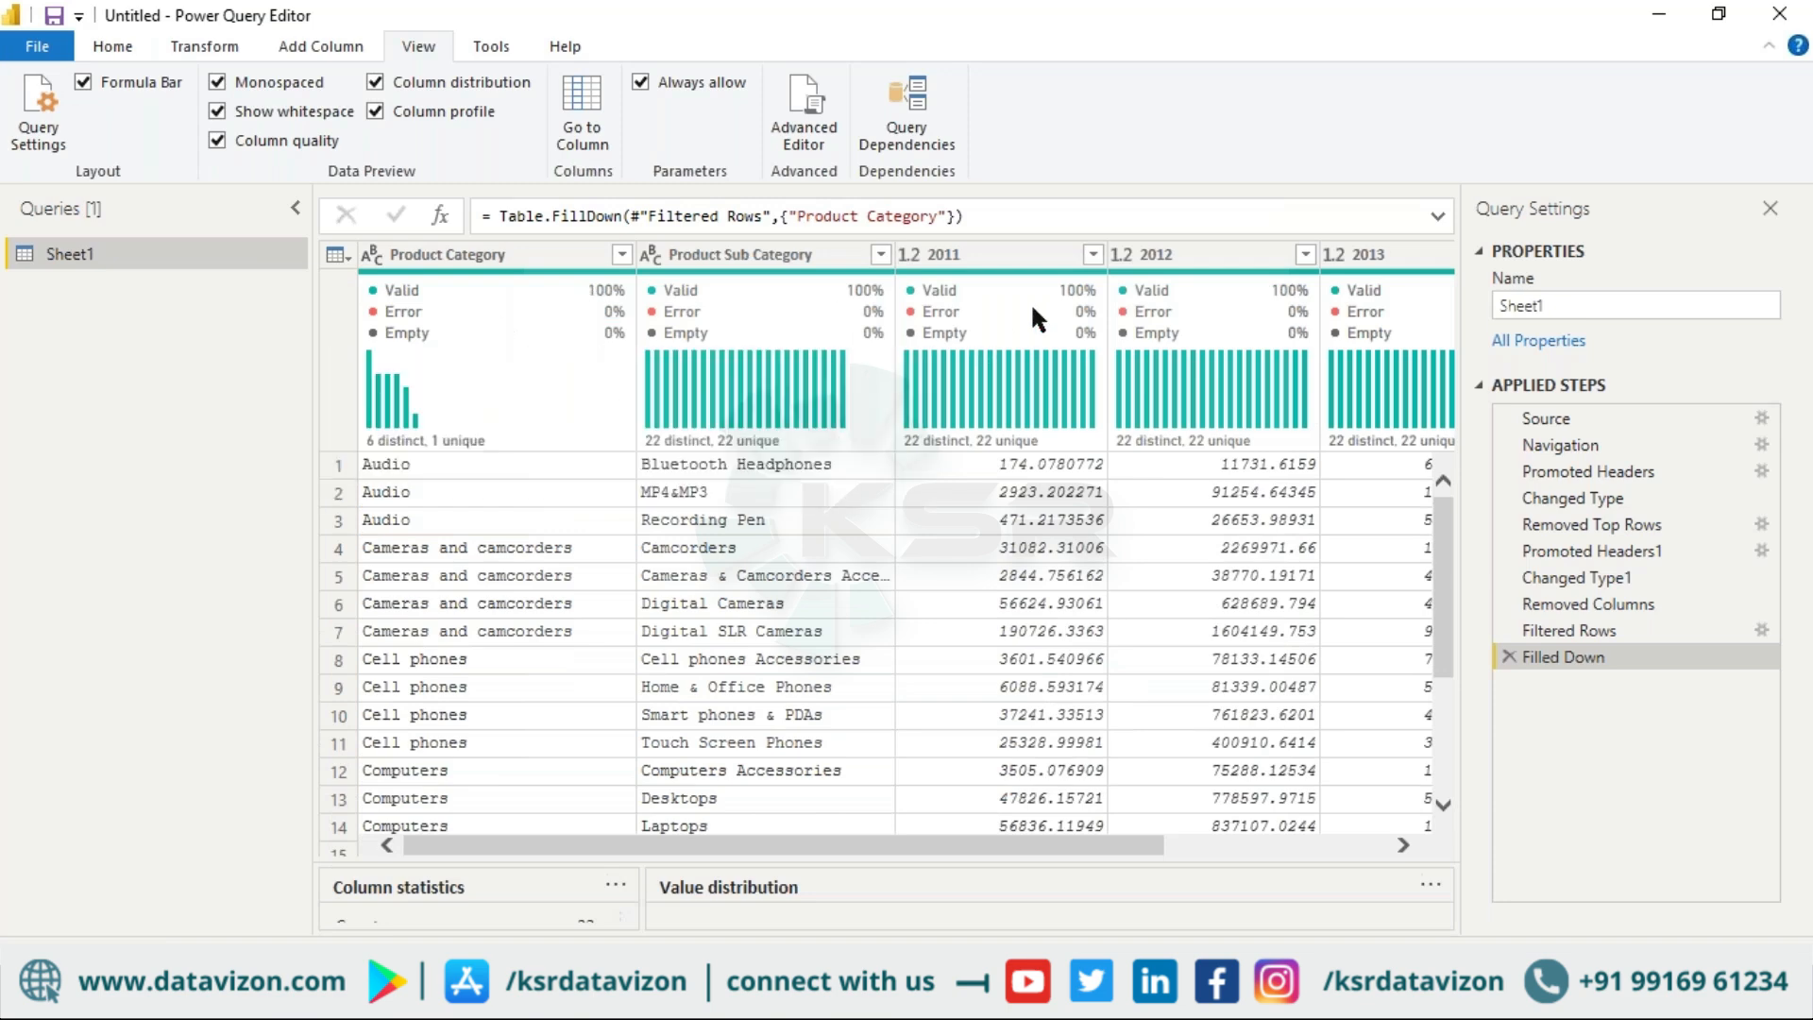
drag(938, 844, 1161, 846)
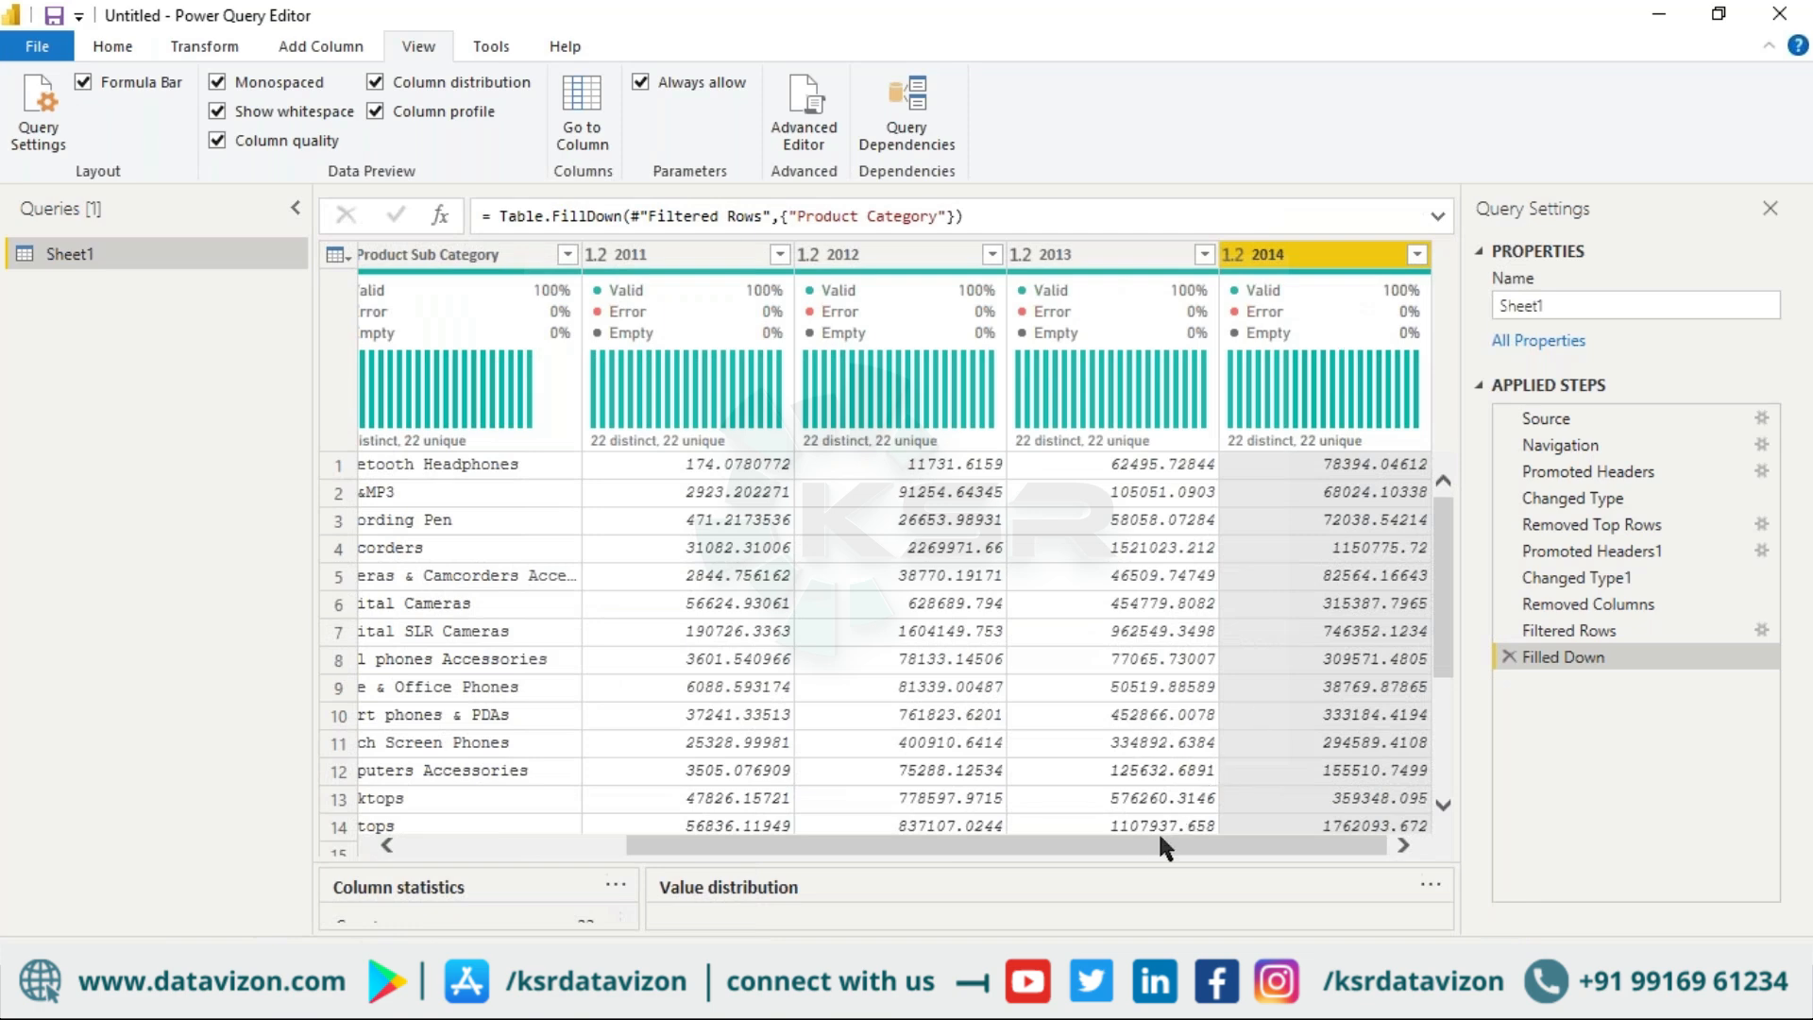
drag(1162, 843, 568, 834)
Step: Go through the 2011, 2012, 2013 and 2014 columns one by one as candidates for a column transformation
click(218, 50)
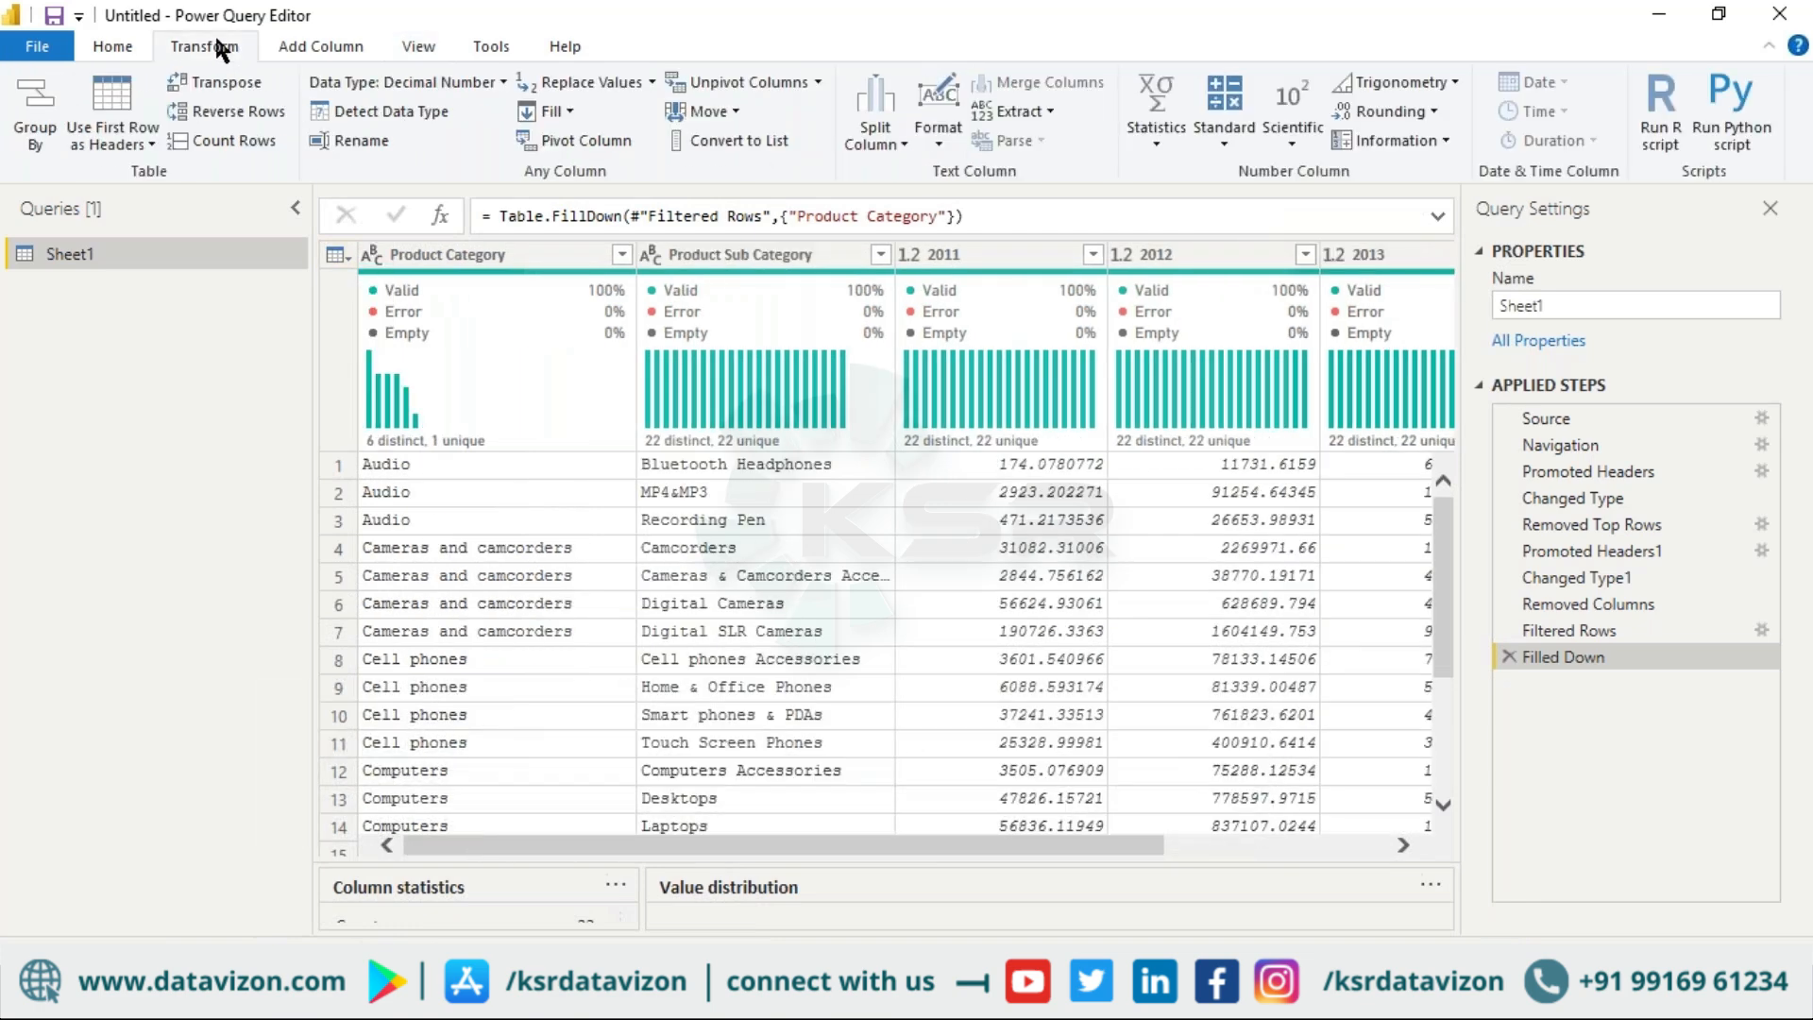
click(953, 257)
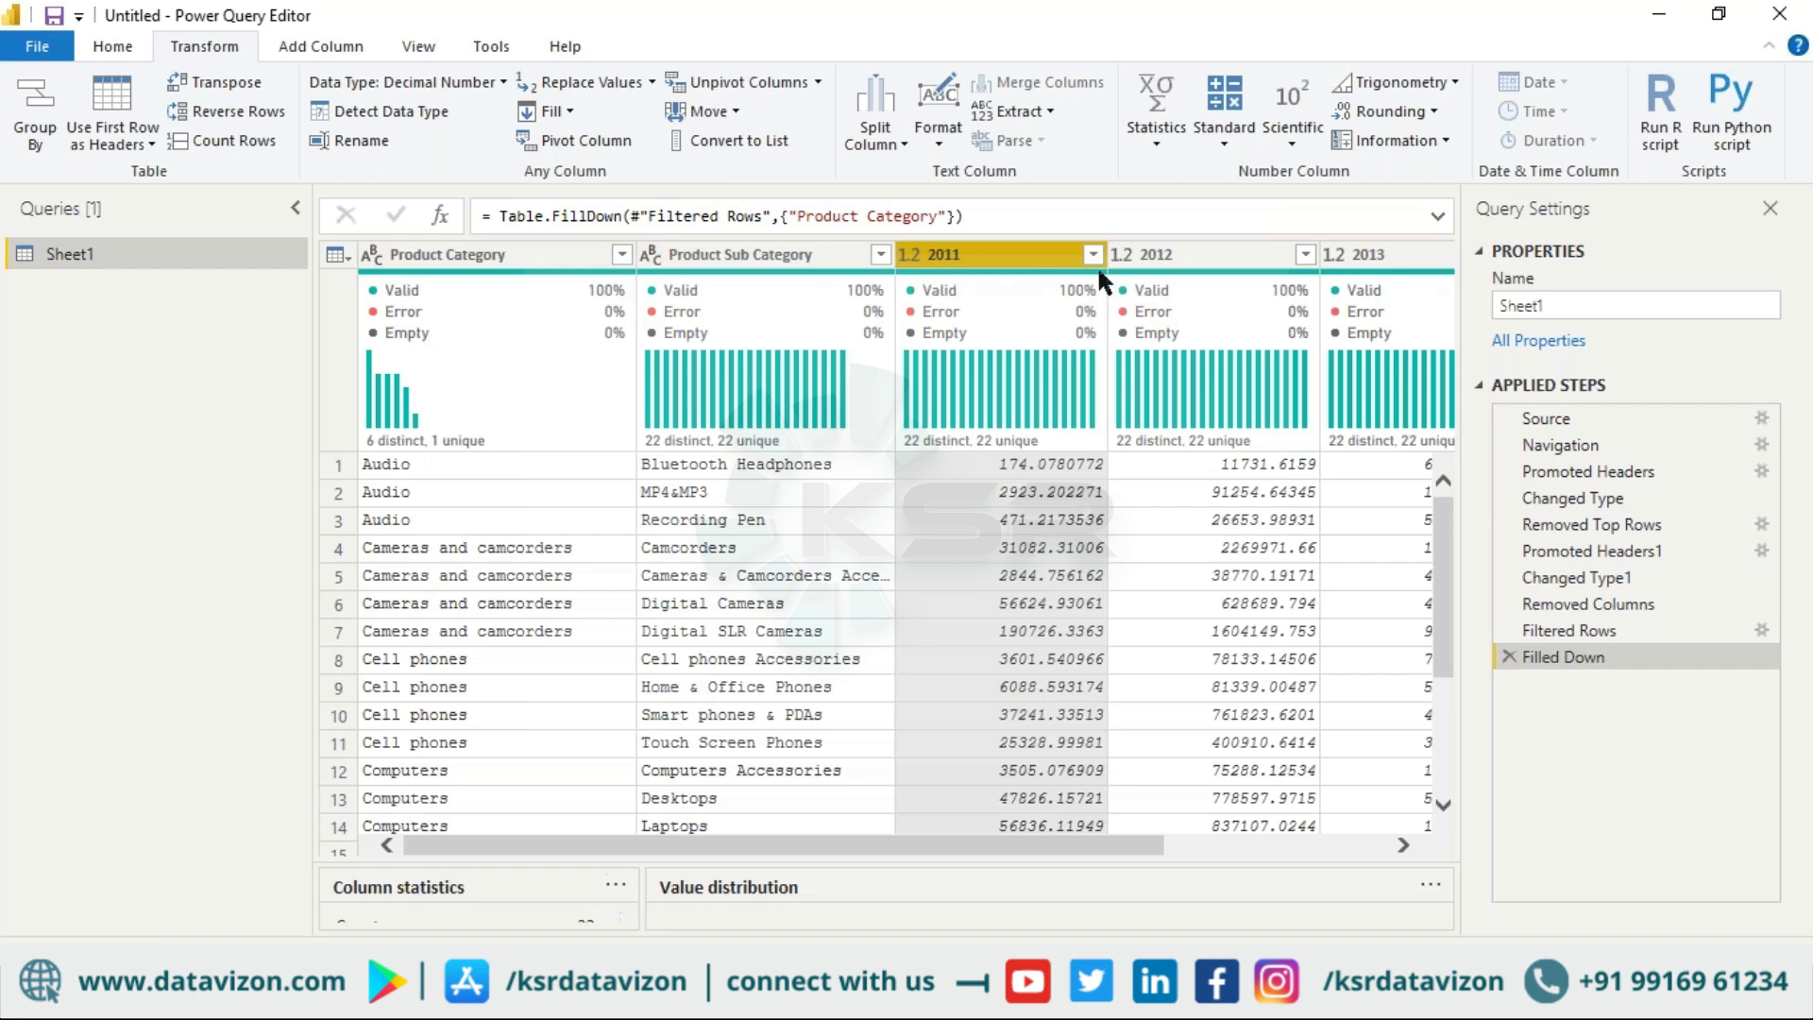
click(1144, 257)
shift+click(1373, 257)
scroll(903, 813, right, 5)
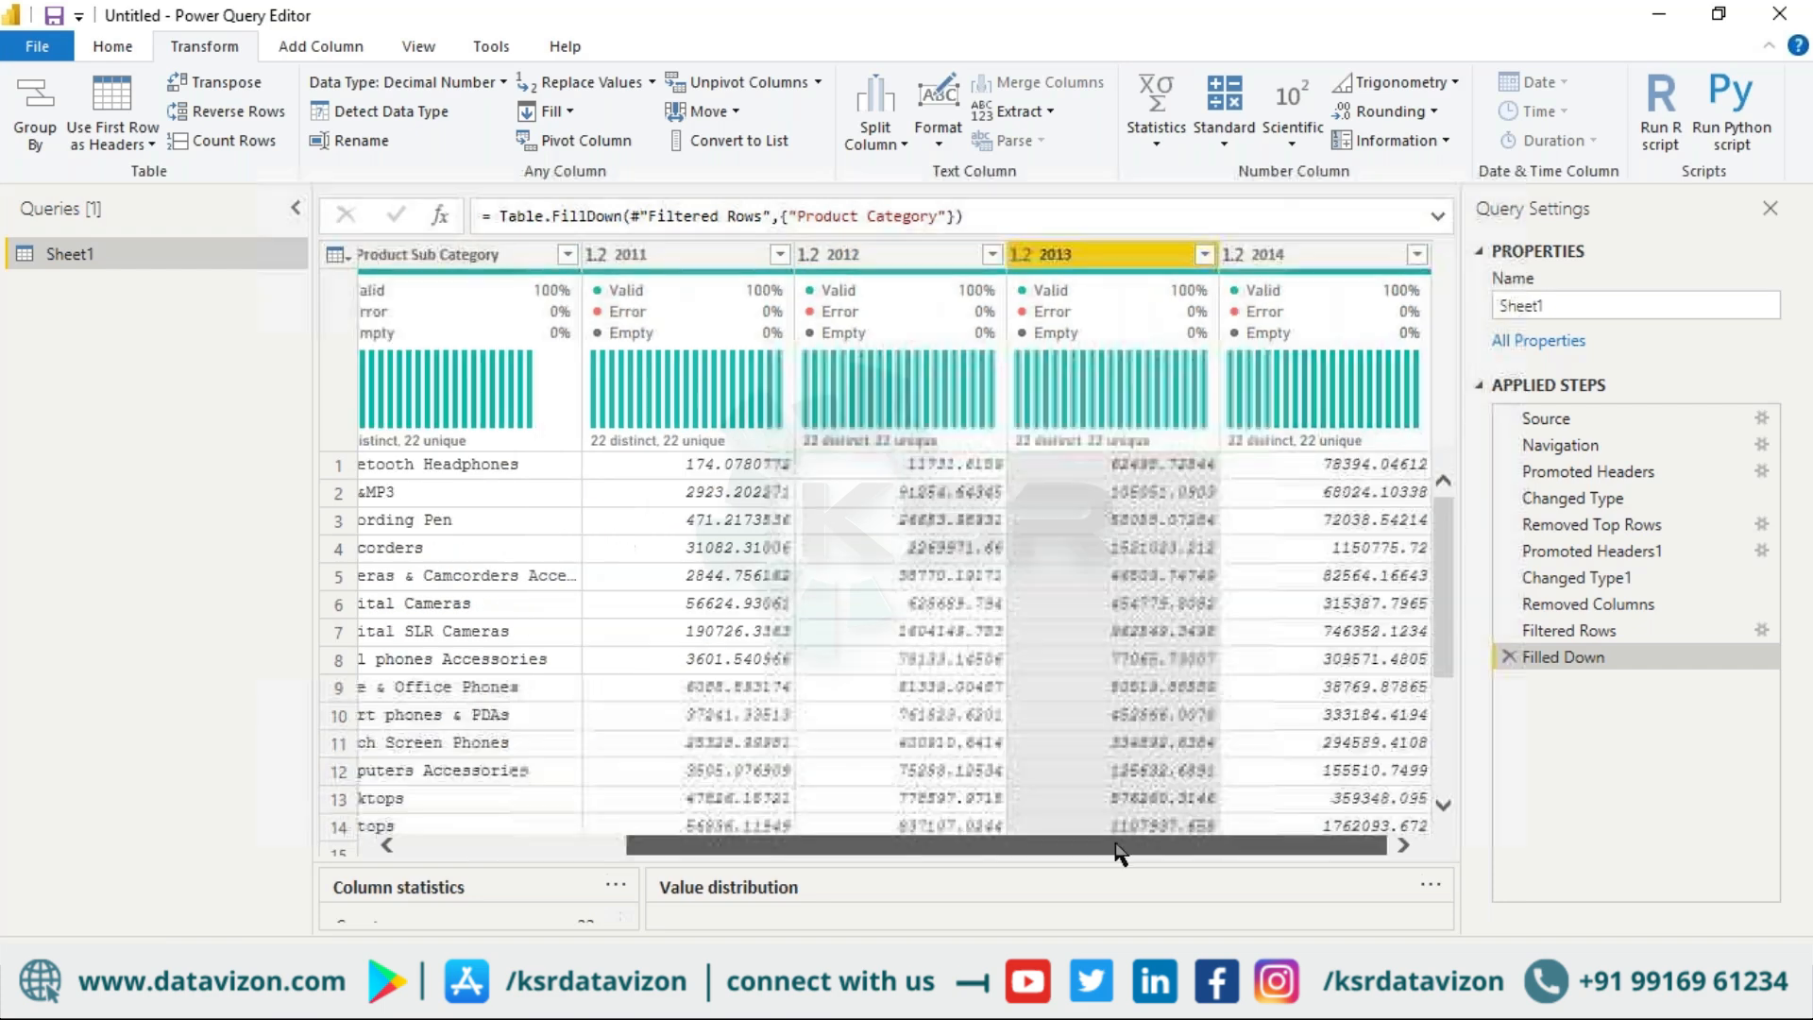
click(1287, 250)
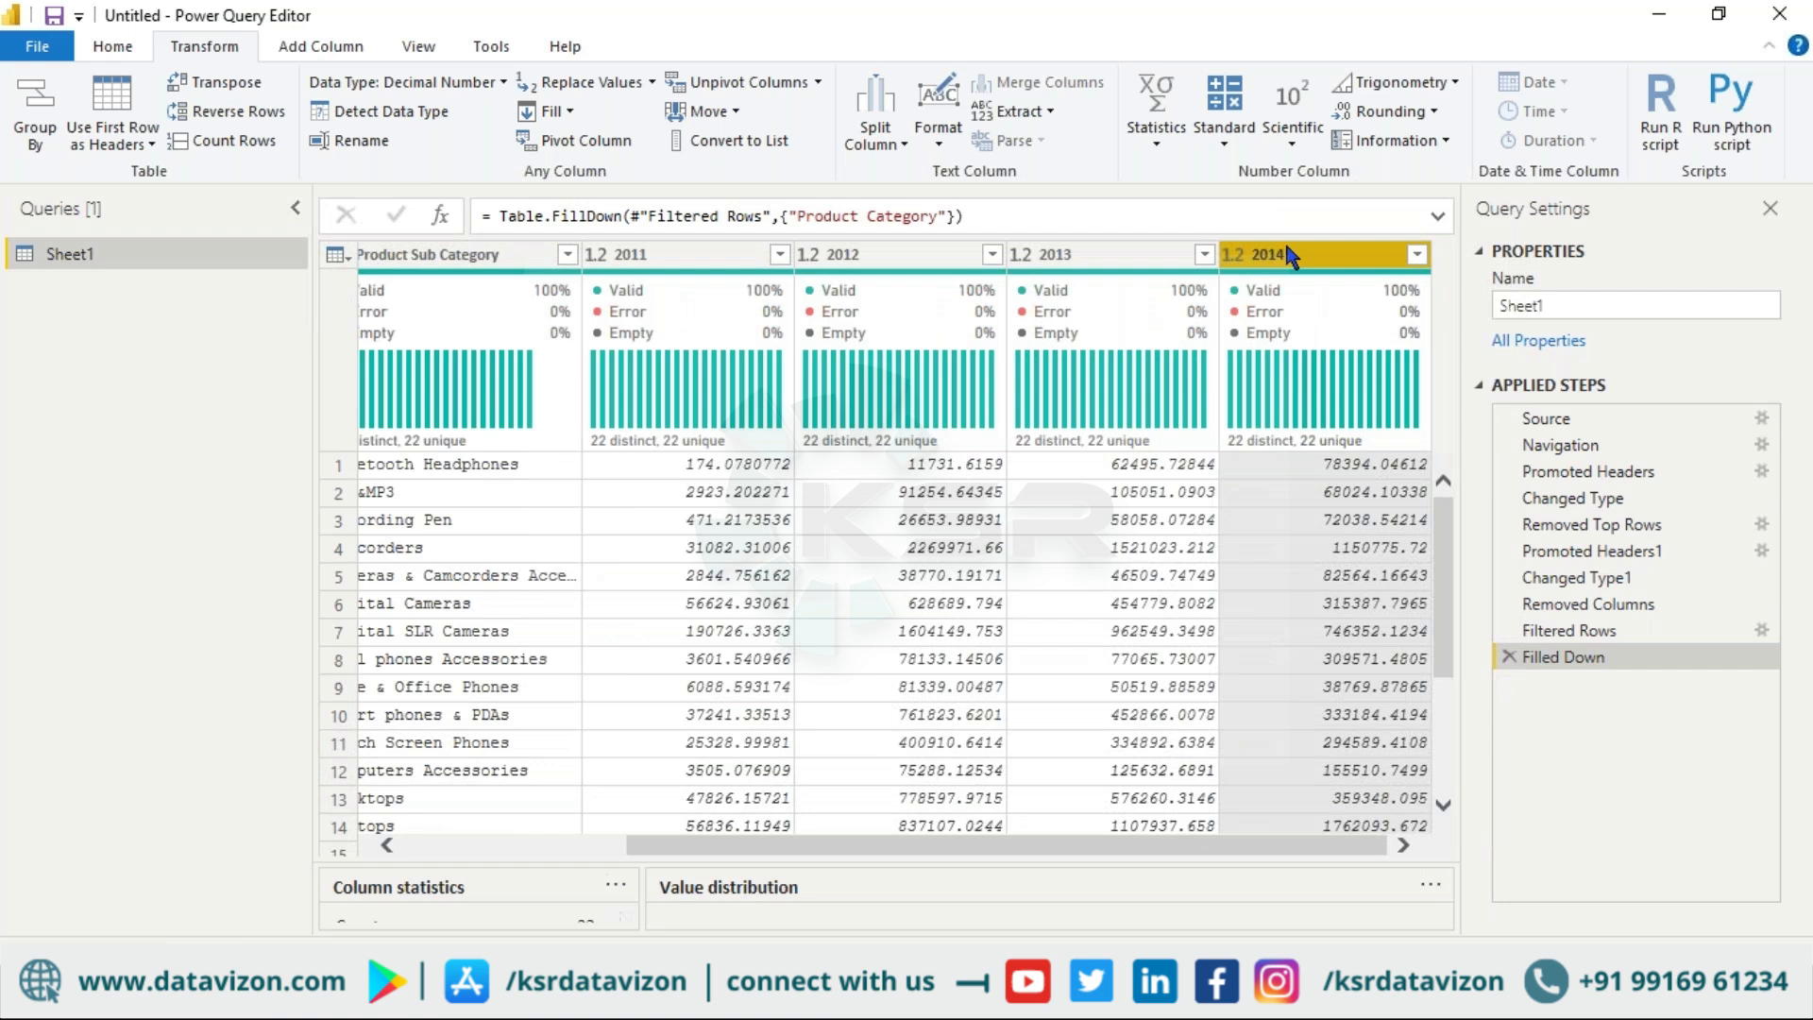
Step: Switch to Sheet2 of the CleanseData Excel workbook and enter the years 2021, 2022 and 2023 across G7 to I7
click(651, 259)
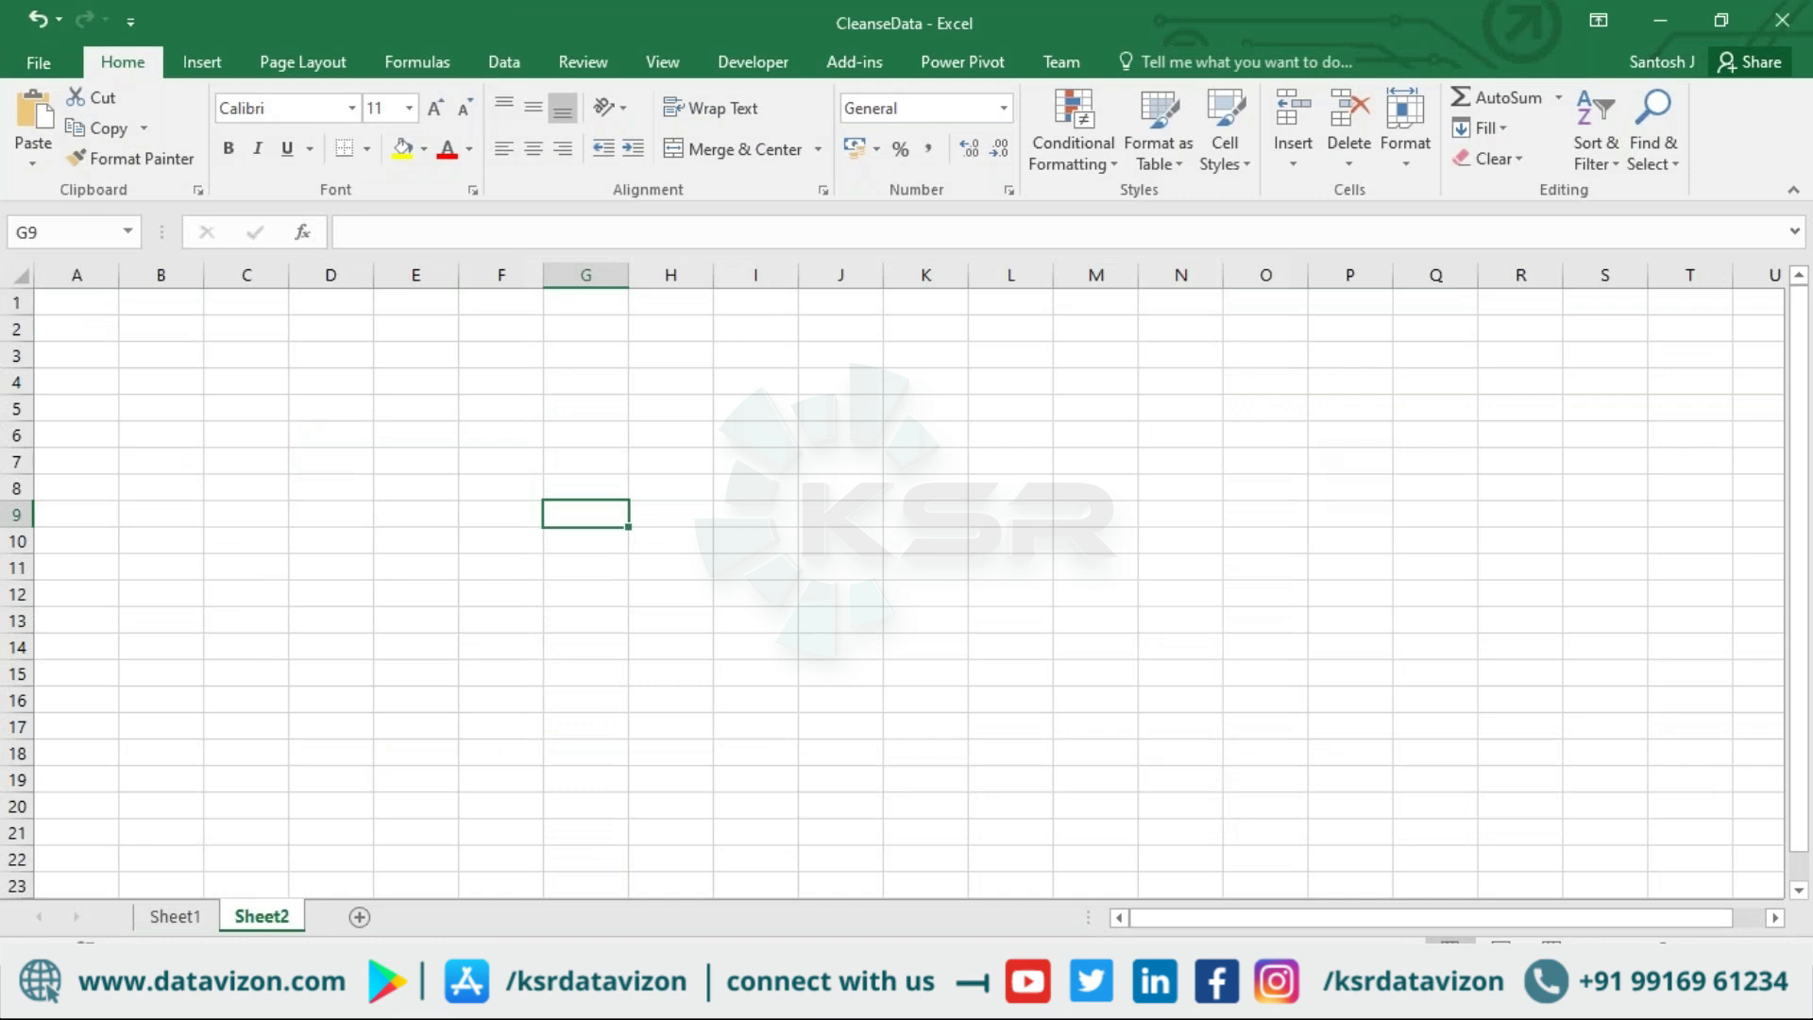
click(838, 538)
text(2021)
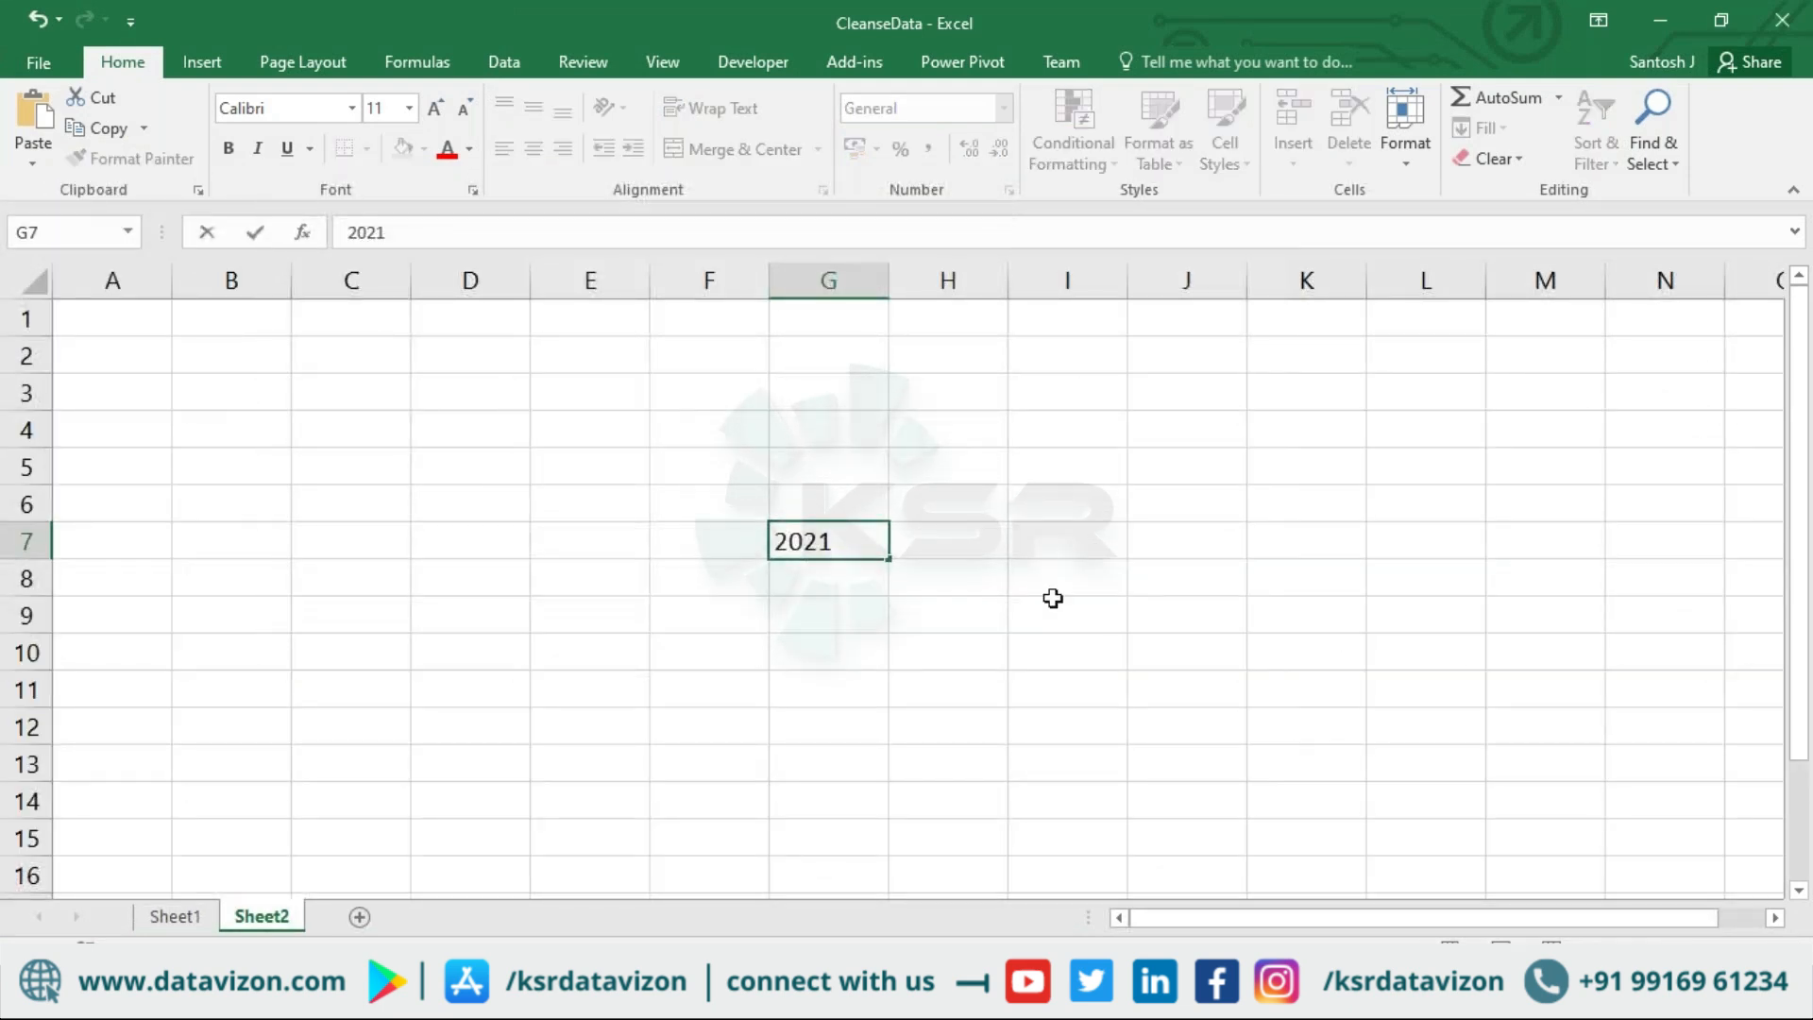
click(980, 552)
text(2022)
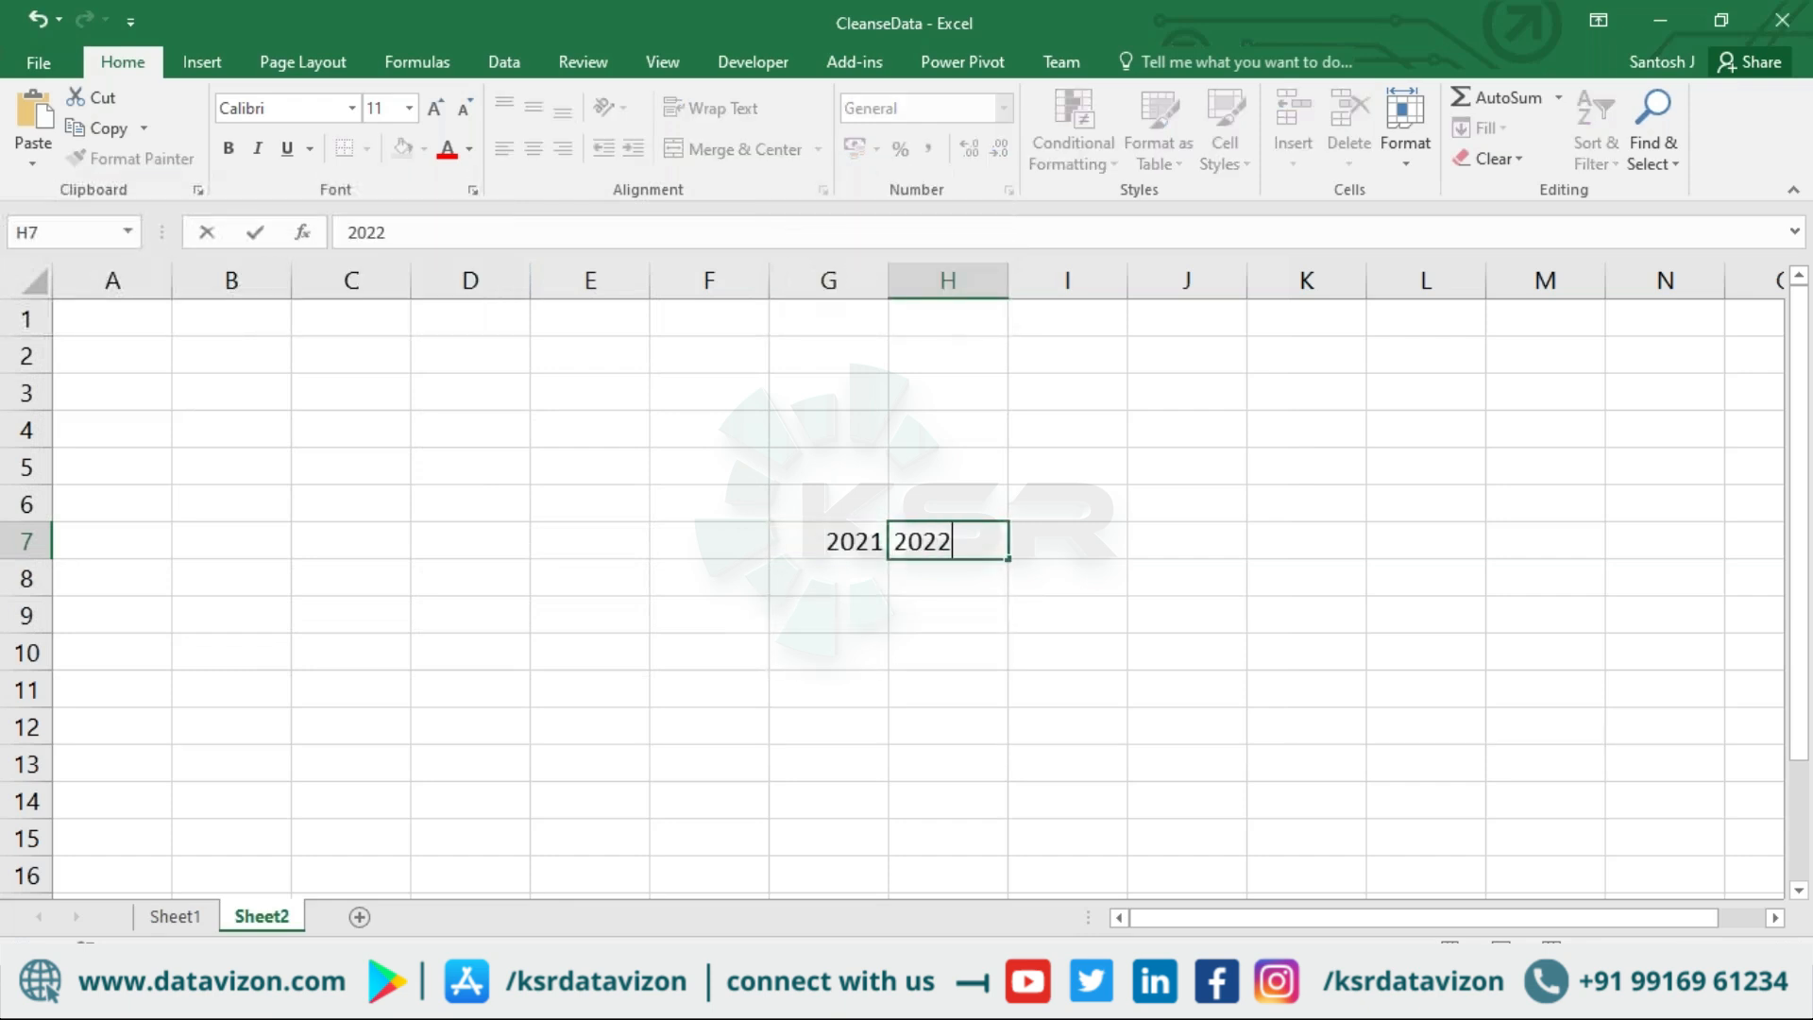
click(1027, 542)
text(2023)
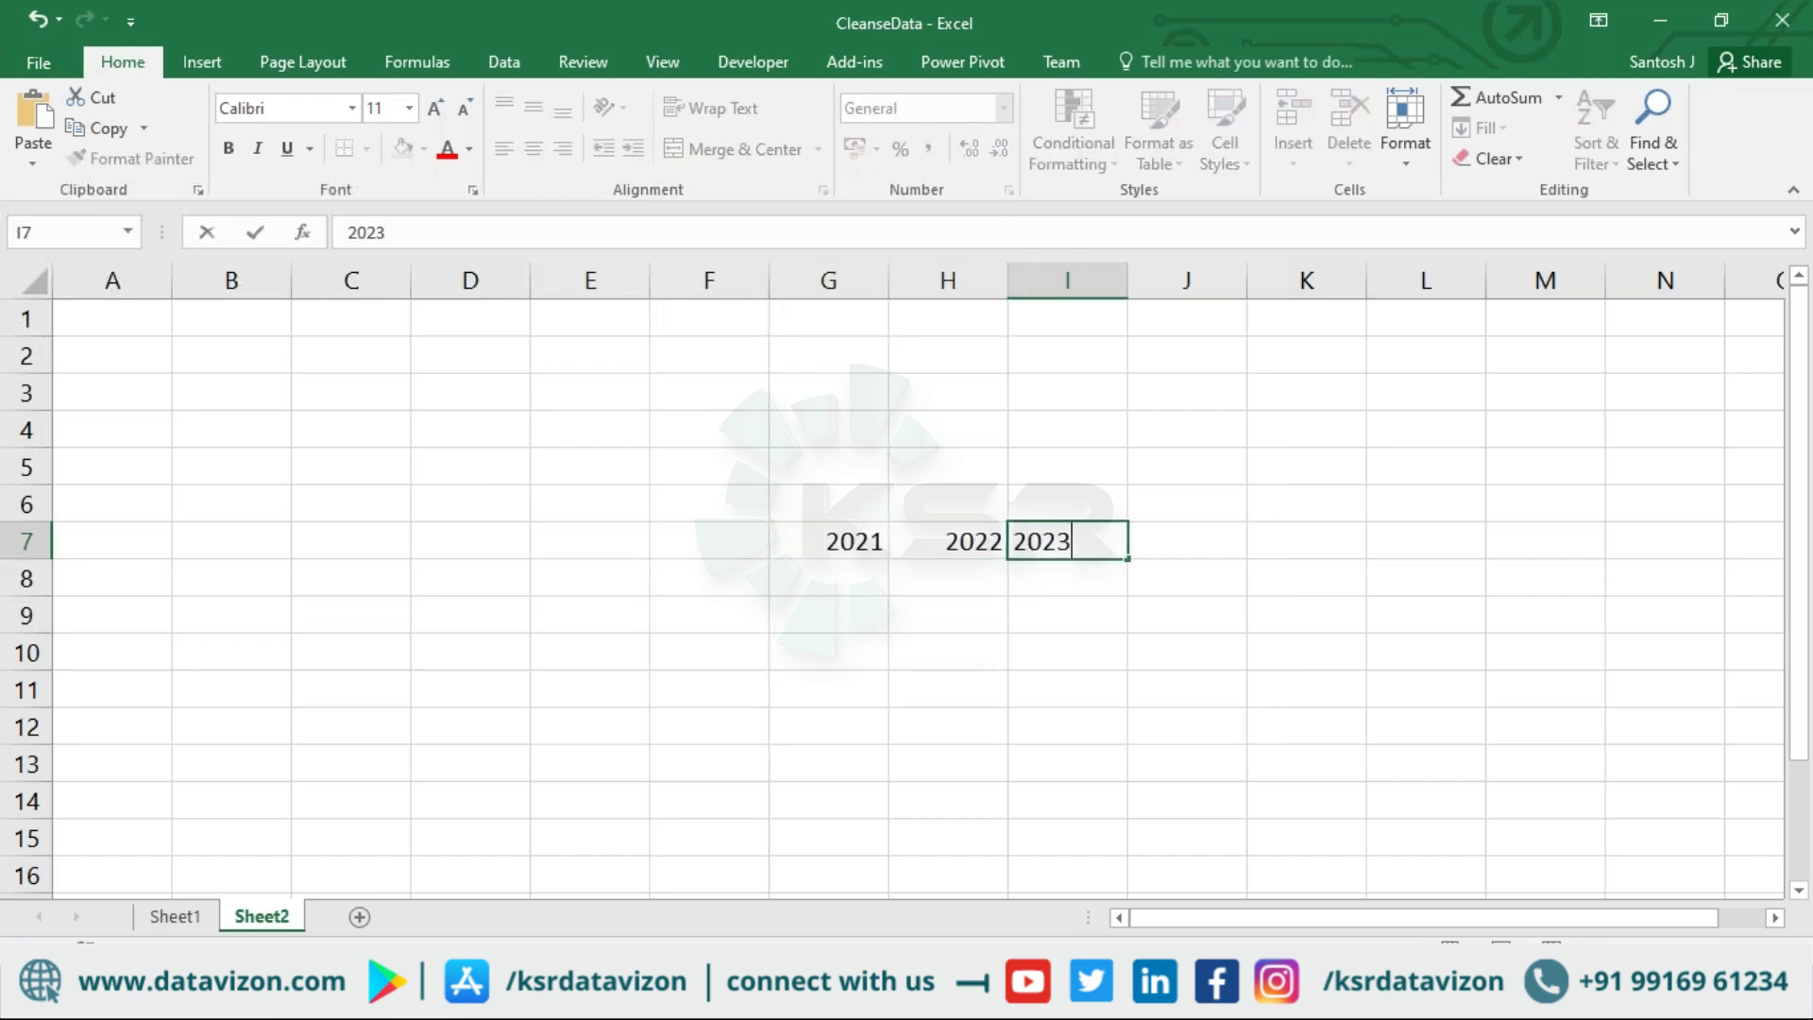
Step: Enter the sample sales values 100, 299 and 300 beneath the years in G8 to I8
click(809, 572)
text(100)
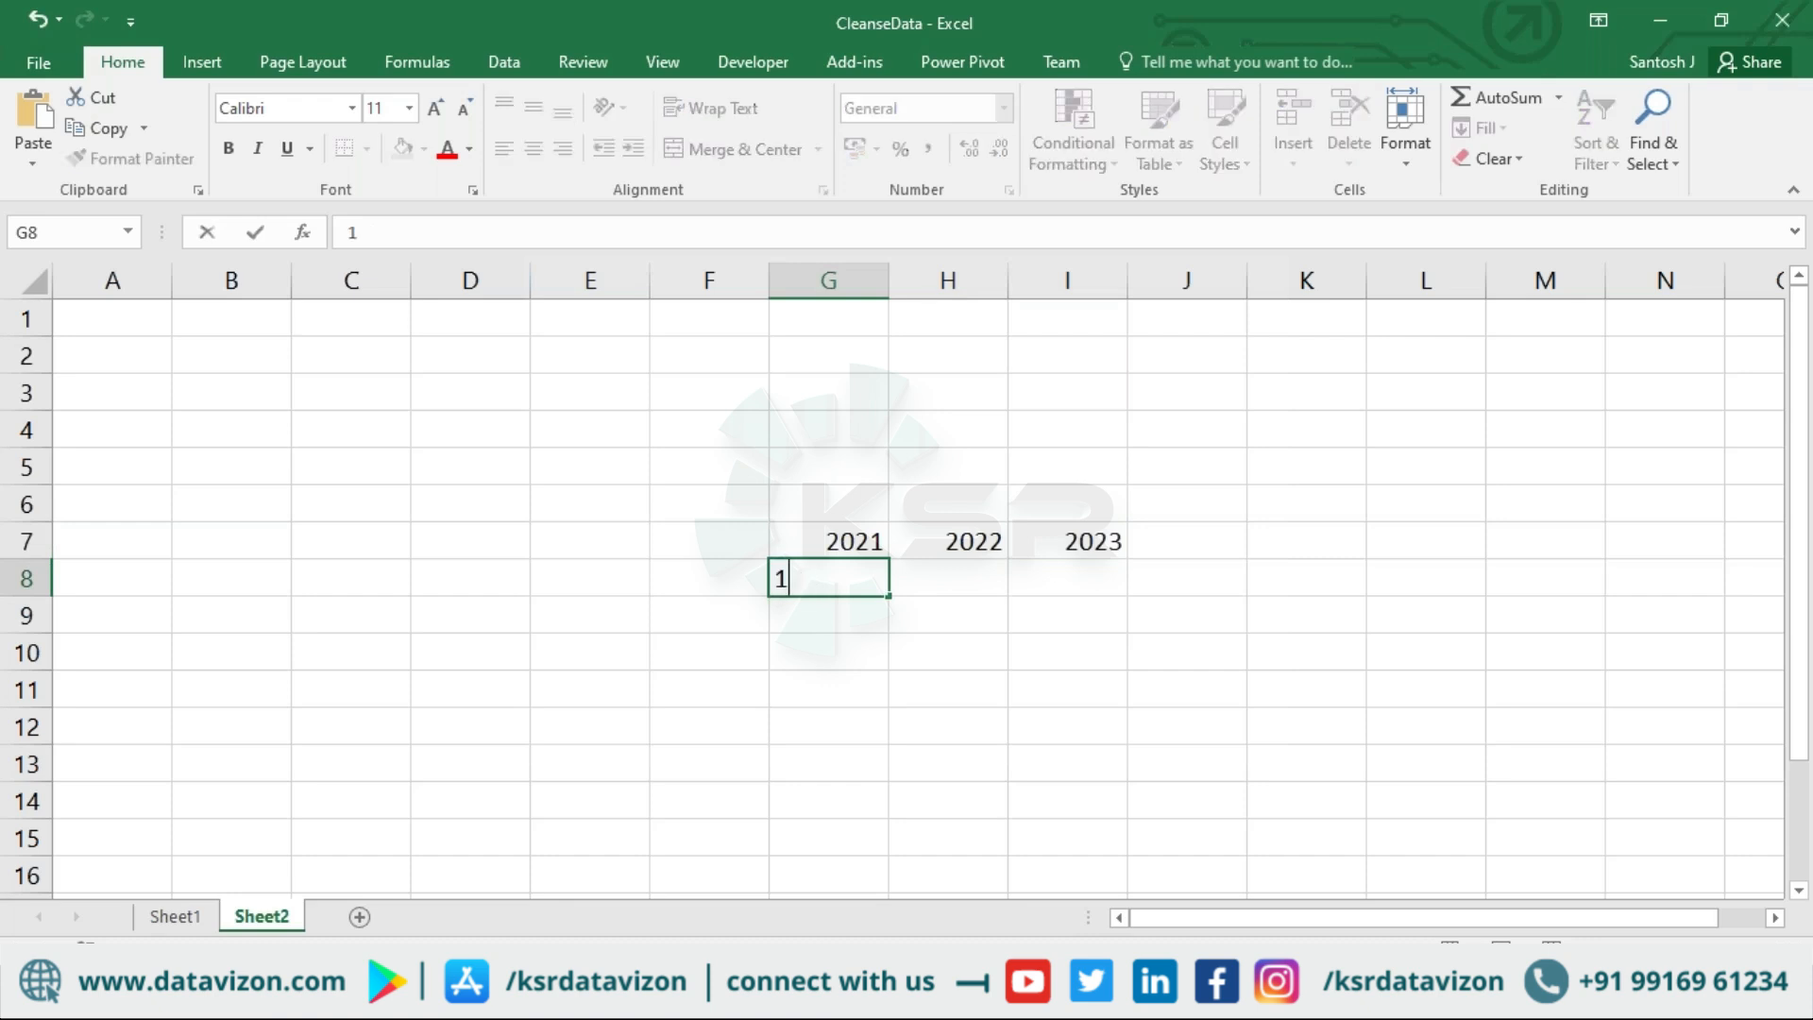
click(936, 583)
text(299)
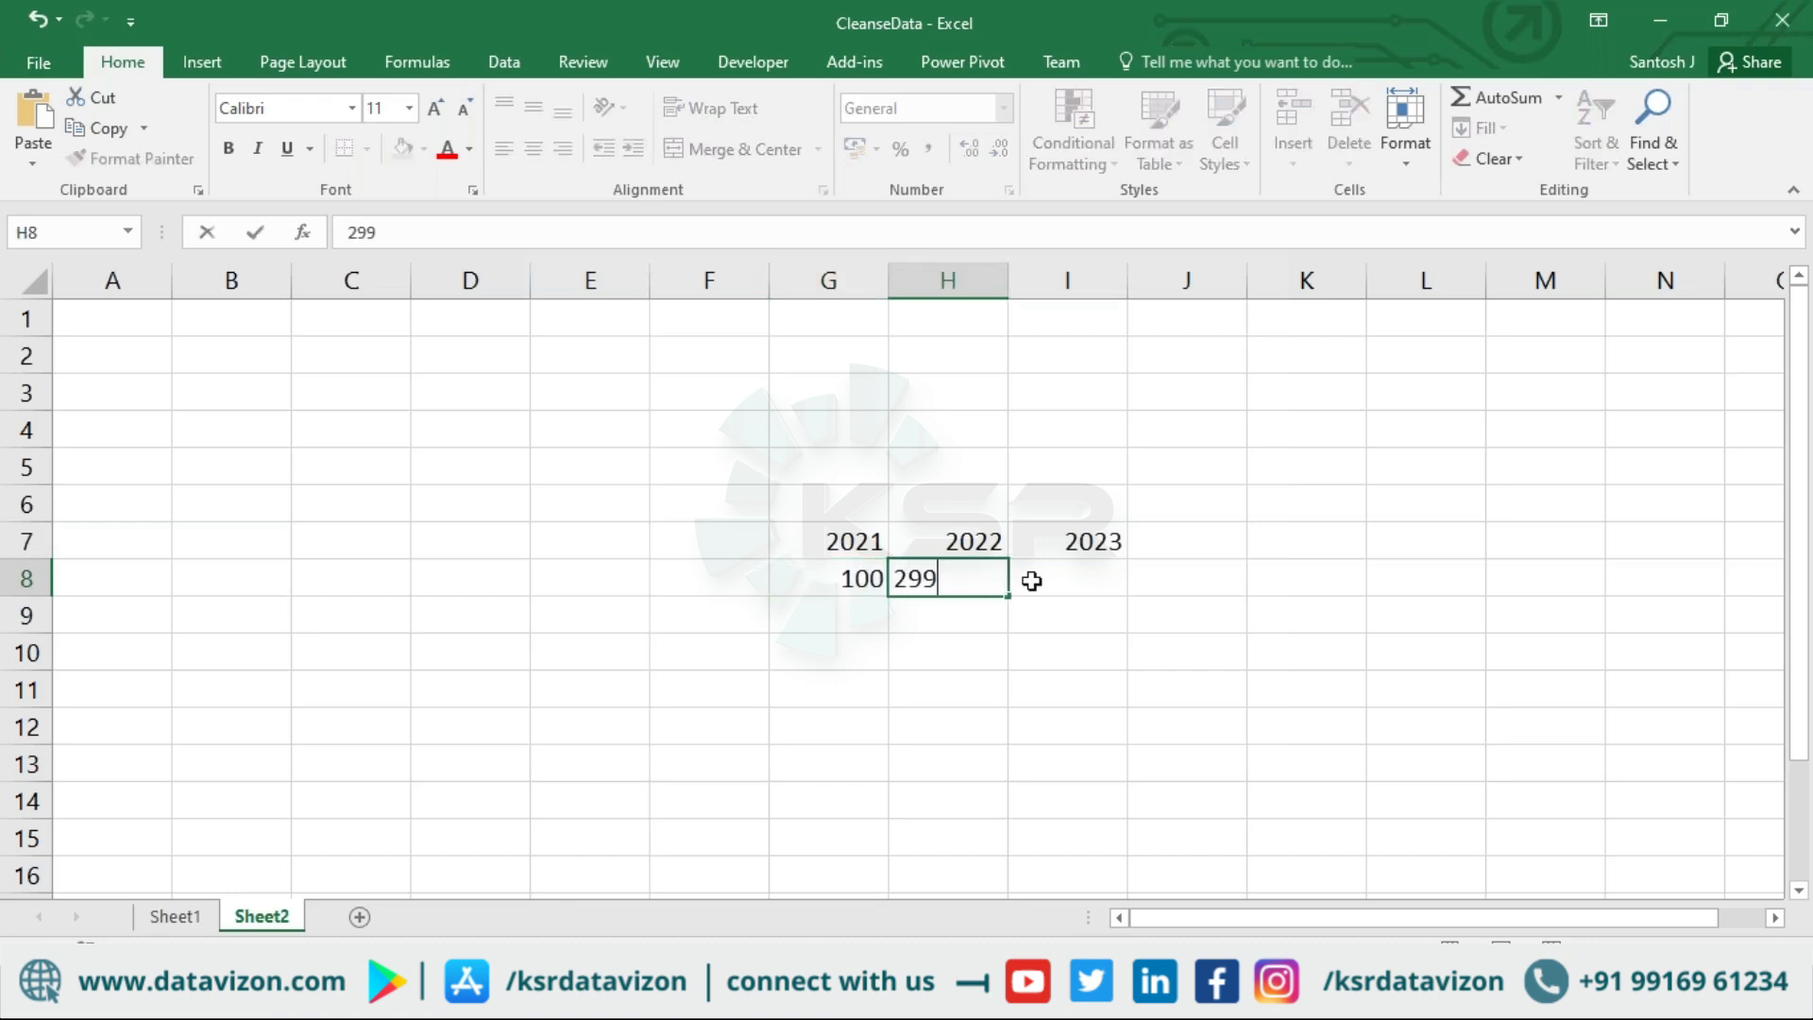
click(1038, 581)
text(300)
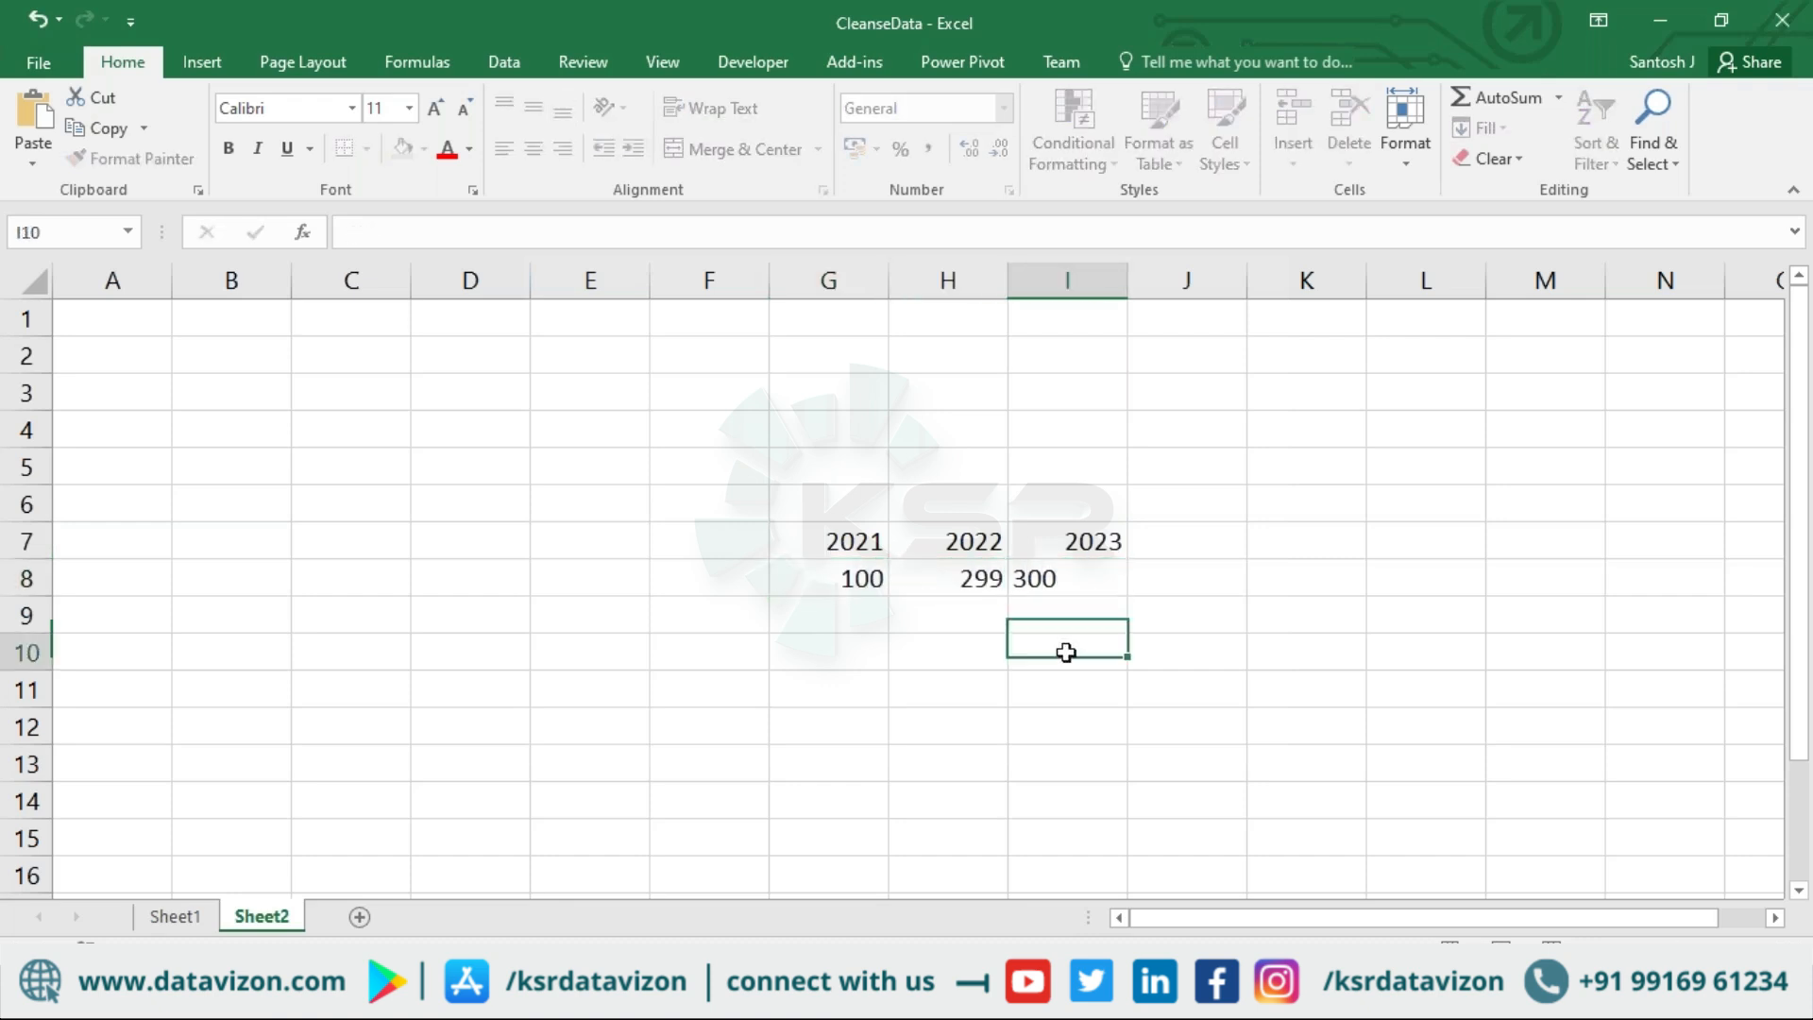
click(1064, 652)
Step: Add an outline border around the sample table in G7:I8 and fill its year header row green
drag(873, 542, 1064, 574)
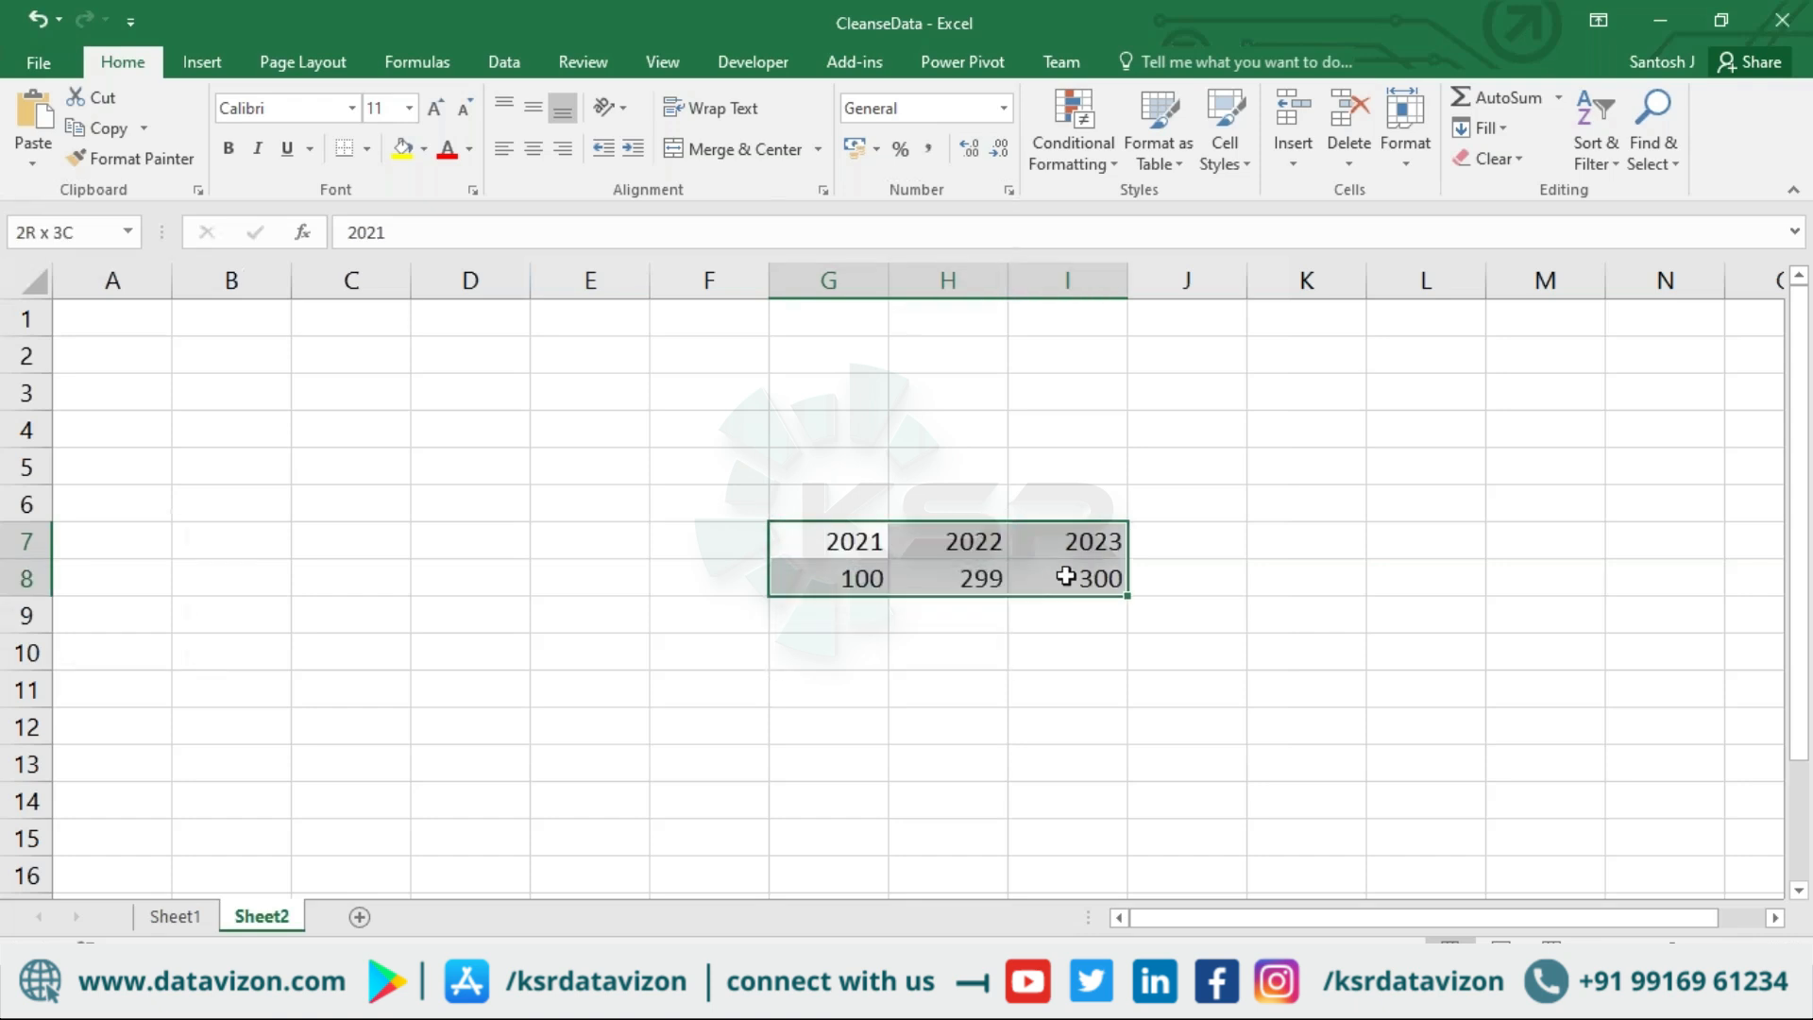
click(365, 149)
click(385, 412)
drag(812, 529, 1037, 536)
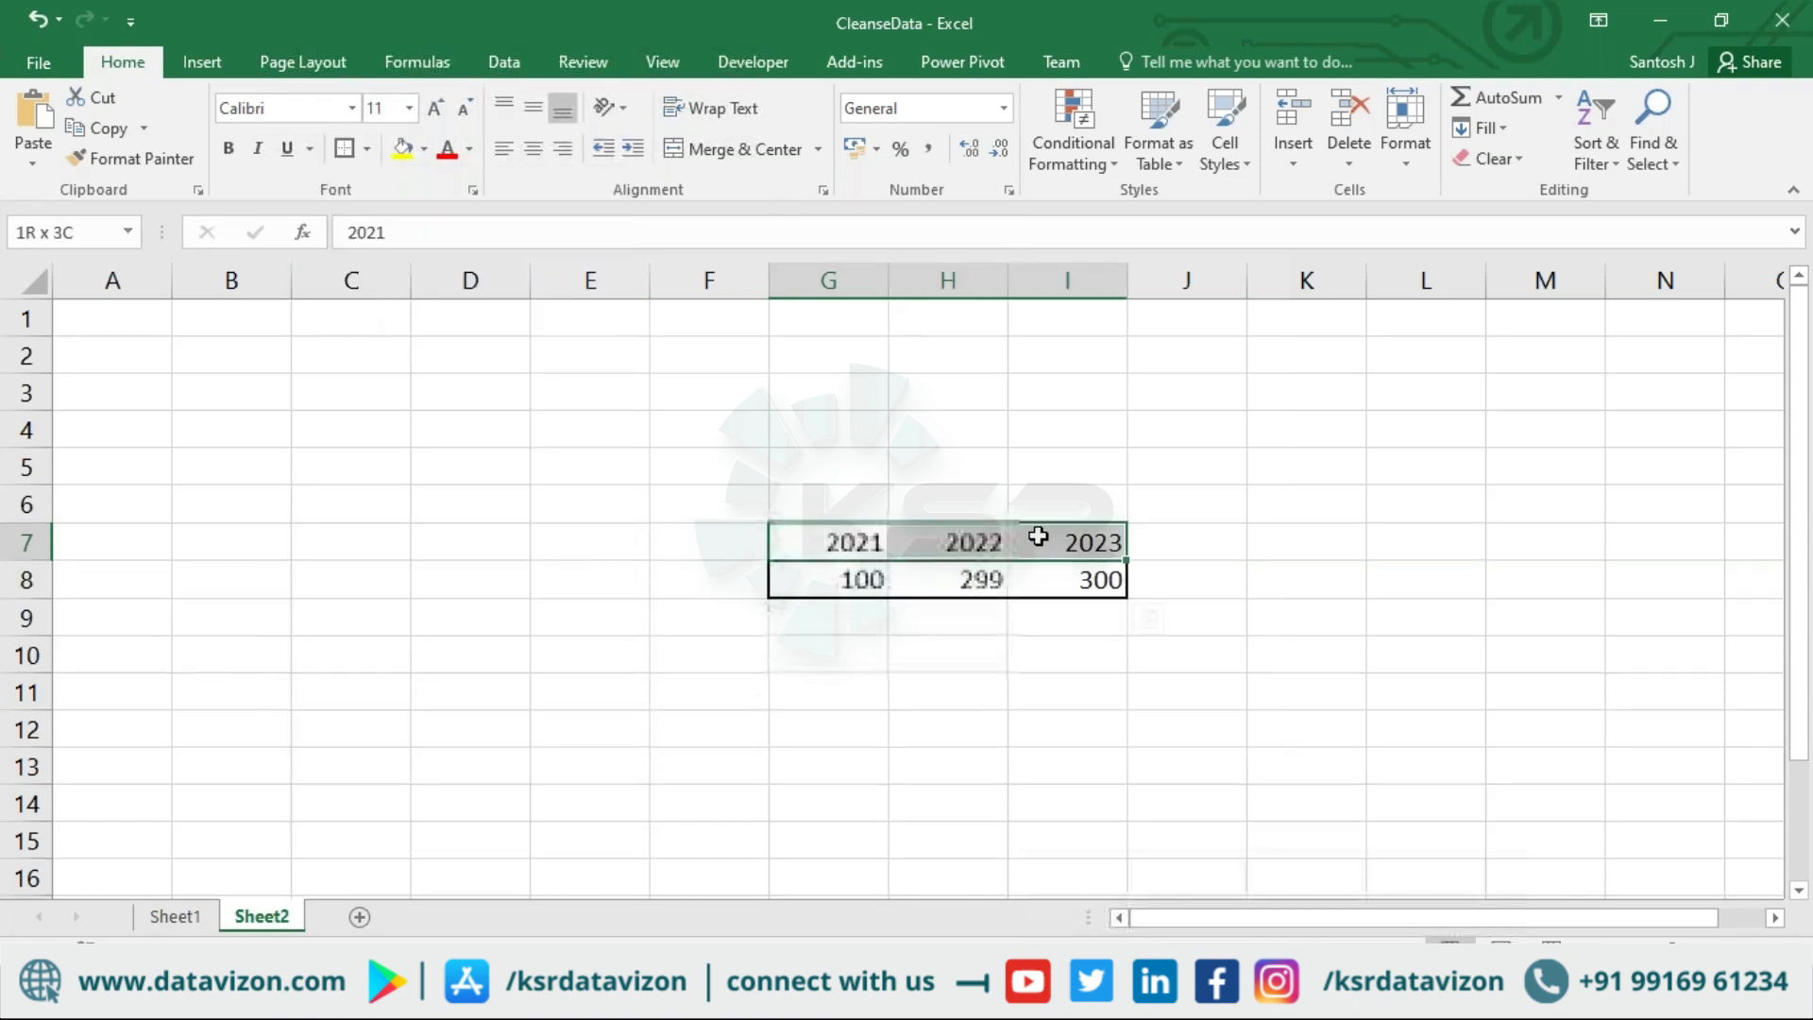
click(424, 149)
click(497, 347)
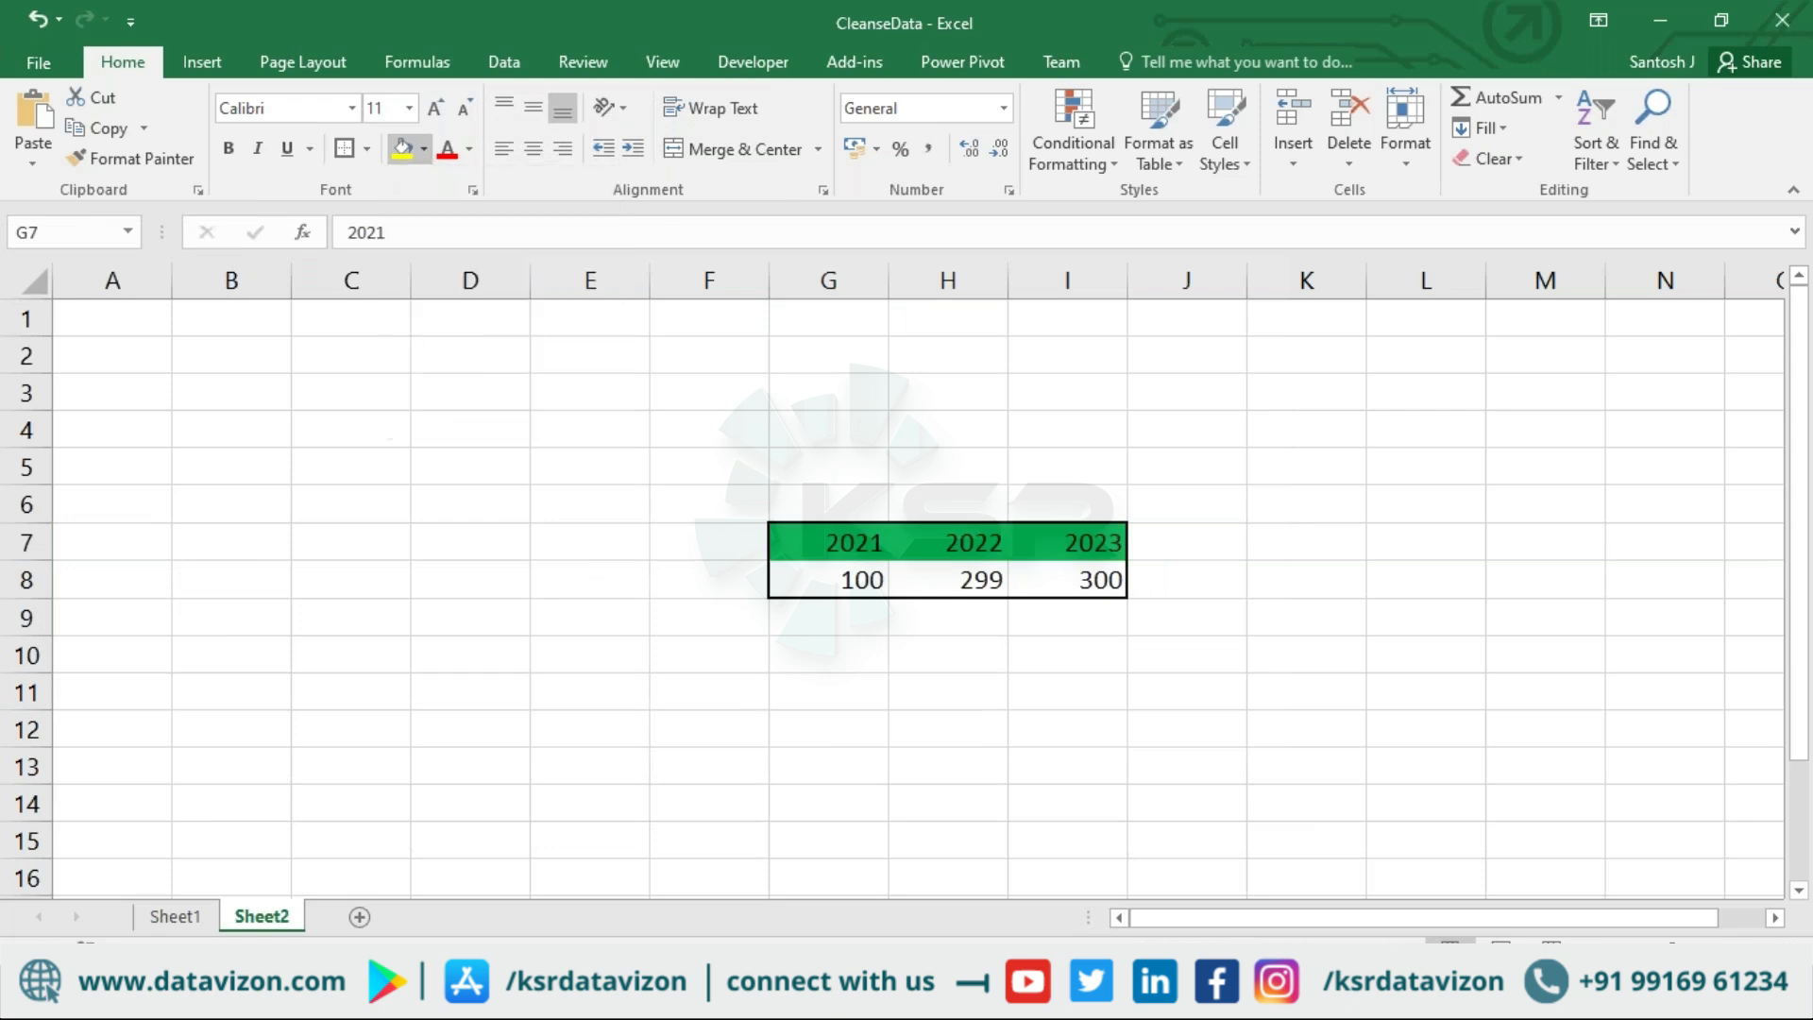
click(590, 653)
Step: Start a second sample table with the headers Year in L7 and Sales in M7
click(1376, 554)
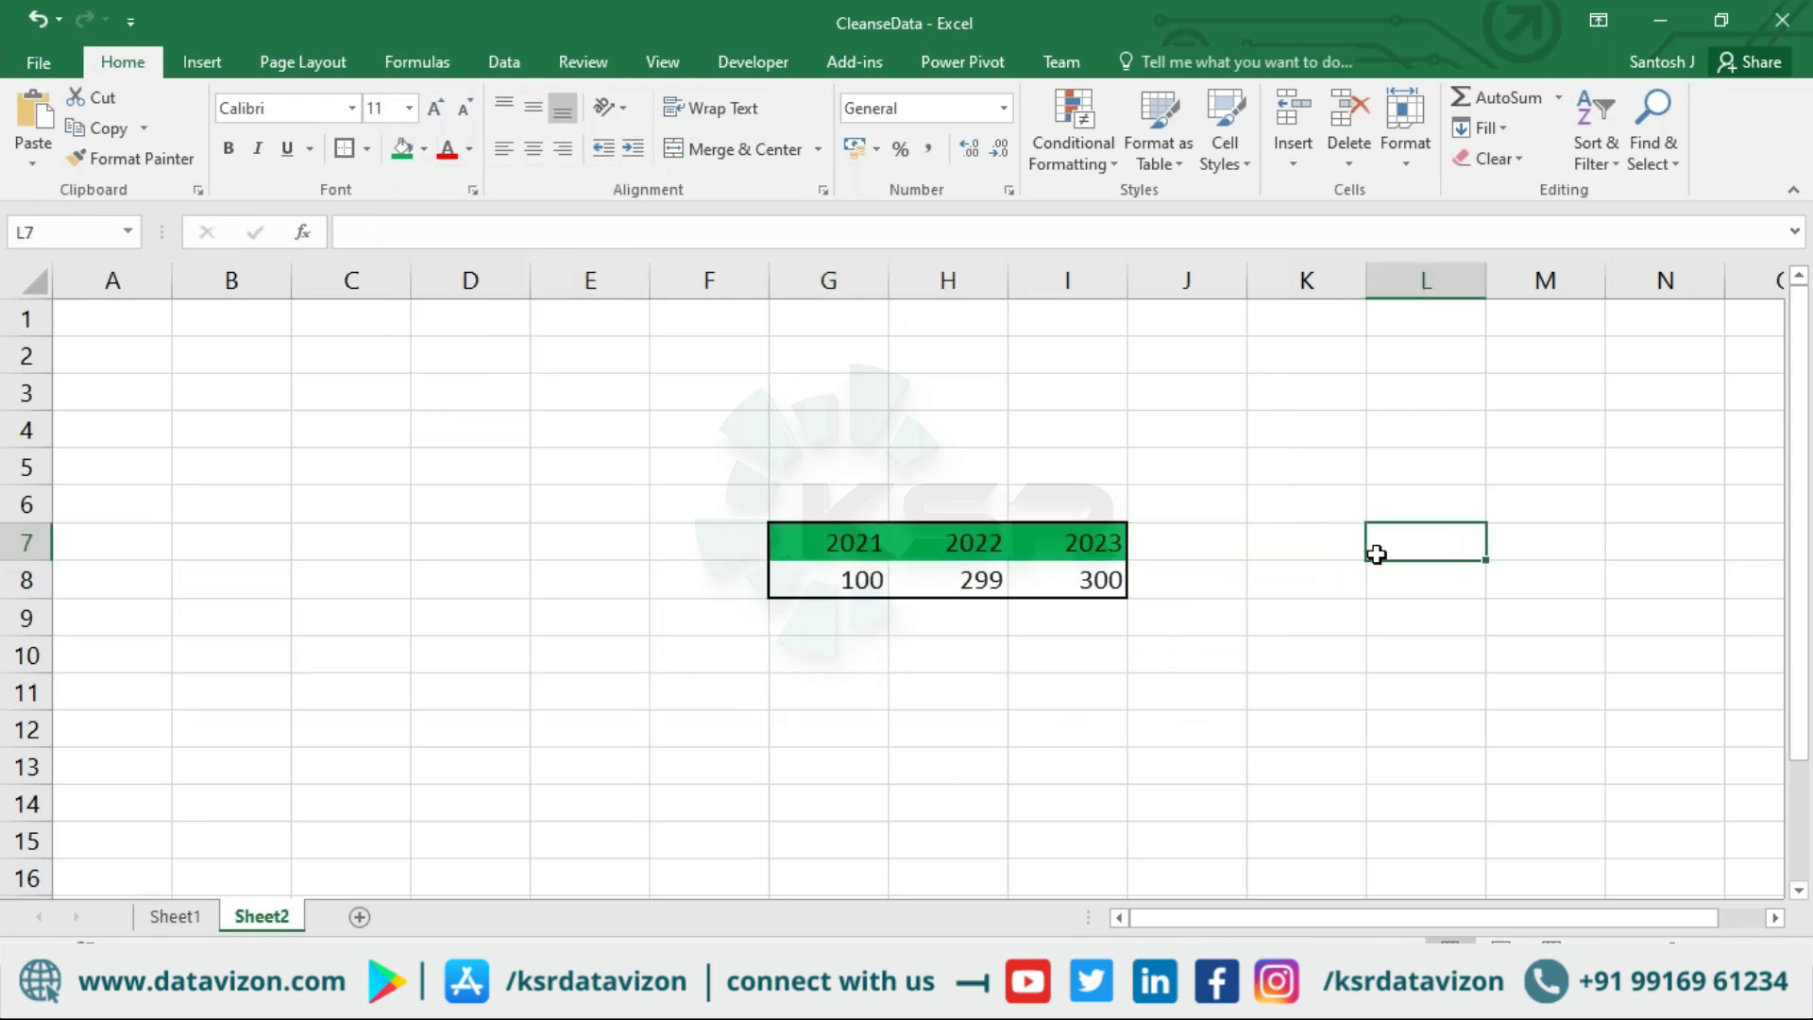
text(Year)
right_click(1375, 554)
click(1539, 545)
click(1539, 545)
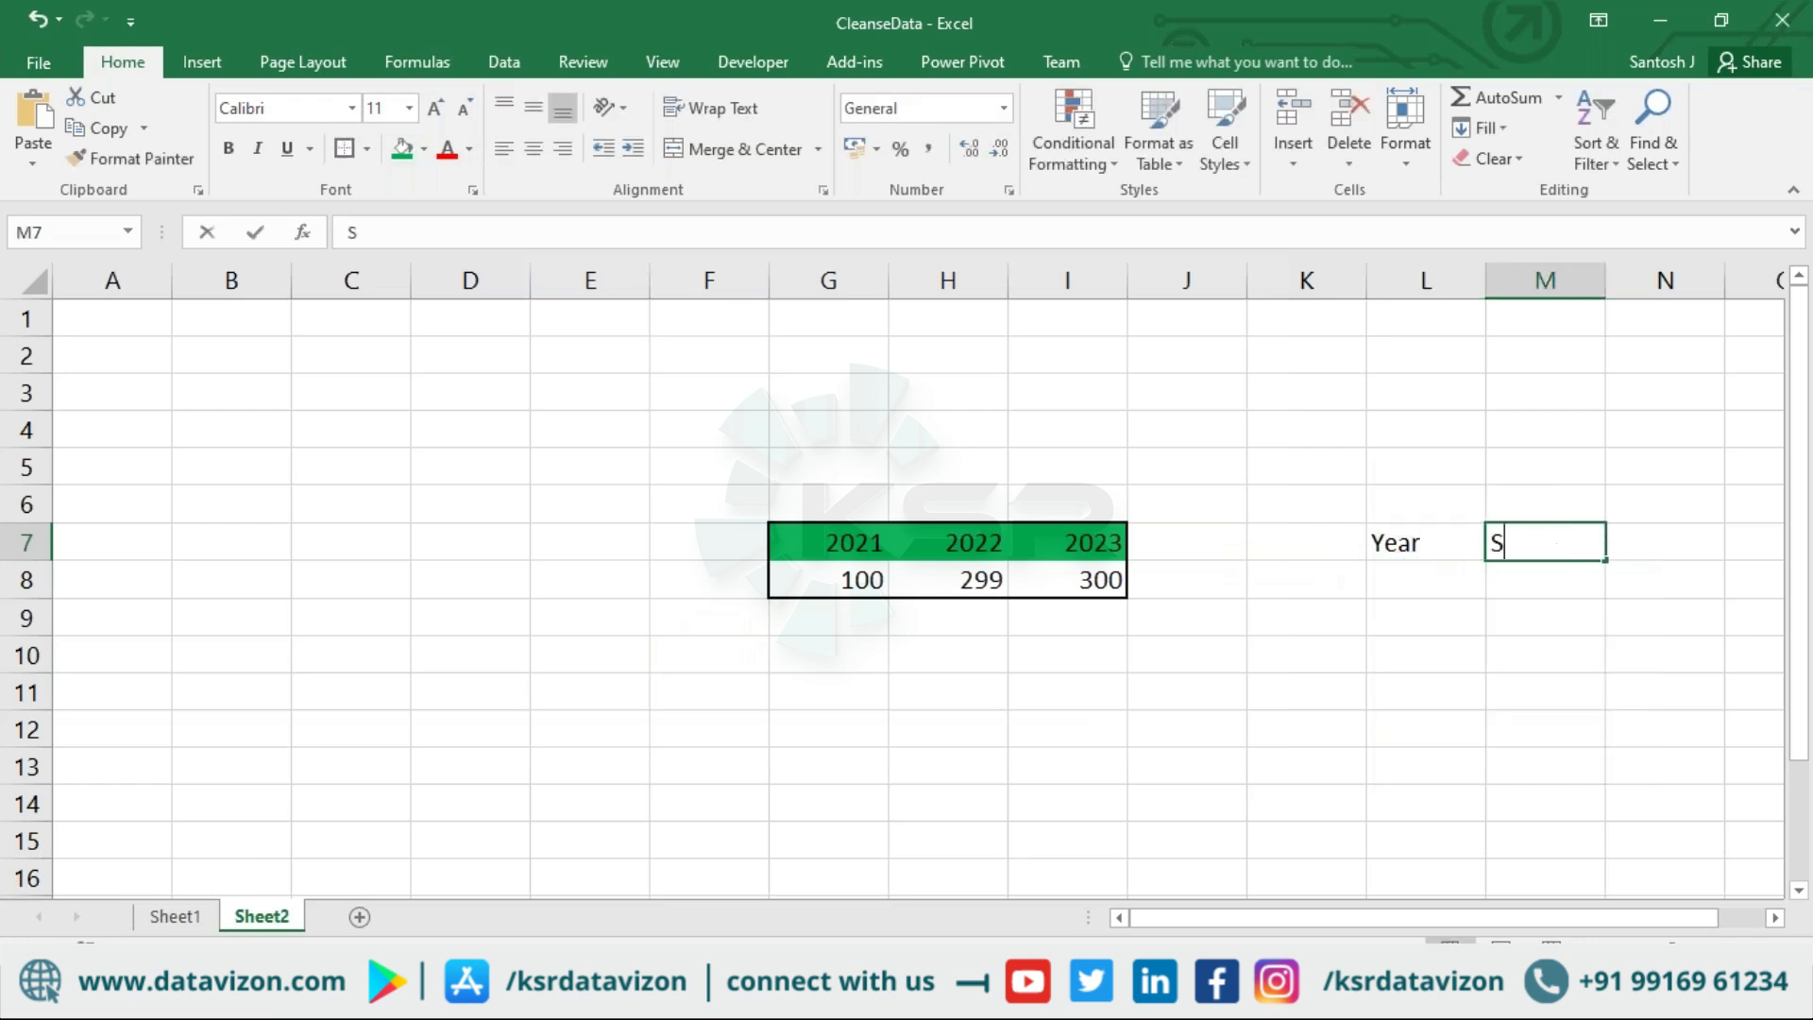
text(Sales)
Step: List the years 2021, 2022 and 2023 down the Year column in L8 to L10
click(1409, 591)
text(2021)
click(1397, 615)
text(2022)
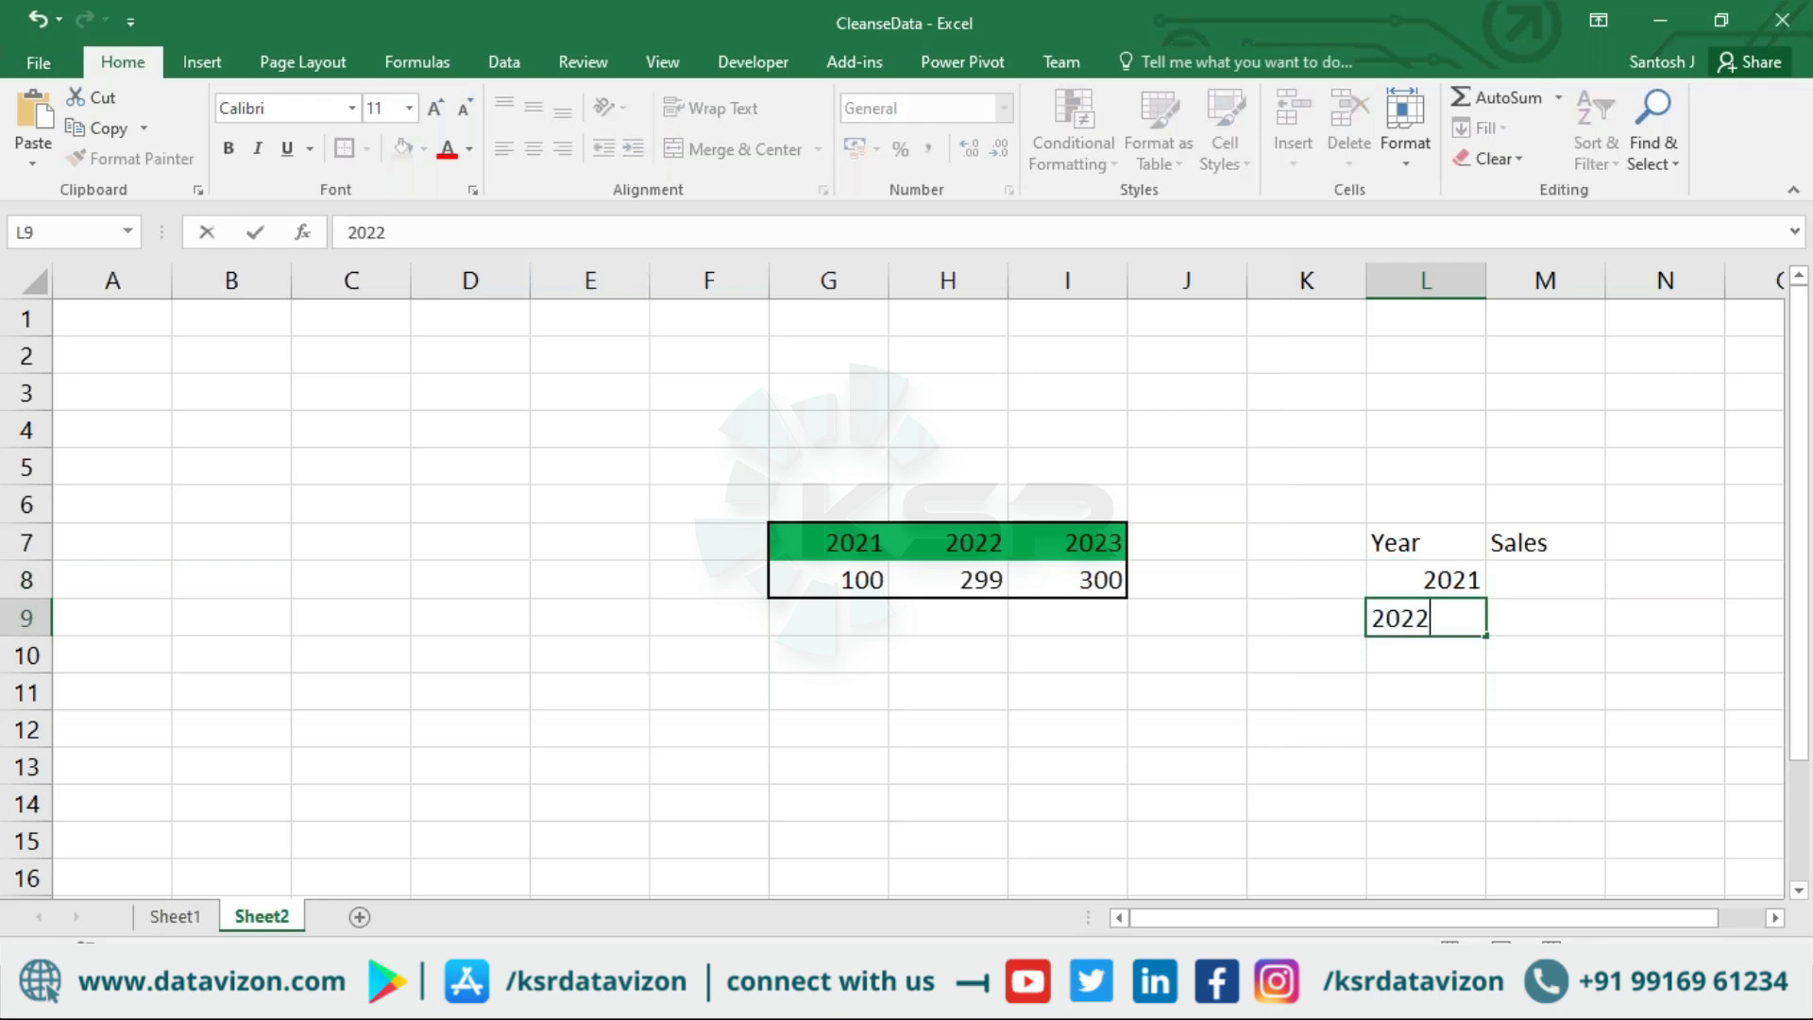
click(1384, 660)
text(2023)
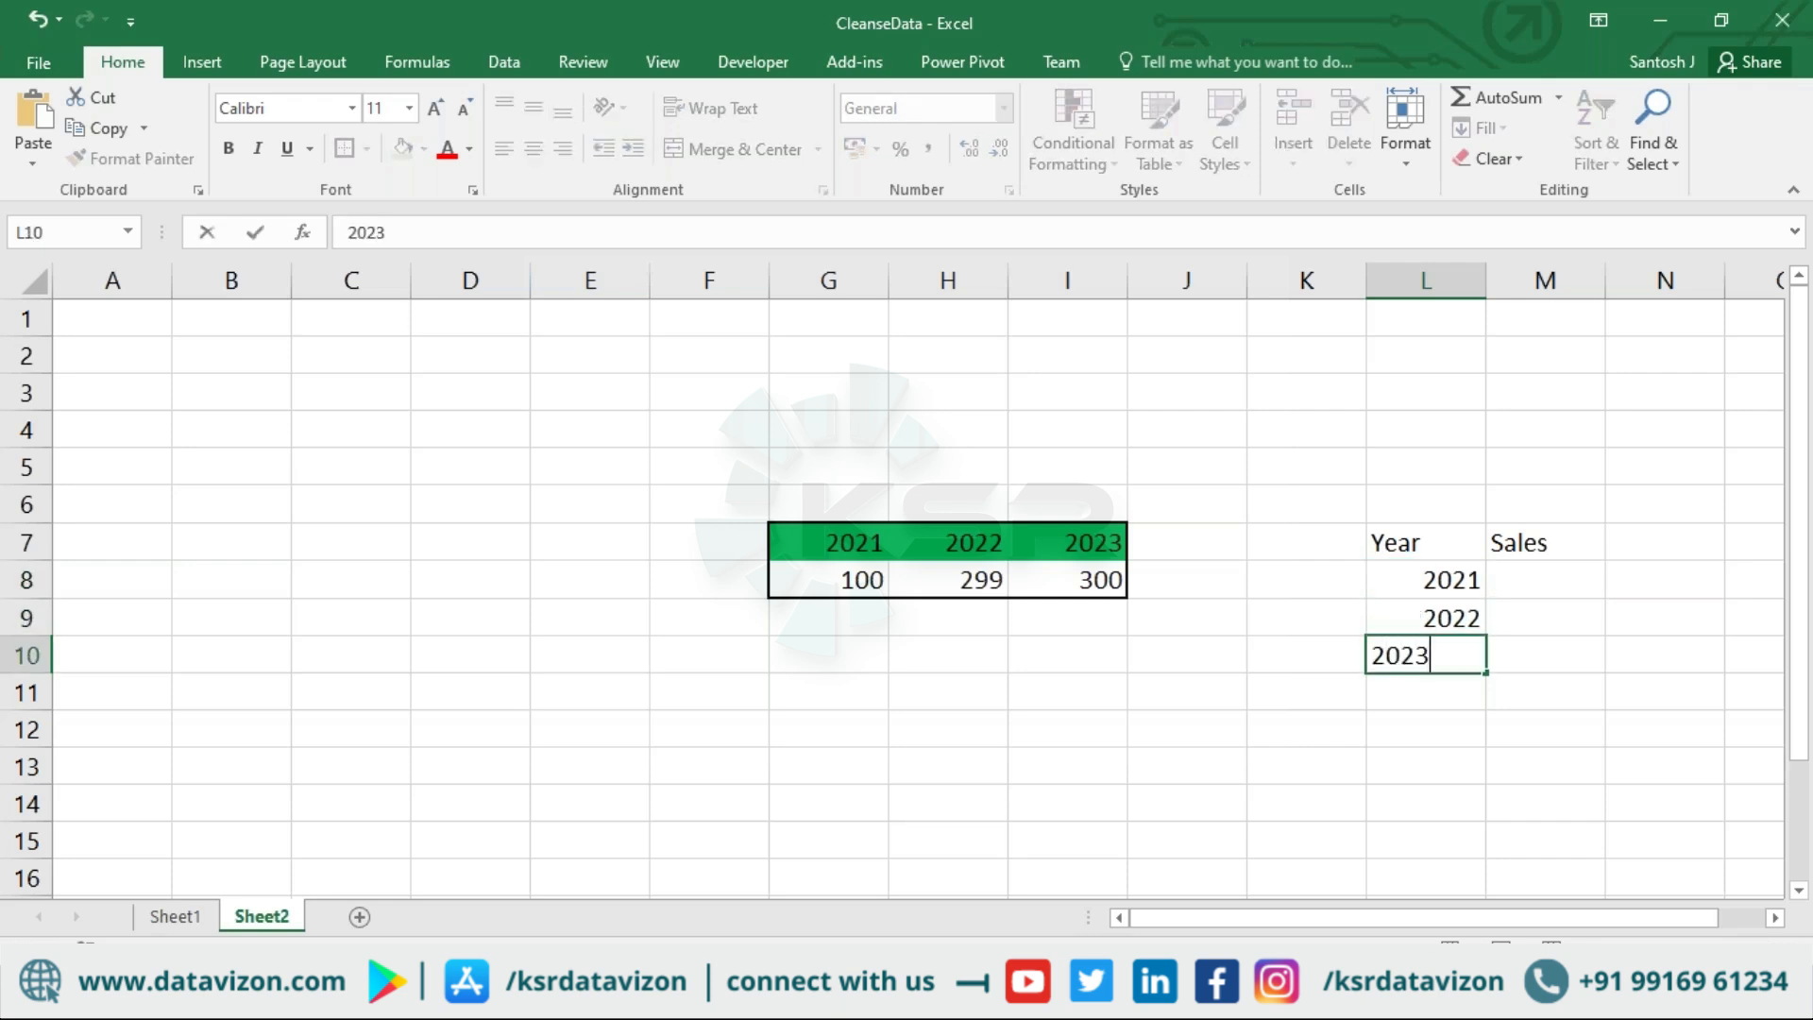
Step: Enter 100, 299 and 300 down the Sales column in M8 to M10
click(1515, 578)
text(100)
click(1526, 617)
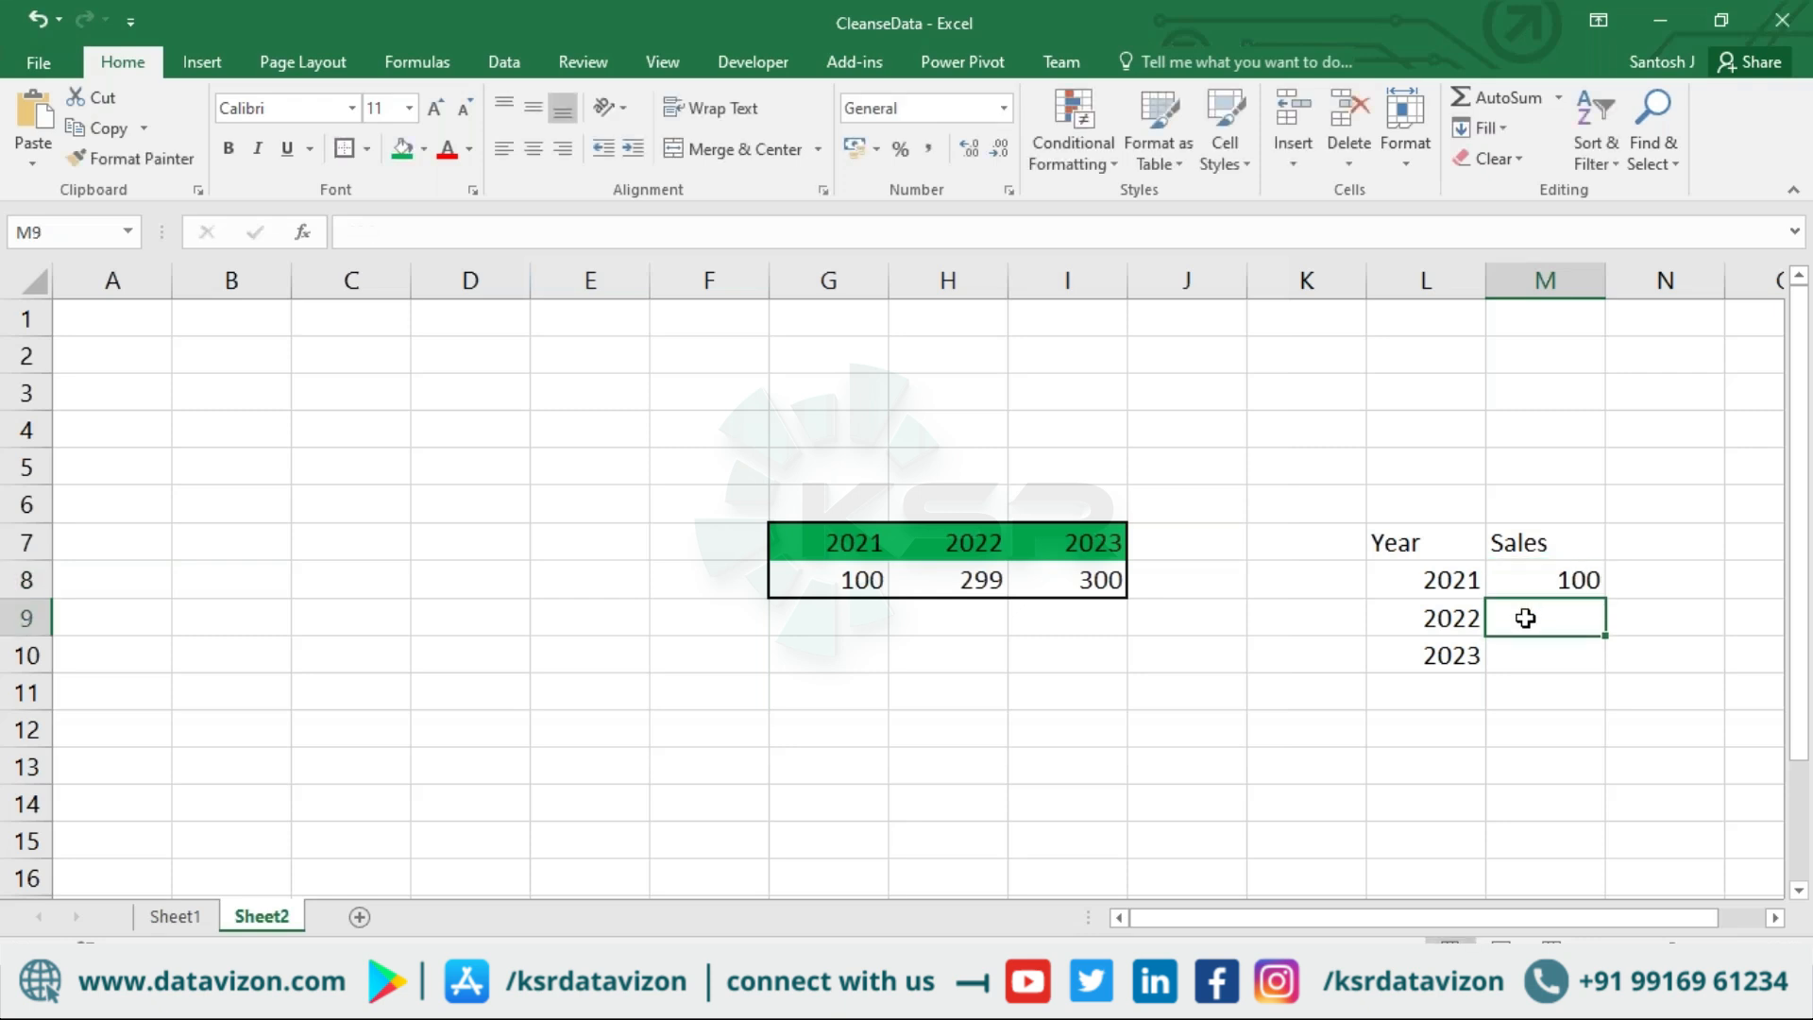
text(299)
click(1536, 653)
text(300)
click(1525, 715)
Step: Give the Year and Sales table in L7:M10 an outline border and fill its header row green
drag(1395, 543, 1505, 642)
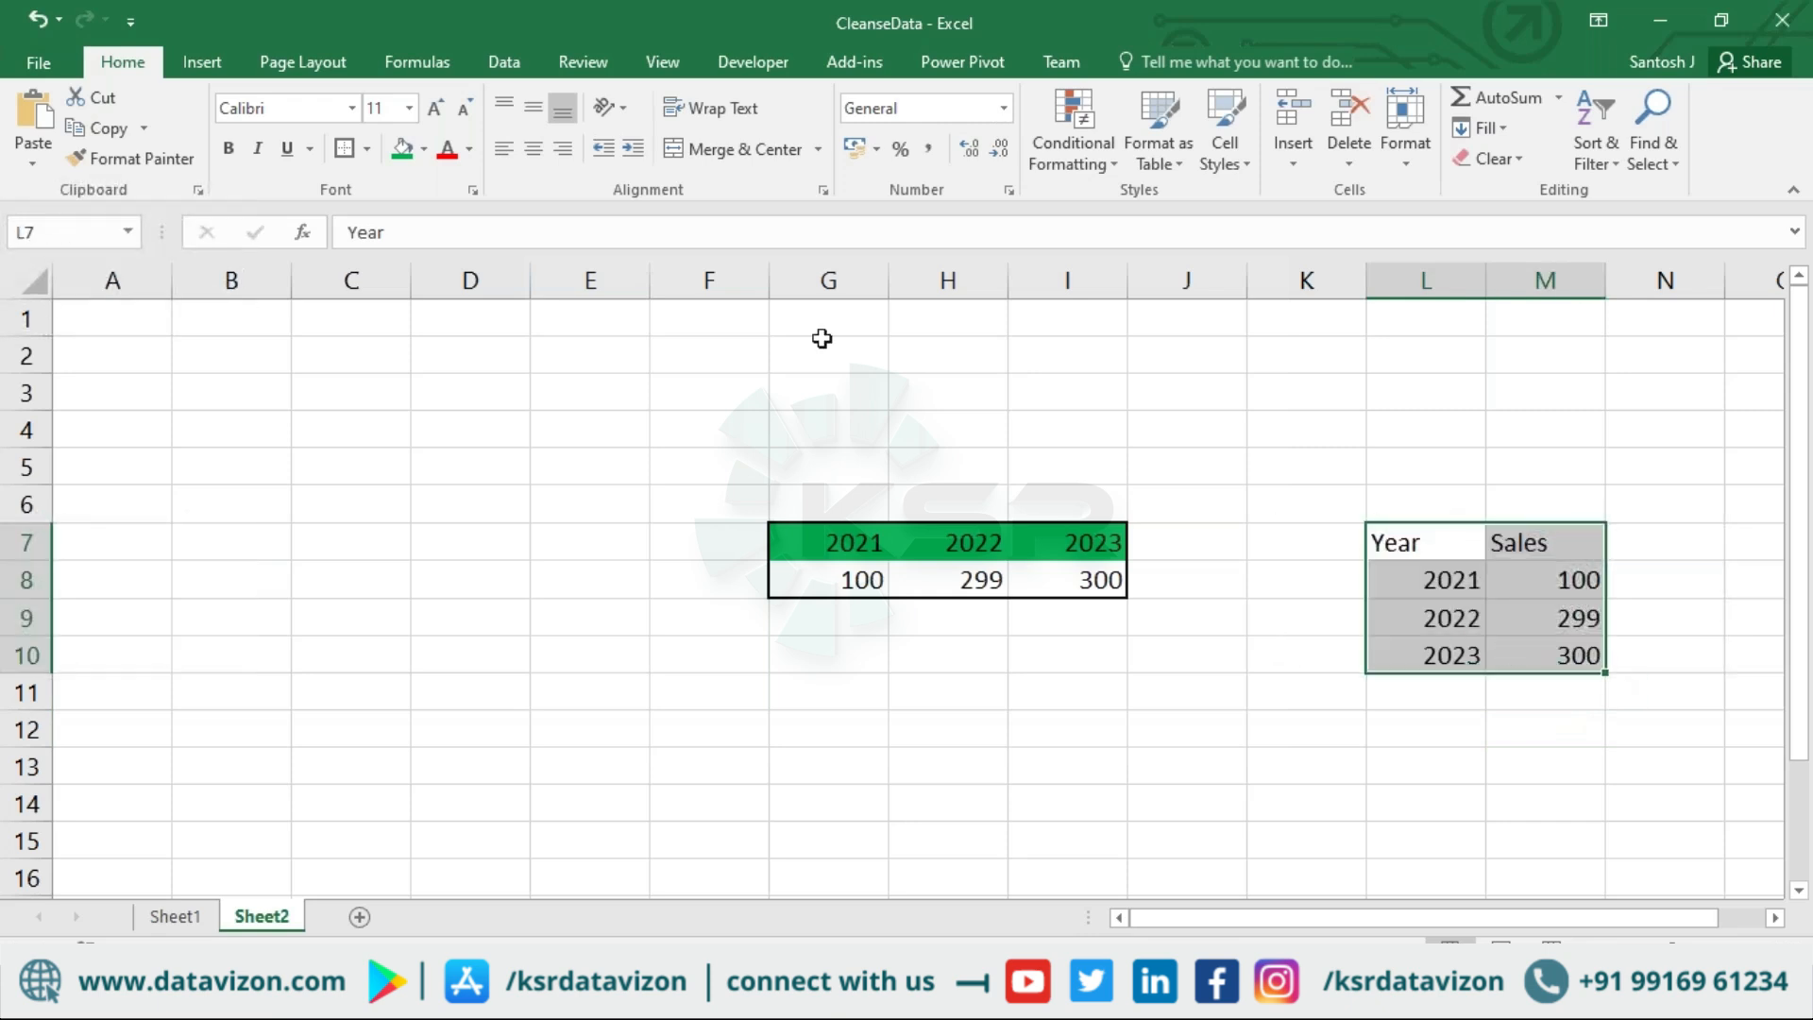
click(349, 148)
drag(1430, 544, 1501, 544)
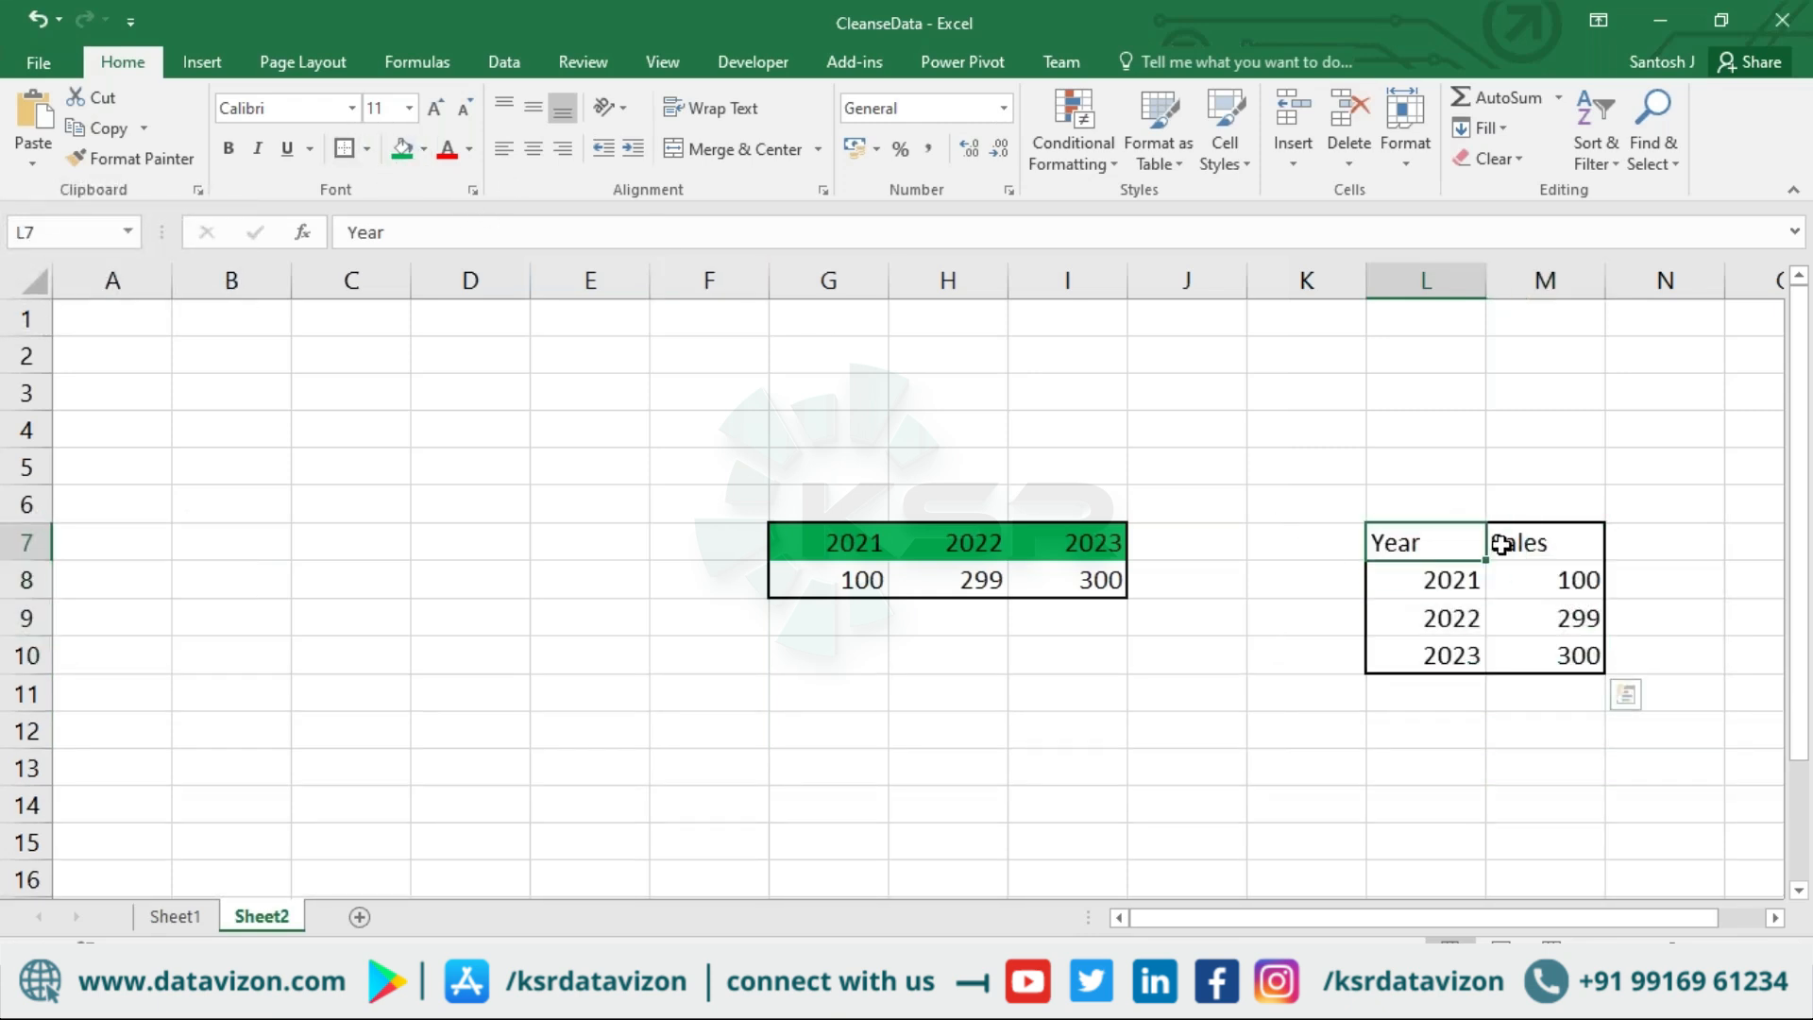
click(402, 148)
click(1067, 730)
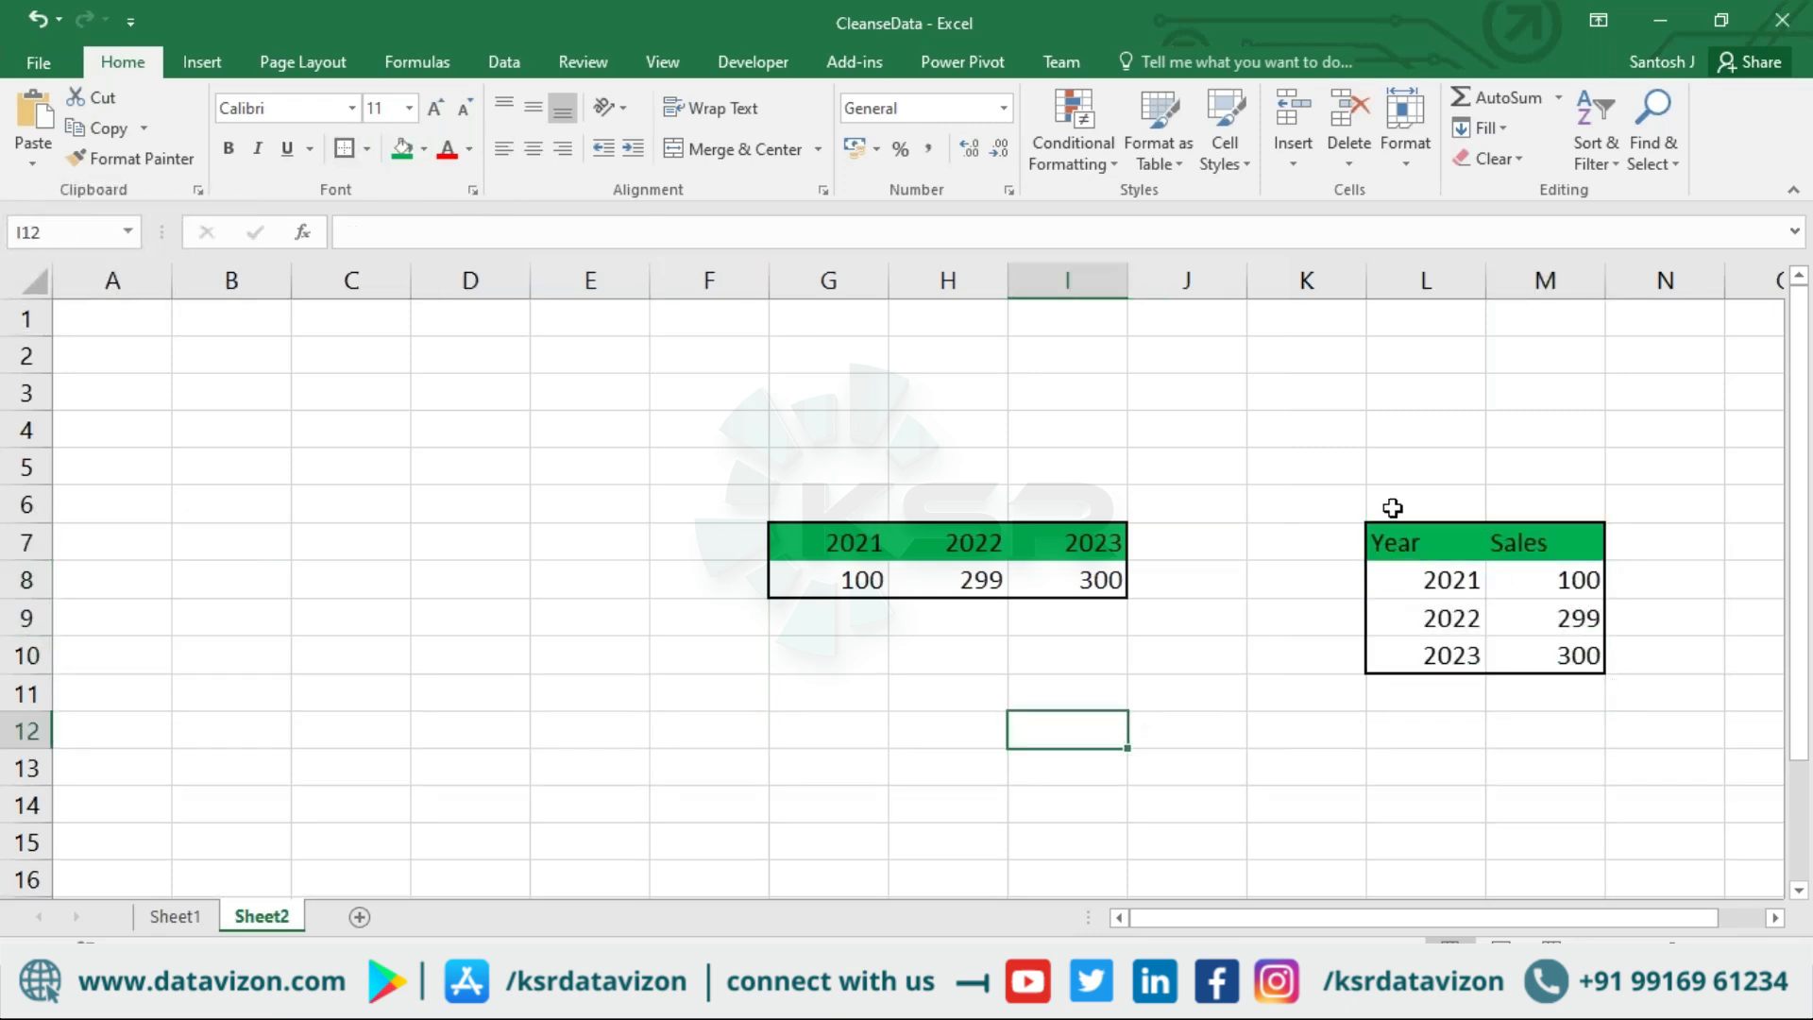
Step: Compare the sales figures laid out across the year columns with those in the single Sales column
click(1397, 465)
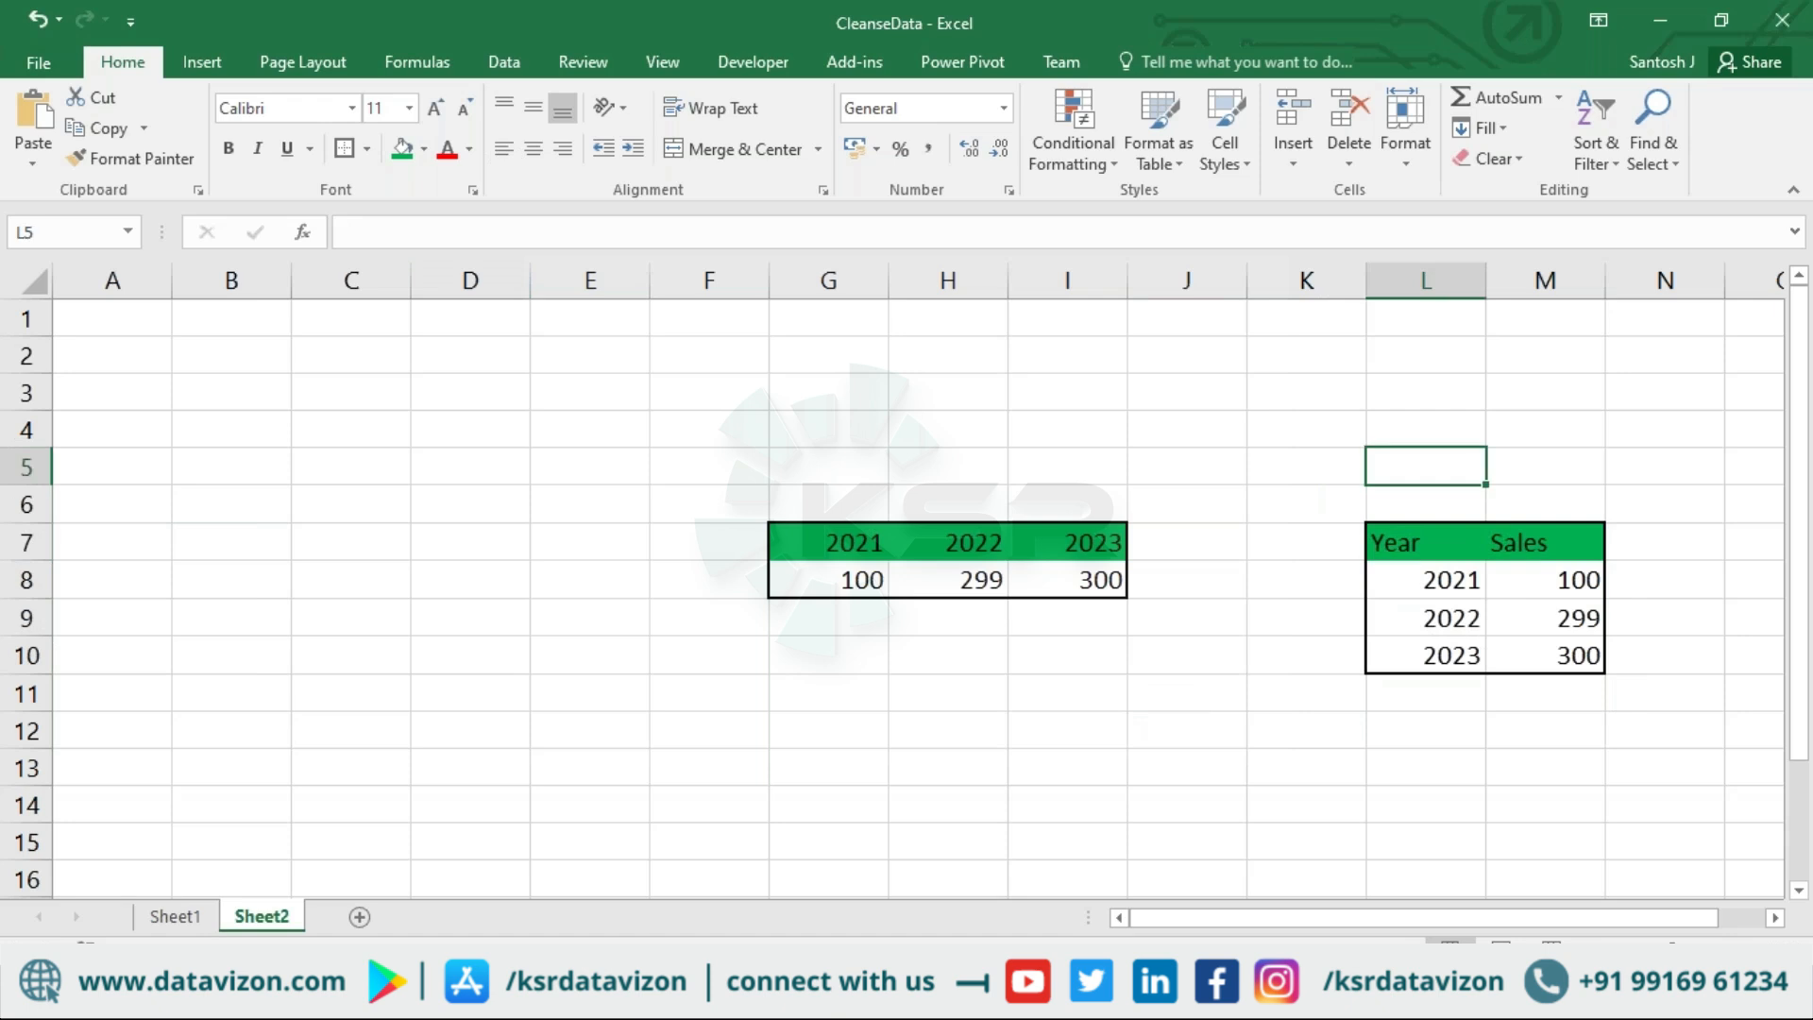
drag(1539, 584, 1544, 658)
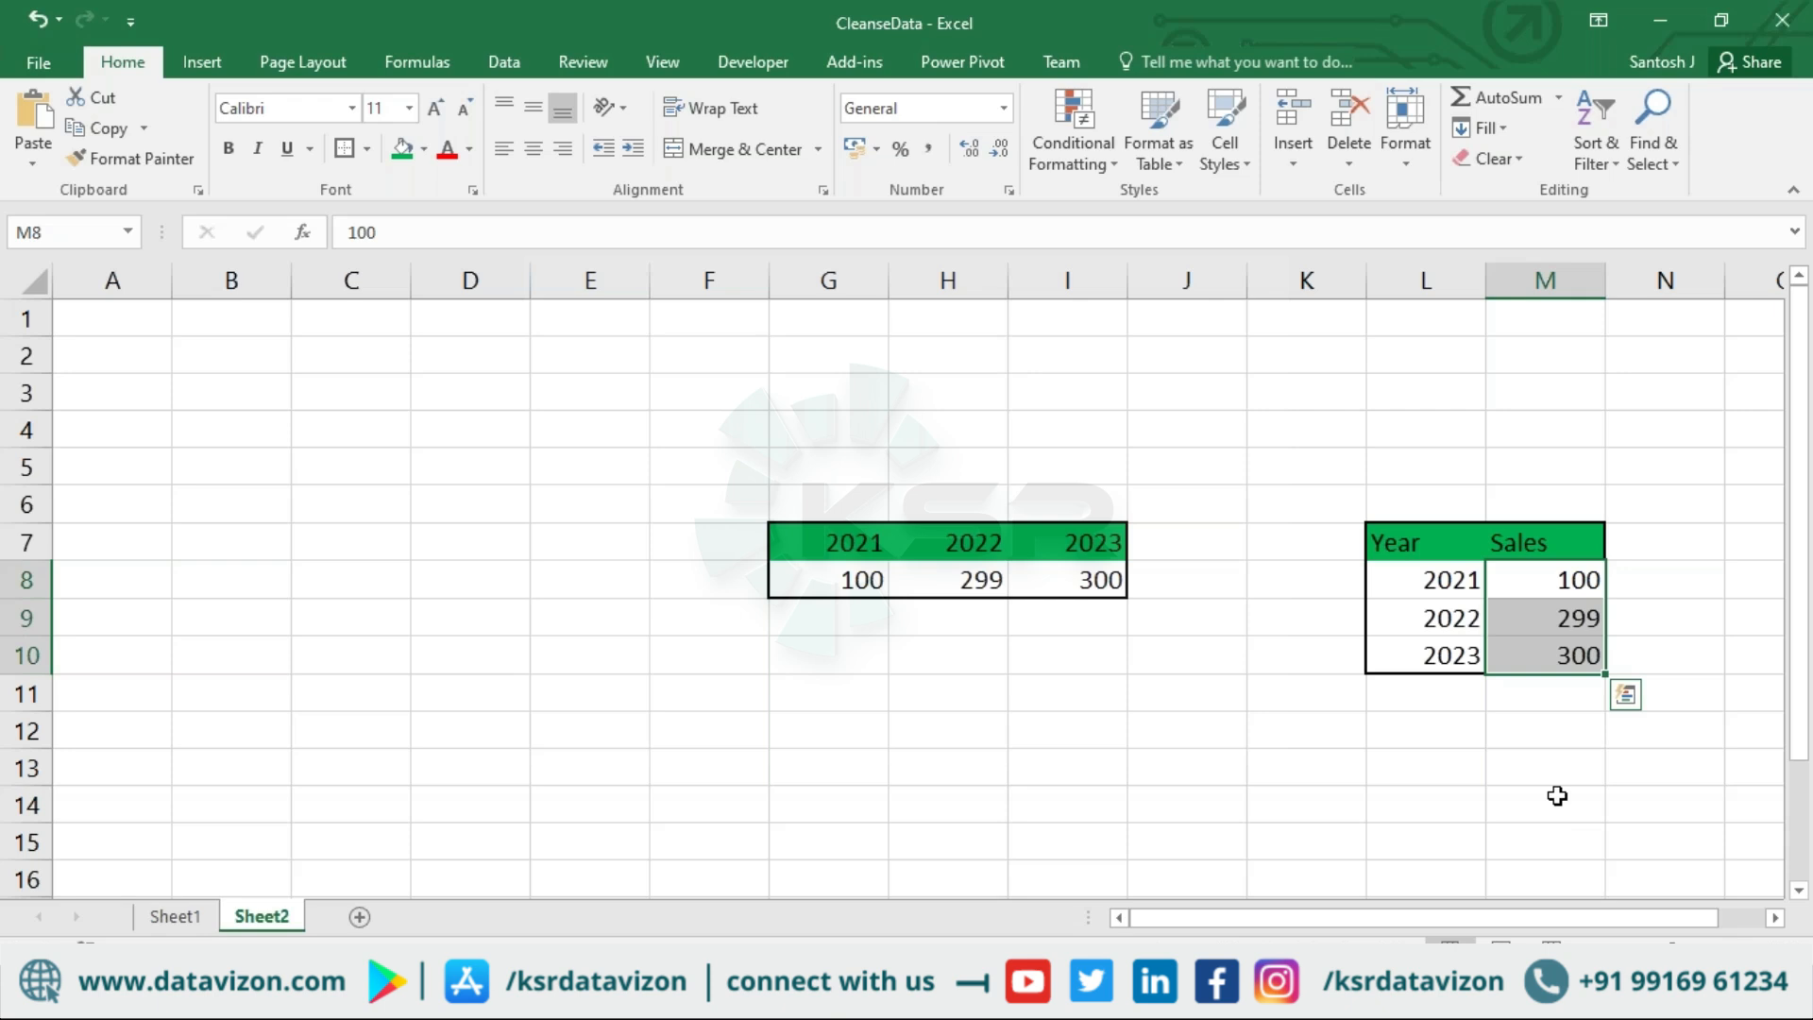
drag(878, 586, 999, 590)
click(1068, 658)
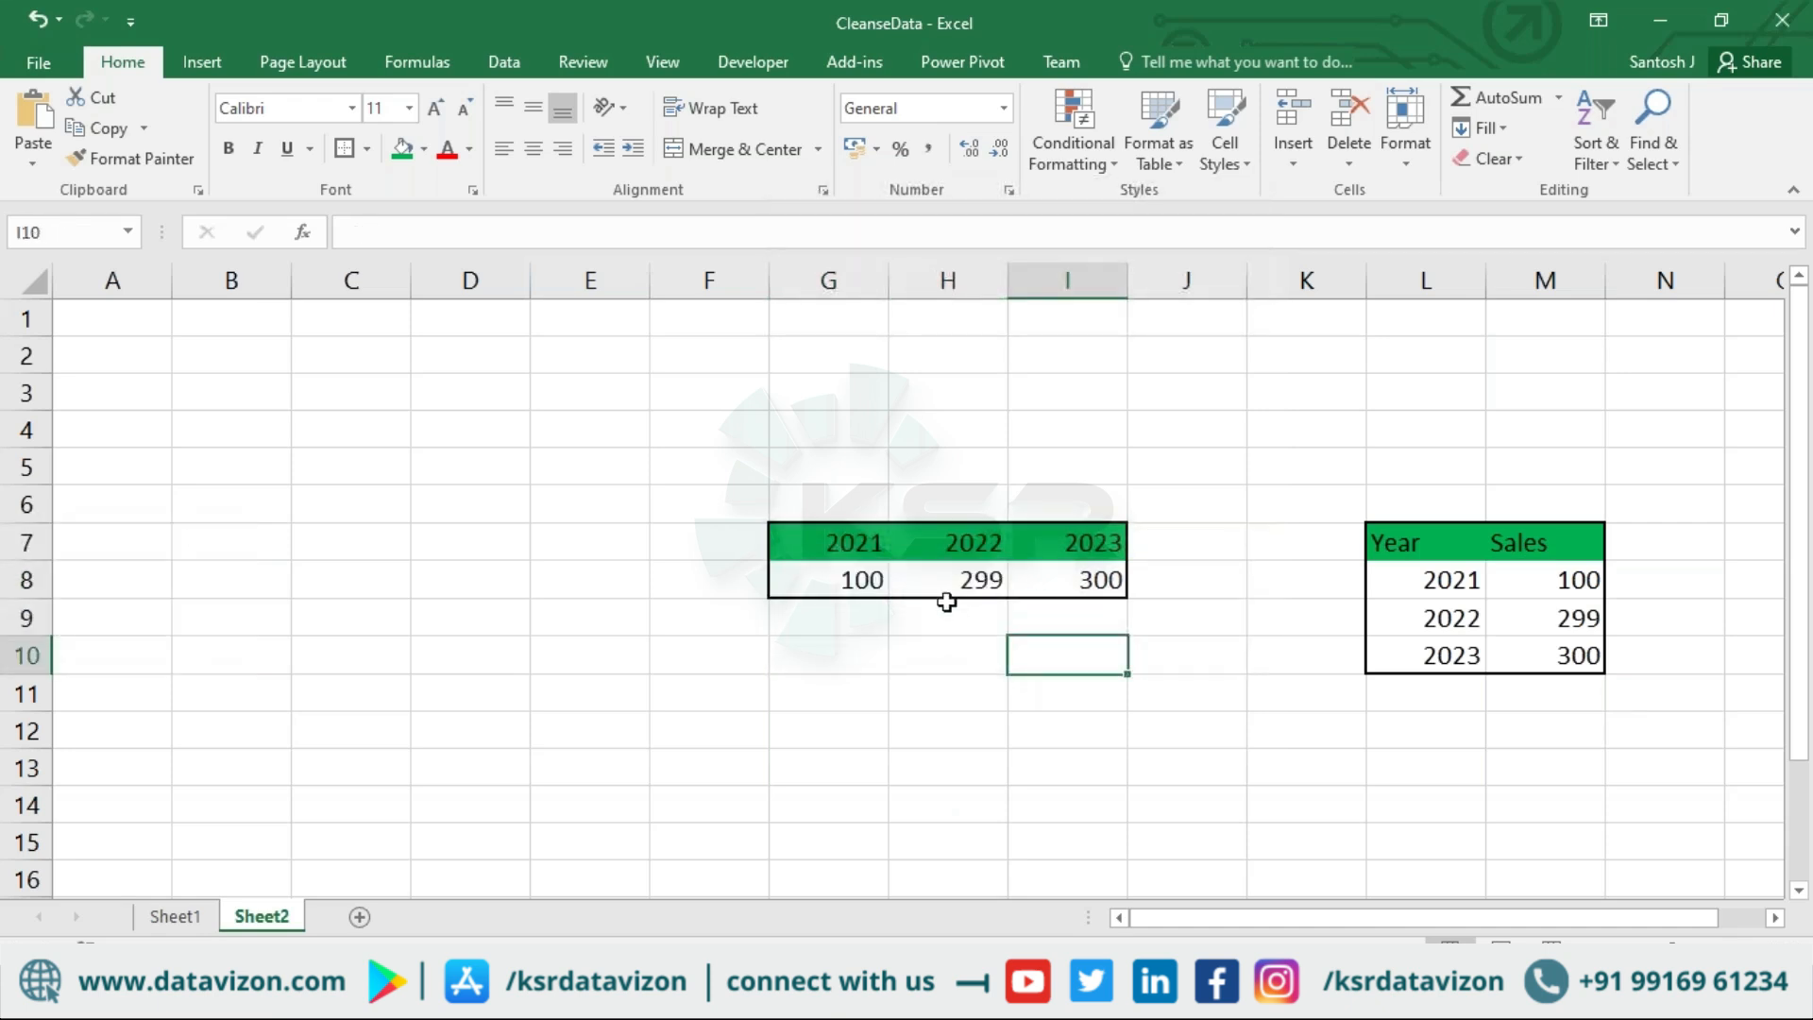
drag(835, 542, 1048, 575)
Step: Switch to Power Query Editor and unpivot only the selected 2011, 2012, 2013 and 2014 columns
mouse_move(666, 1001)
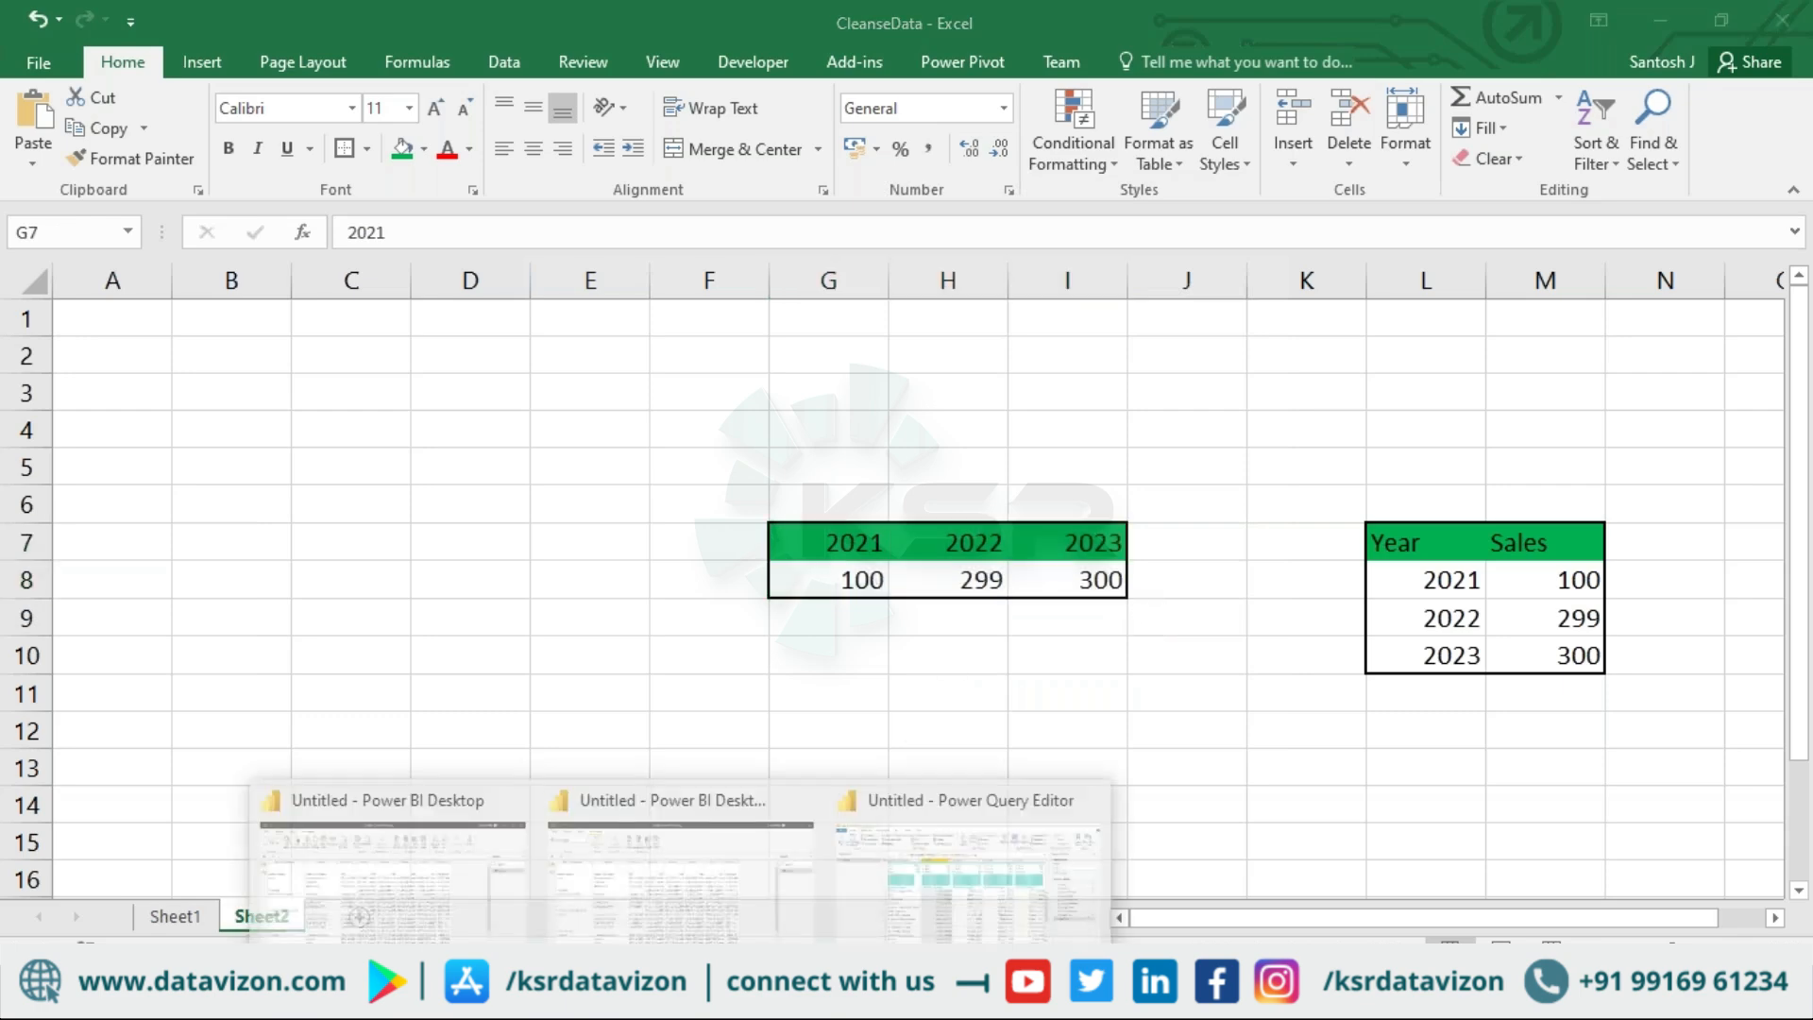
click(882, 874)
click(868, 267)
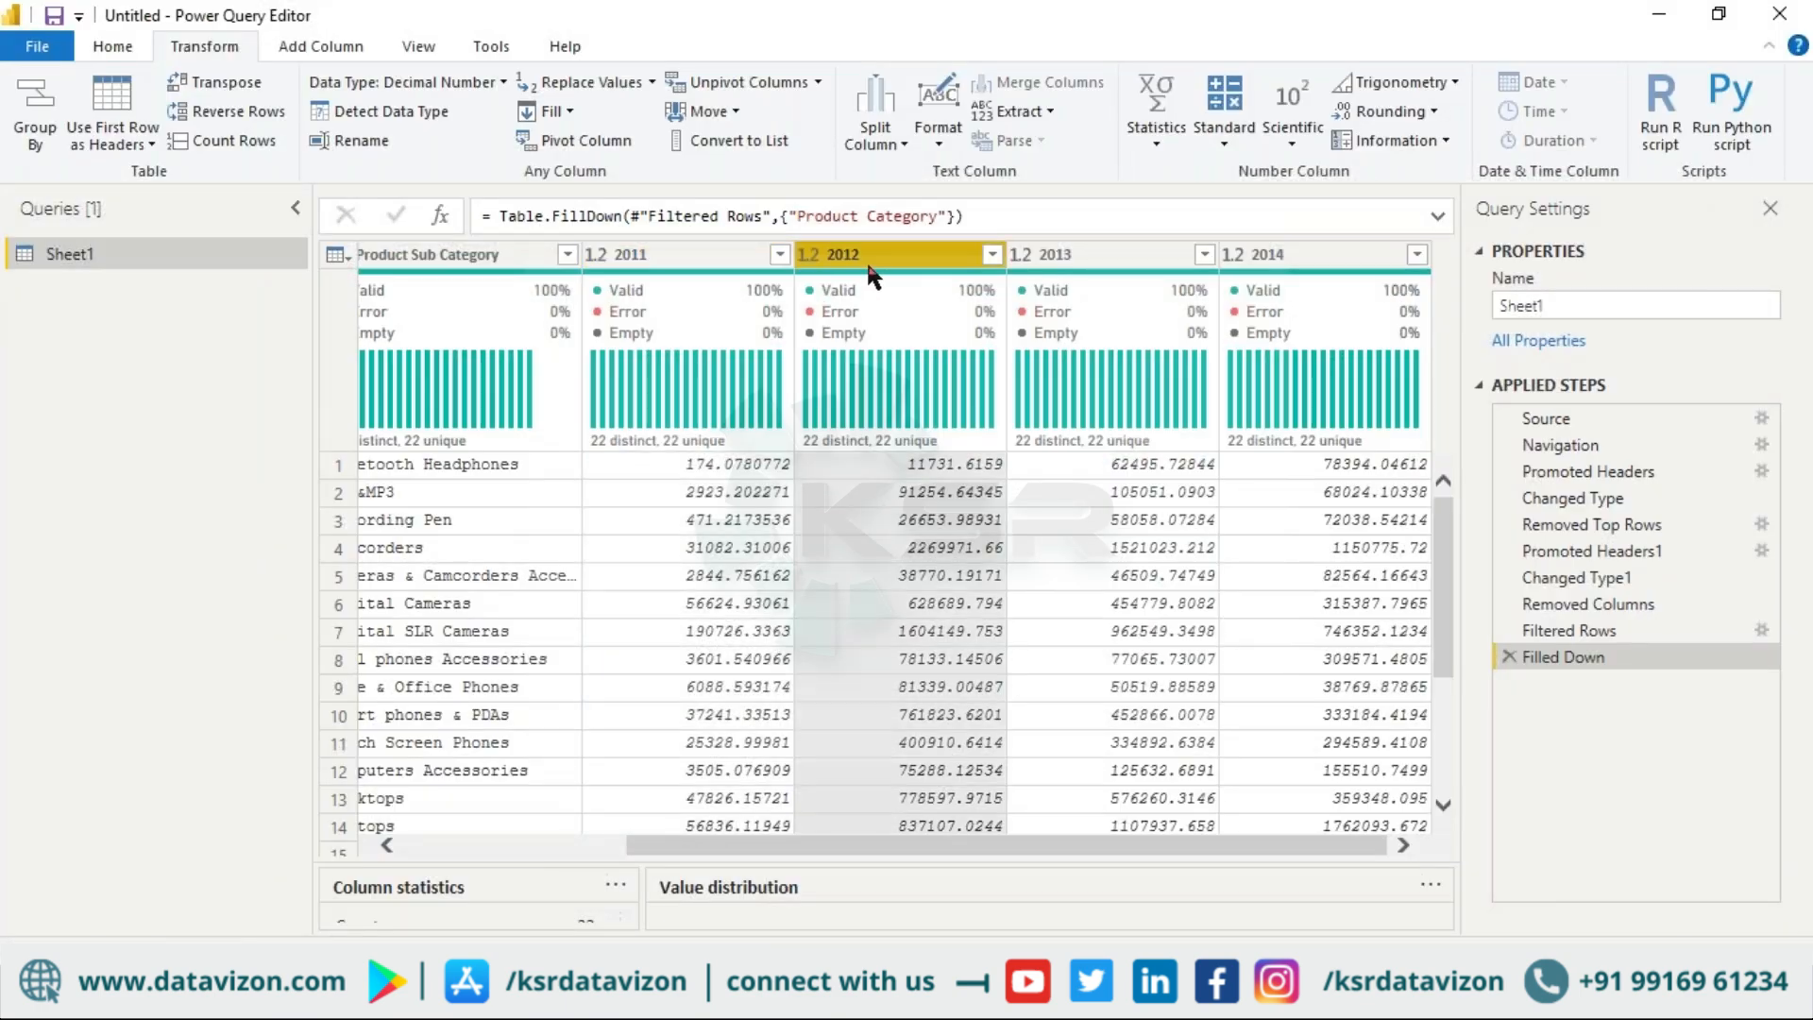
click(712, 264)
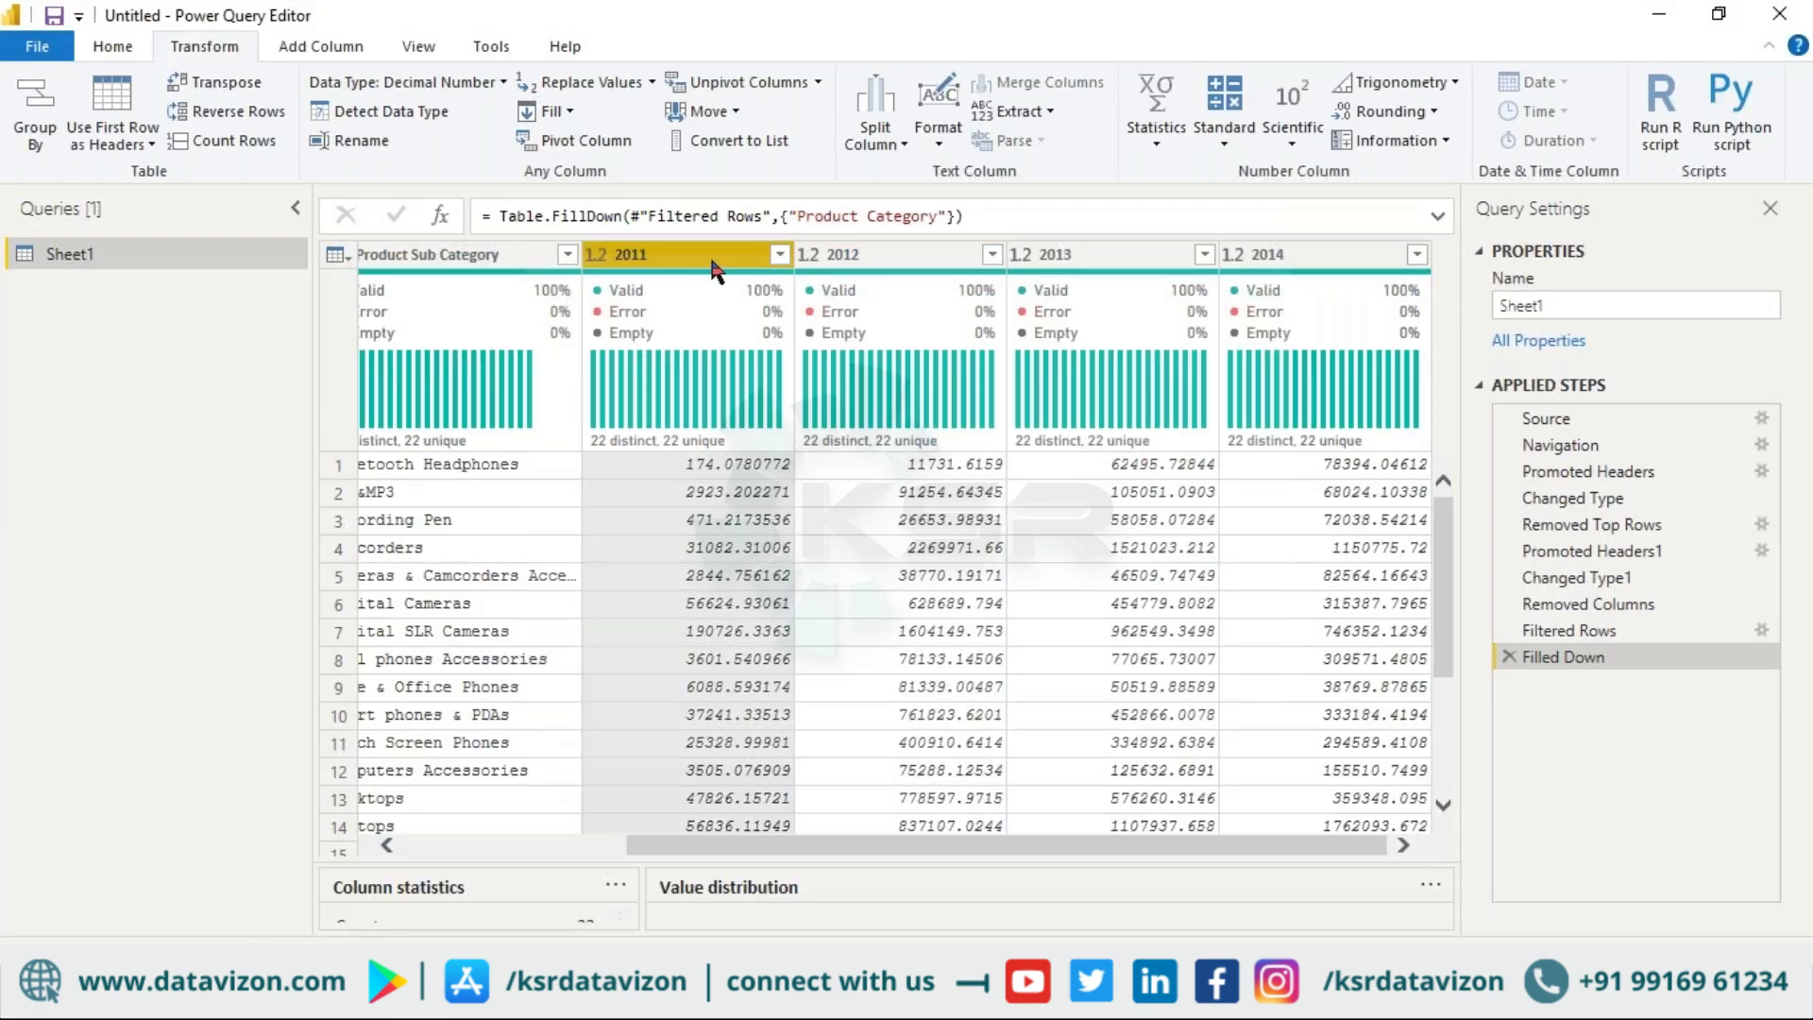
drag(671, 846, 450, 845)
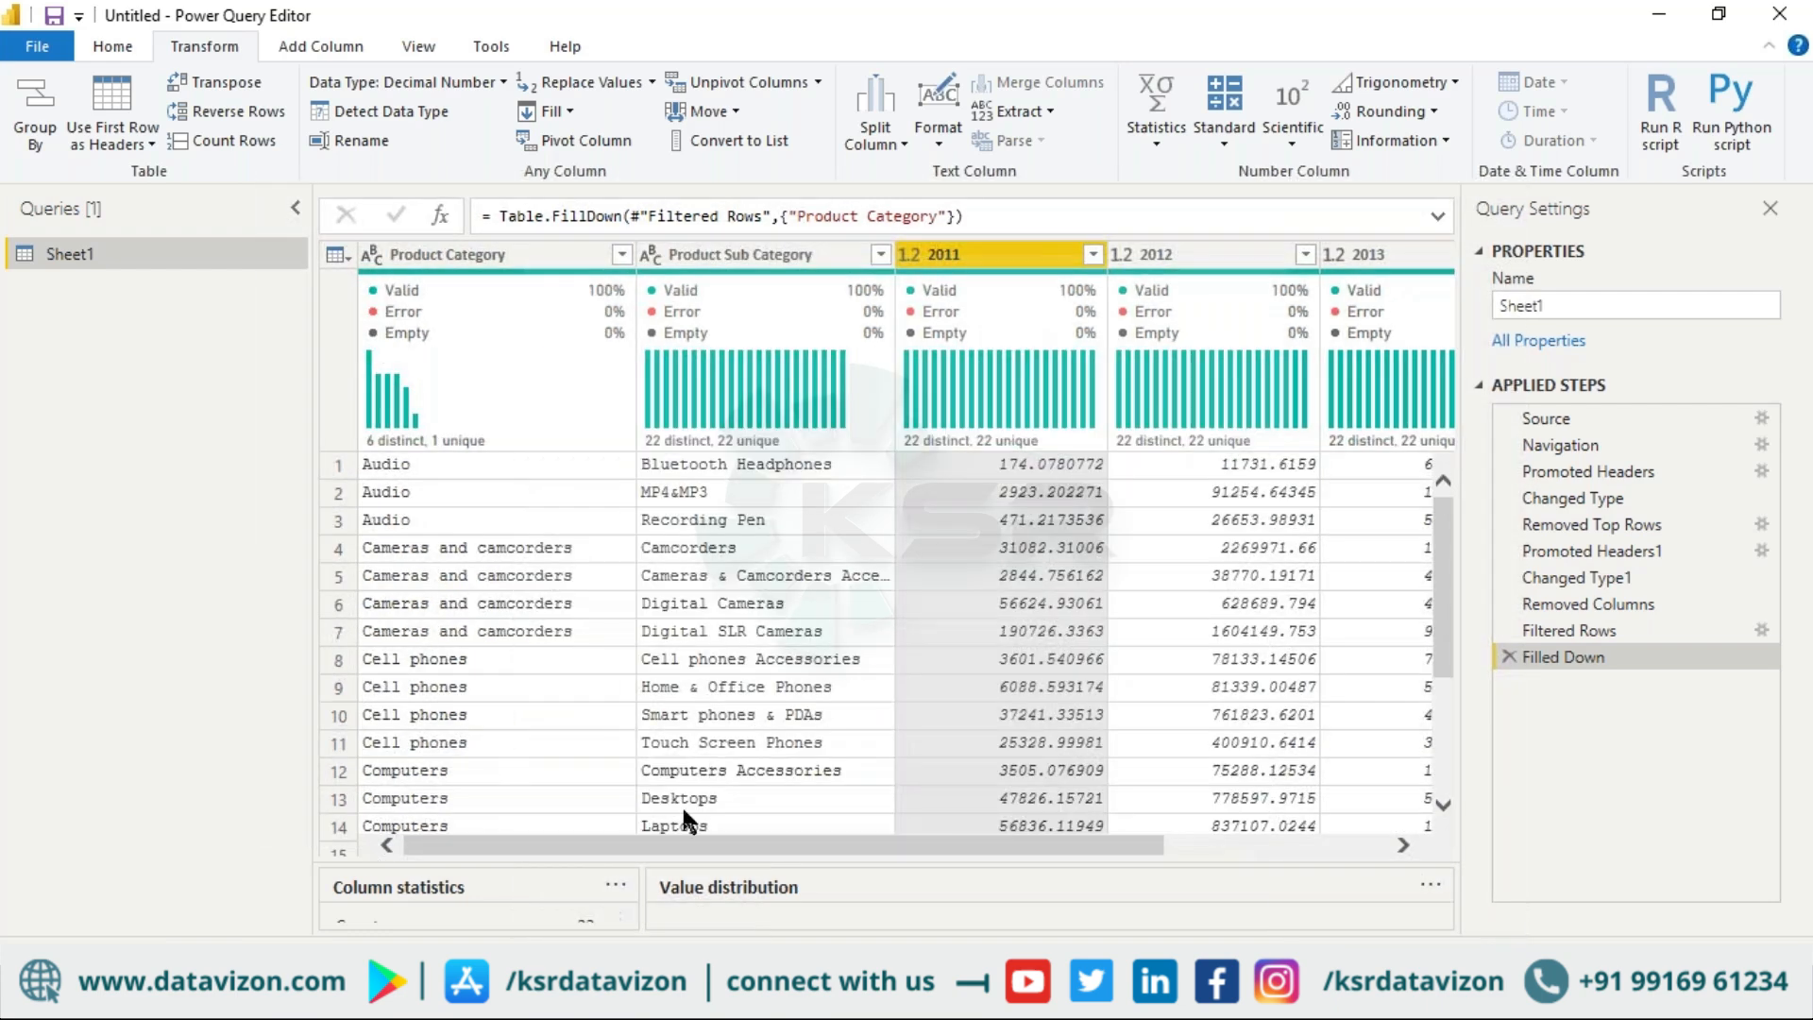
drag(670, 843, 863, 841)
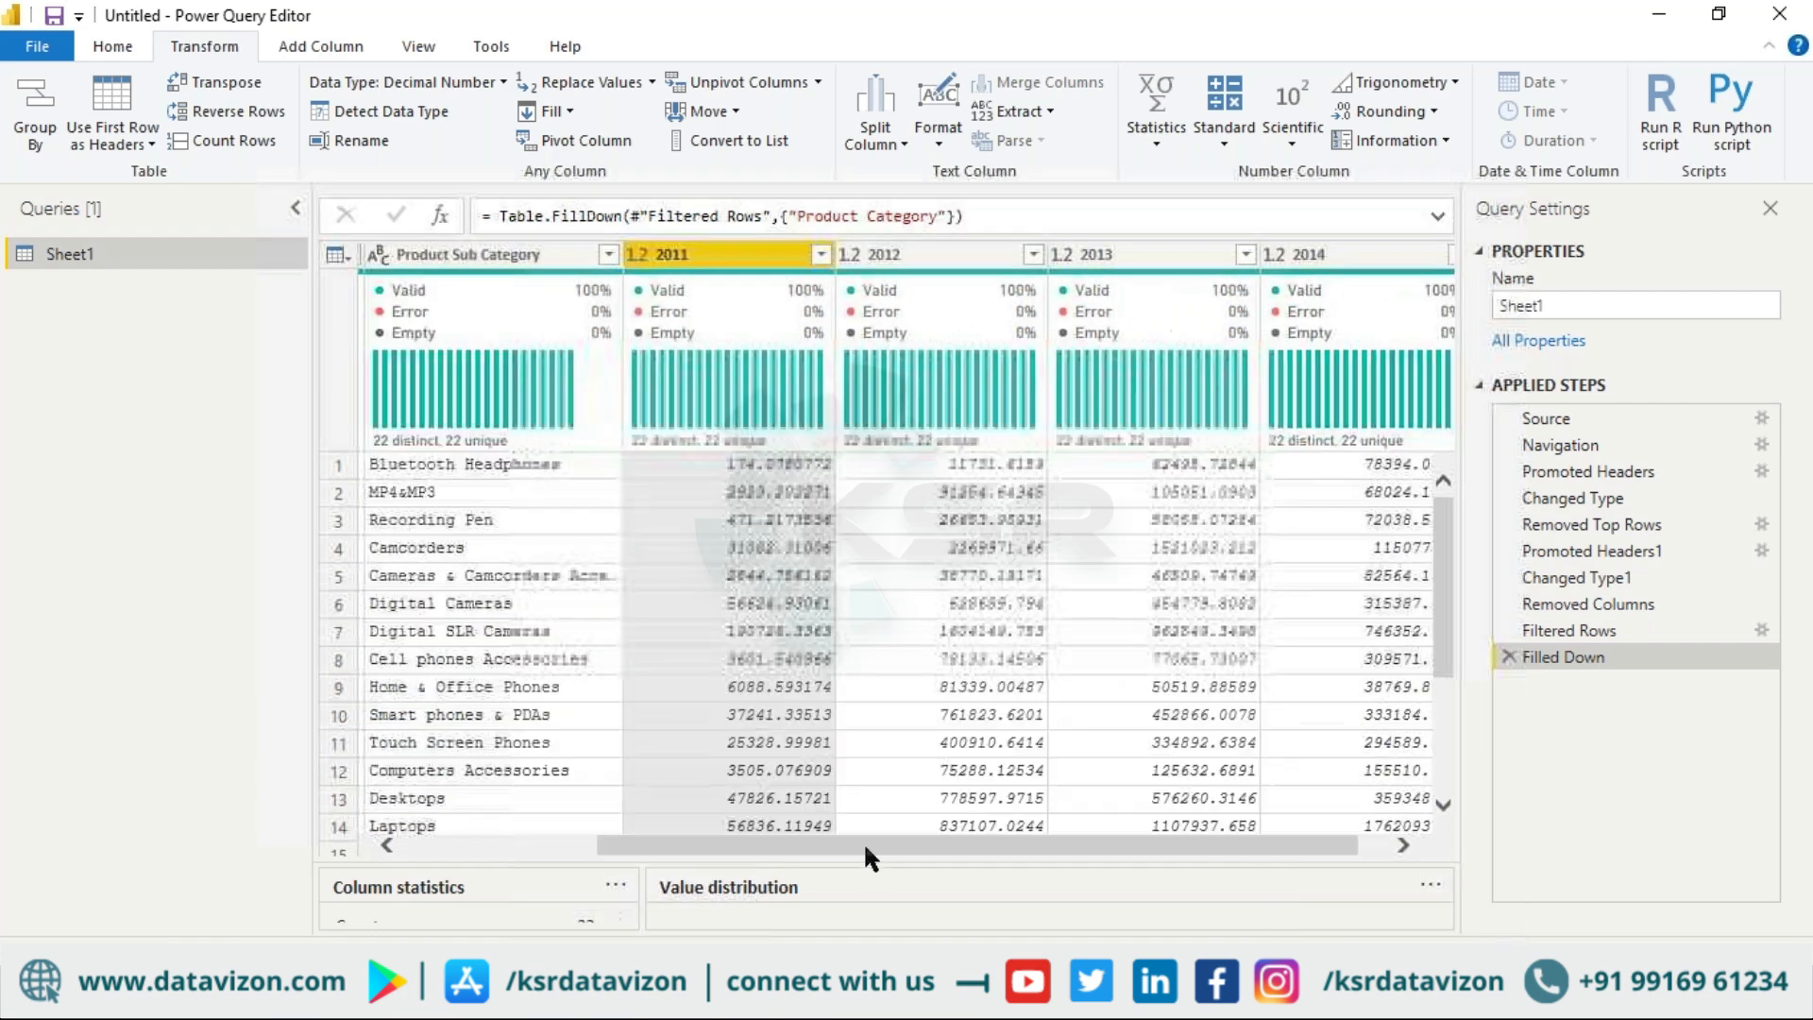
ctrl+click(885, 267)
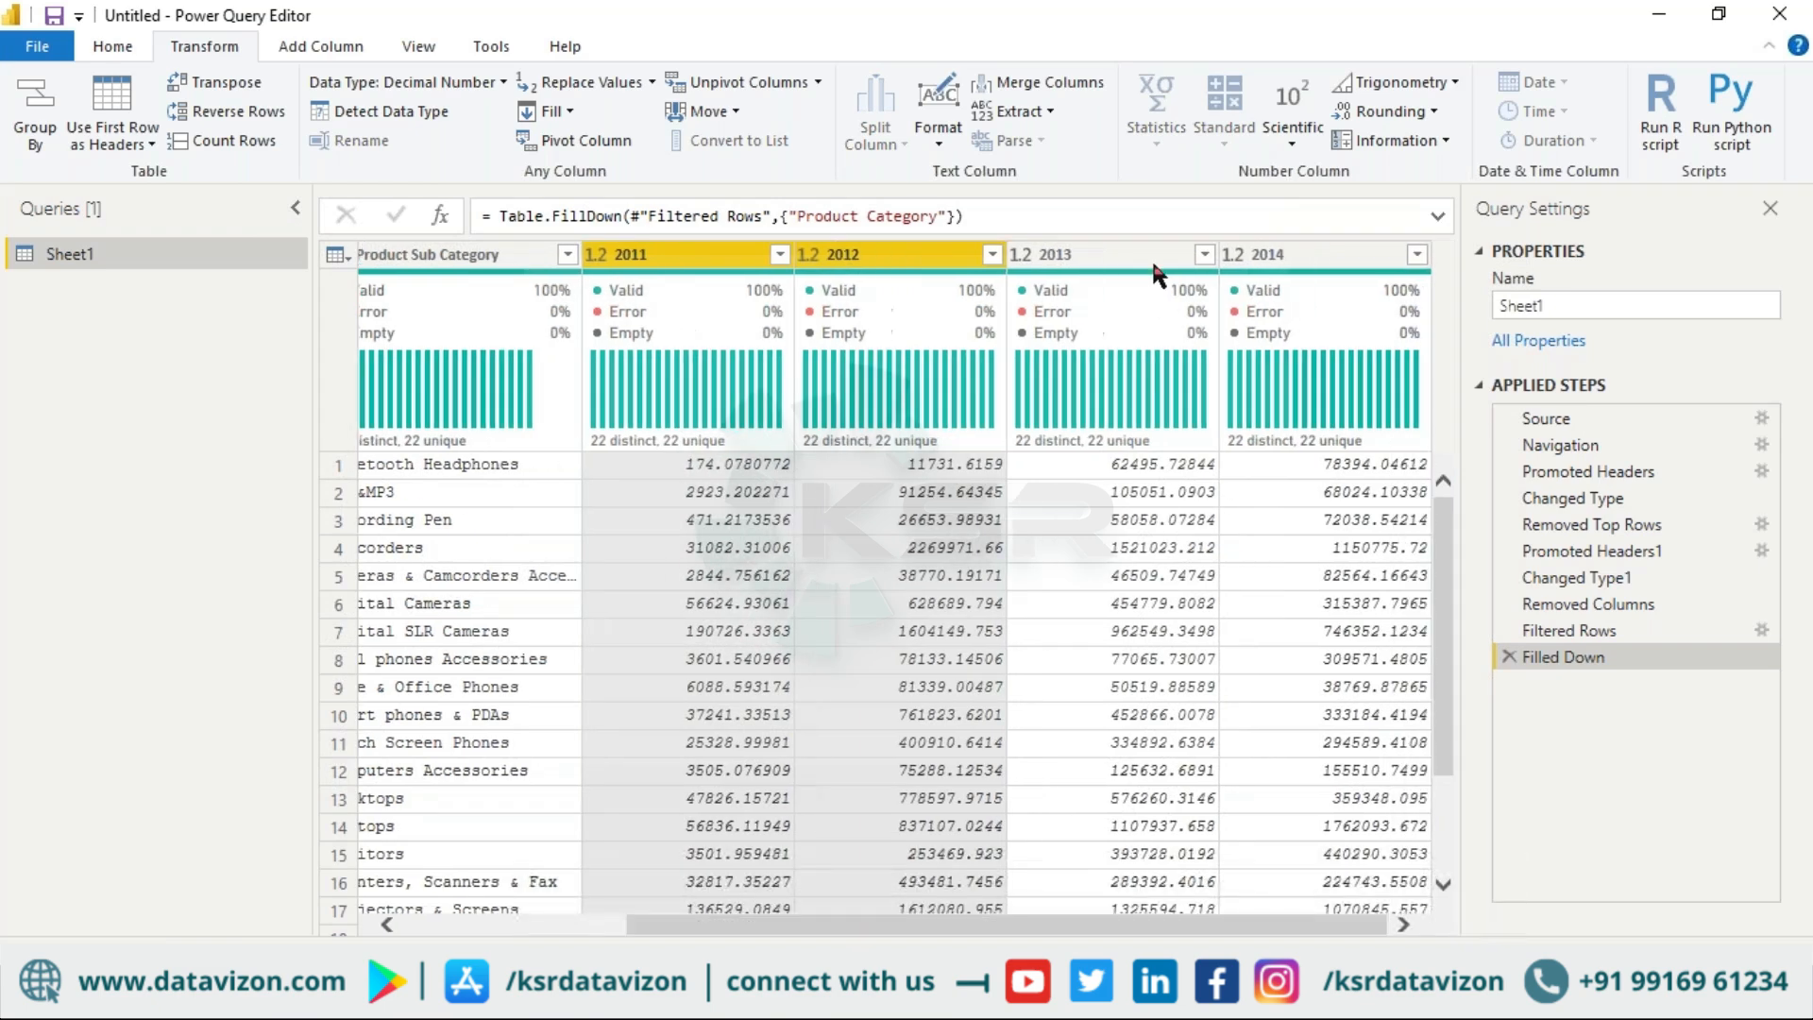
ctrl+click(1125, 251)
ctrl+click(1266, 255)
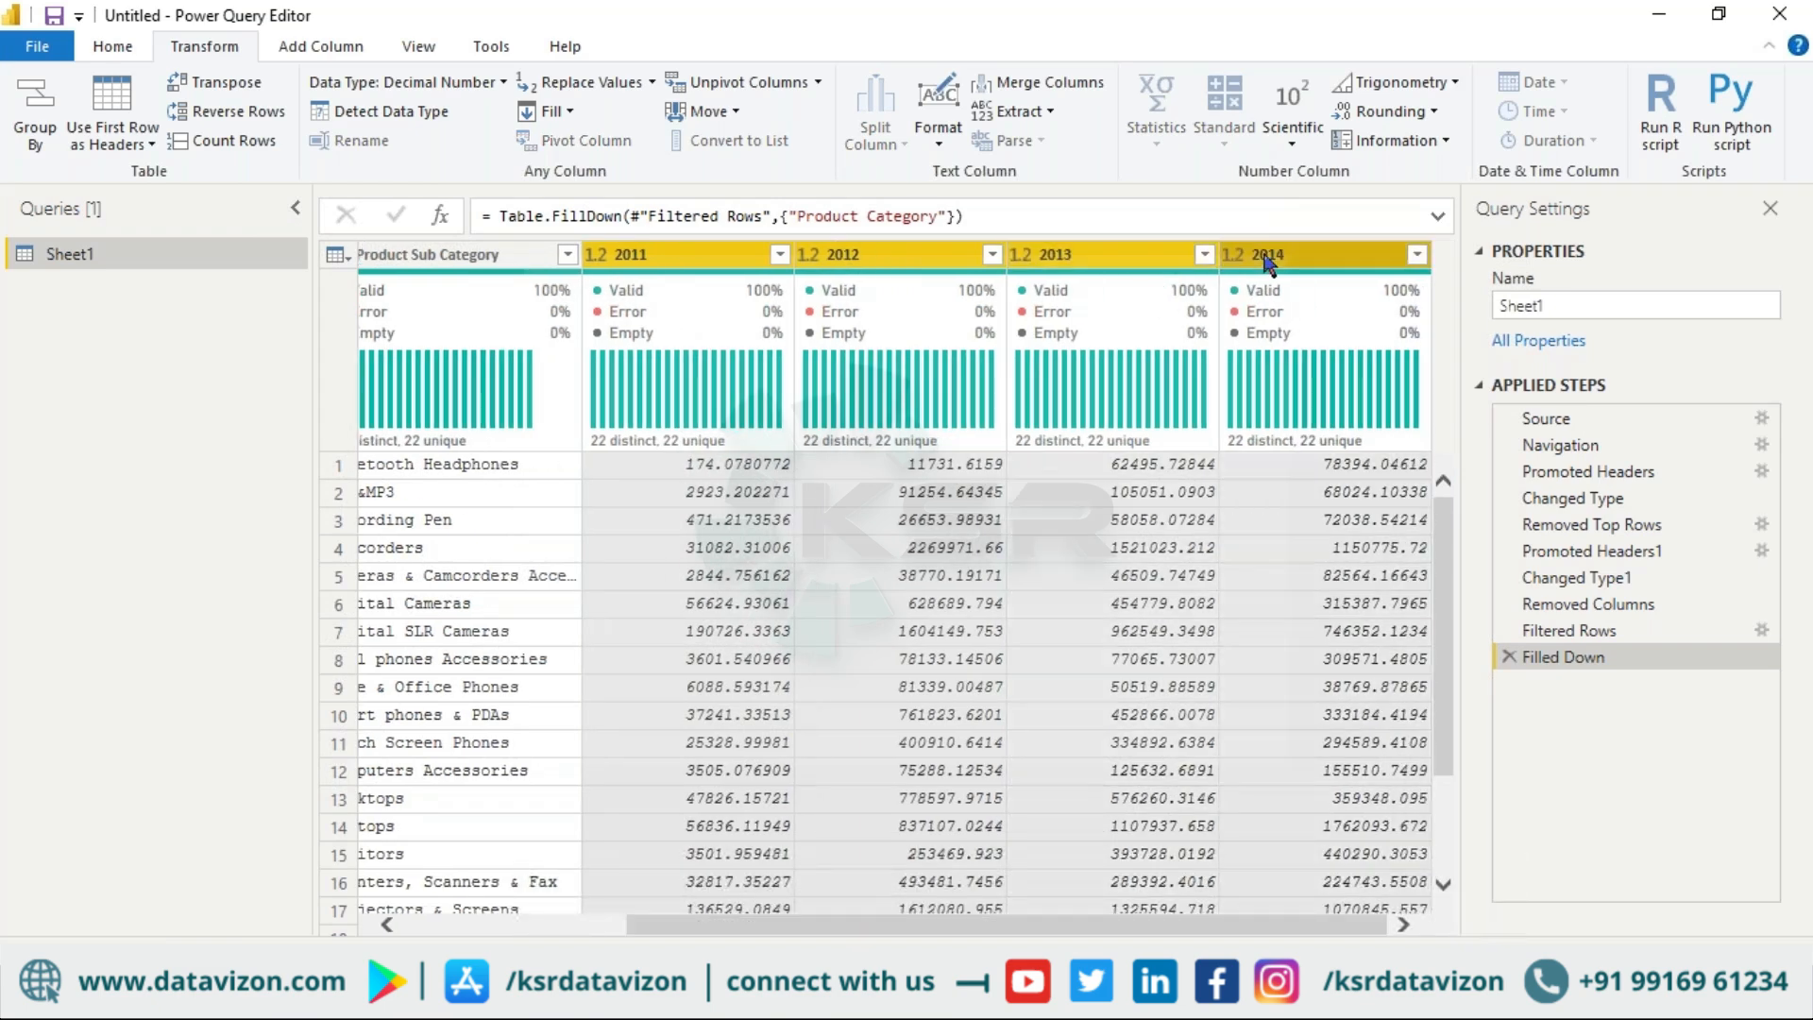
right_click(1126, 261)
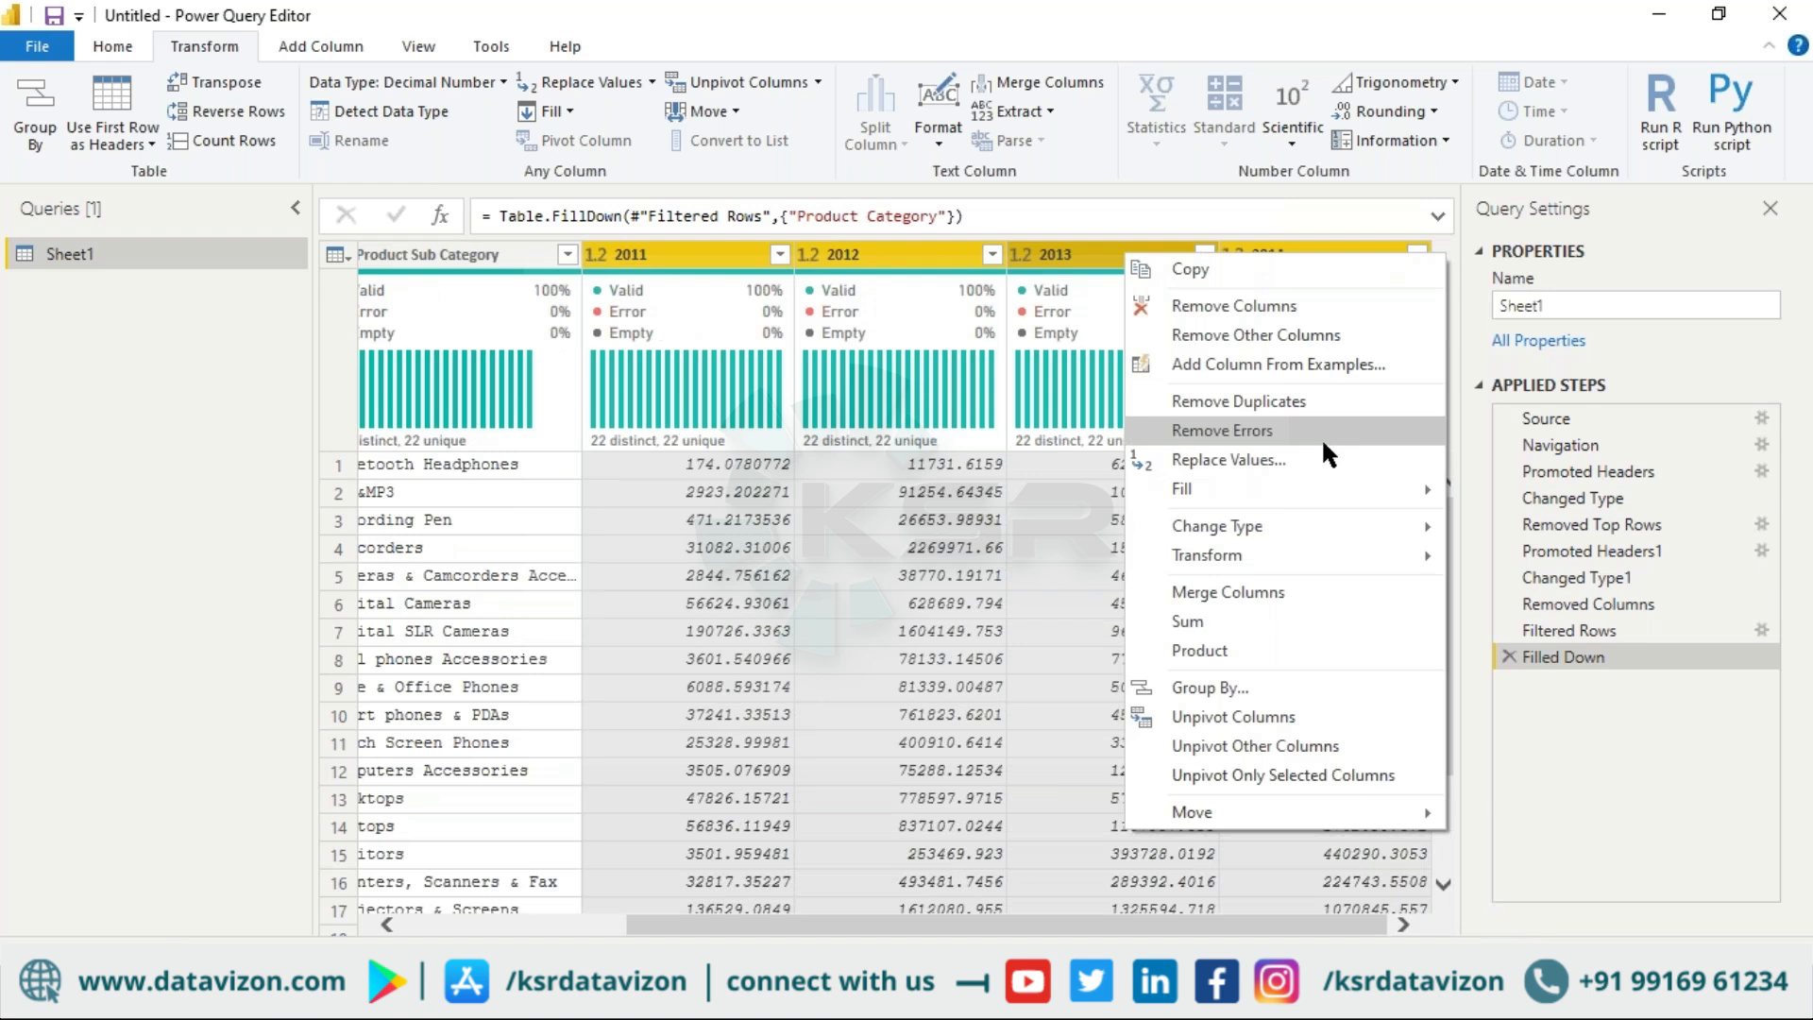
click(1235, 774)
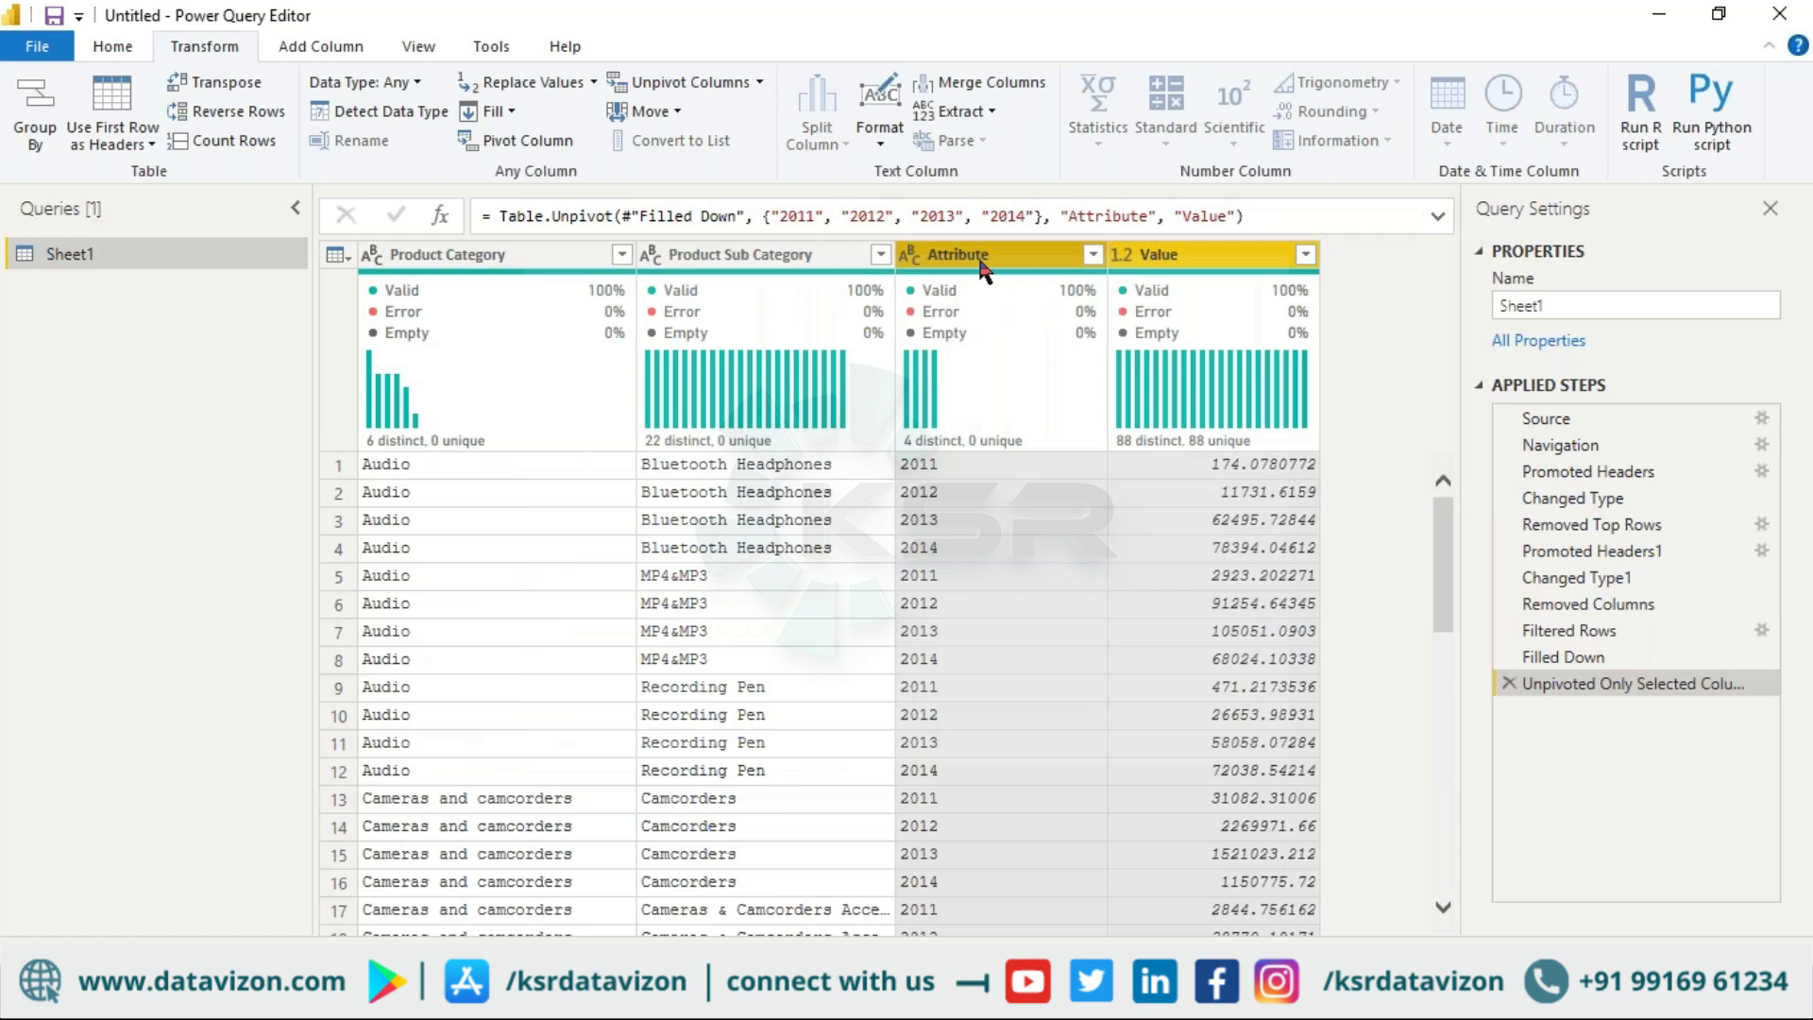
Step: Rename the unpivoted Value column as Sales and the Attribute column as Year
double_click(1175, 256)
text(Sale)
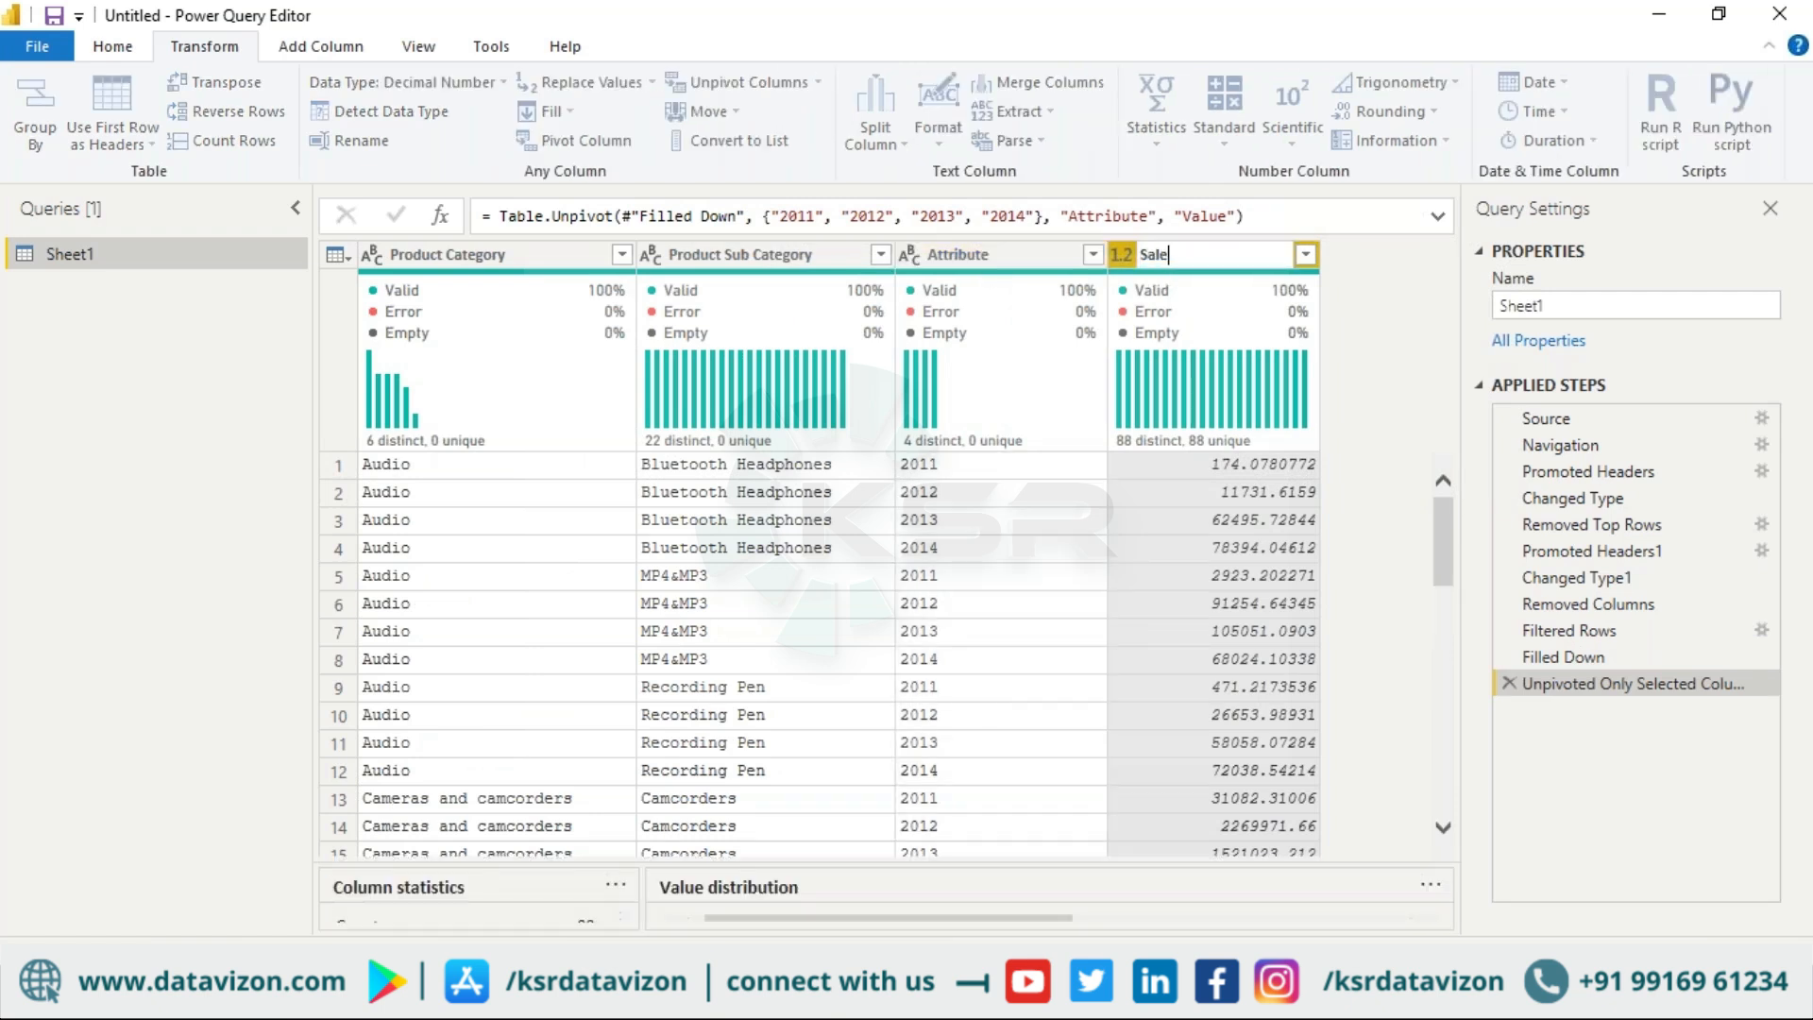
text(s)
key(Return)
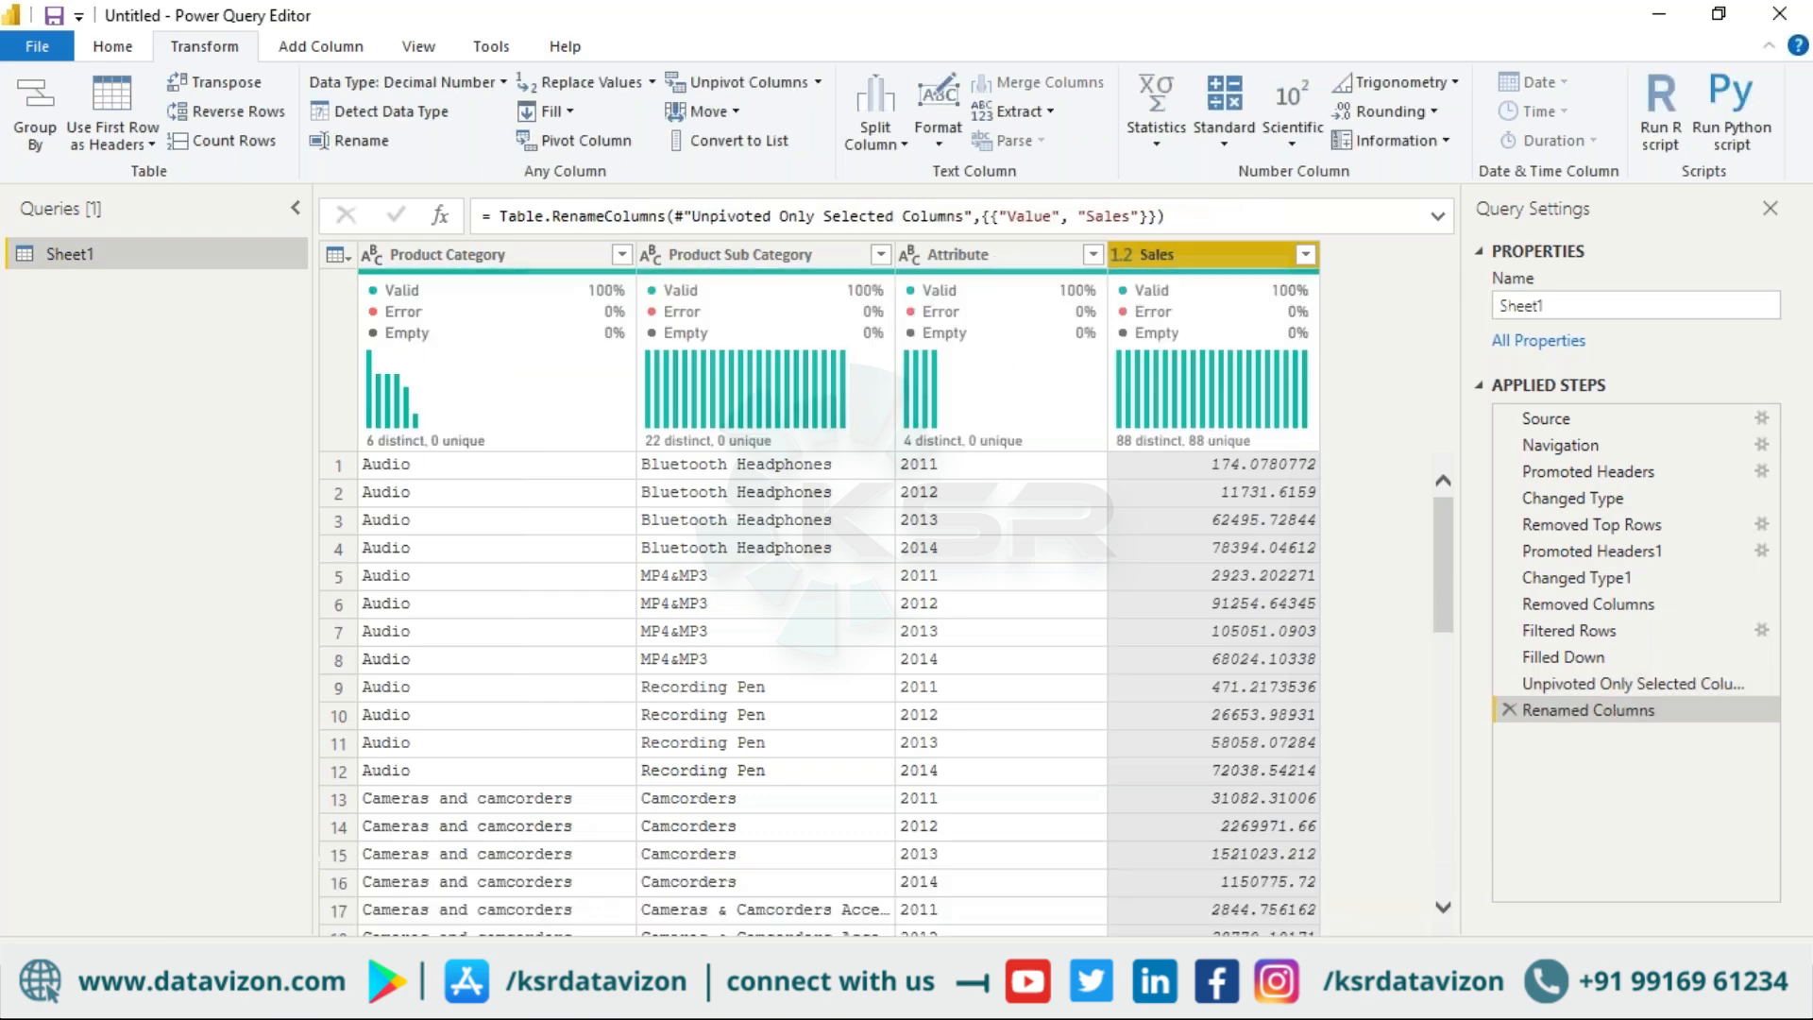
double_click(982, 254)
text(Year)
key(Return)
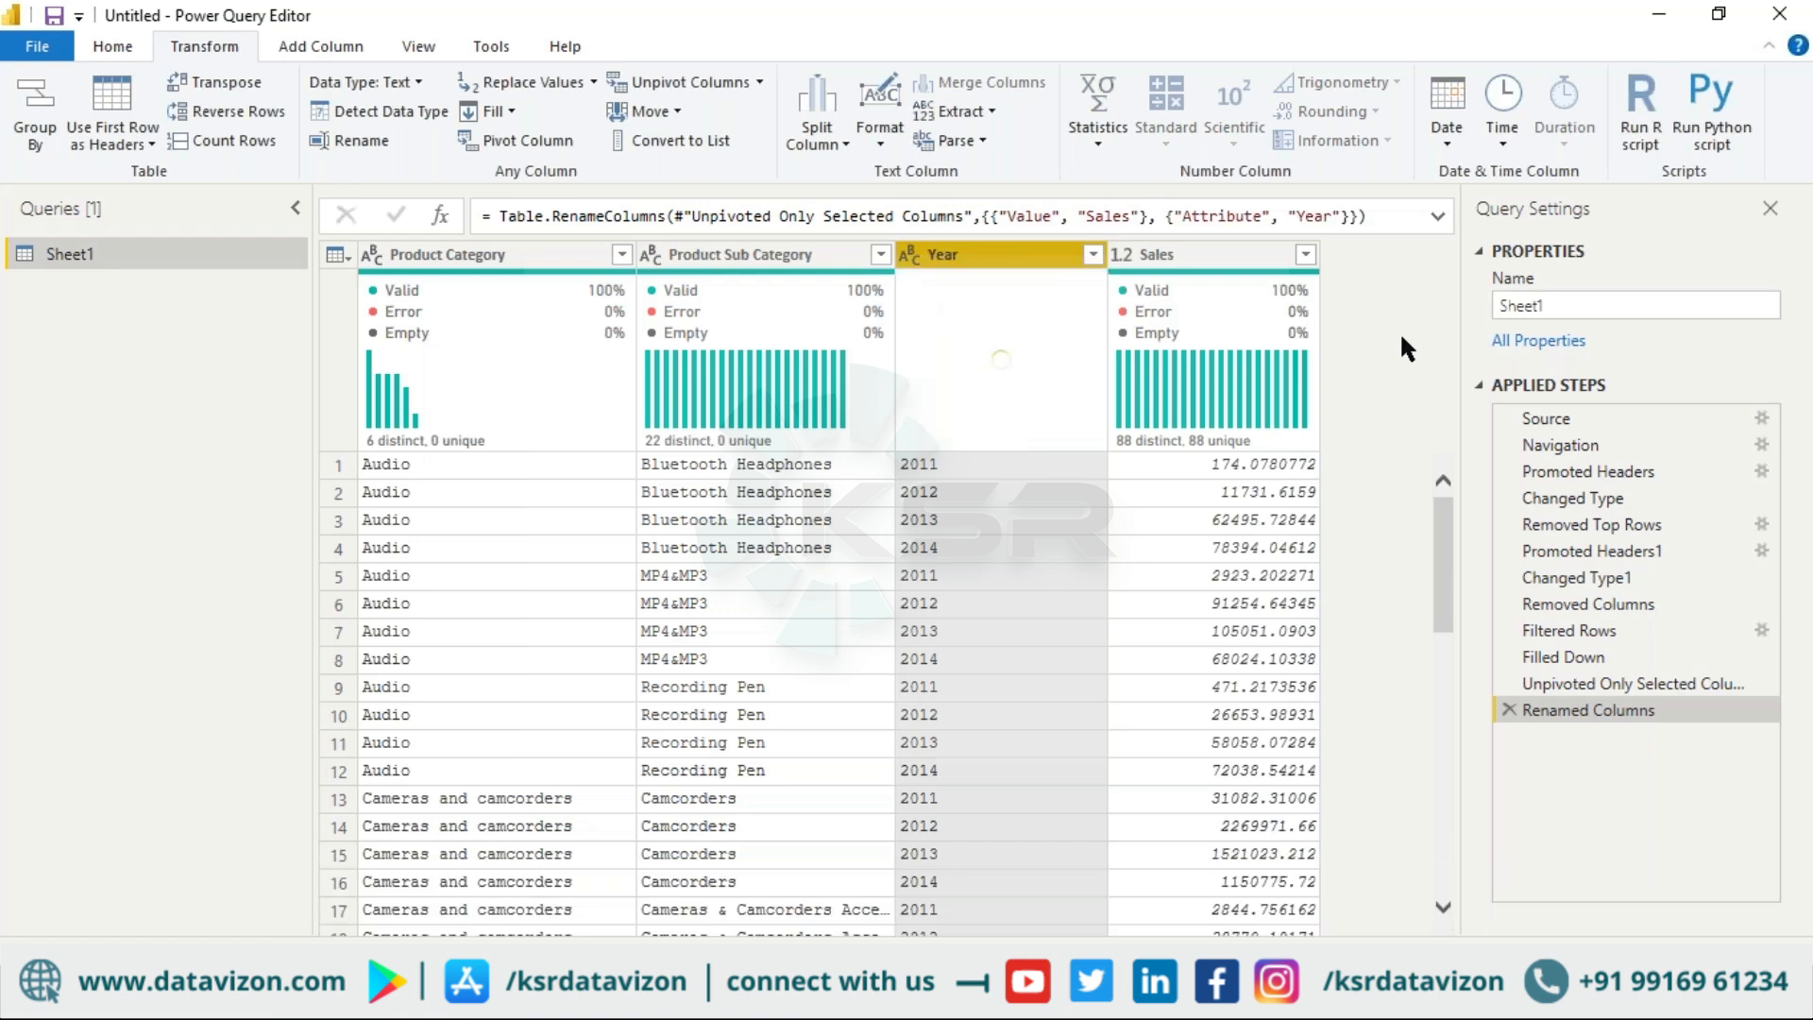
Step: Filter the Year column to keep only the 2011 rows
click(1093, 255)
click(718, 507)
click(718, 534)
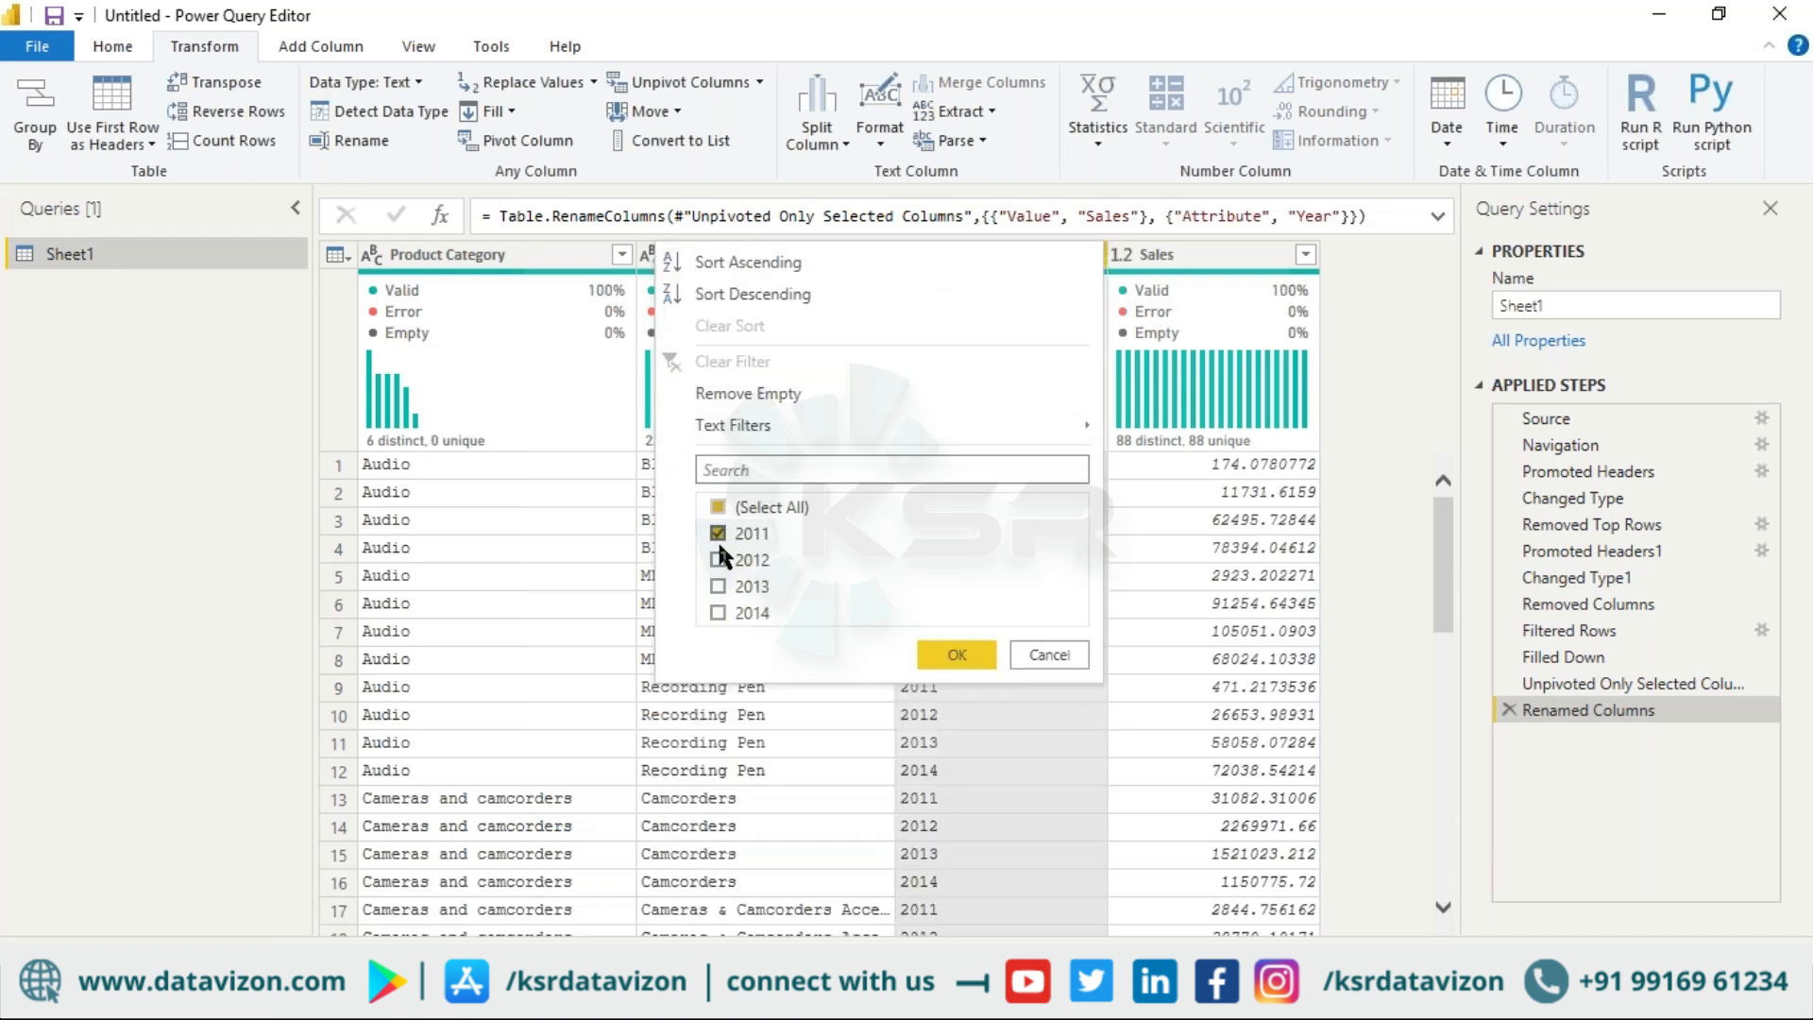
click(946, 653)
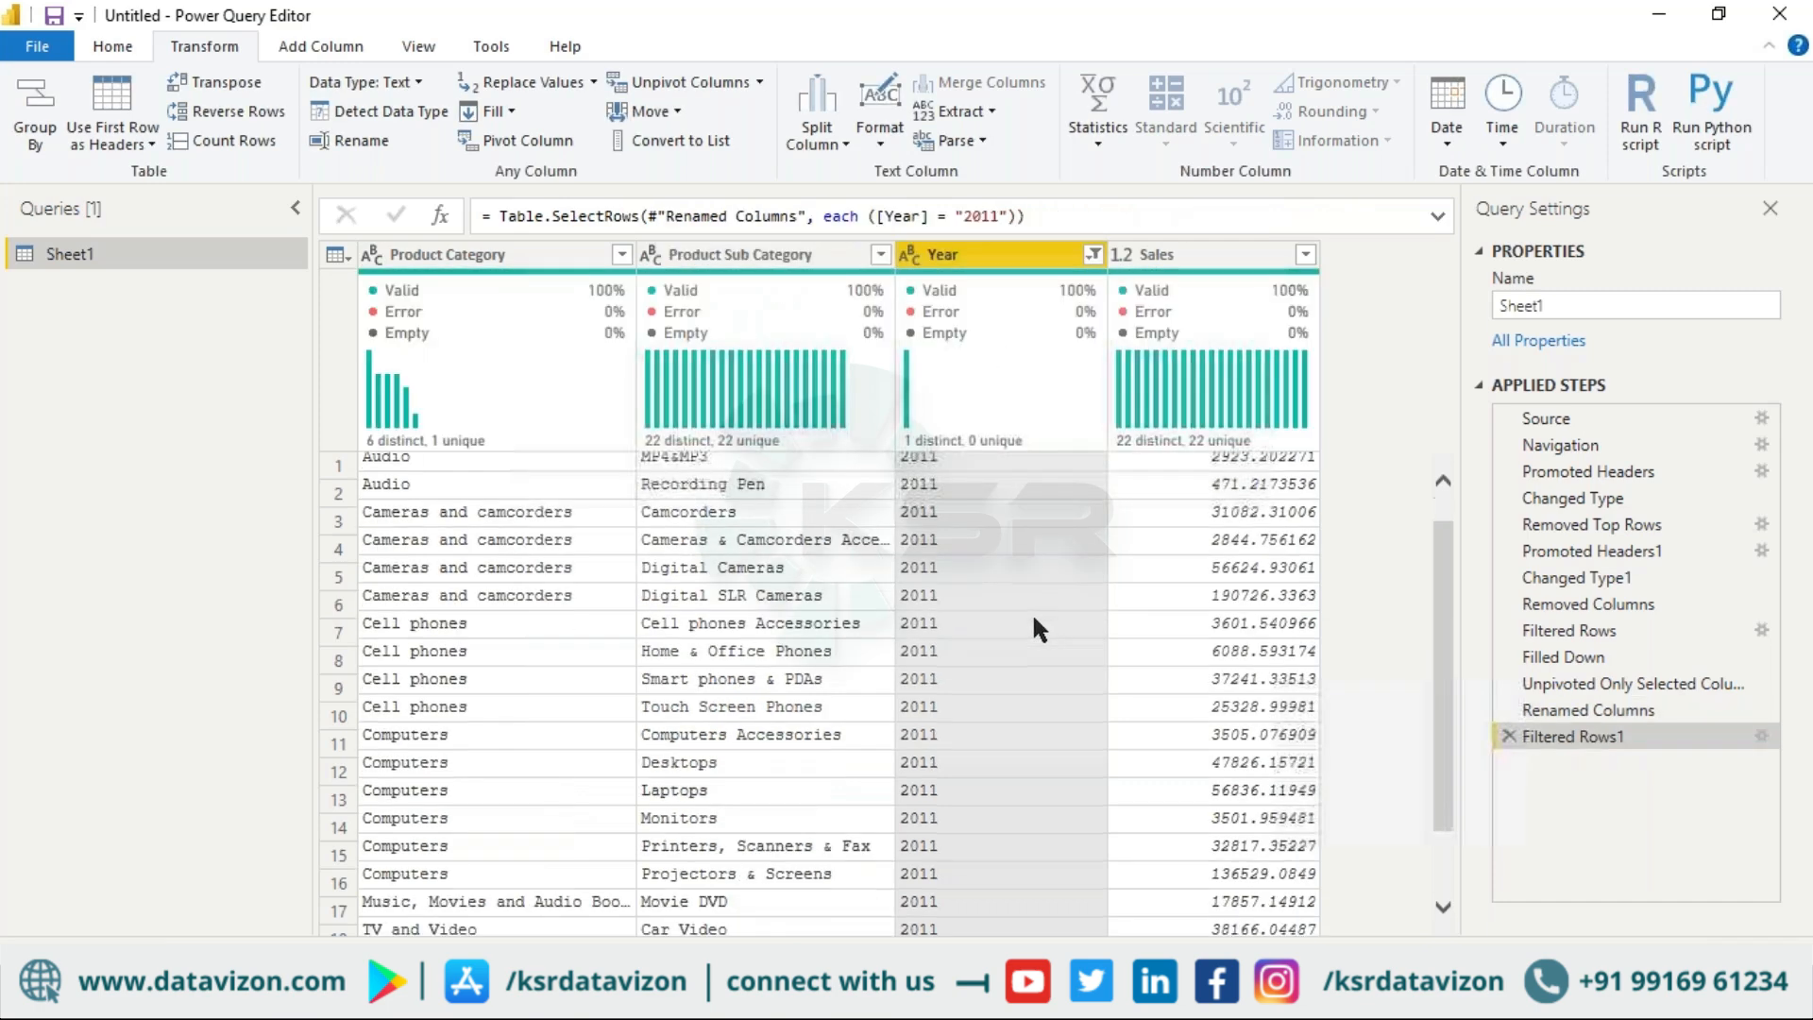
Step: Change the Year column's filter to keep only the 2013 rows
click(1092, 253)
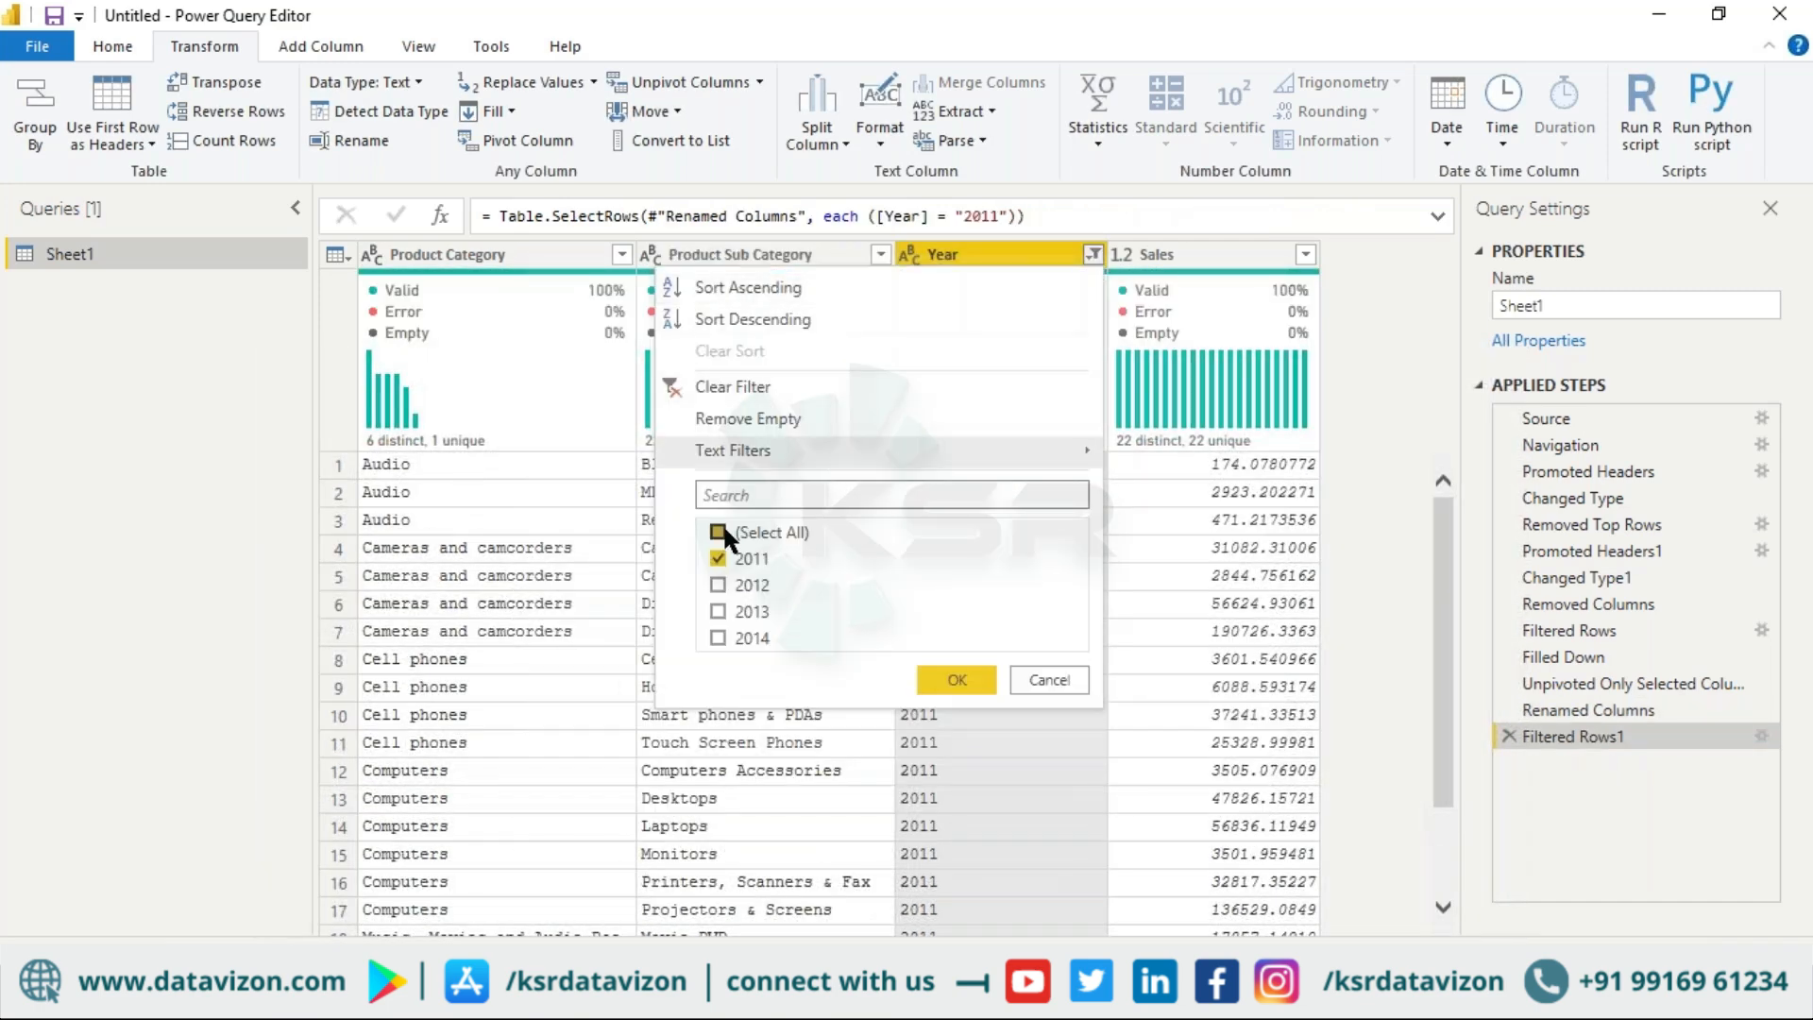
click(717, 558)
click(718, 611)
click(956, 679)
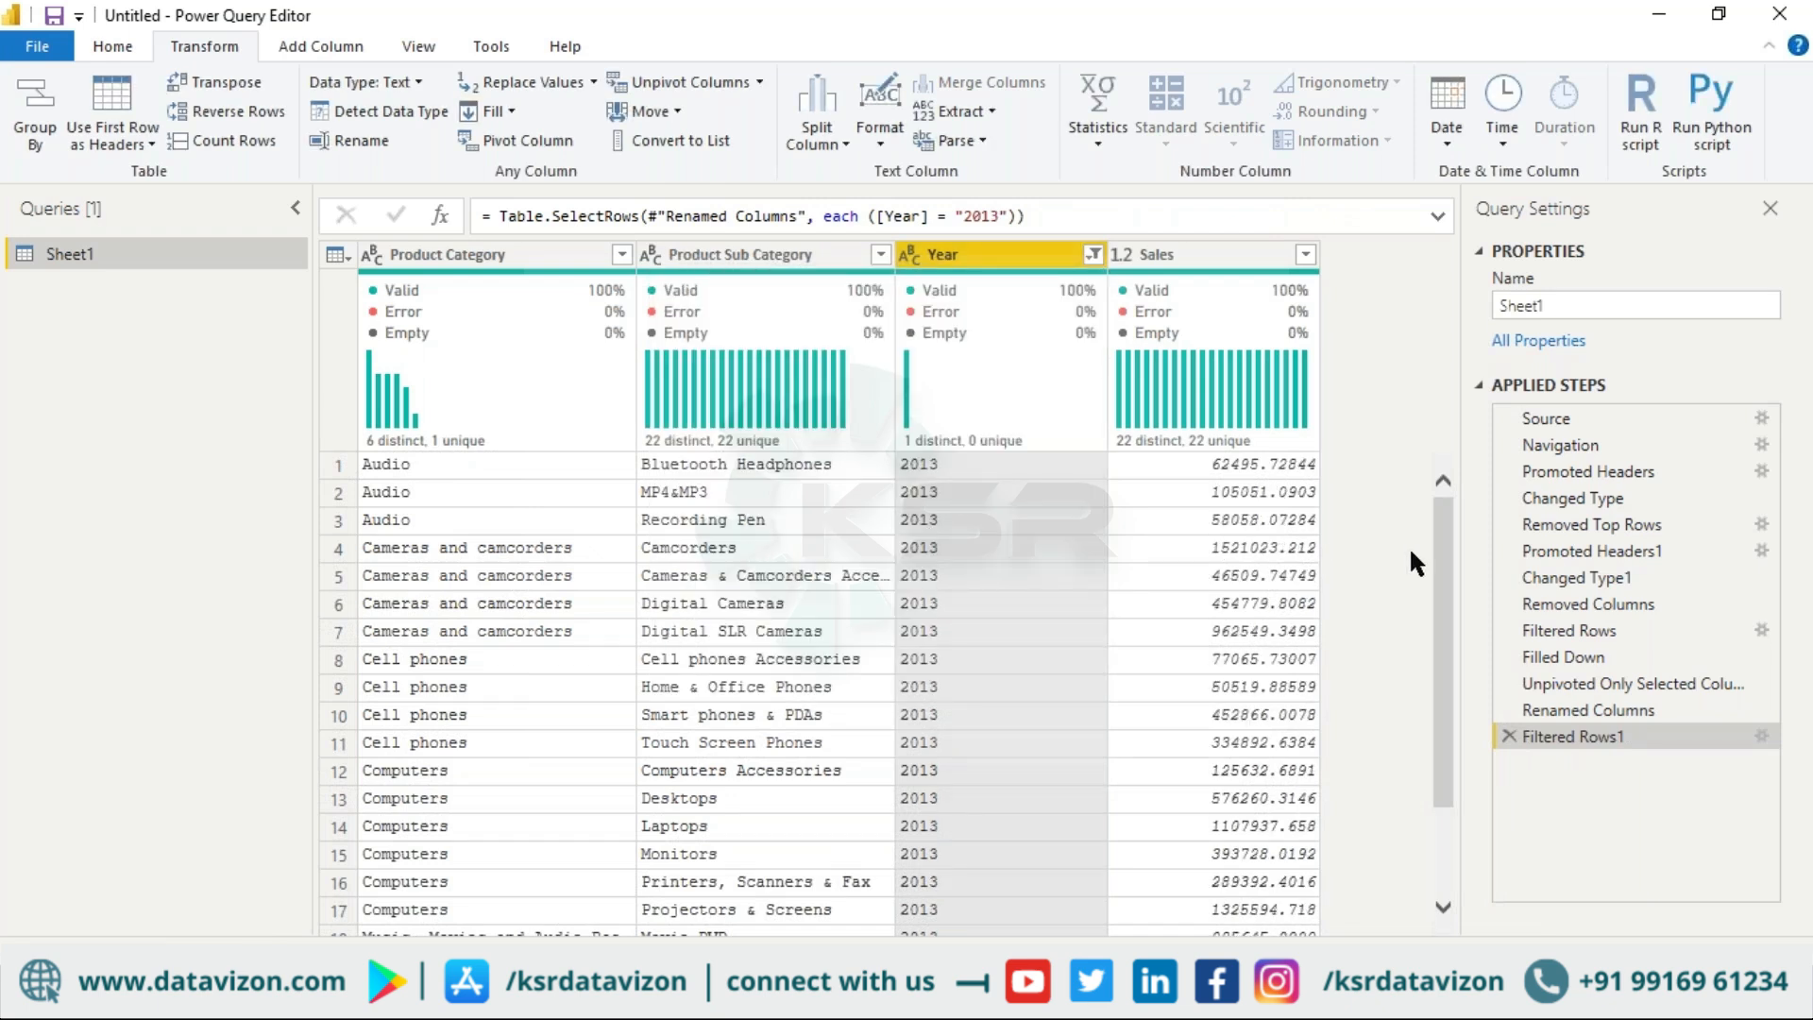
Step: Switch to Excel to compare the year-per-column layout with the Year and Sales table, and return to Power Query Editor
key(alt+Tab)
drag(1437, 553, 1514, 659)
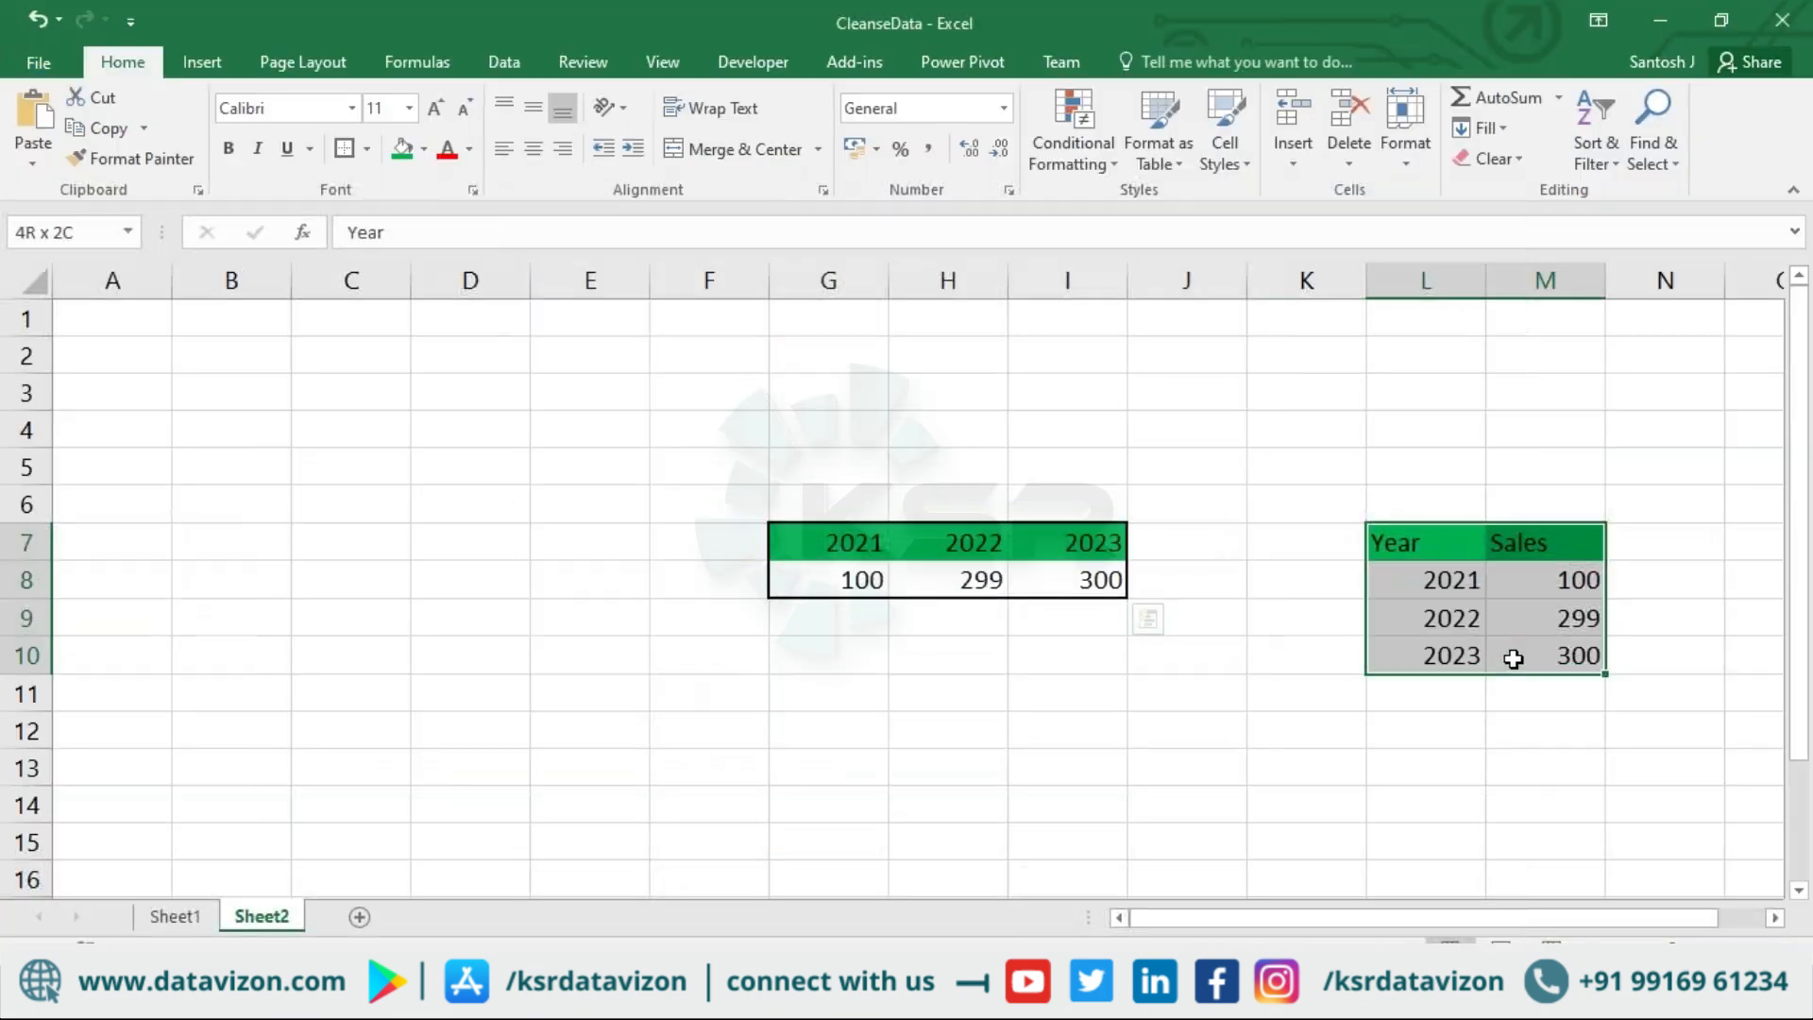
click(1524, 734)
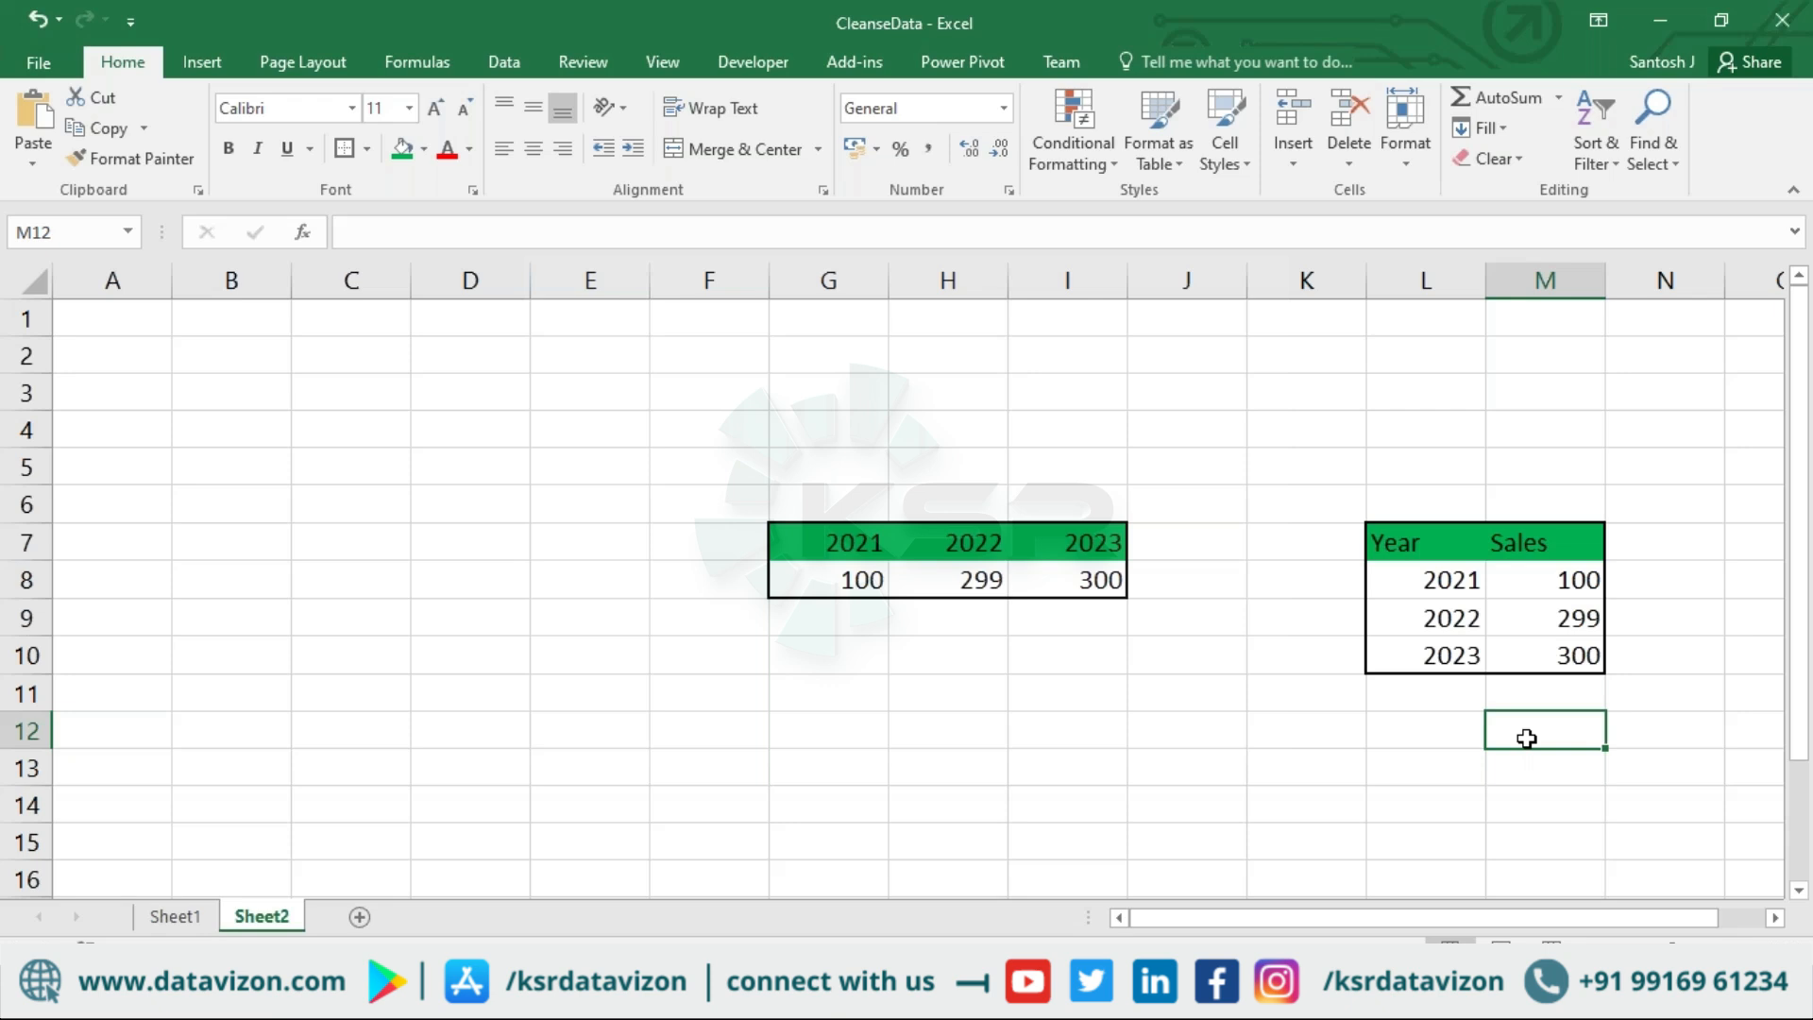
drag(865, 530, 1030, 581)
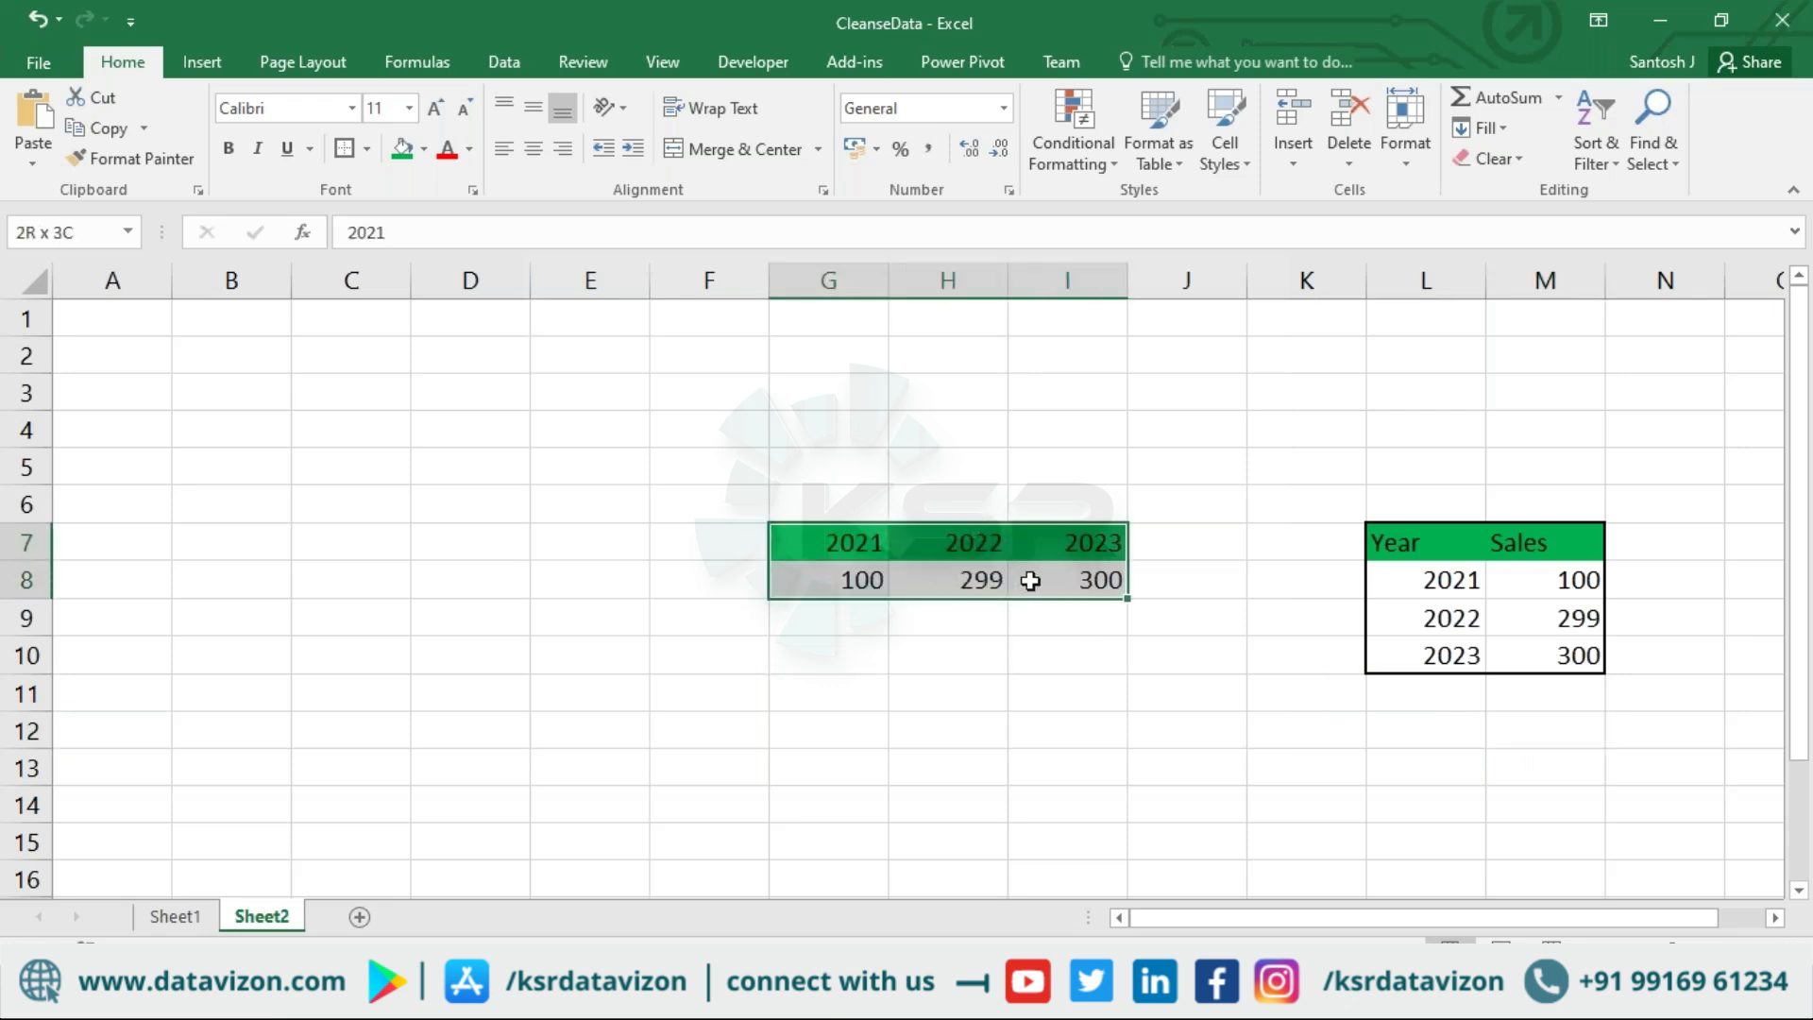
drag(1429, 579, 1510, 649)
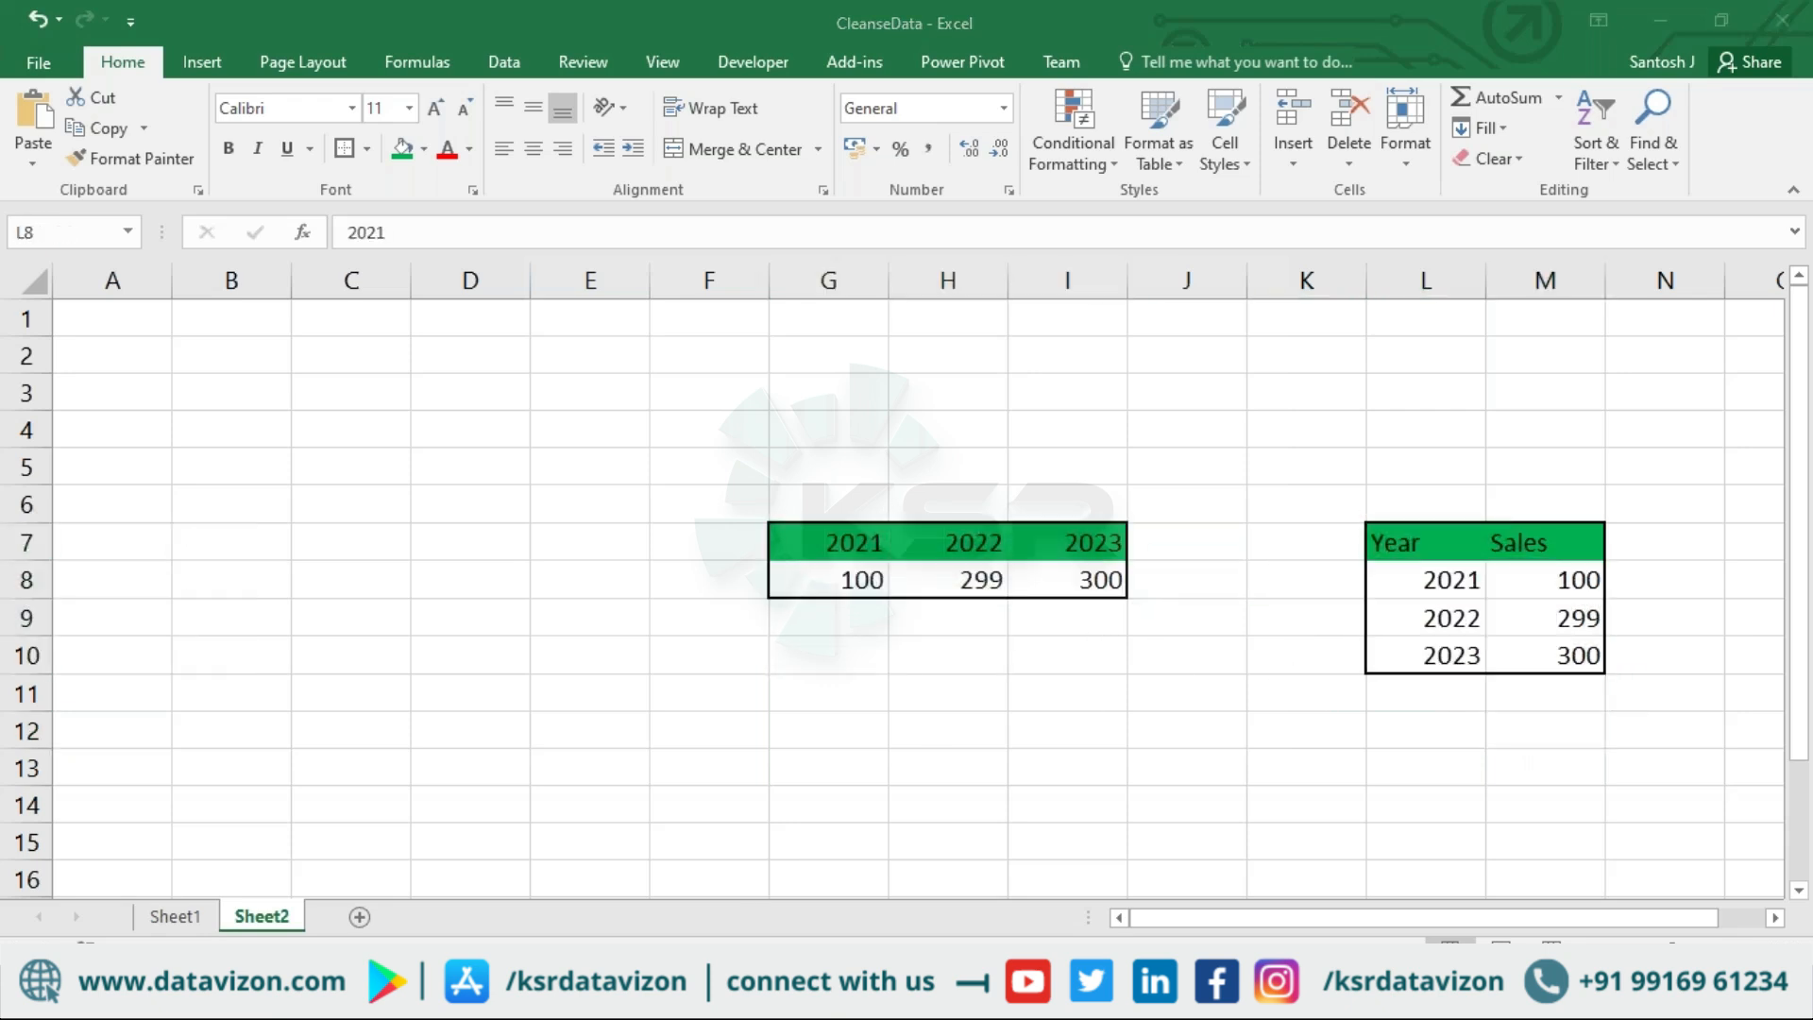
click(853, 905)
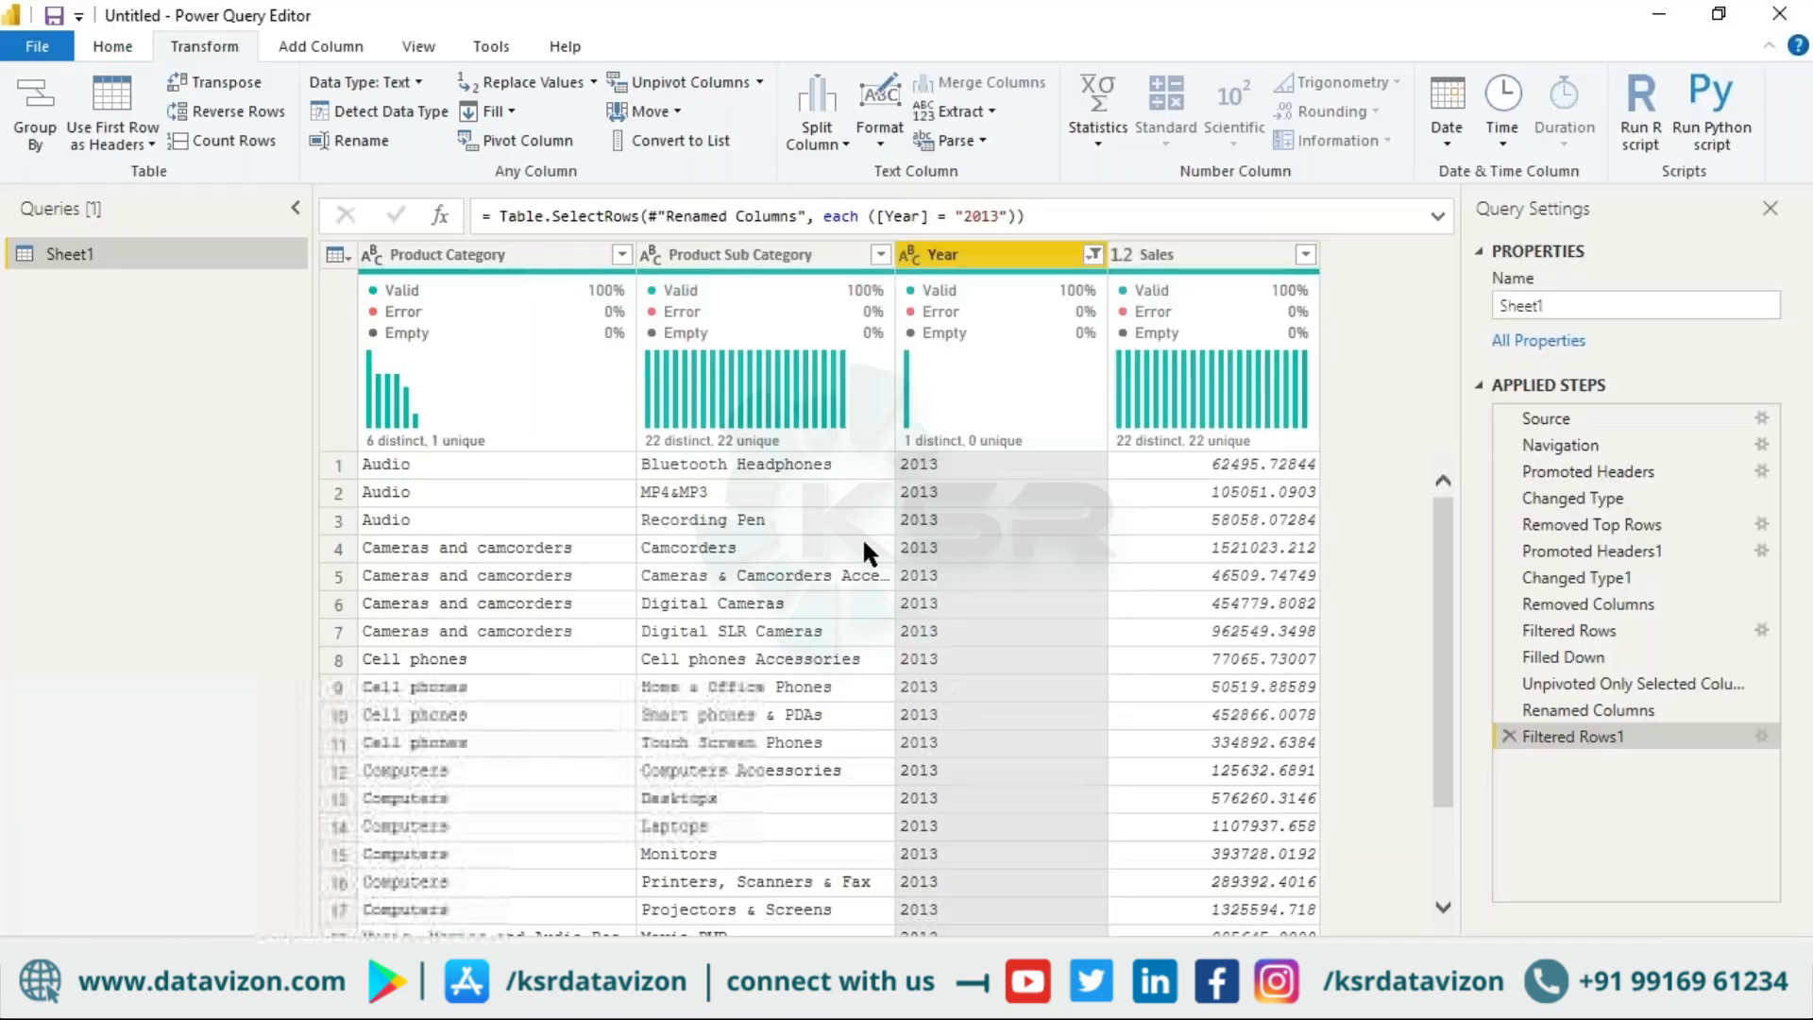
Step: Reset the Year column's filter to include all years
right_click(960, 263)
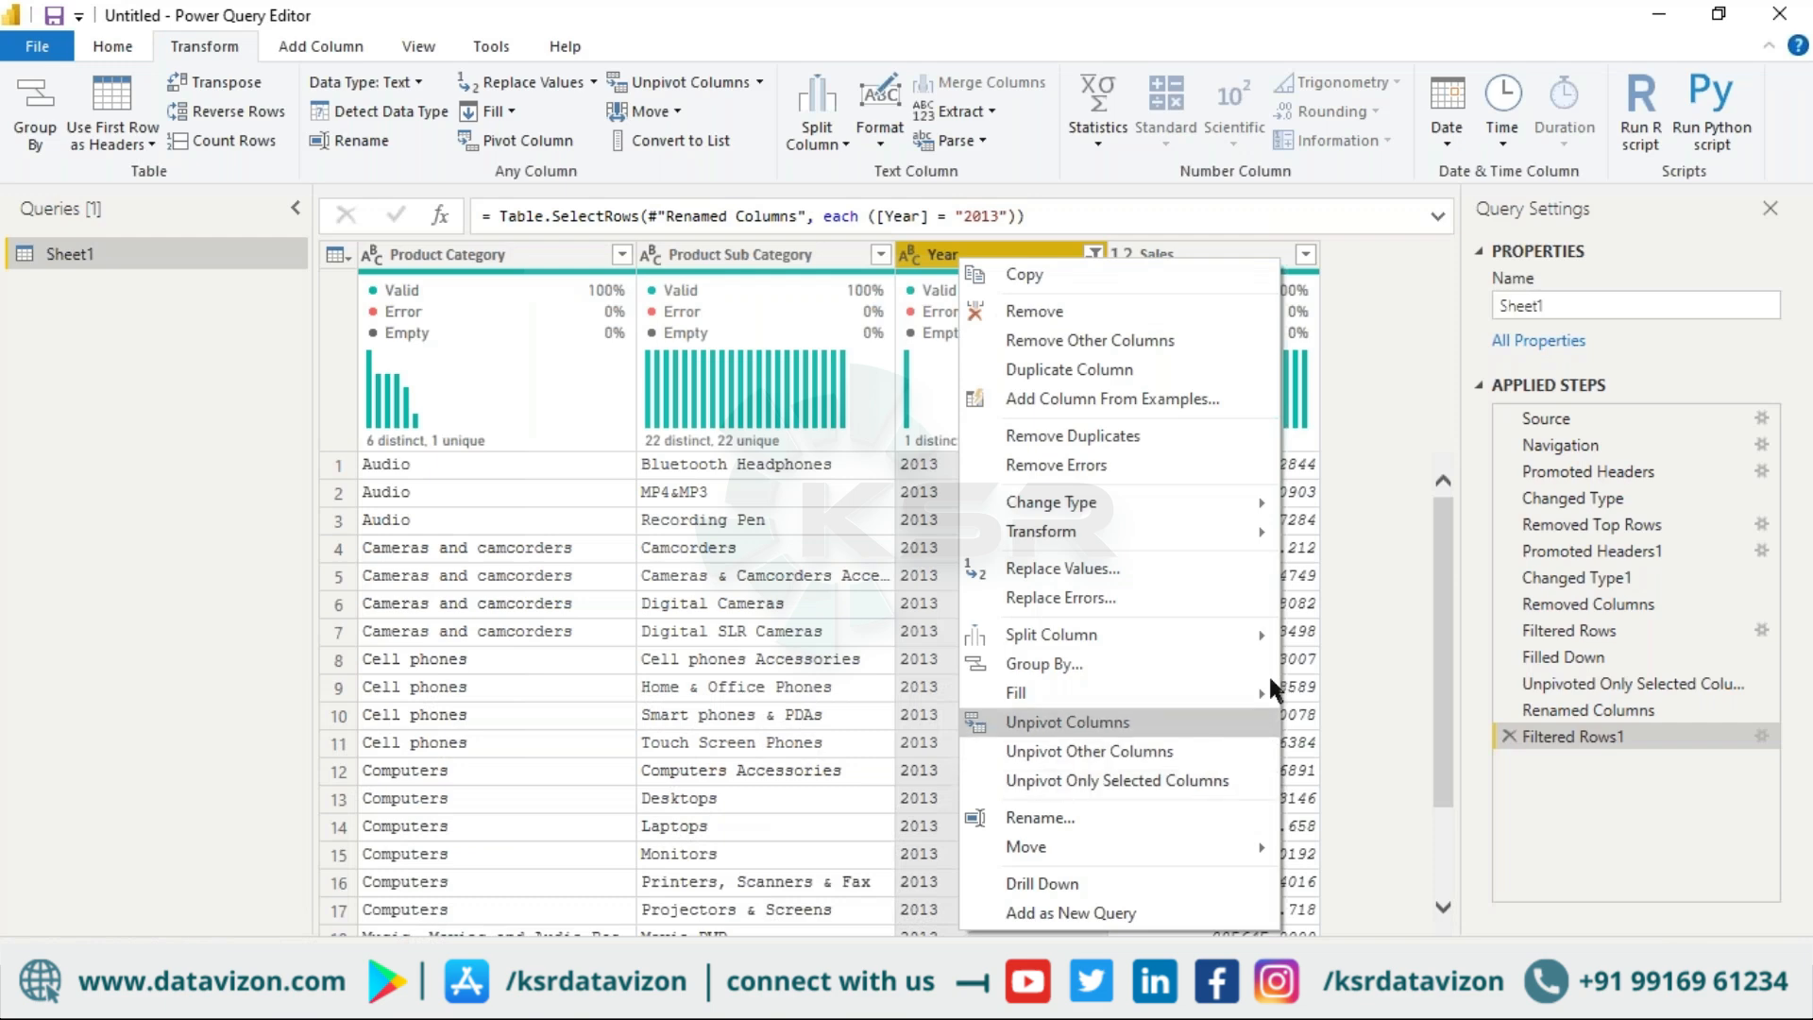
click(1094, 253)
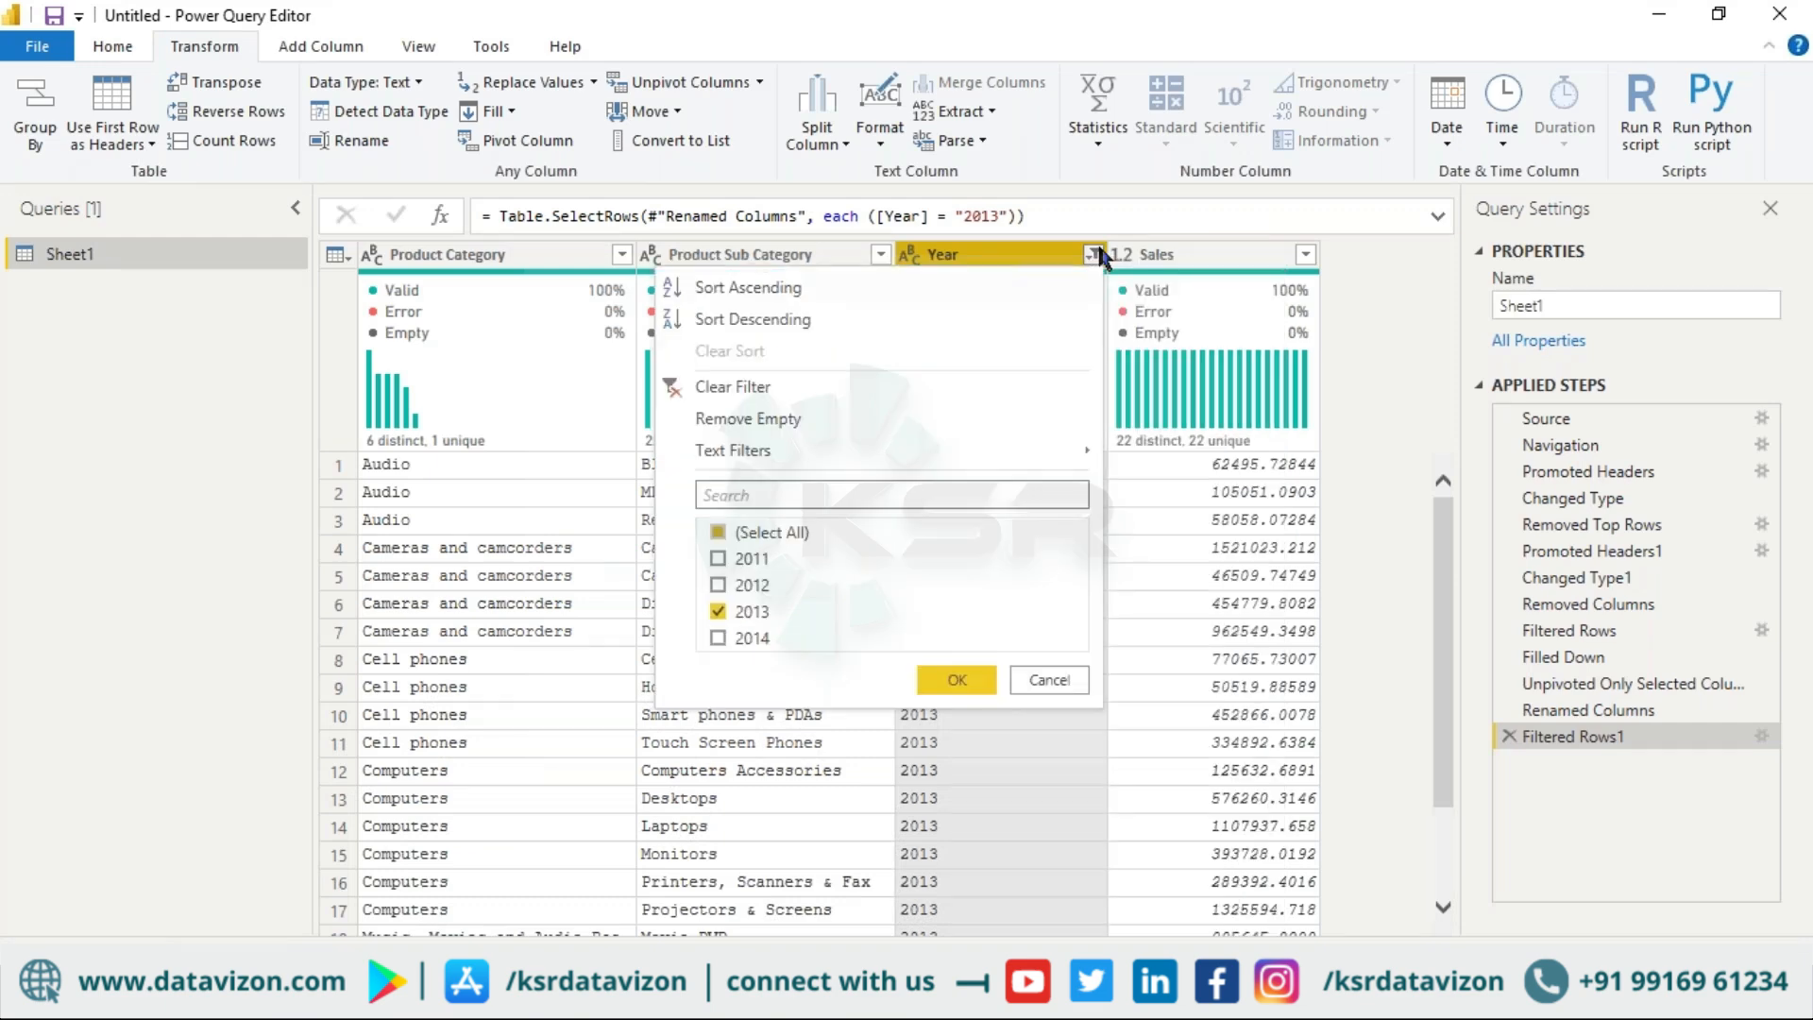
click(719, 531)
click(956, 680)
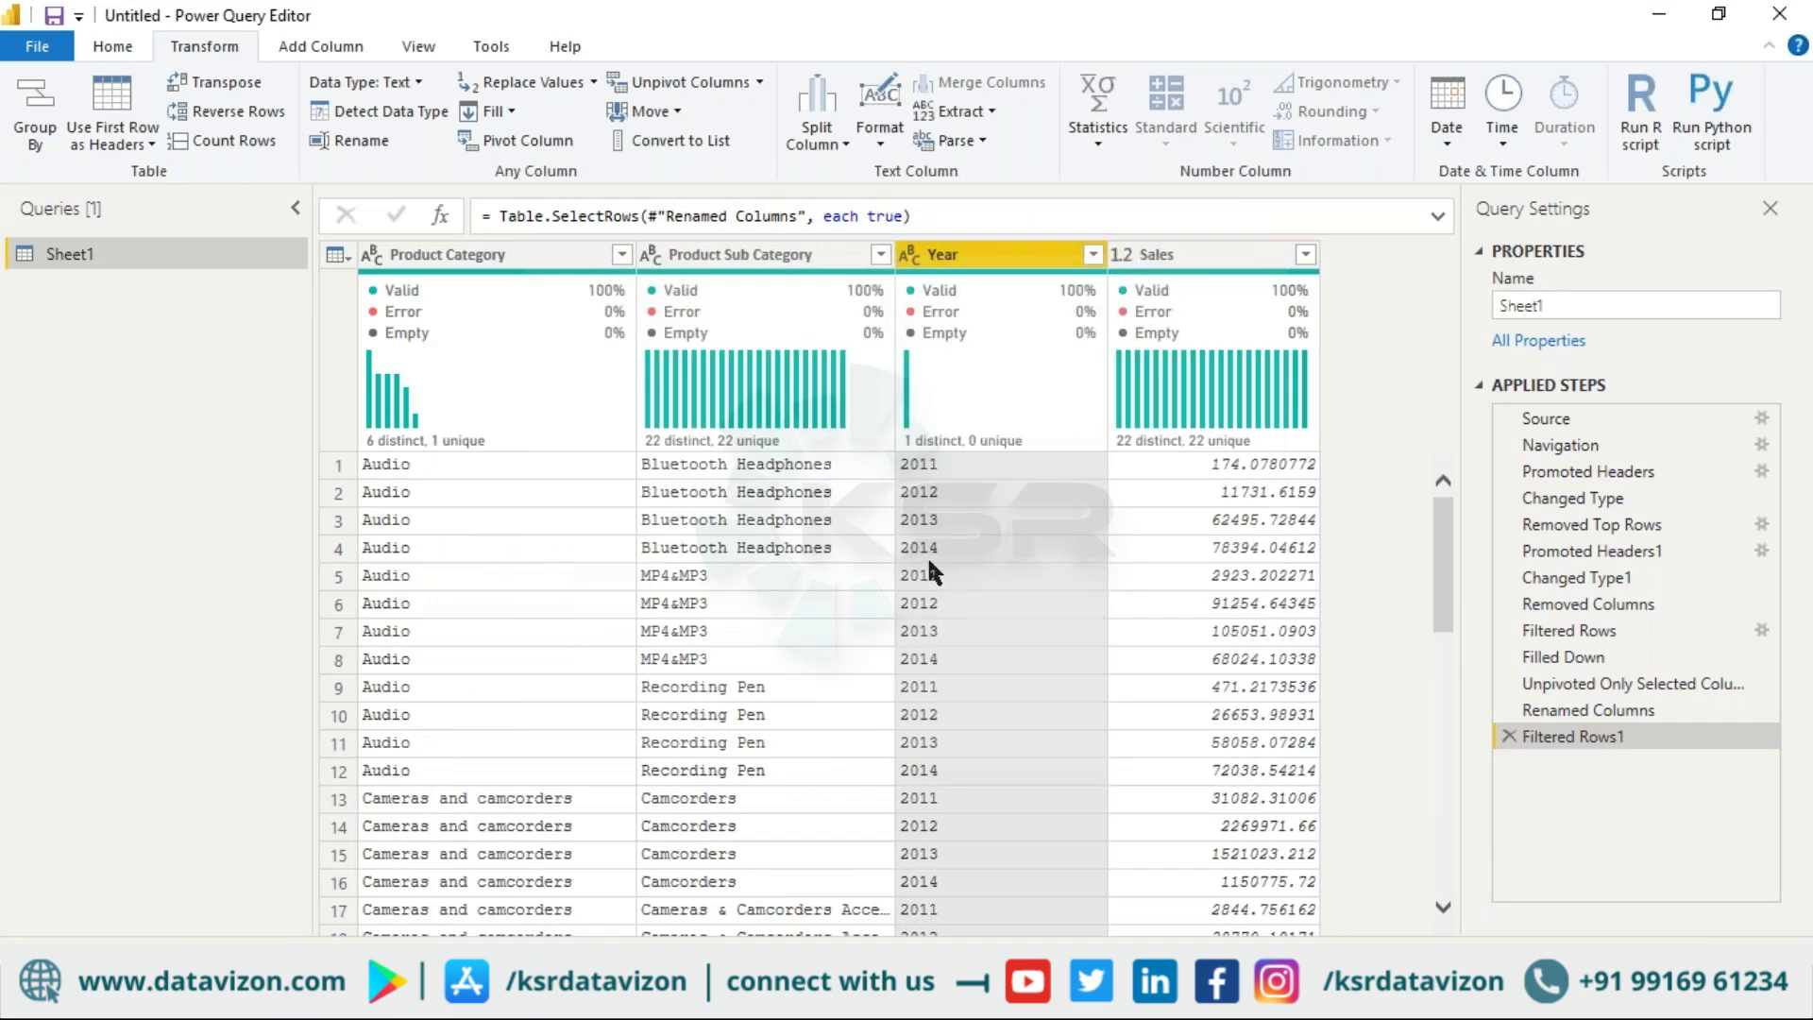
Step: Close Power Query Editor and apply the cleaned query to the Power BI Desktop model
click(421, 45)
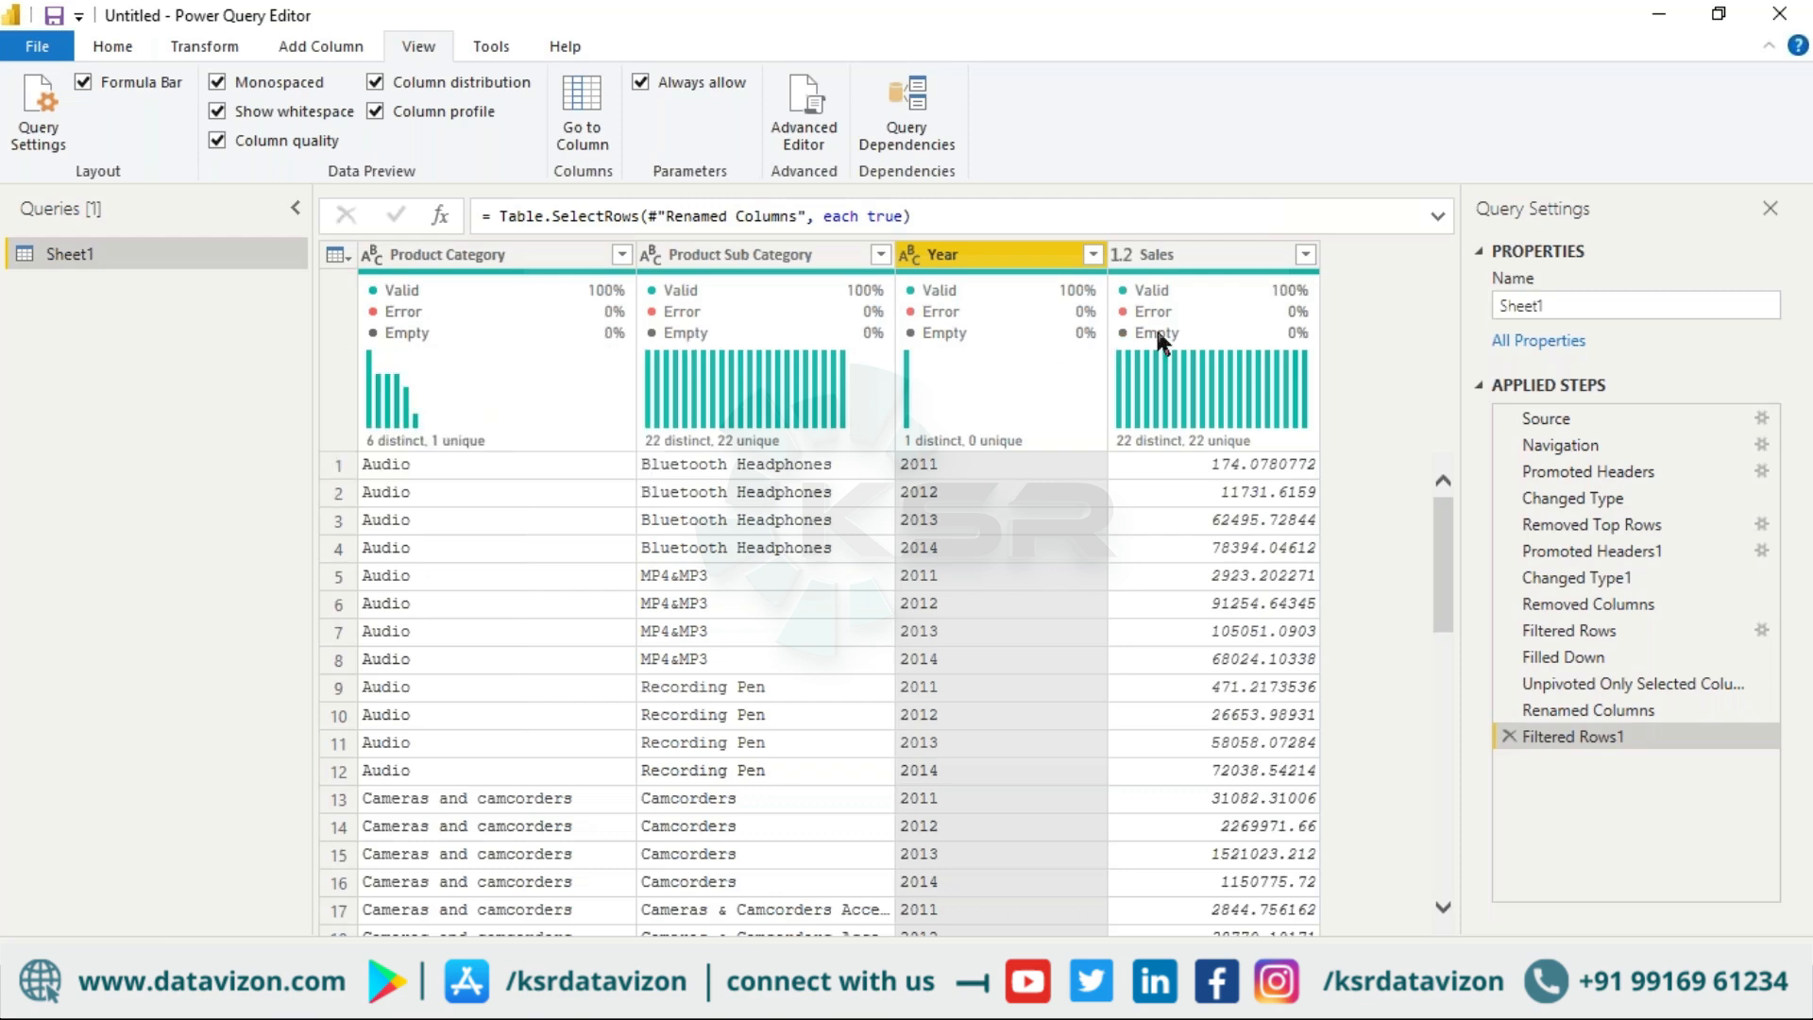
click(115, 39)
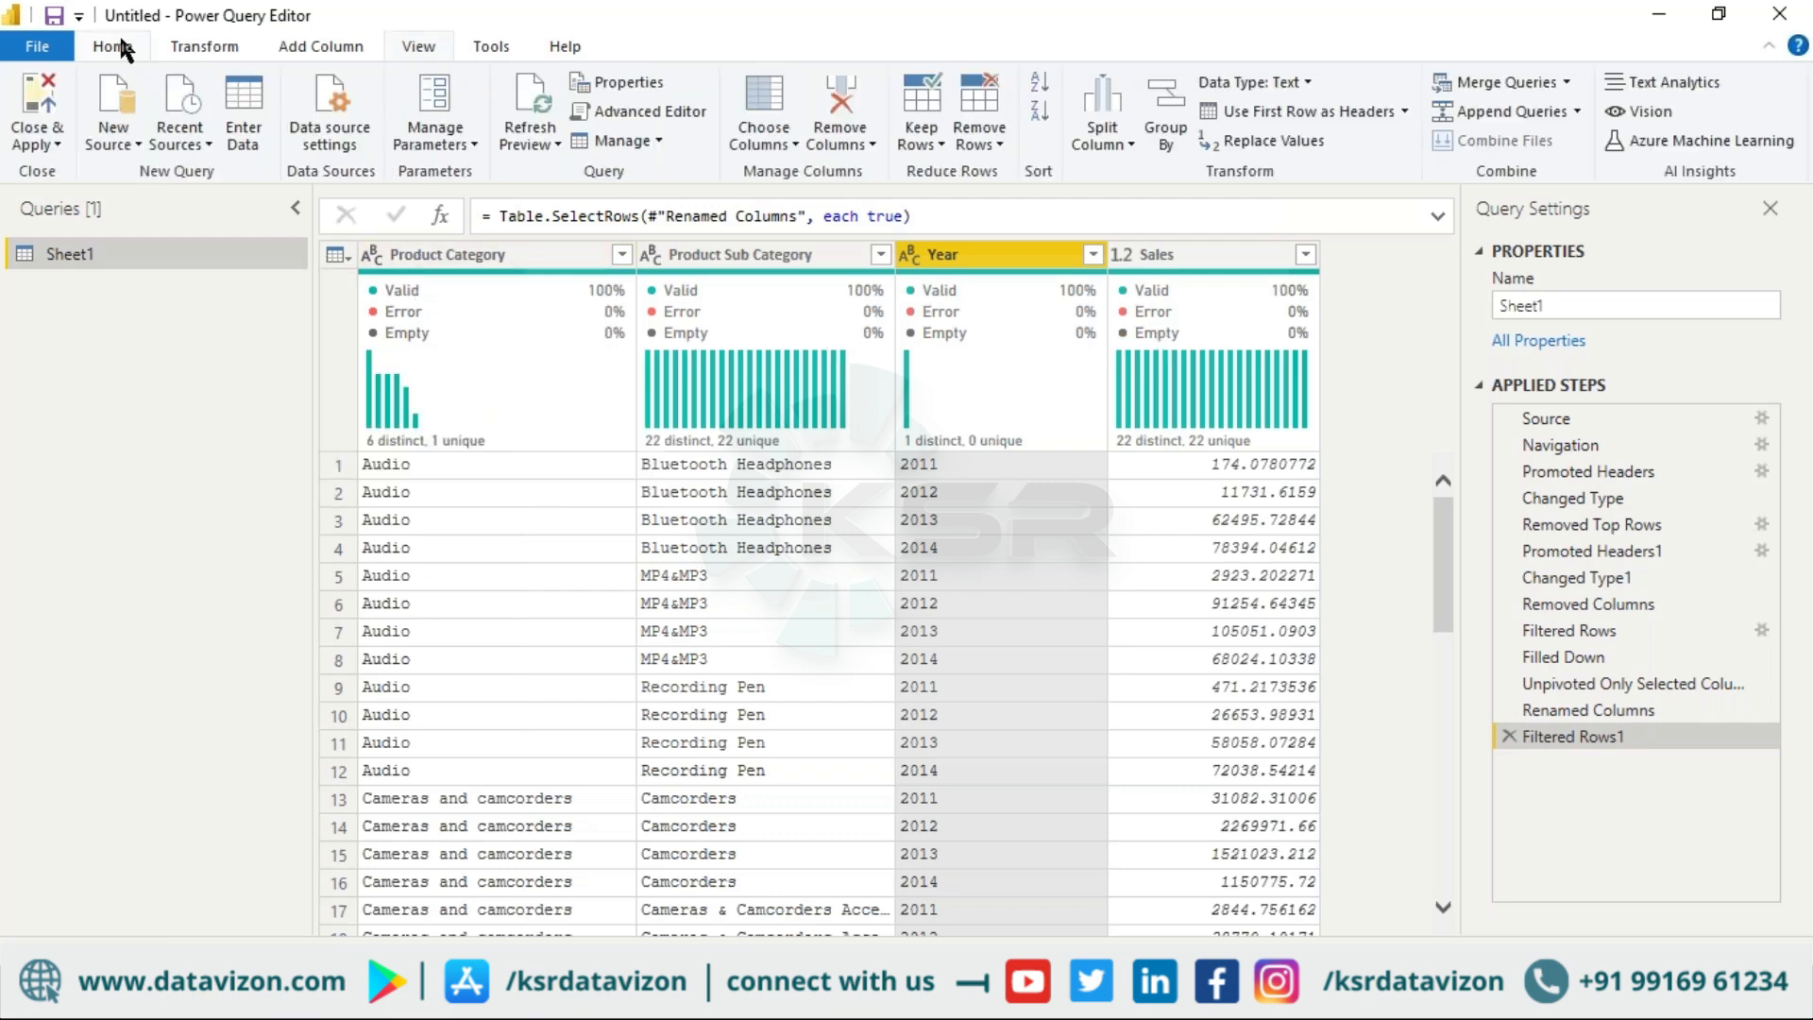
click(36, 82)
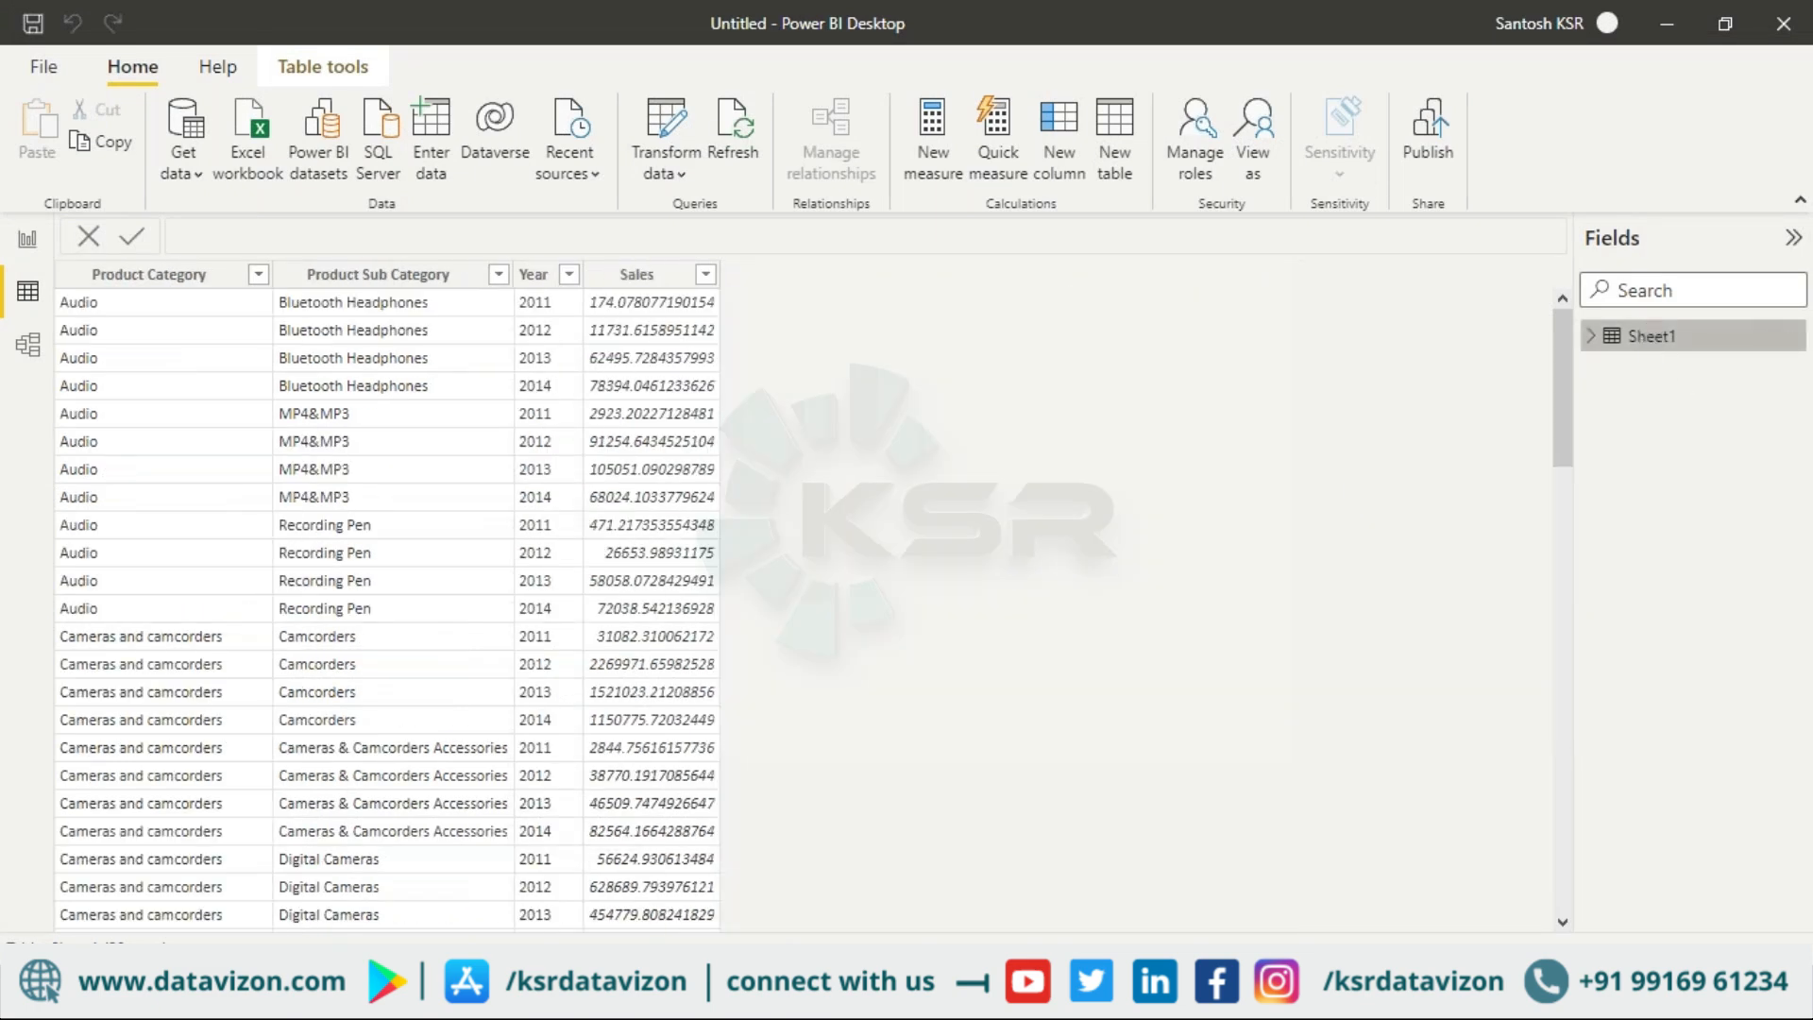
right_click(1657, 336)
click(1483, 629)
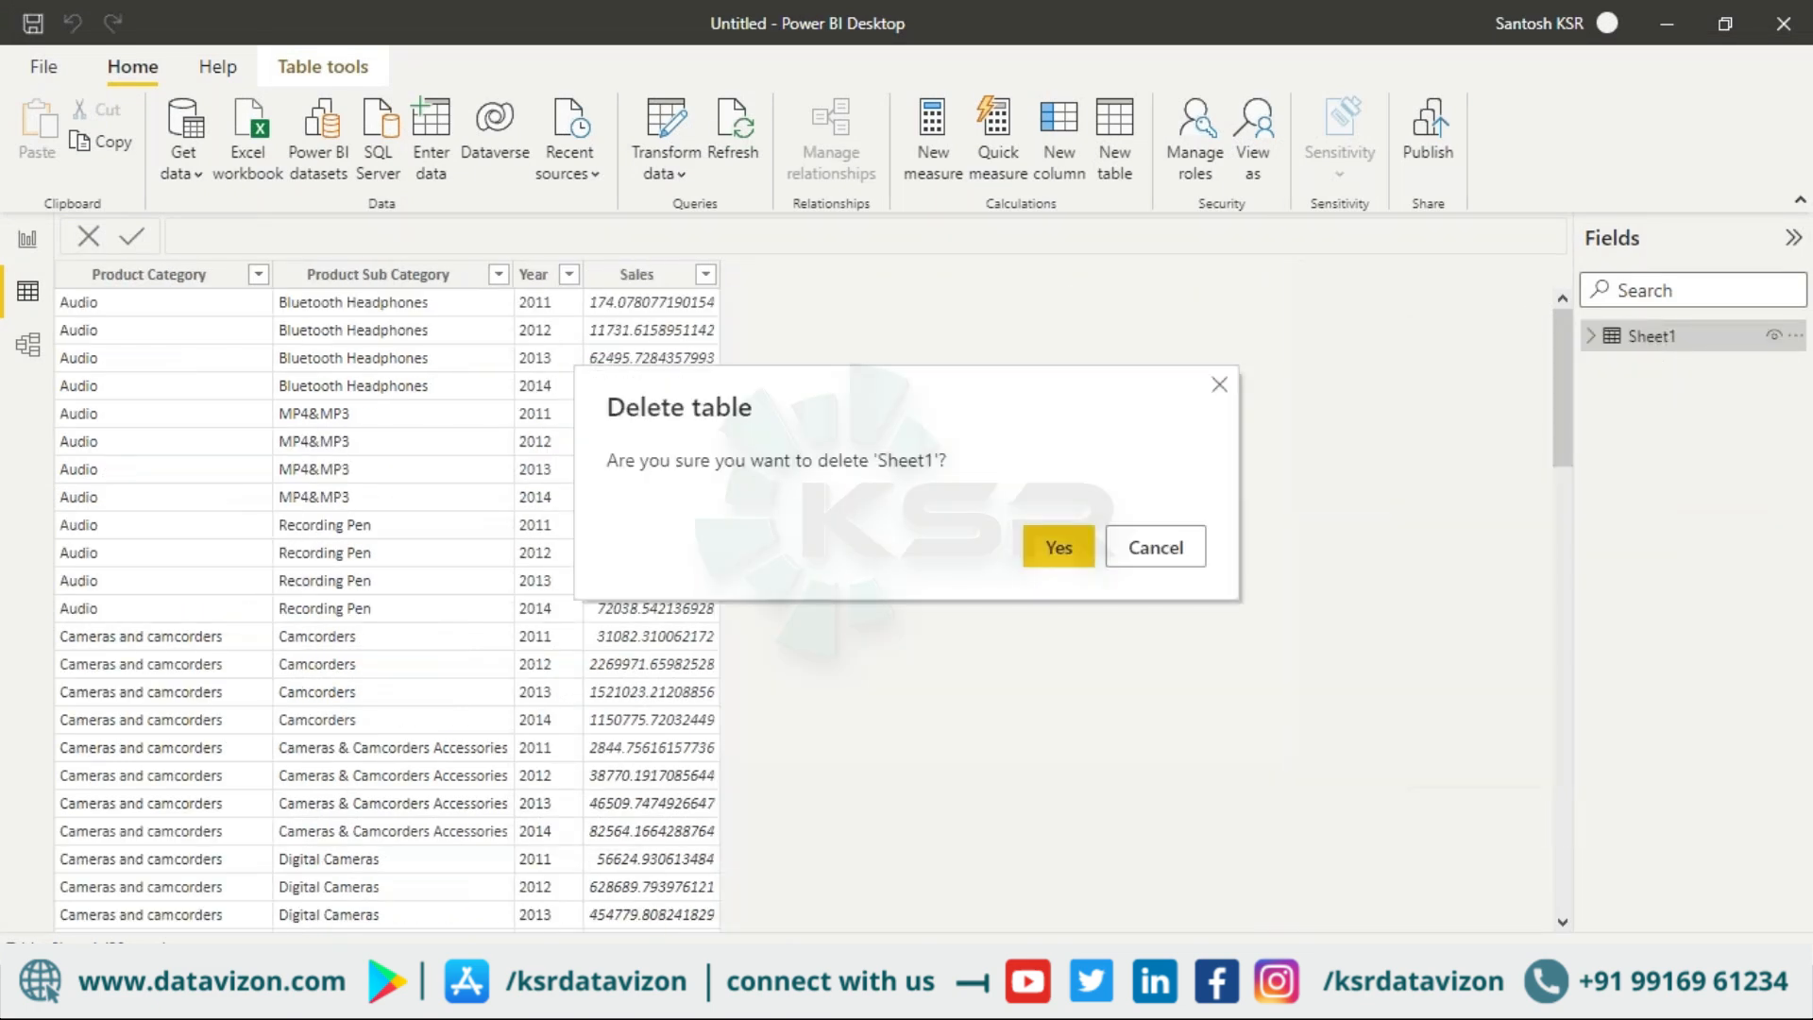
click(1220, 386)
Step: Rename the Sheet1 table as Data
right_click(1669, 331)
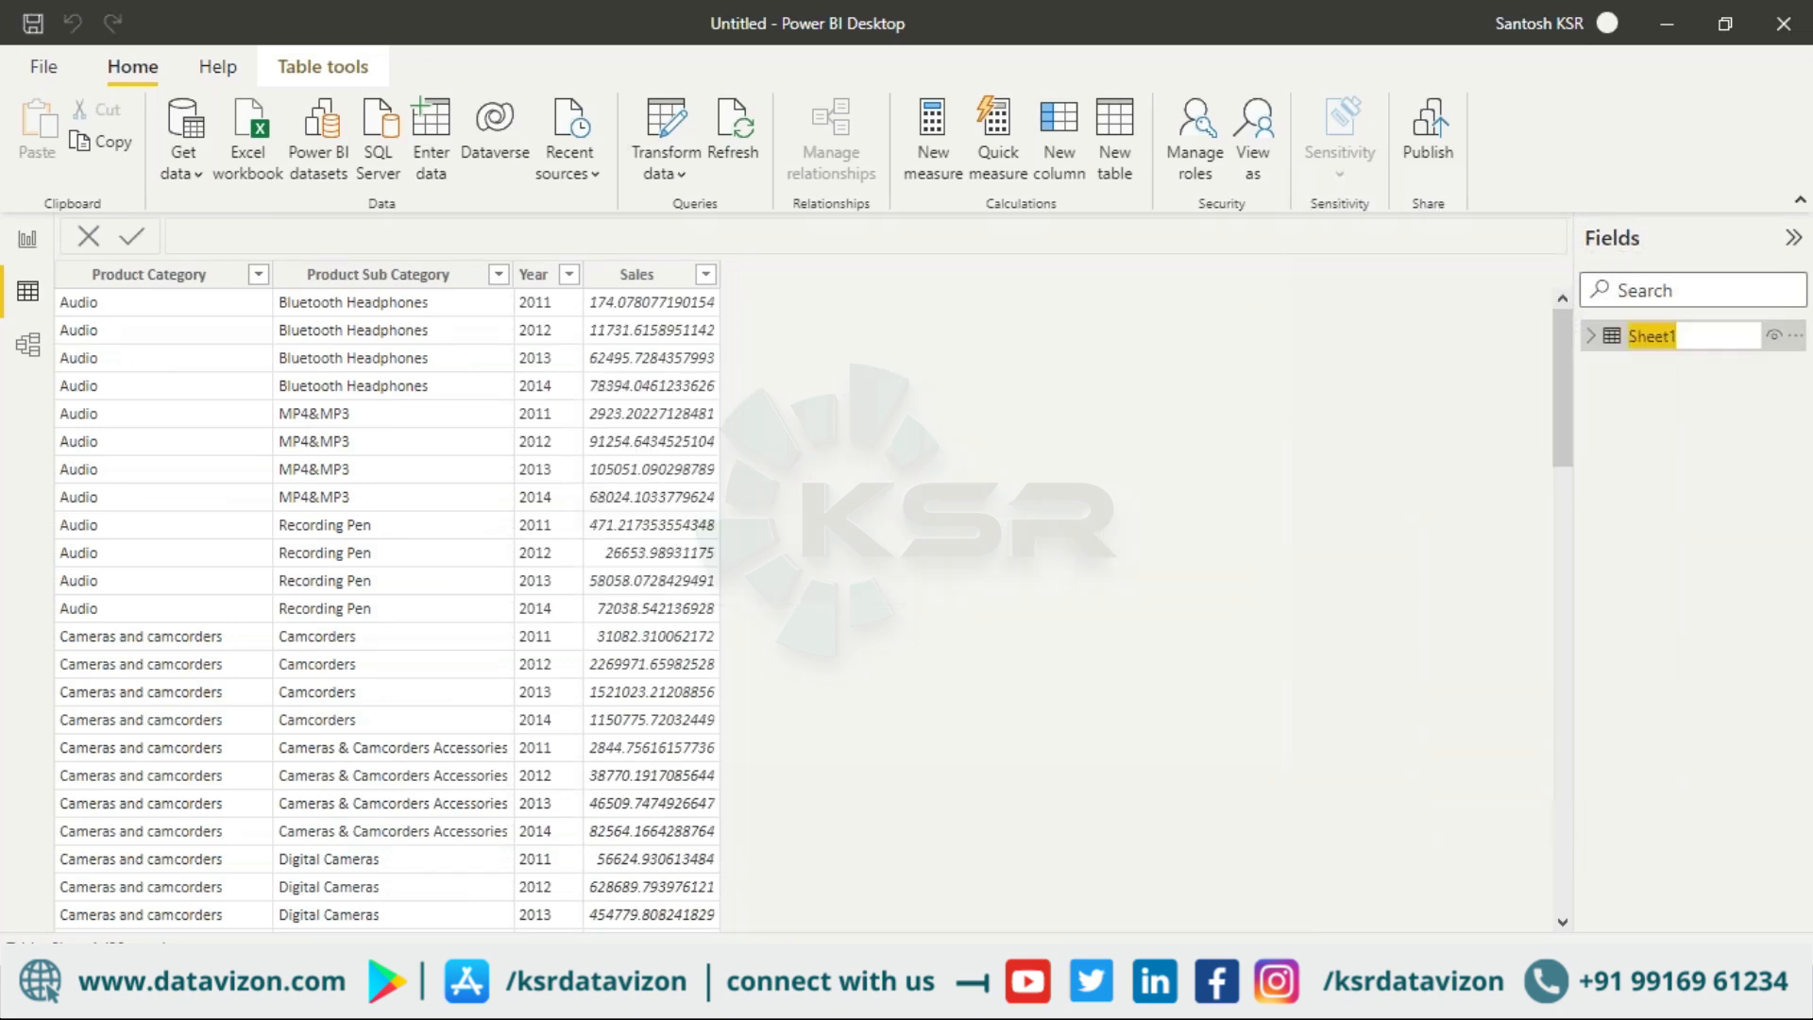
text(Data)
key(Return)
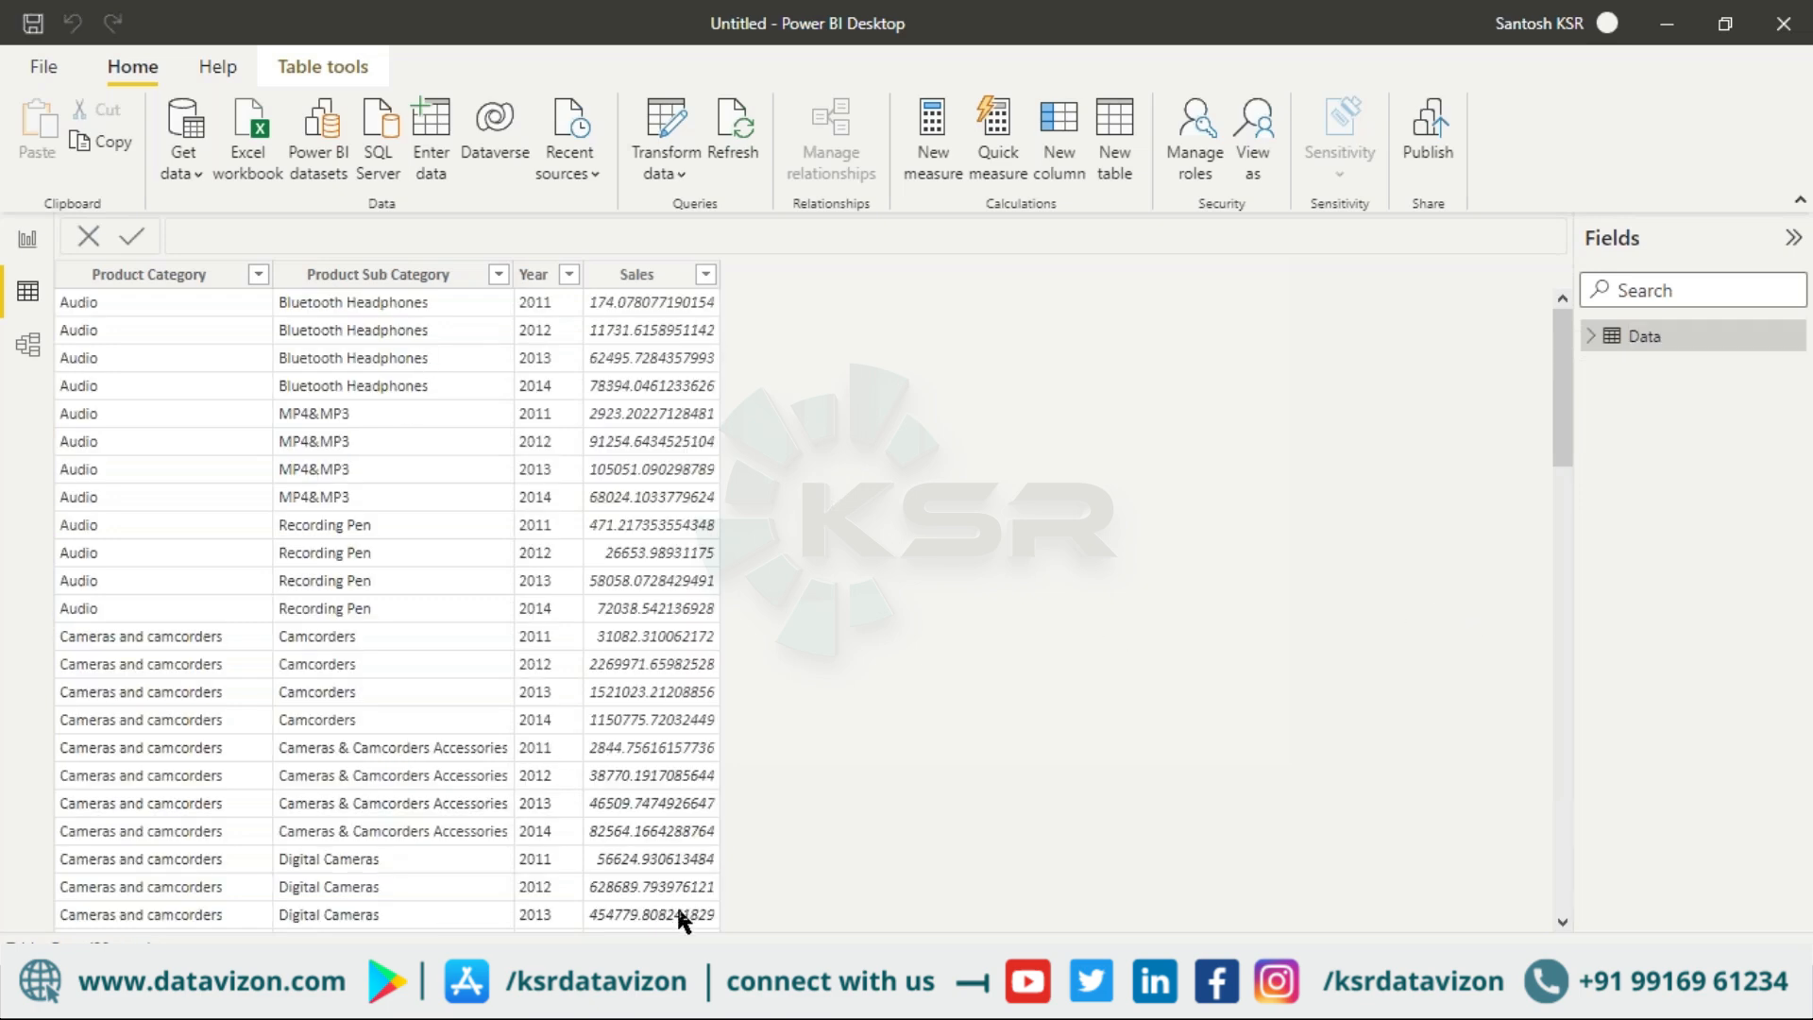
Step: Compare the cleaned Data table with the uncleaned Sheet1 report in the other Power BI Desktop window
mouse_move(680, 999)
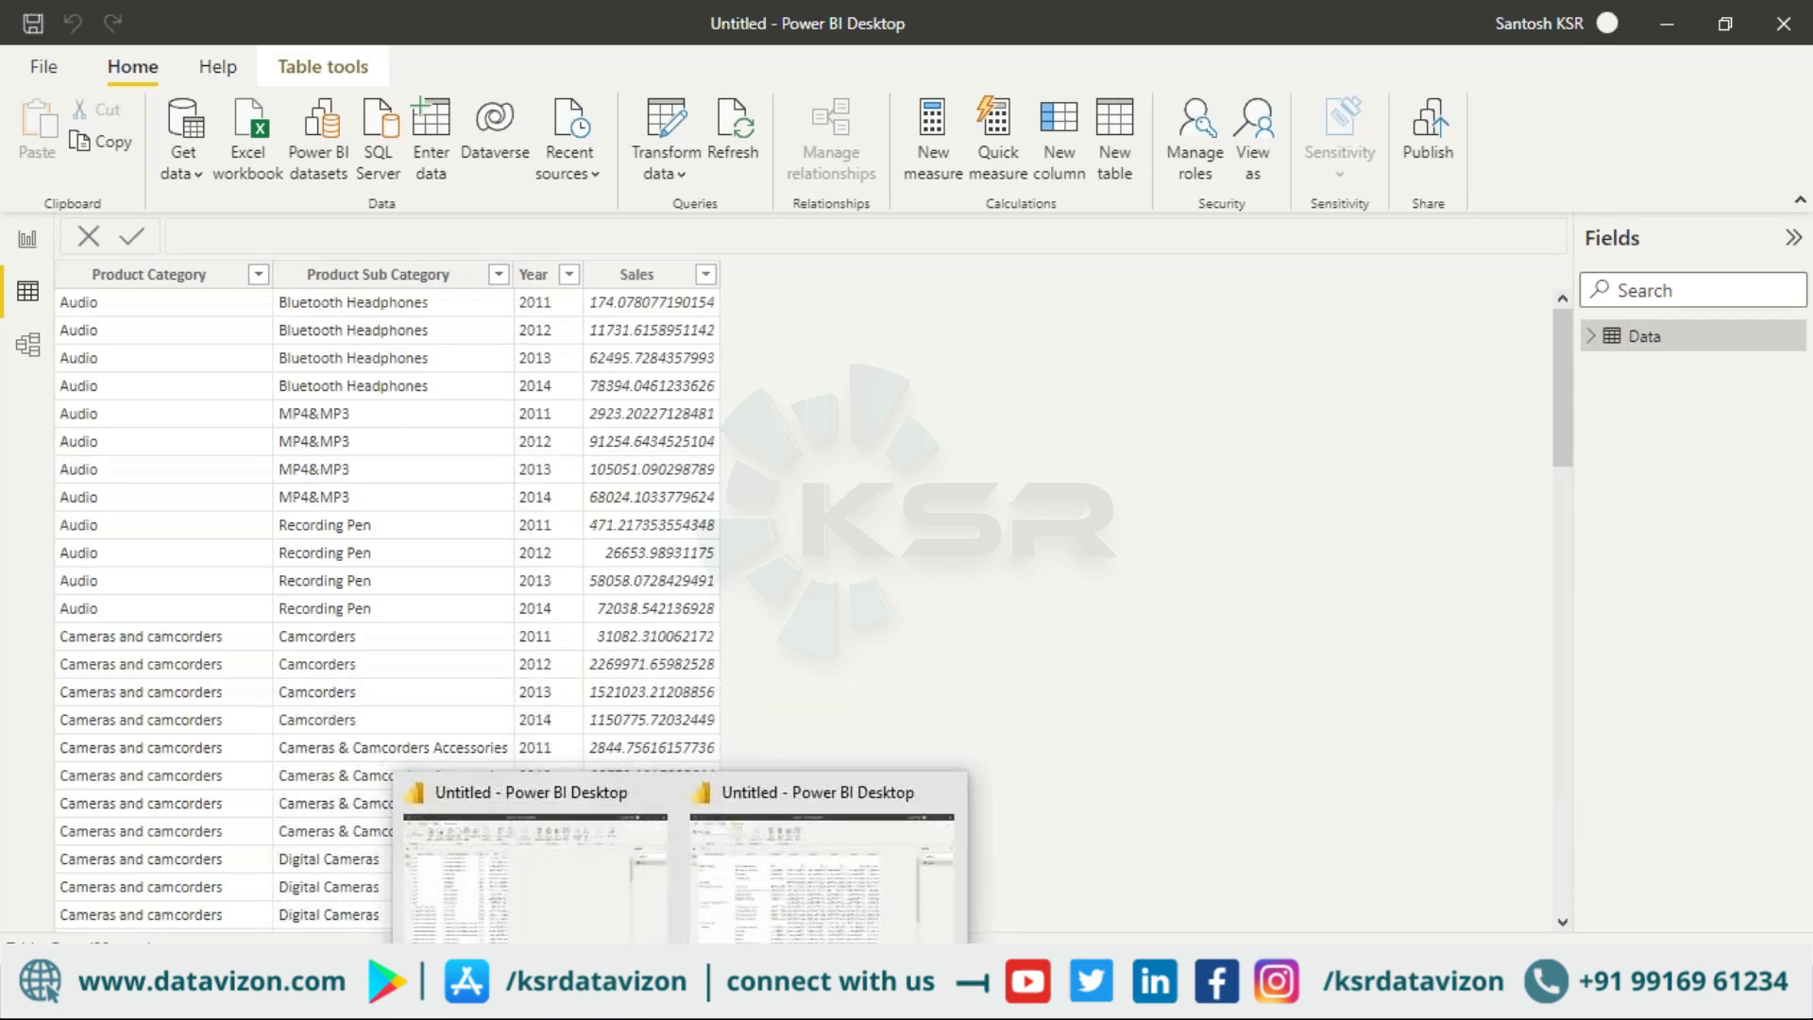
click(731, 922)
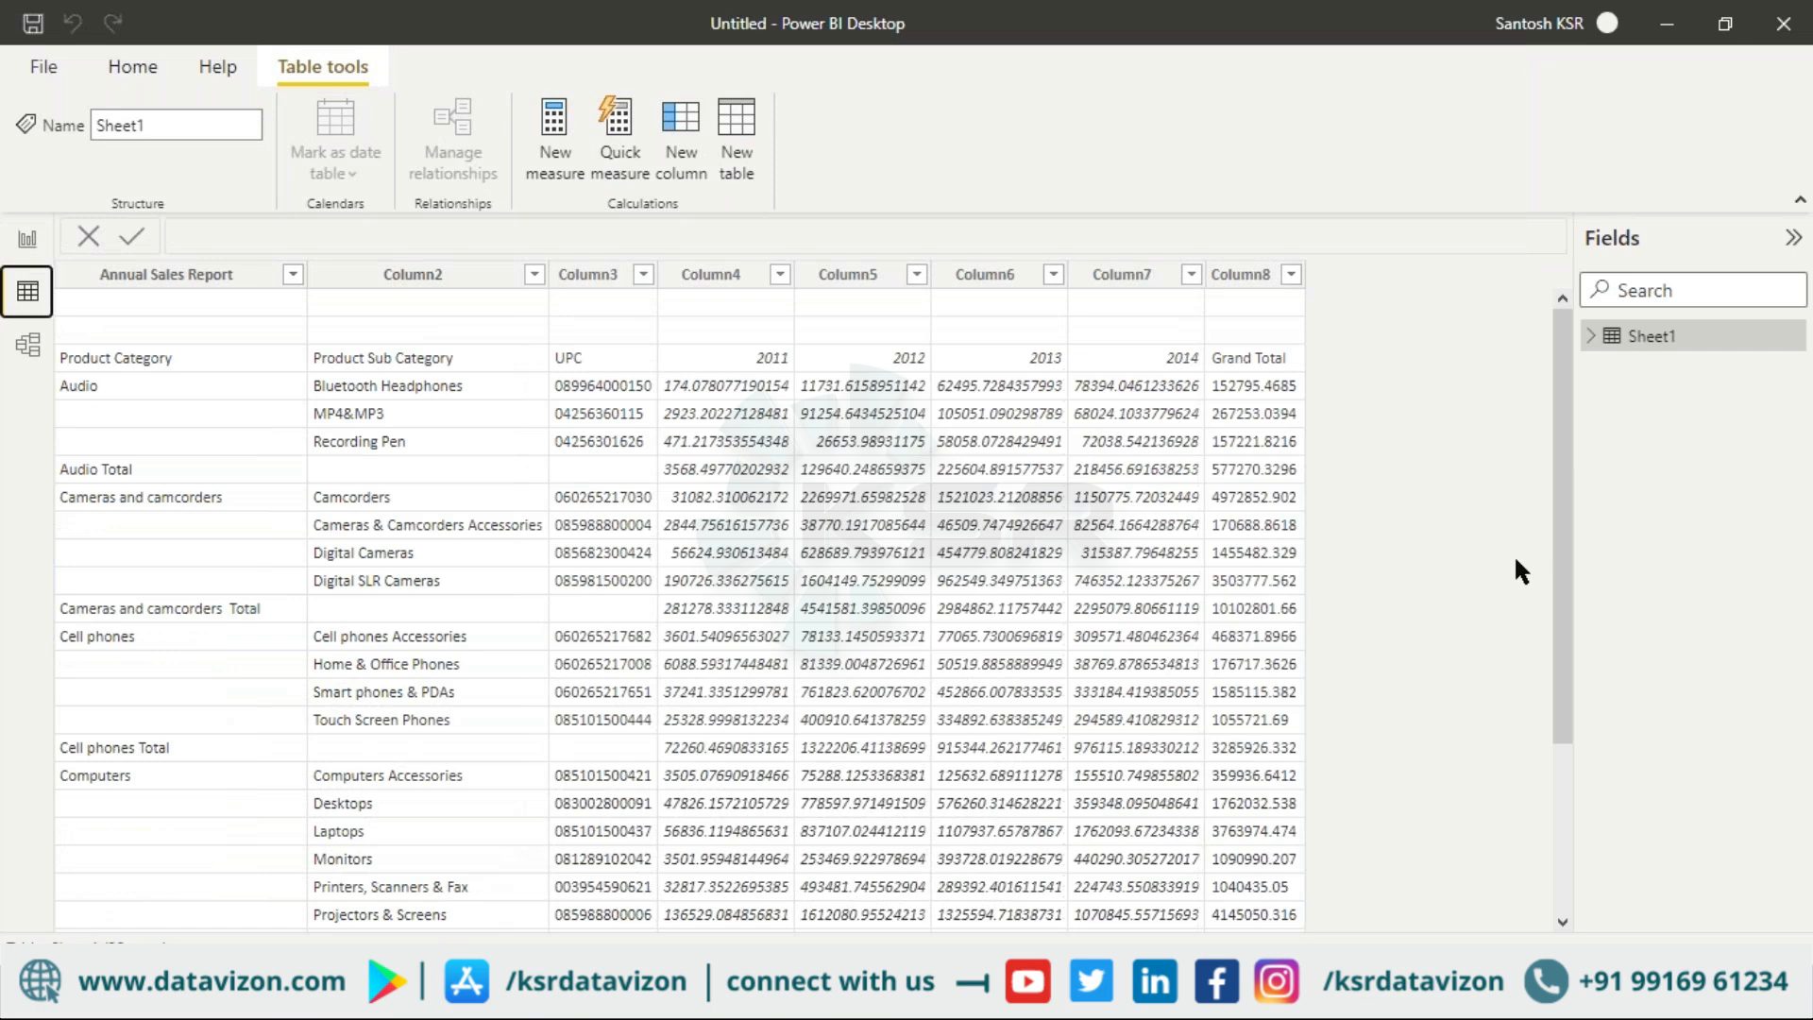
mouse_move(666, 999)
click(603, 905)
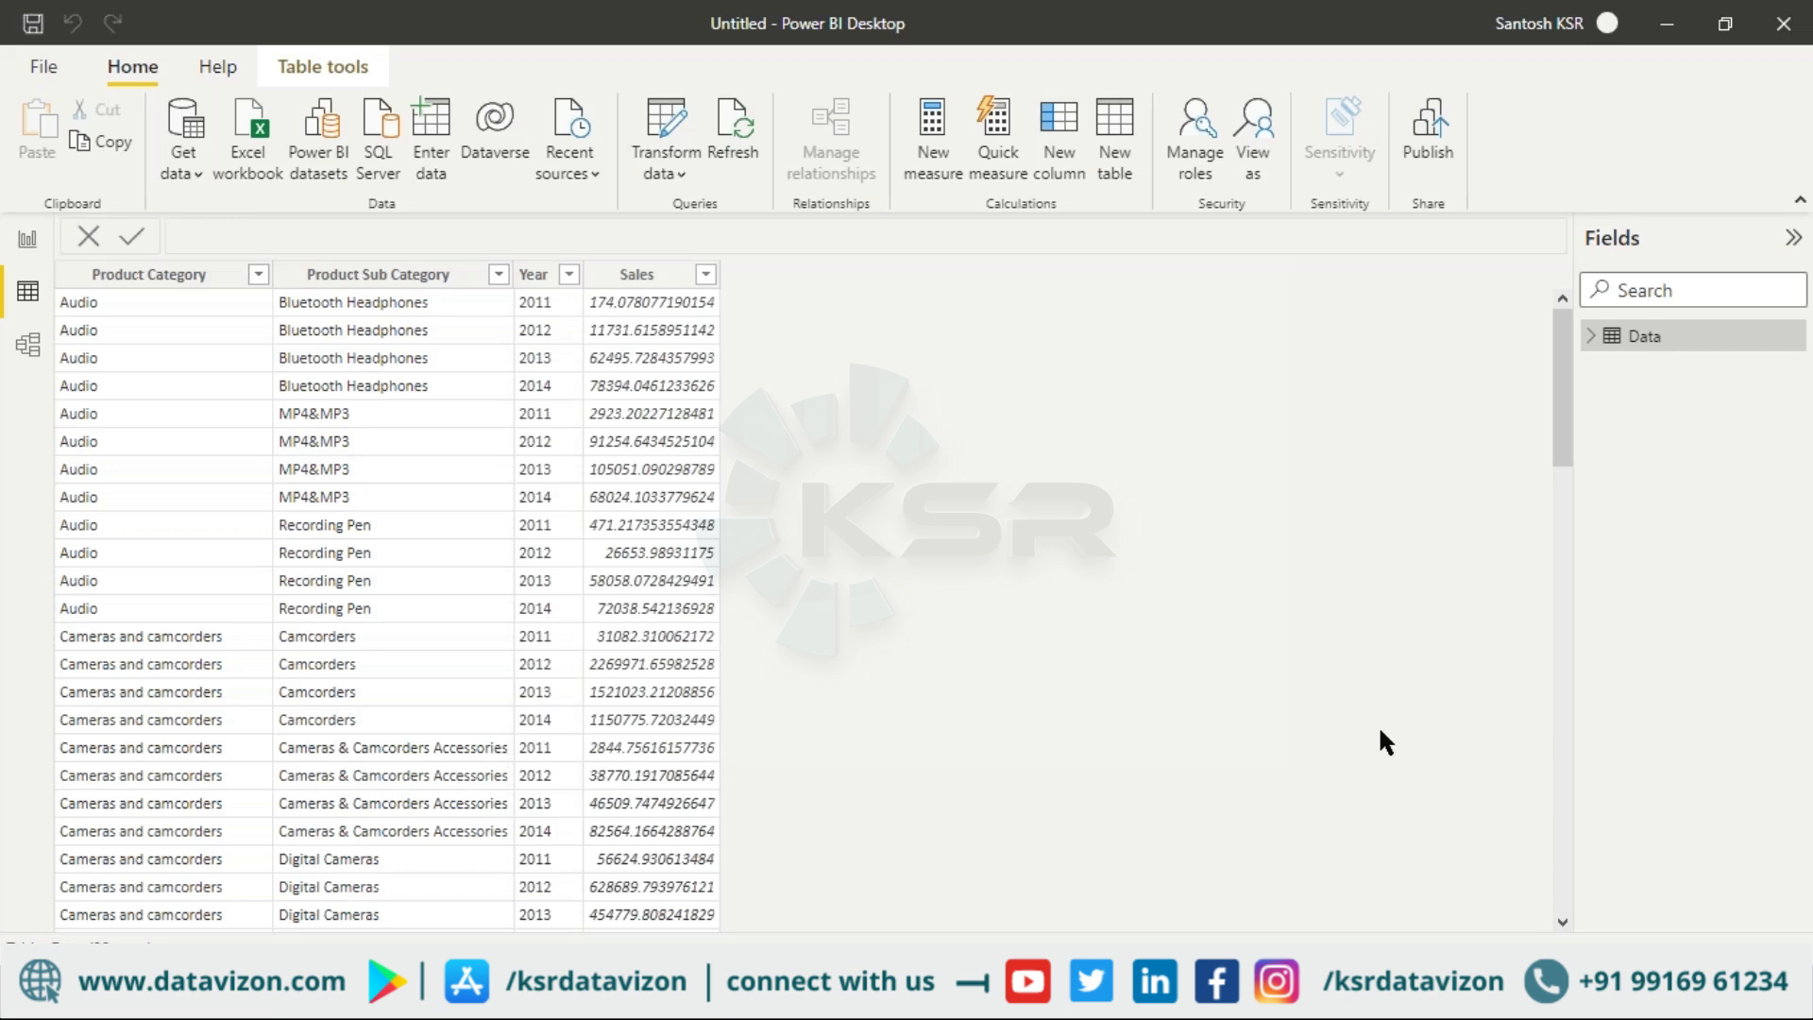
Step: Add a stacked column chart to the empty report page and enlarge it
click(28, 246)
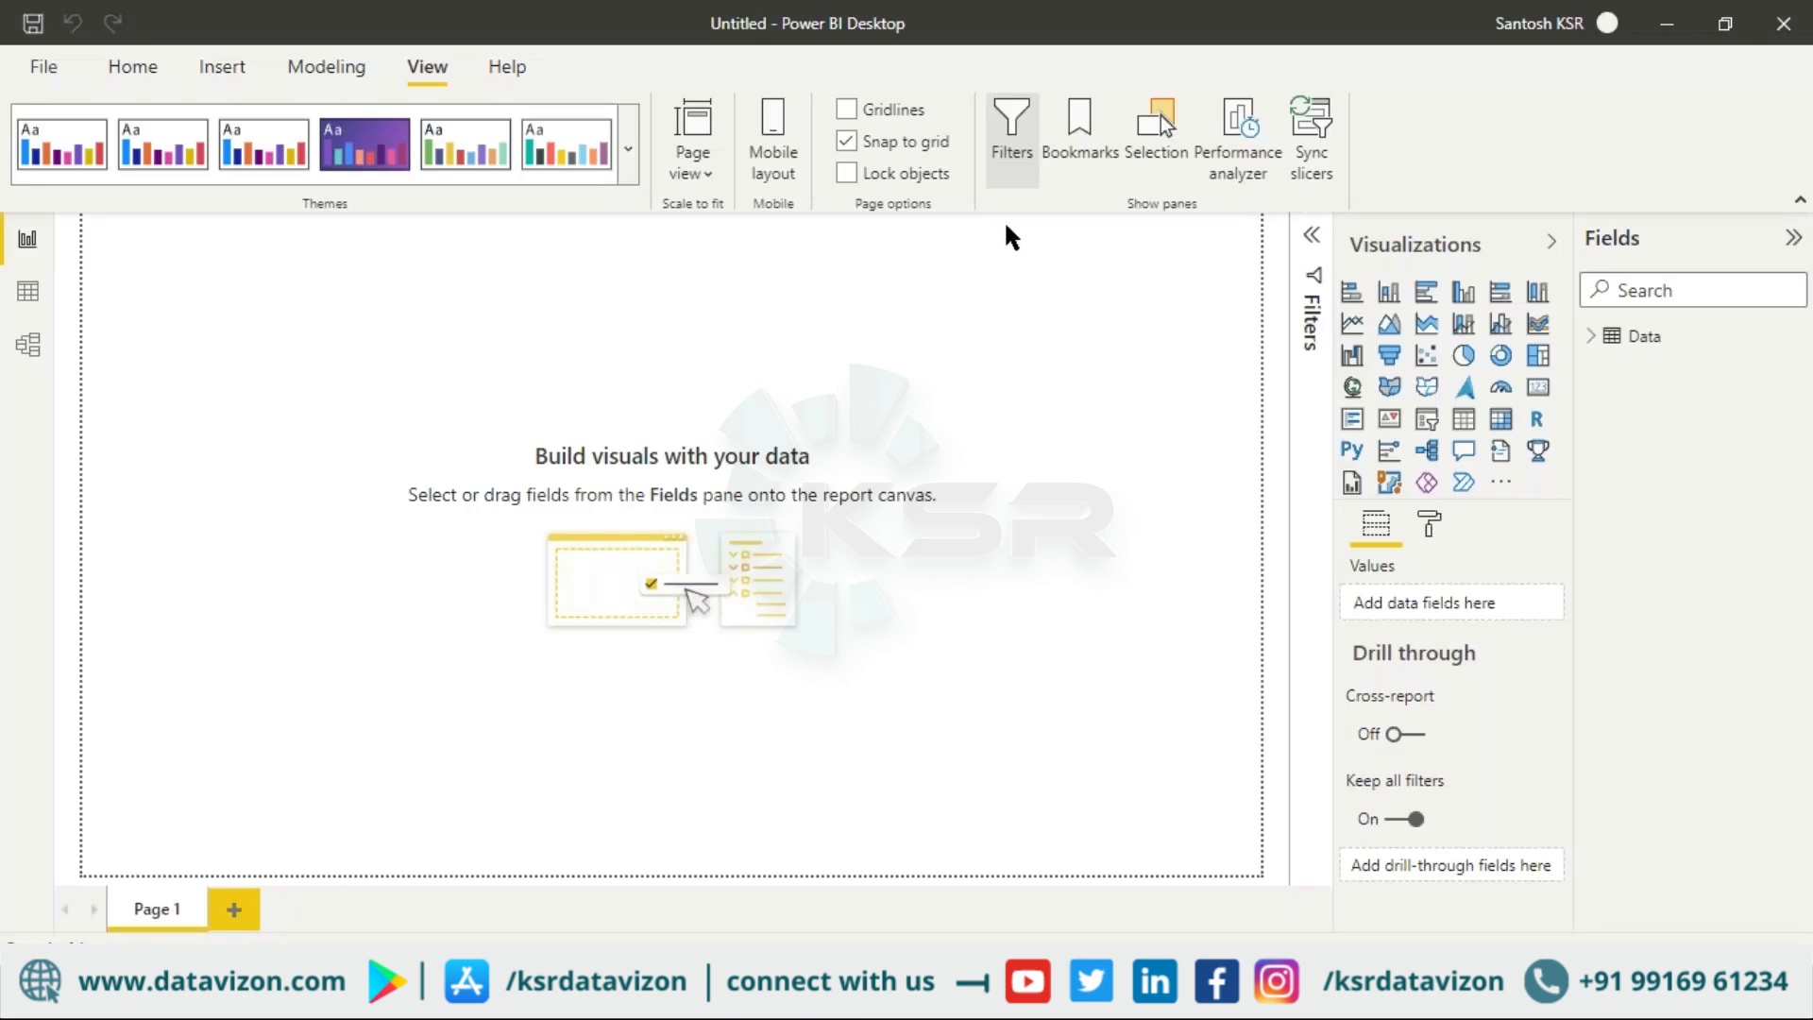
click(1389, 292)
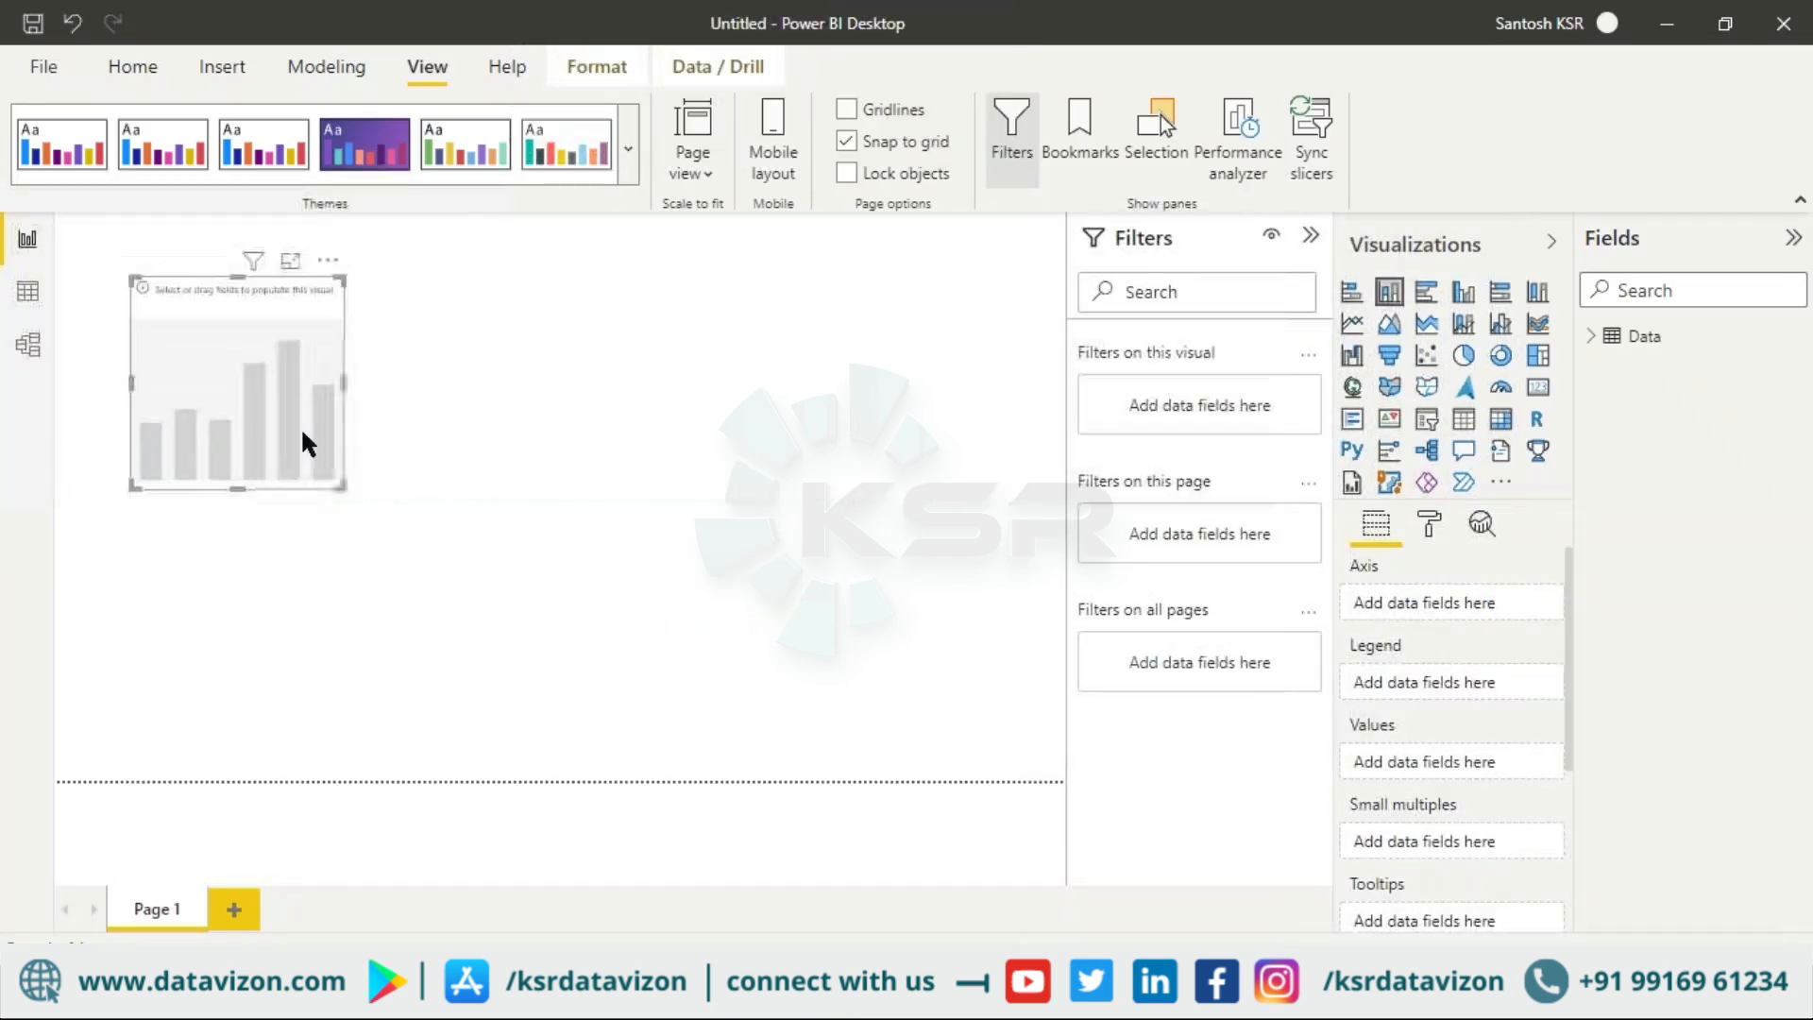
drag(342, 487, 834, 700)
Step: Assign Product Category to the chart's axis and Sales to its values, and enlarge the chart further
click(1589, 337)
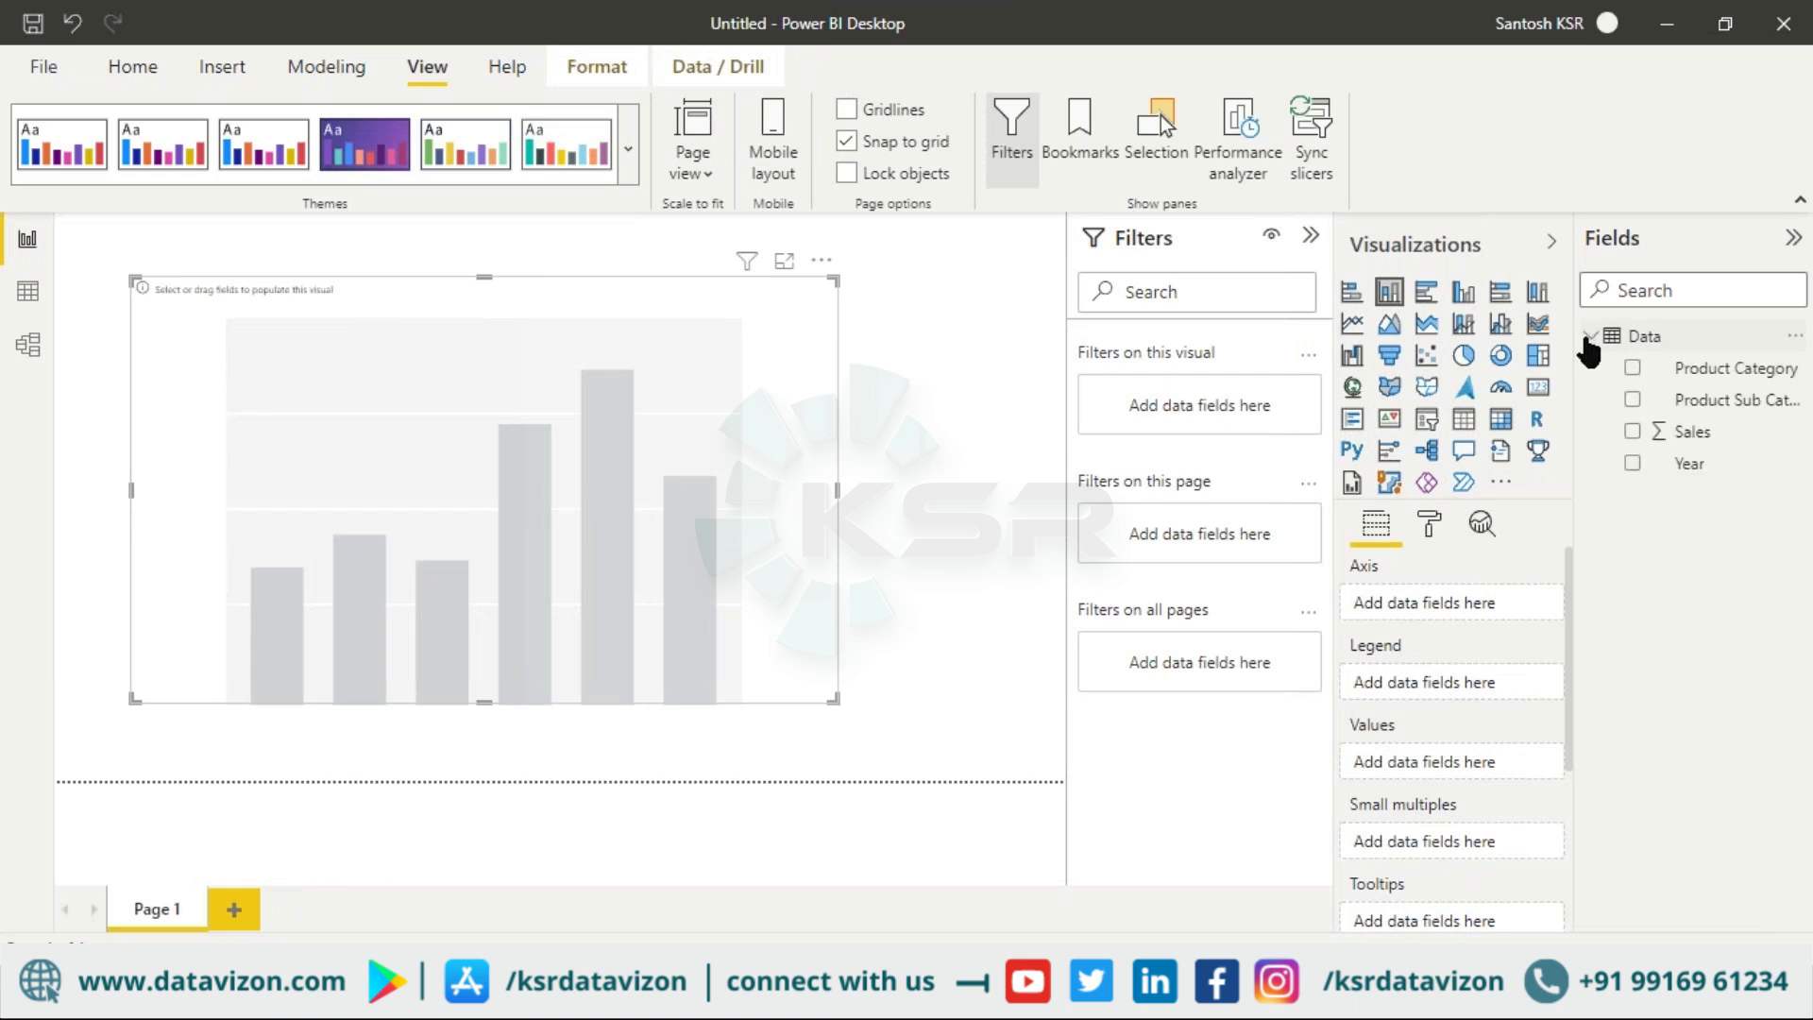
drag(1714, 374, 1445, 613)
drag(1690, 431, 1445, 774)
drag(823, 701, 1020, 758)
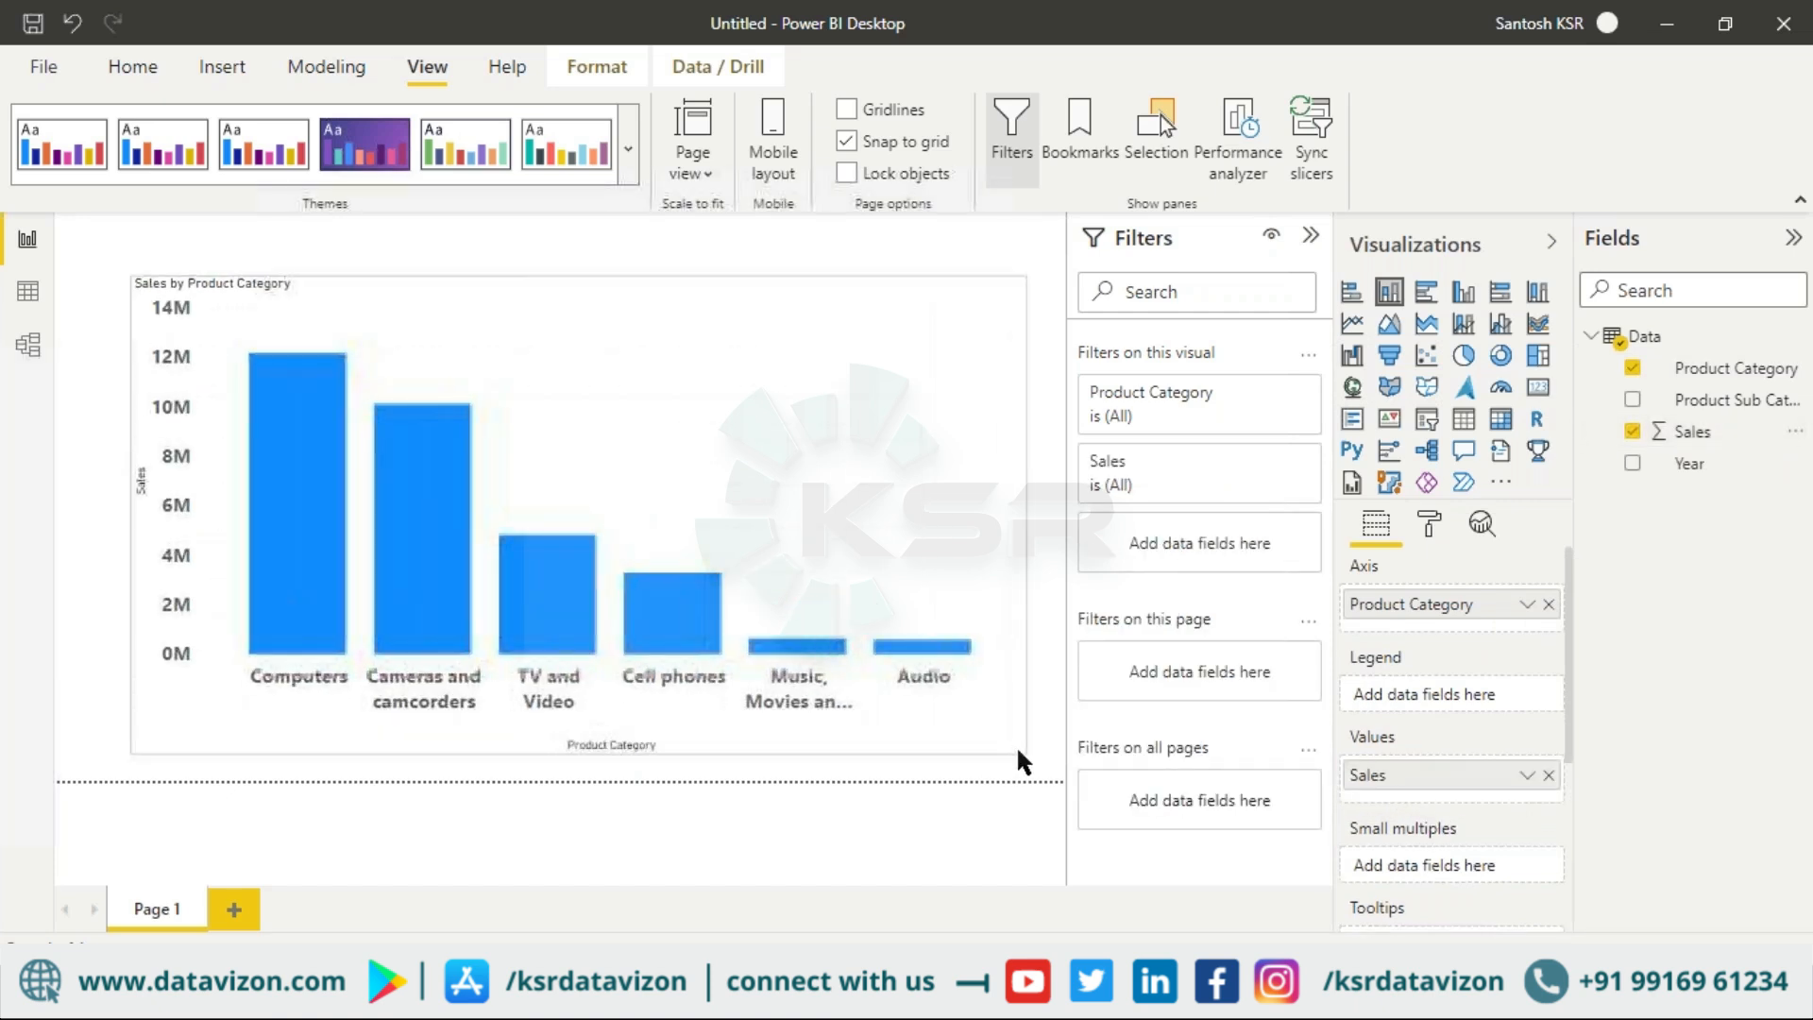
Step: Turn on data labels for the Sales by Product Category chart and deselect it
click(1426, 529)
click(1515, 863)
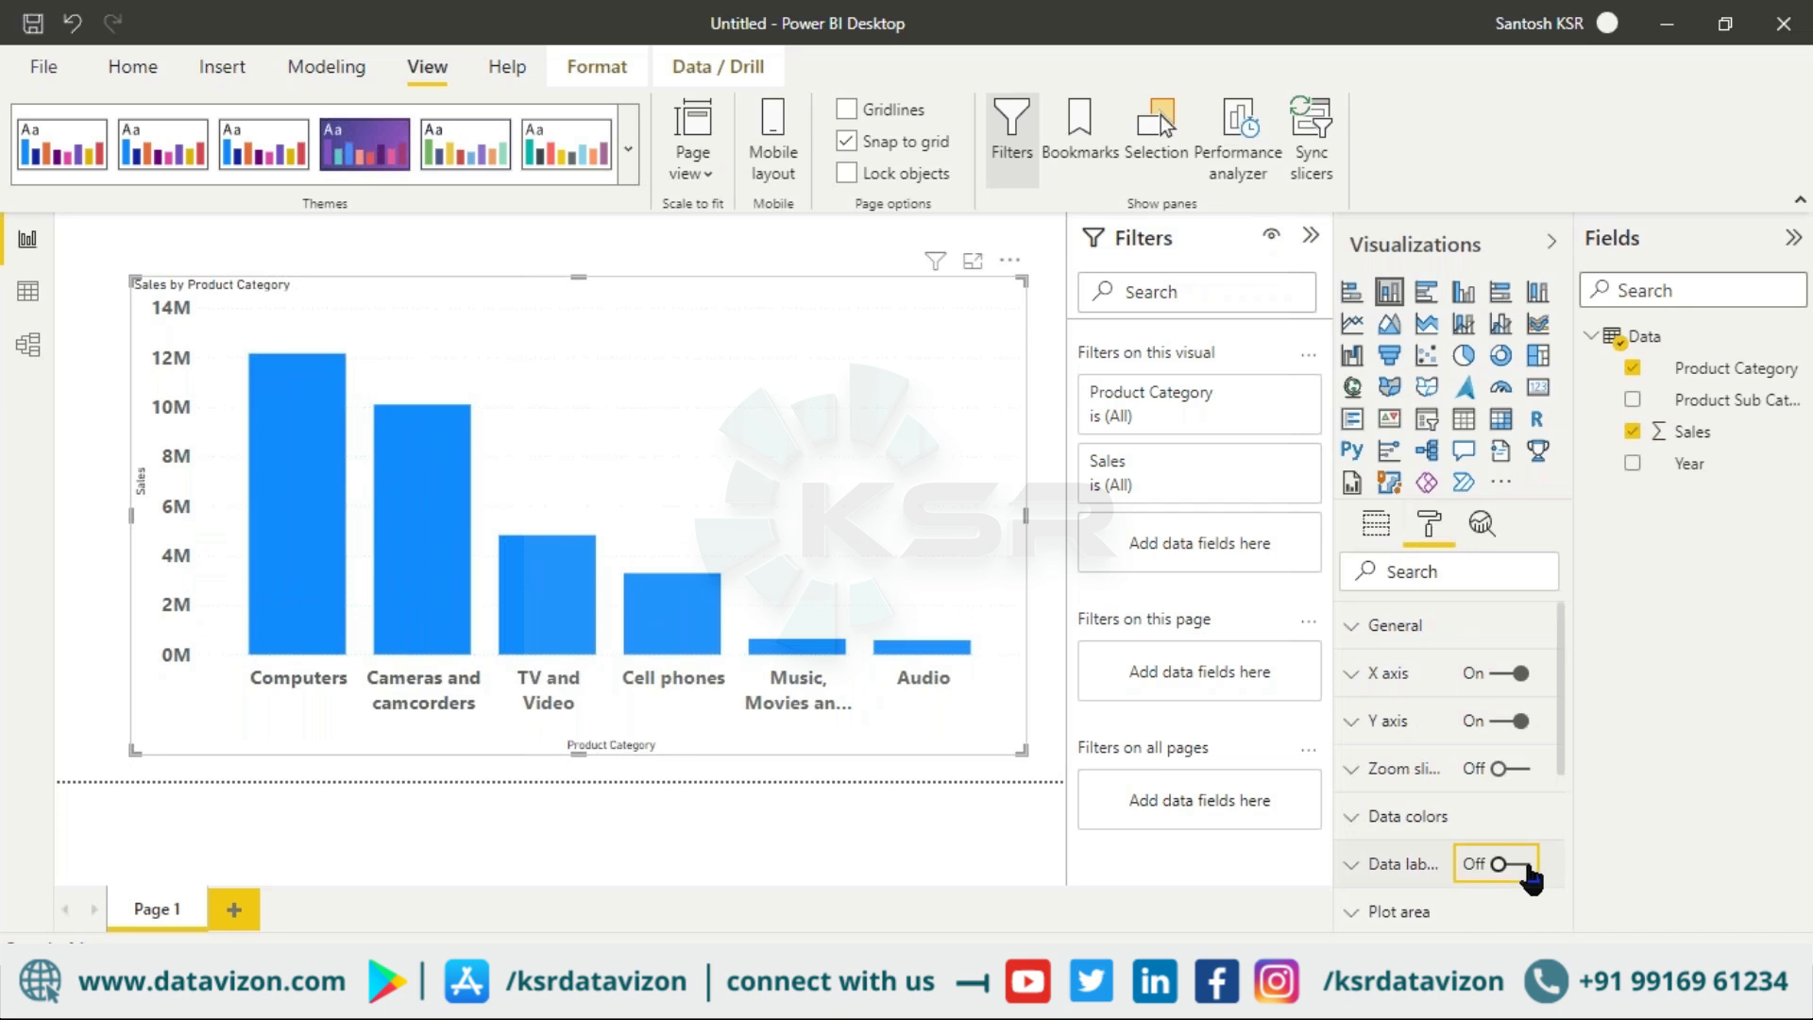
click(939, 777)
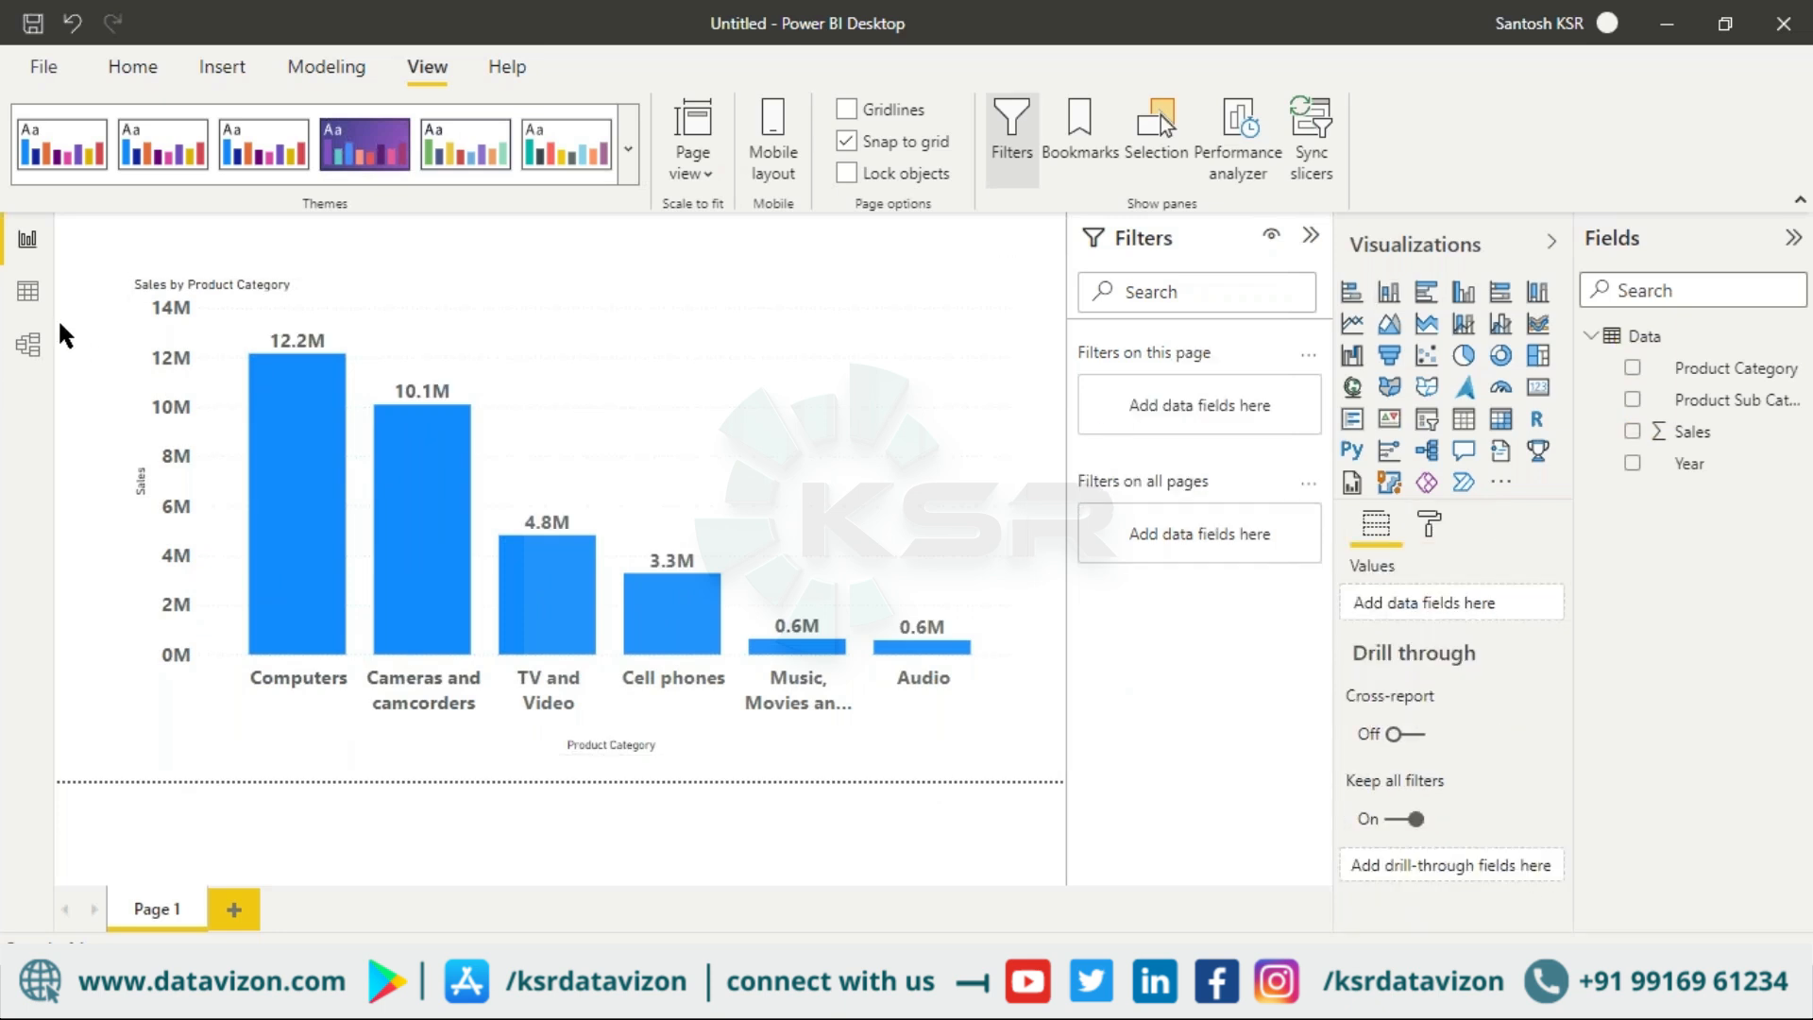
Step: Review the cleaned table against the uncleaned report's data and its empty chart with generic column fields in the other window
click(31, 294)
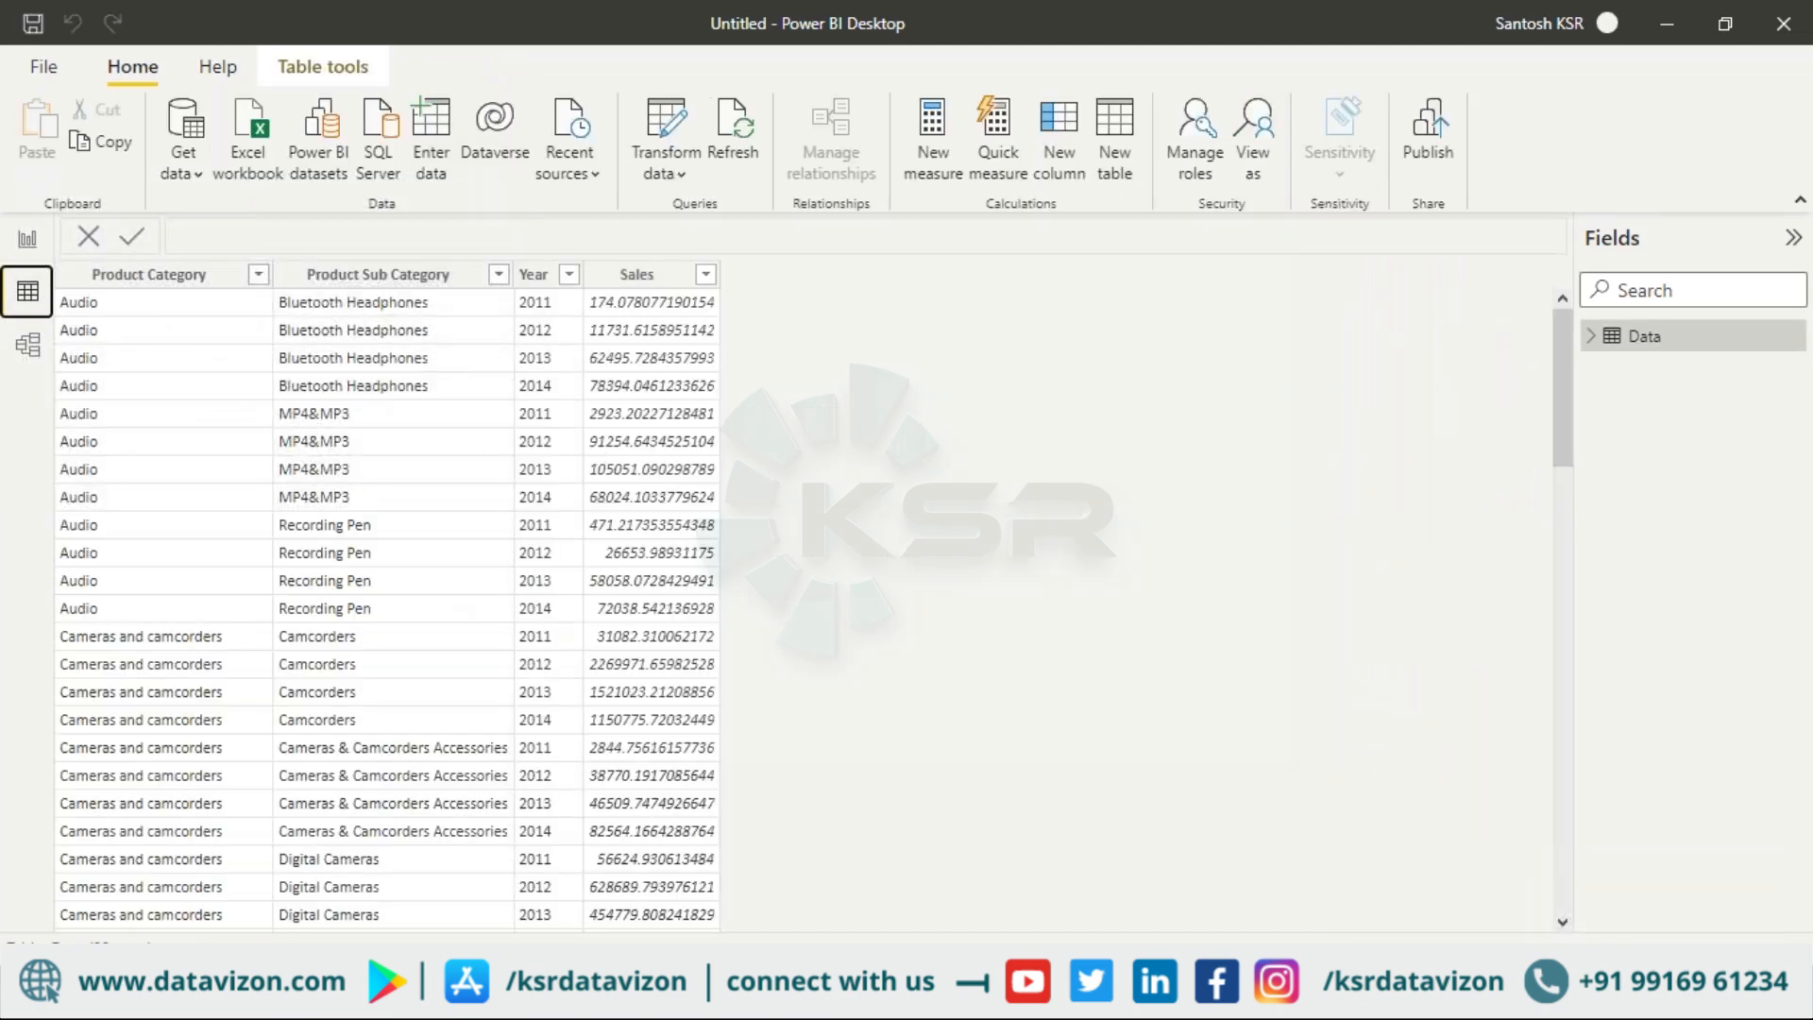
click(739, 897)
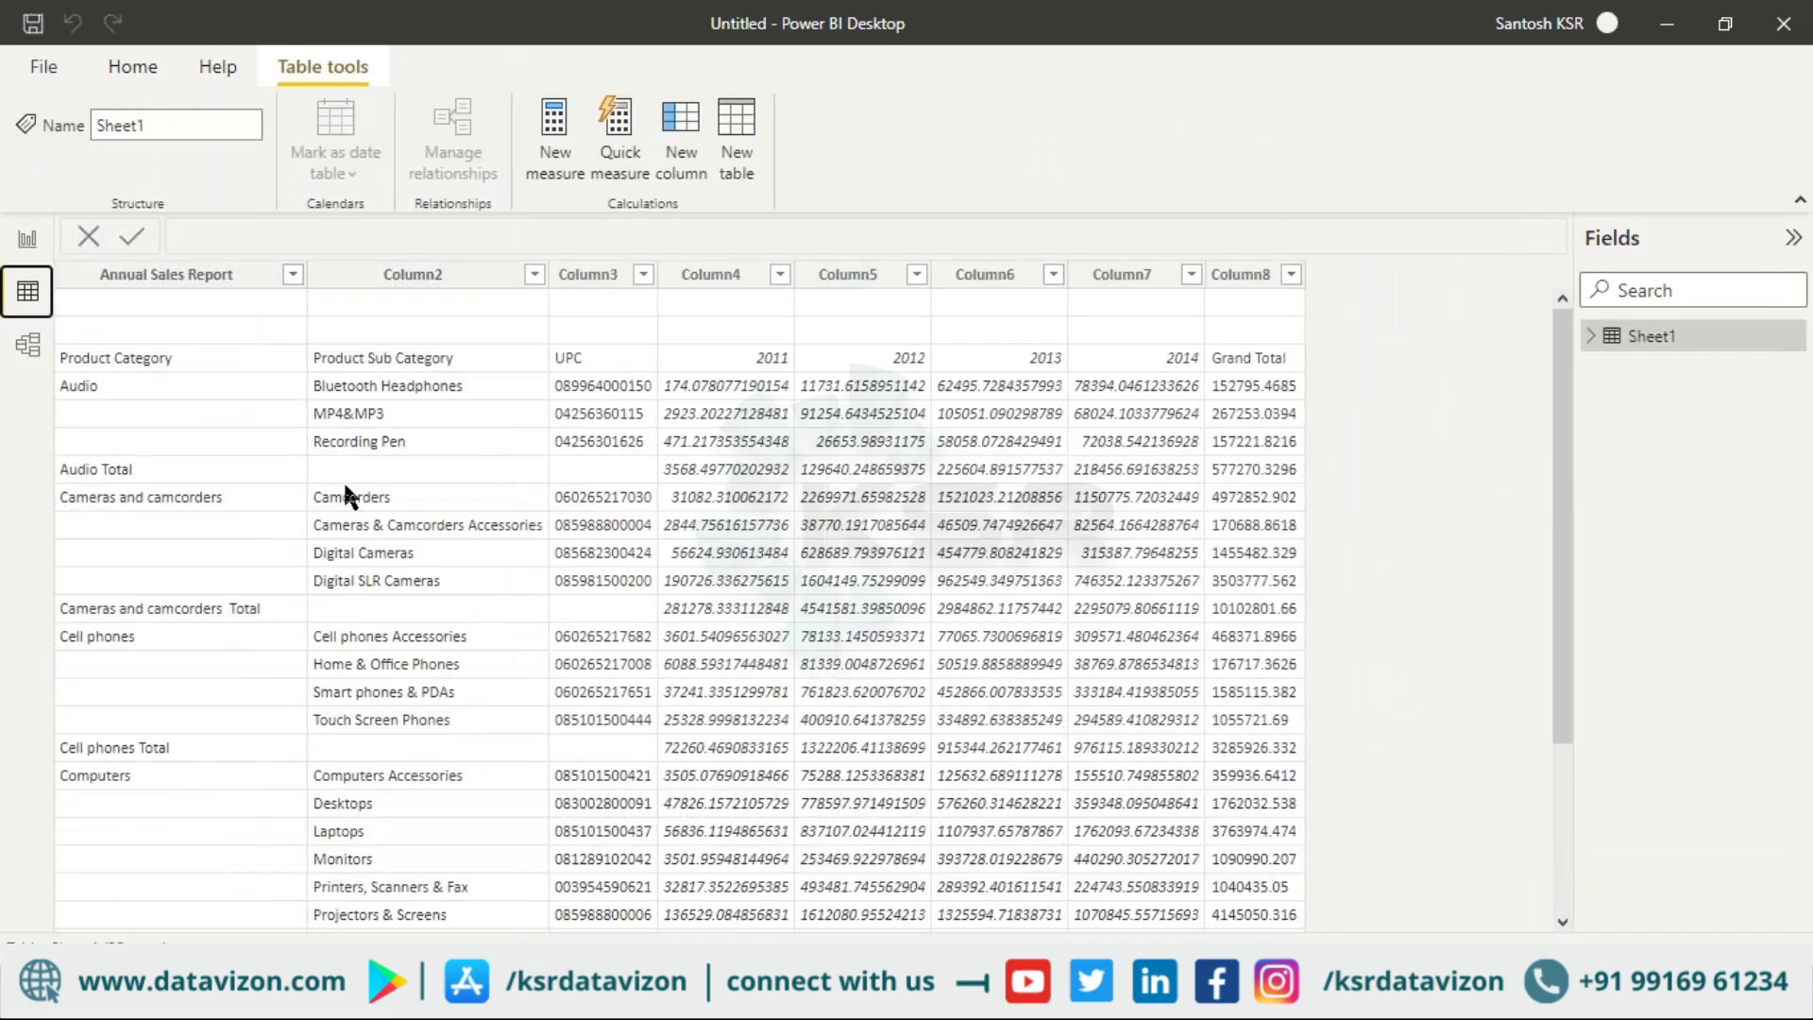
click(24, 248)
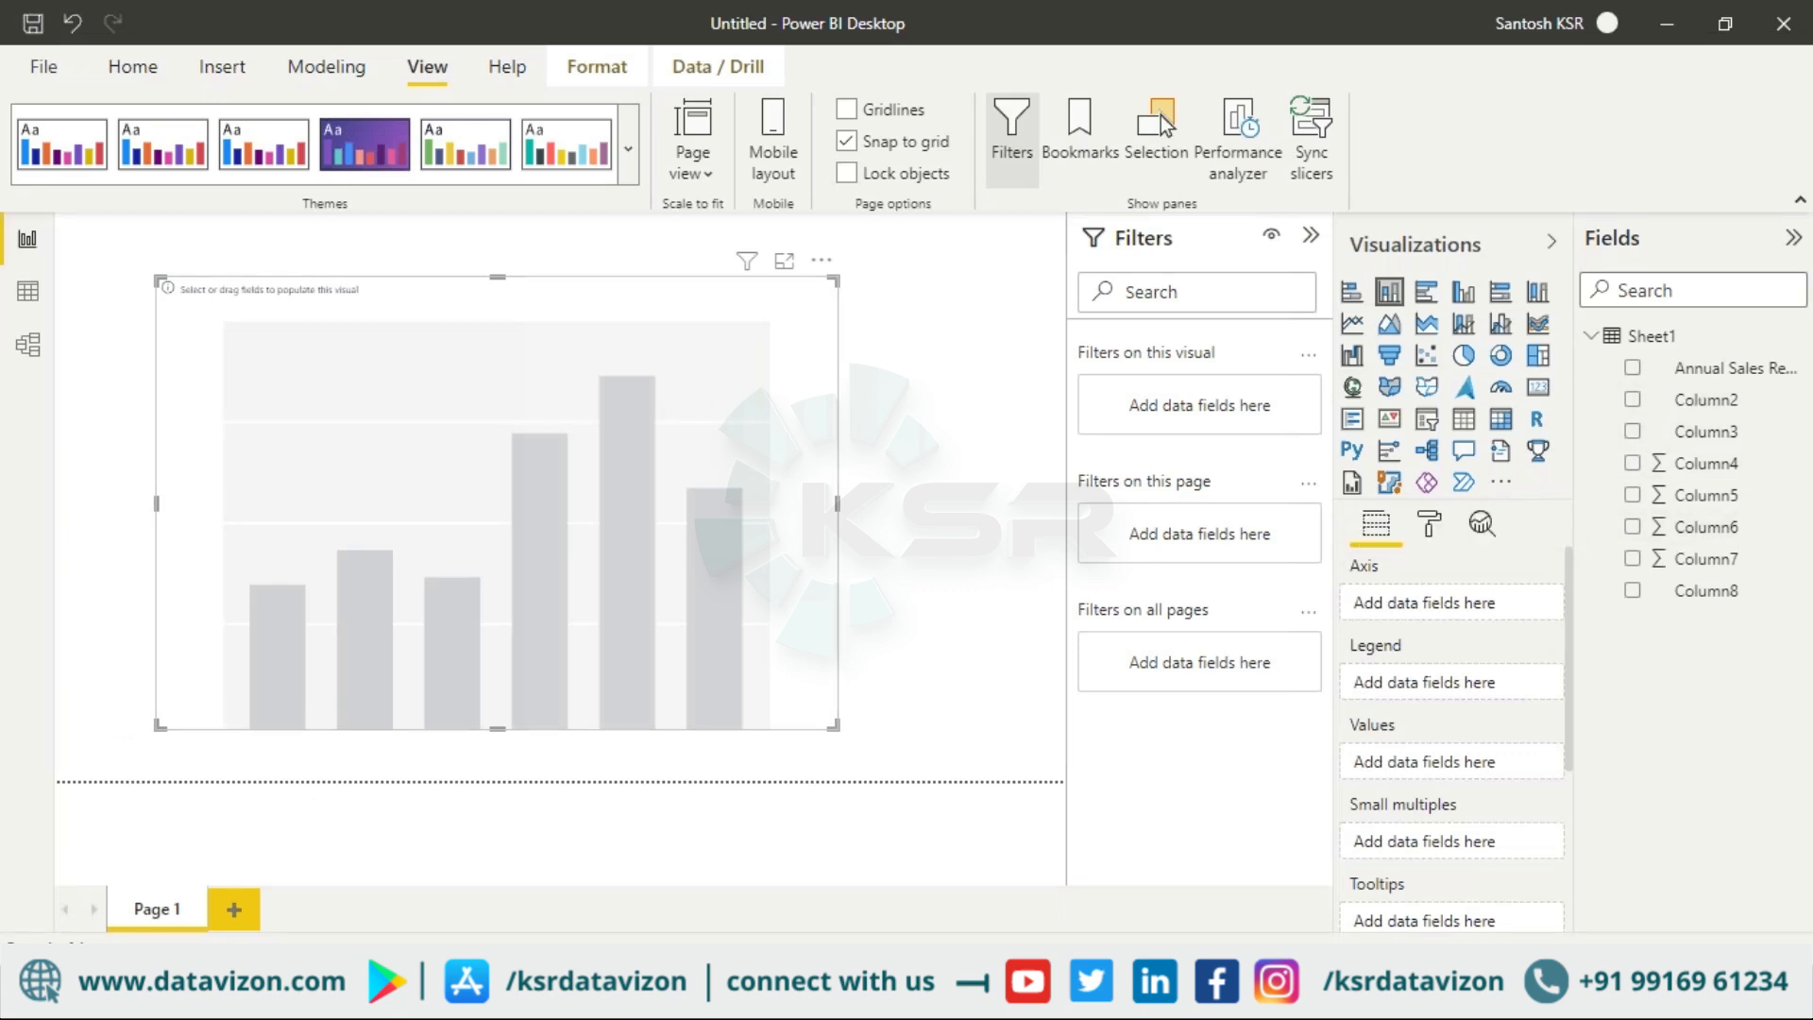
click(26, 297)
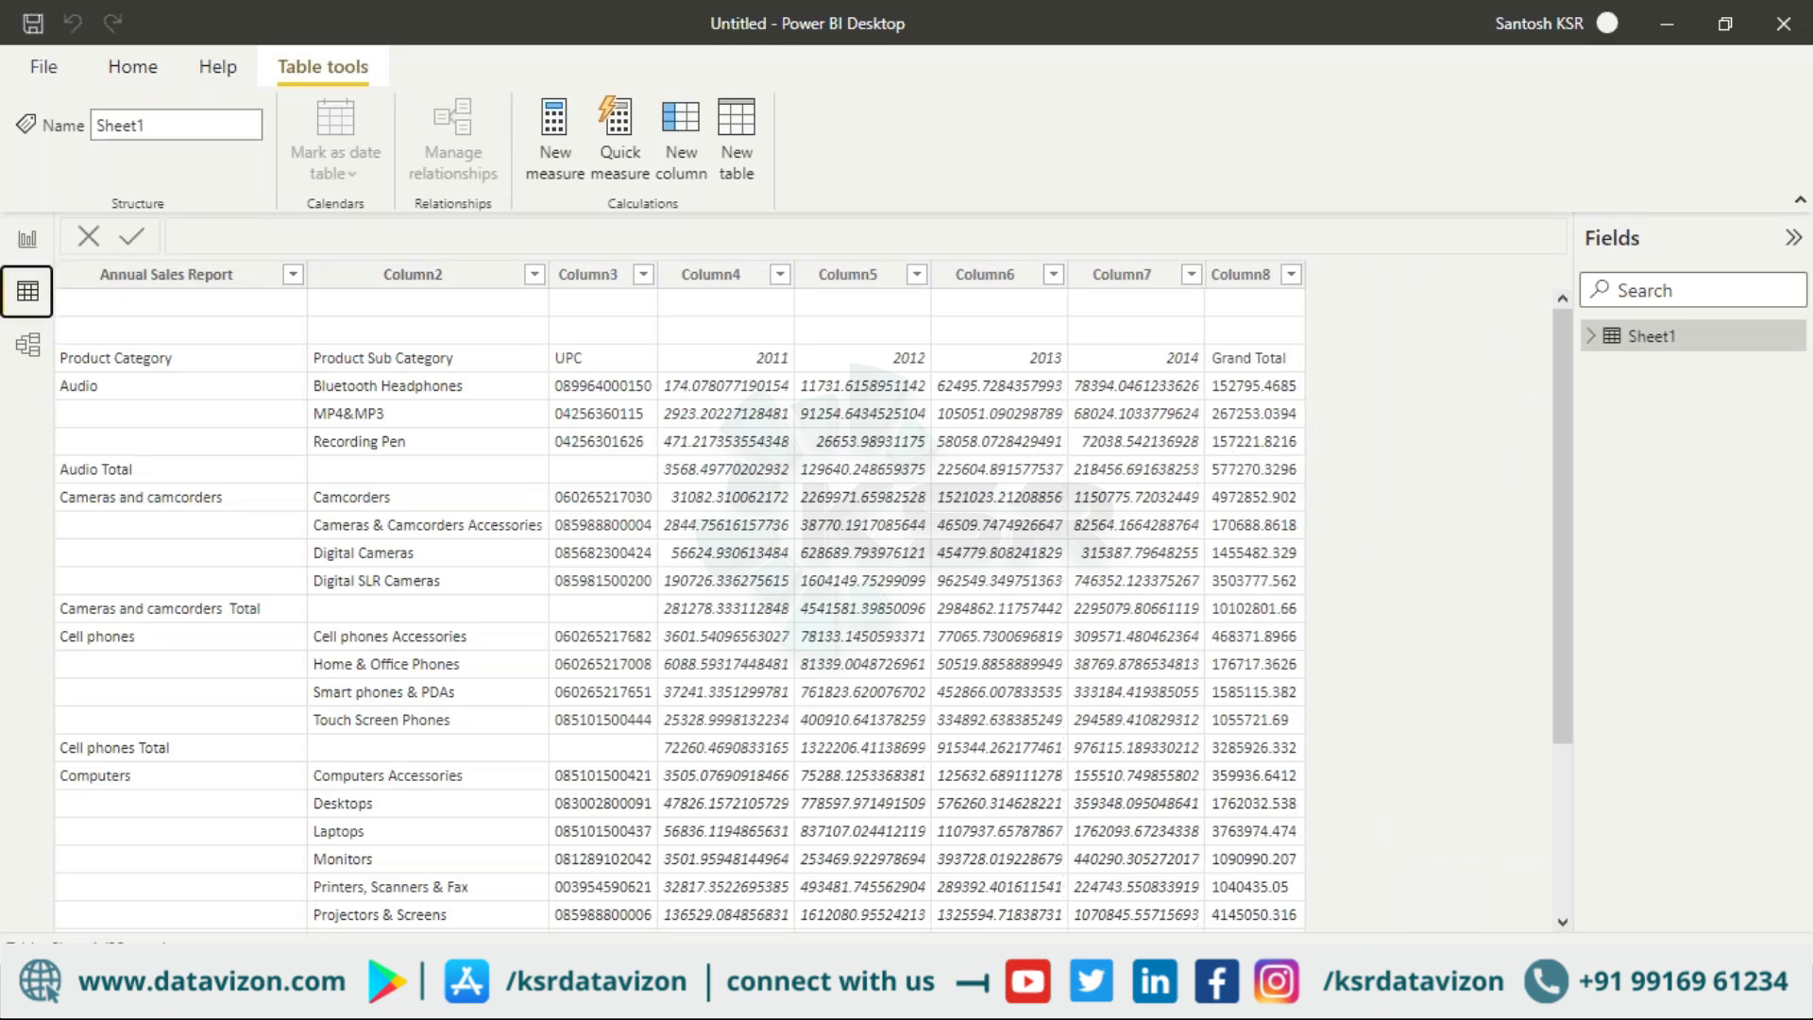
mouse_move(607, 930)
click(595, 902)
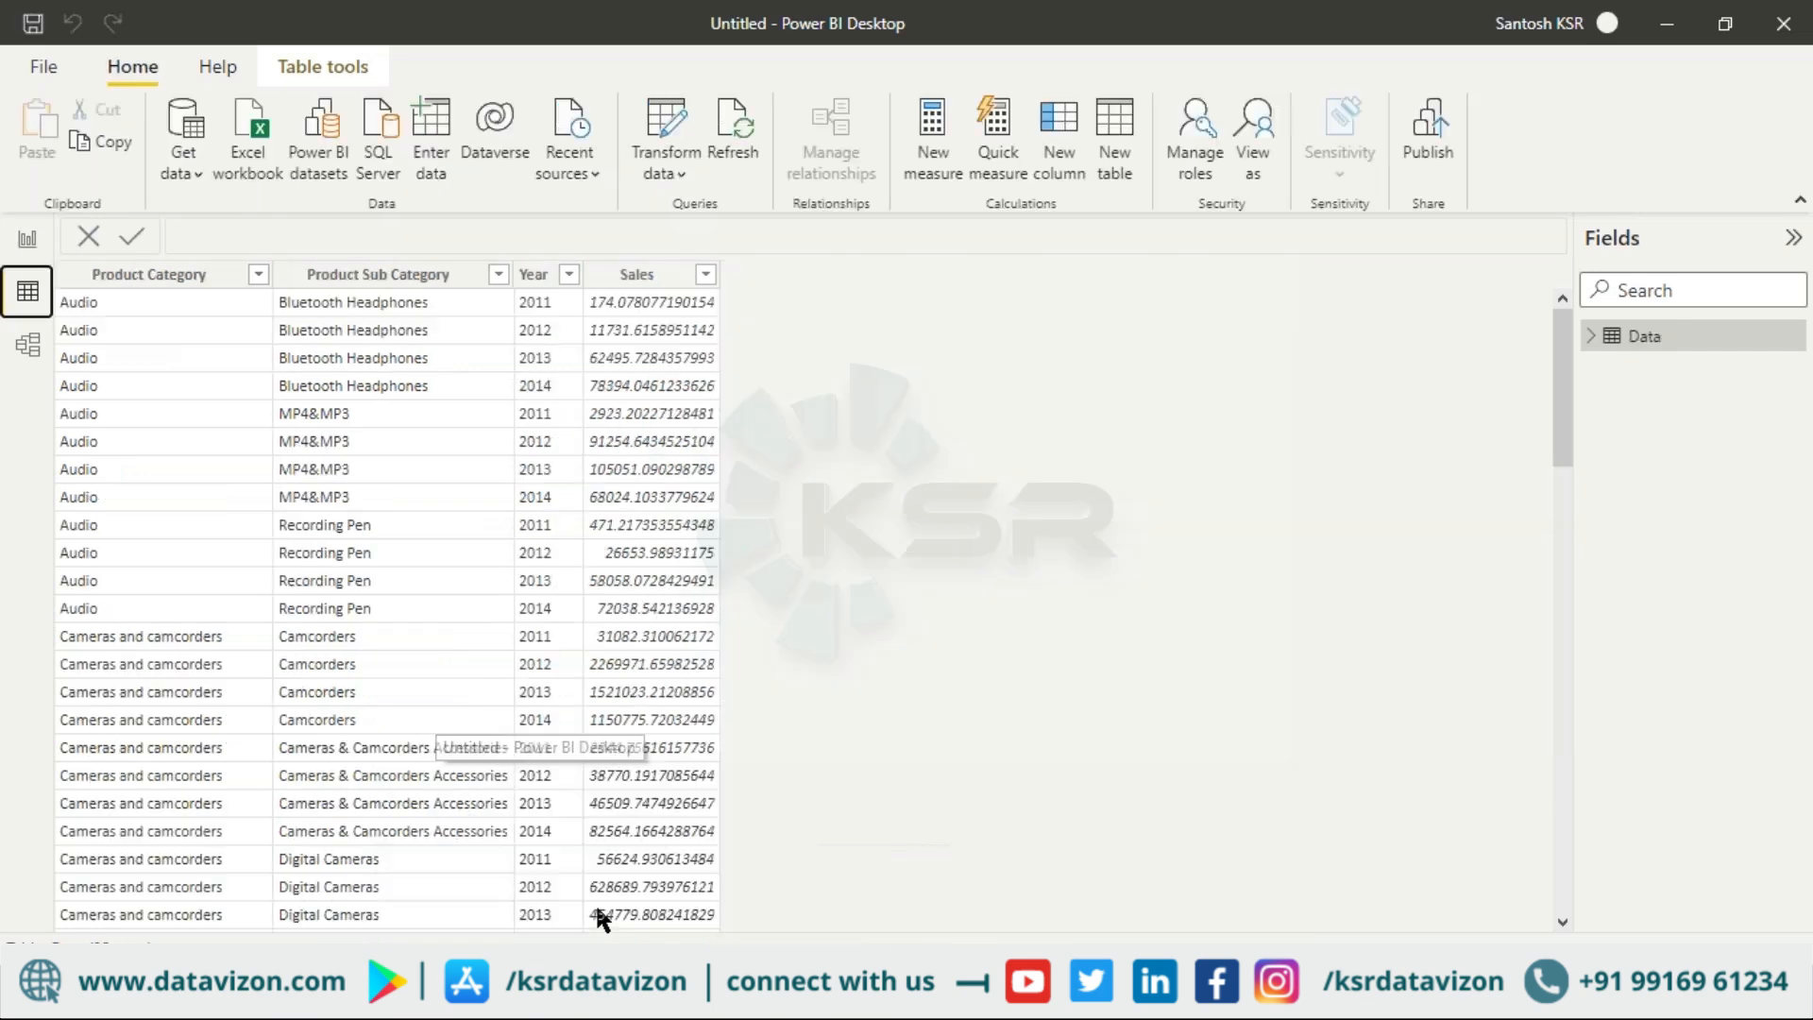